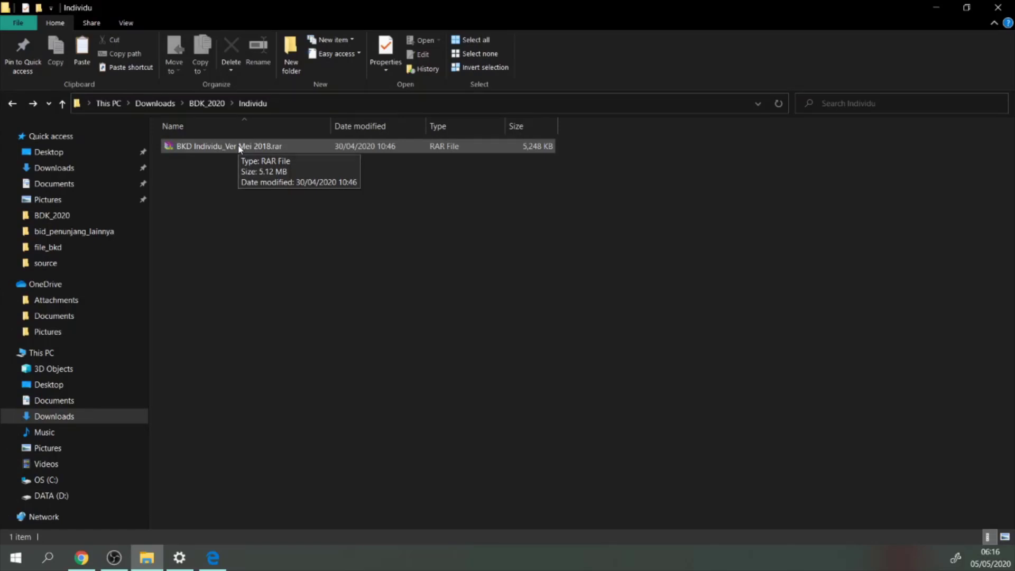
Open BKD Individu_Ver Mei 2018.rar from Downloads > BDK_2020 > Individu
right_click(185, 150)
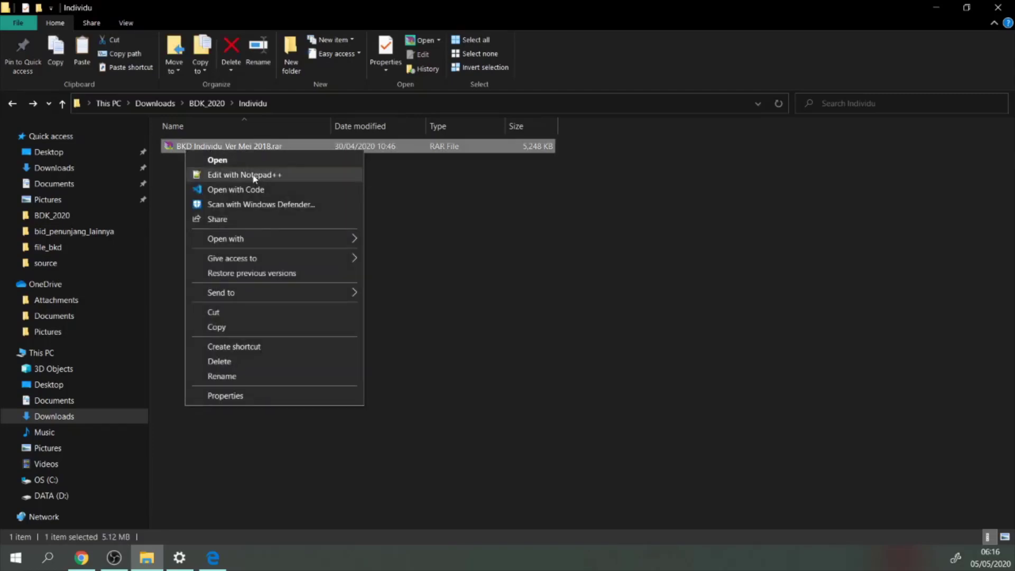
double_click(174, 149)
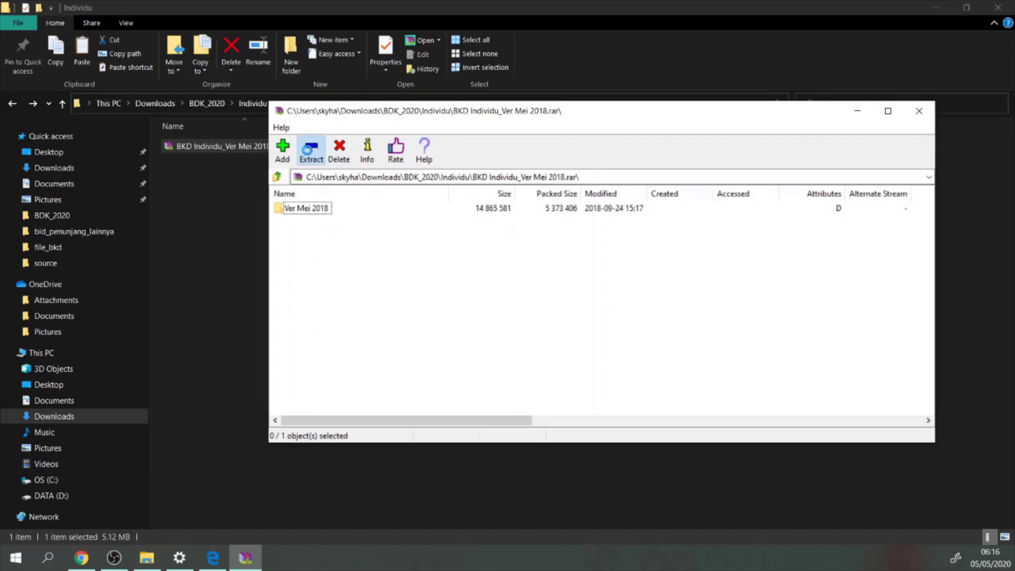
Extract the Ver Mei 2018 folder into Individu with 7-Zip, then close the archive window
left_click(310, 150)
left_click(573, 350)
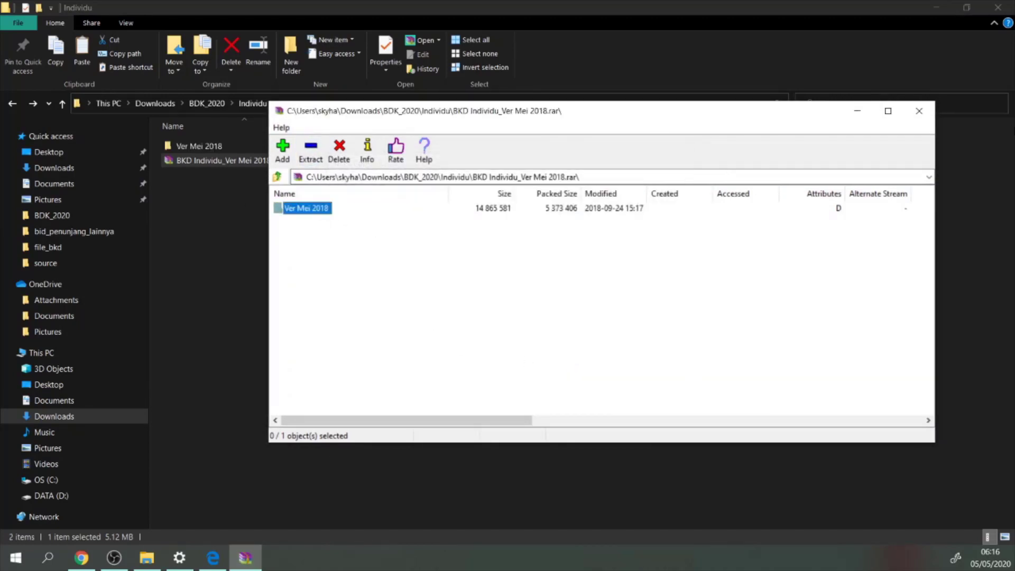
left_click(919, 111)
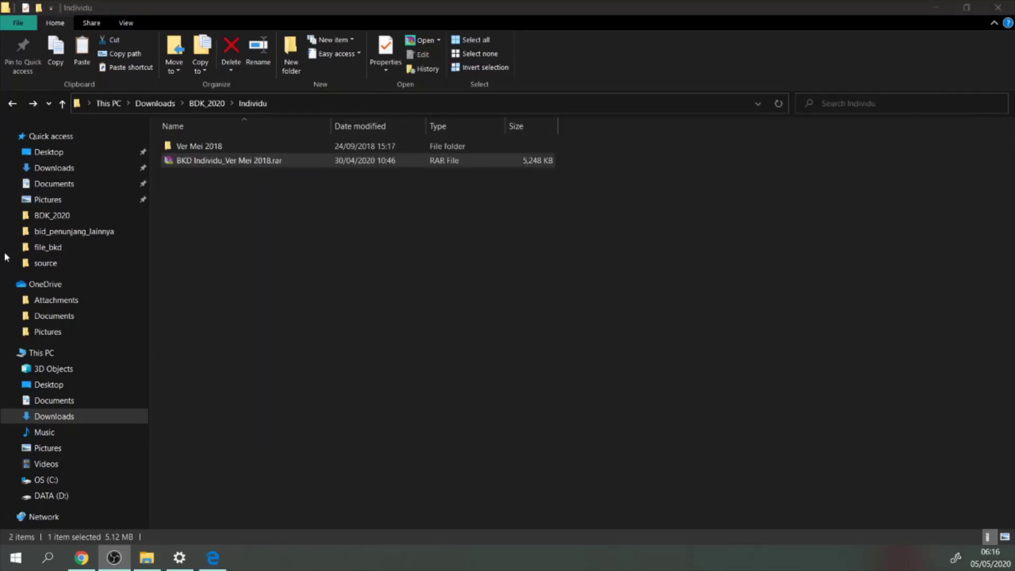
Open the Ver Mei 2018 folder and run PROGRAM_BKD_03_MEI_18.exe
double_click(221, 148)
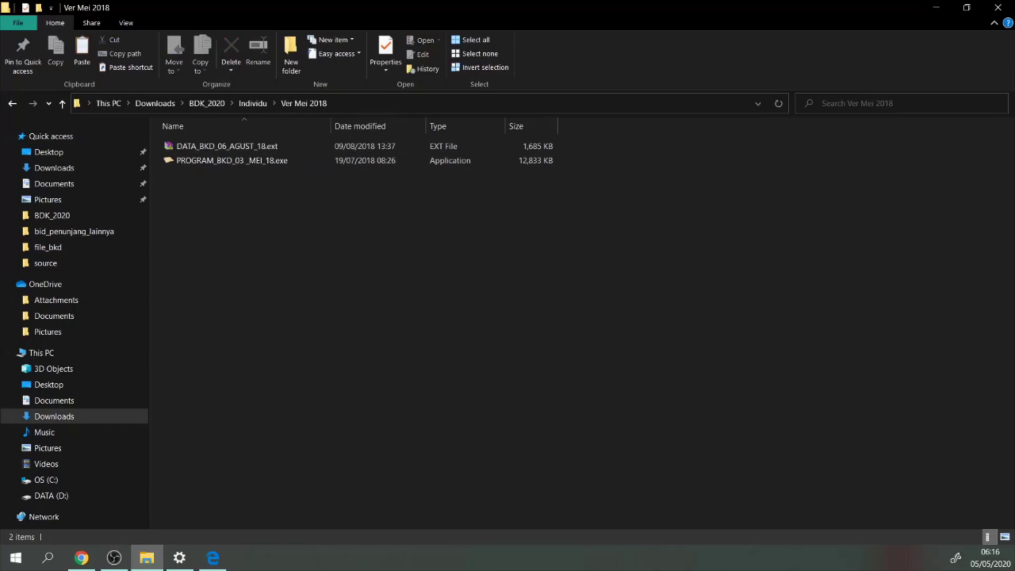
key("alt+Tab")
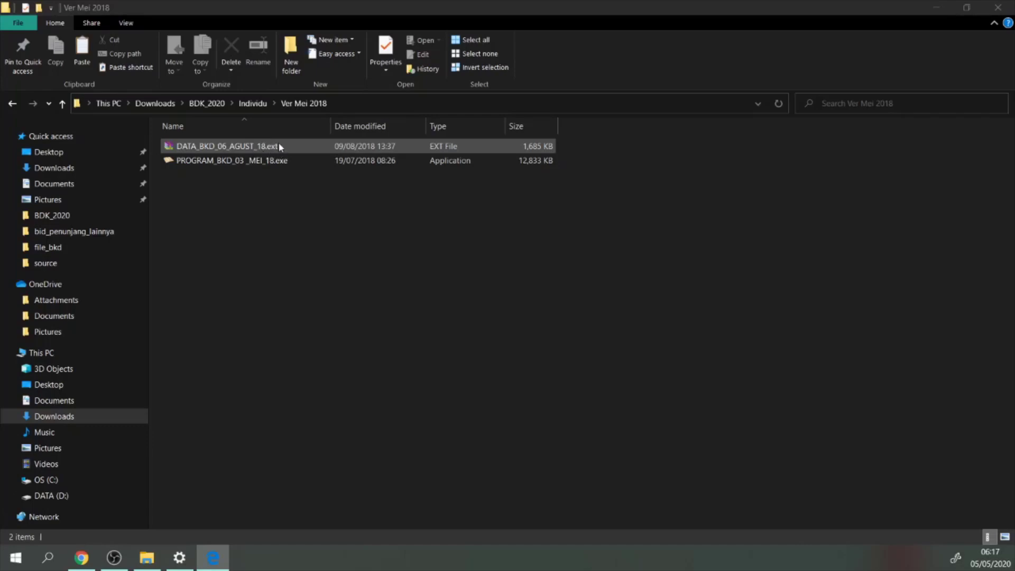
left_click(247, 207)
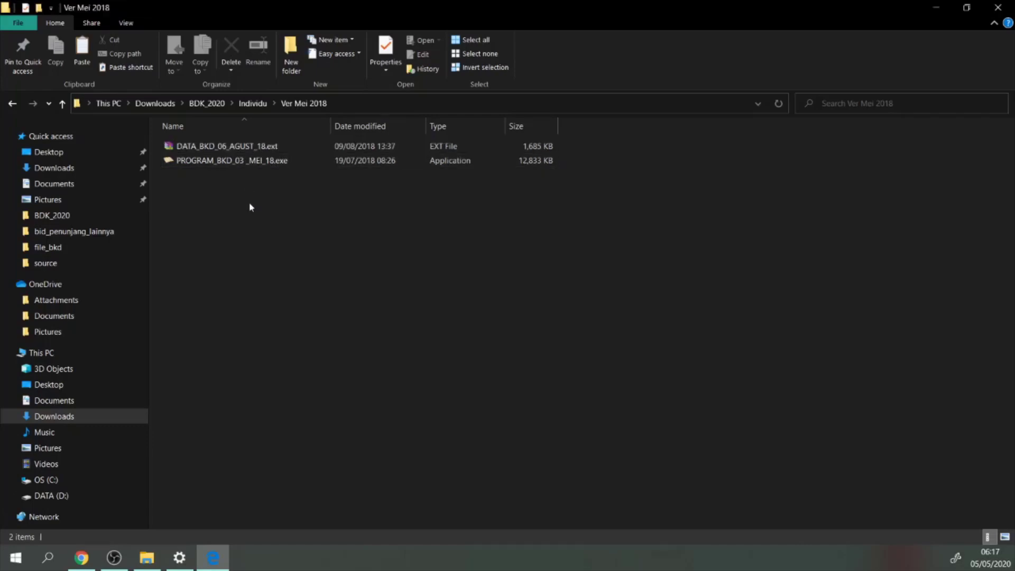
left_click_drag(302, 205, 217, 146)
left_click(238, 221)
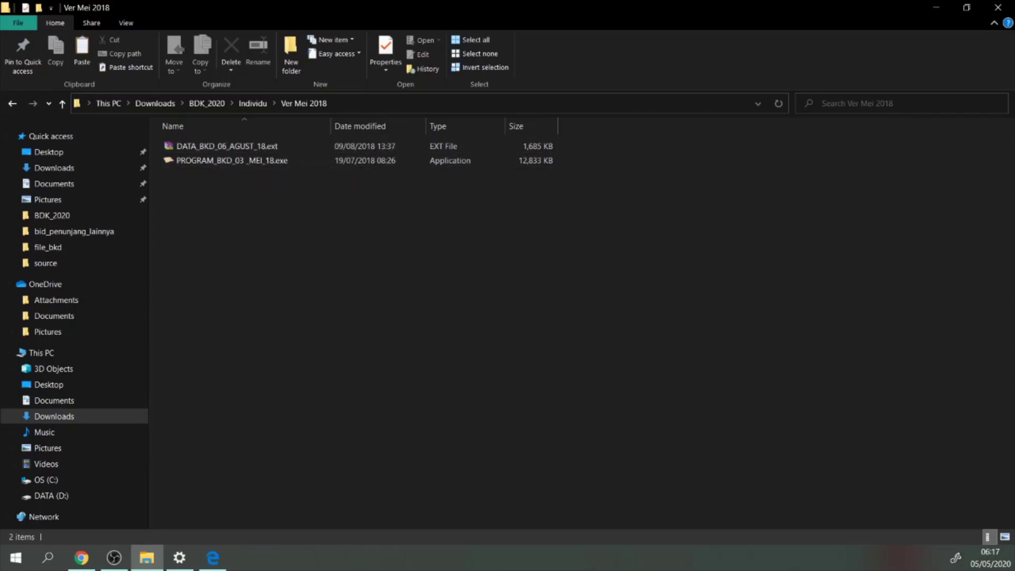
double_click(271, 166)
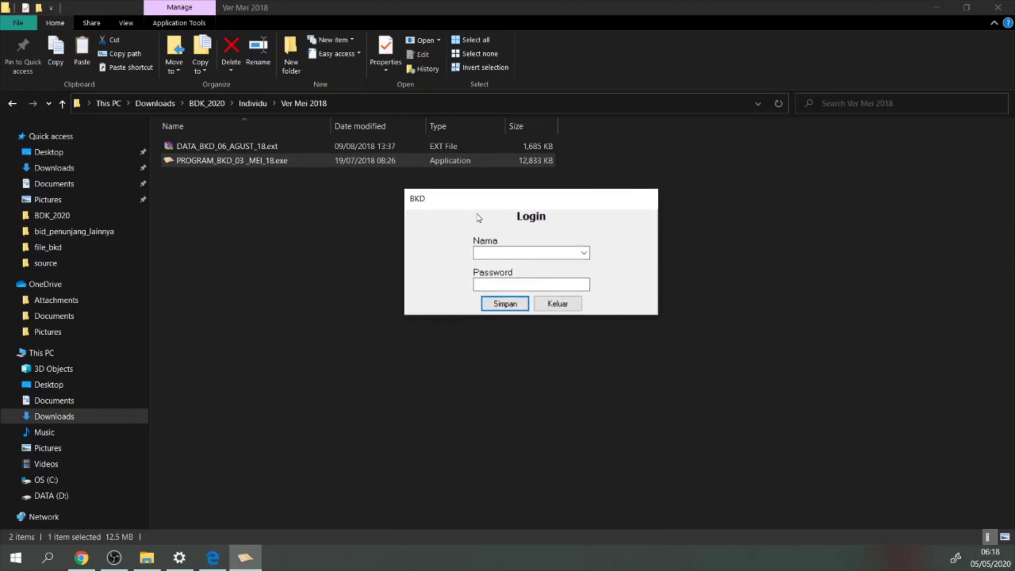
Enter a login name and password in the BKD Login dialog, save them, and acknowledge the confirmation
left_click(498, 252)
left_click(488, 285)
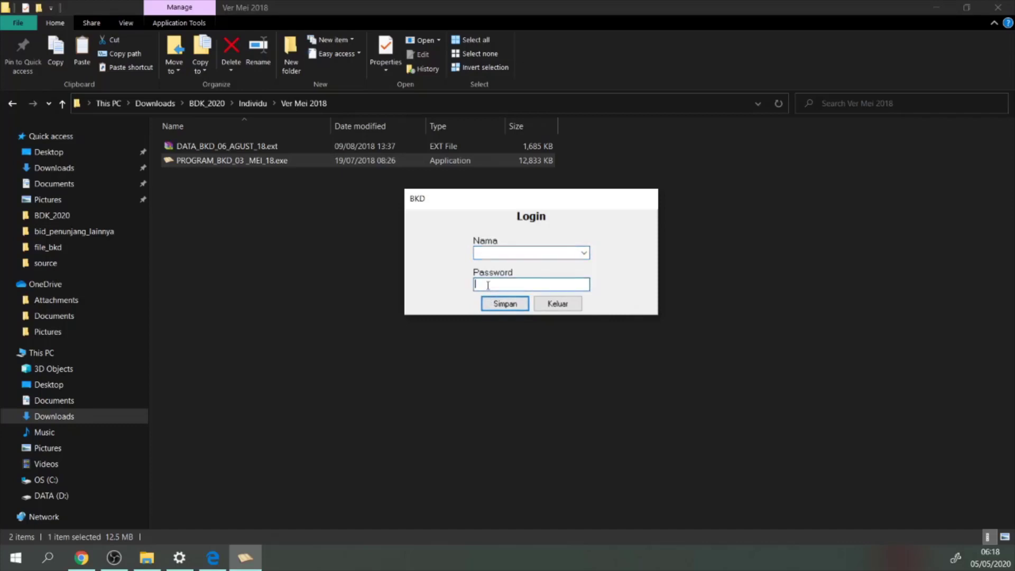
left_click(585, 257)
left_click(553, 254)
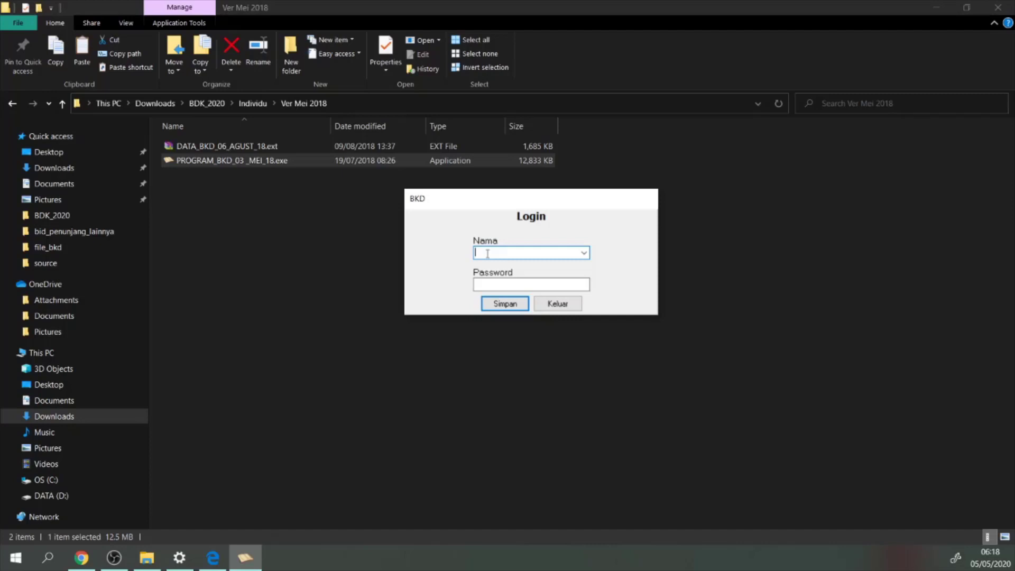
type("heri")
key("Tab")
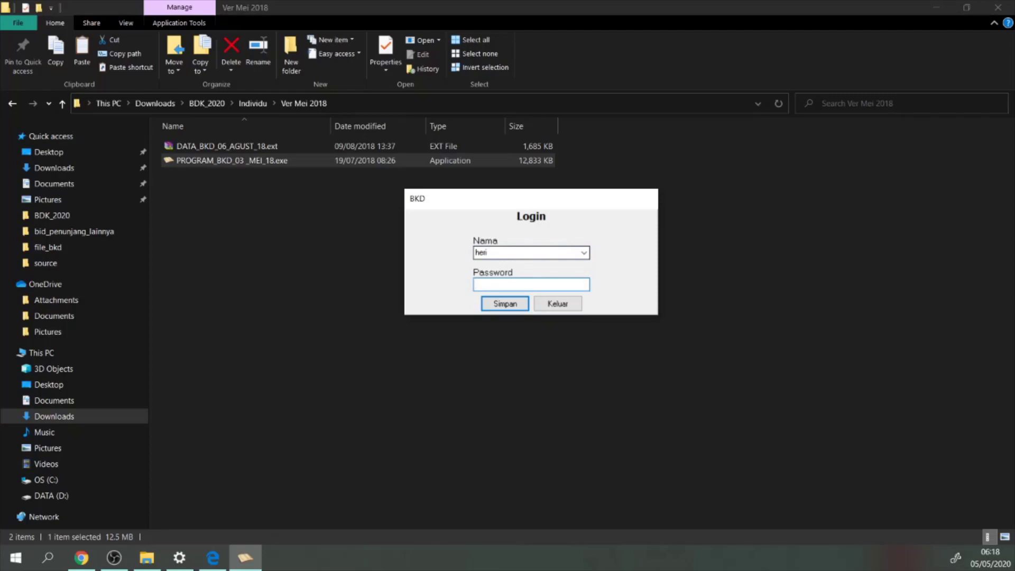
type("****")
left_click_drag(511, 290, 460, 290)
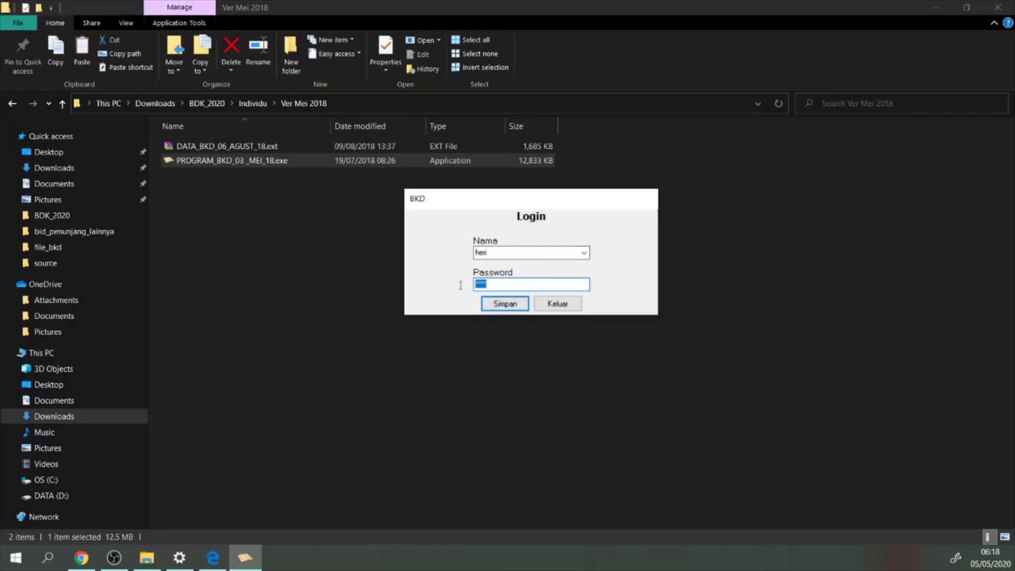
type("****")
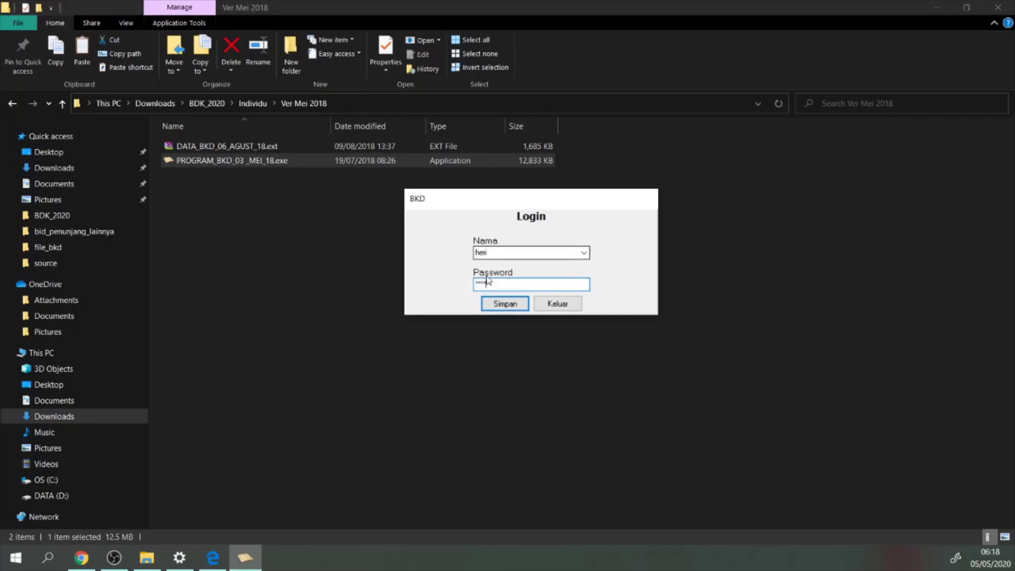
left_click(506, 306)
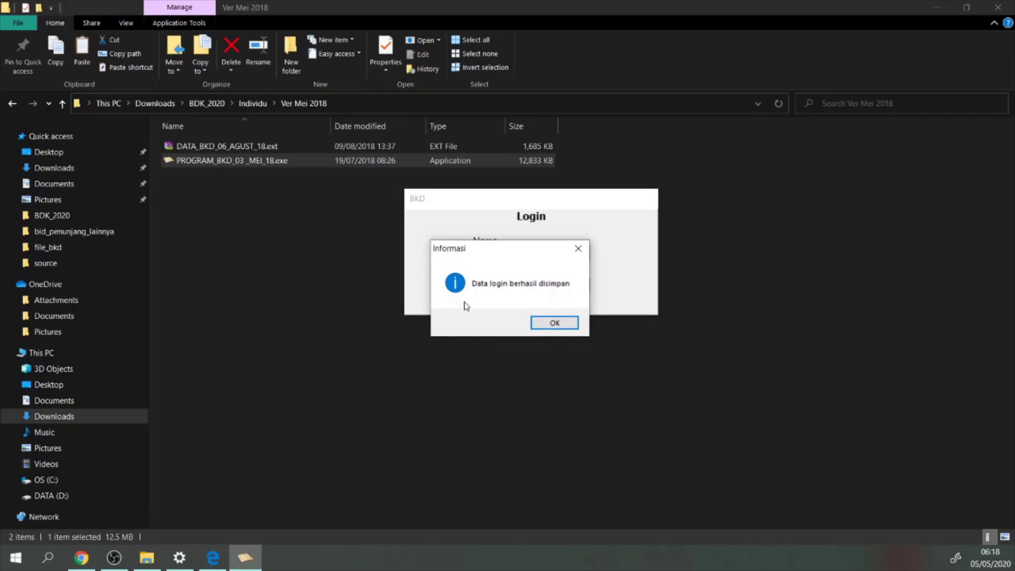
left_click(556, 332)
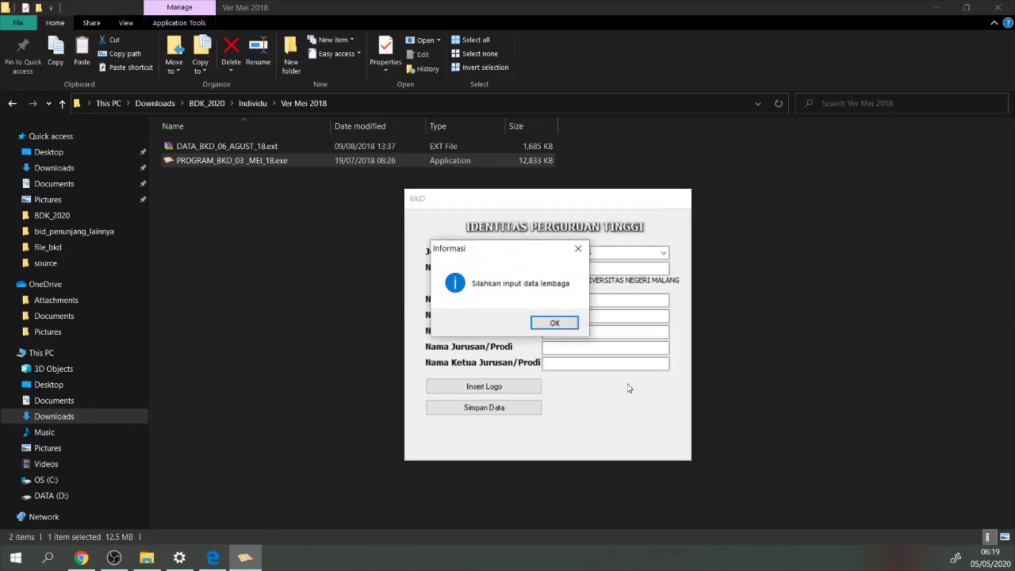
Dismiss the institution-data prompt and choose INSTITUT as Jenis Perguruan Tinggi
mouse_move(552, 253)
left_mouse_down()
mouse_move(585, 254)
mouse_move(568, 254)
left_mouse_up()
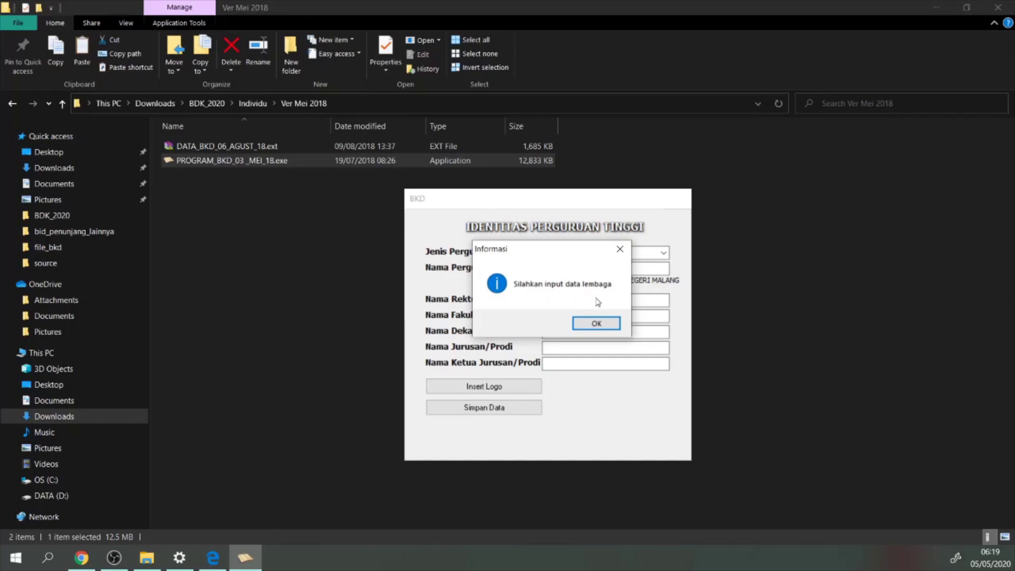
left_click(601, 327)
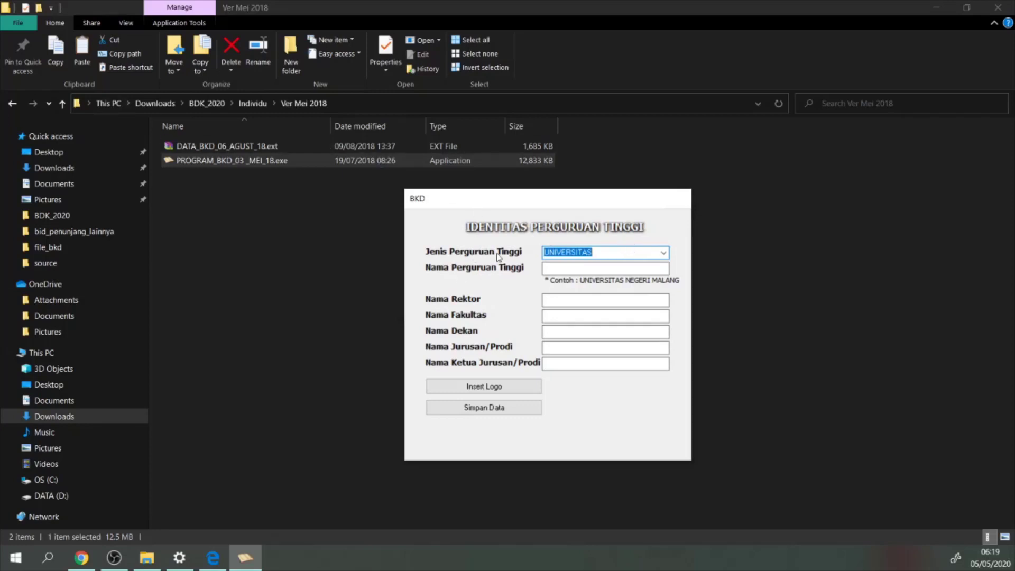
left_click(665, 255)
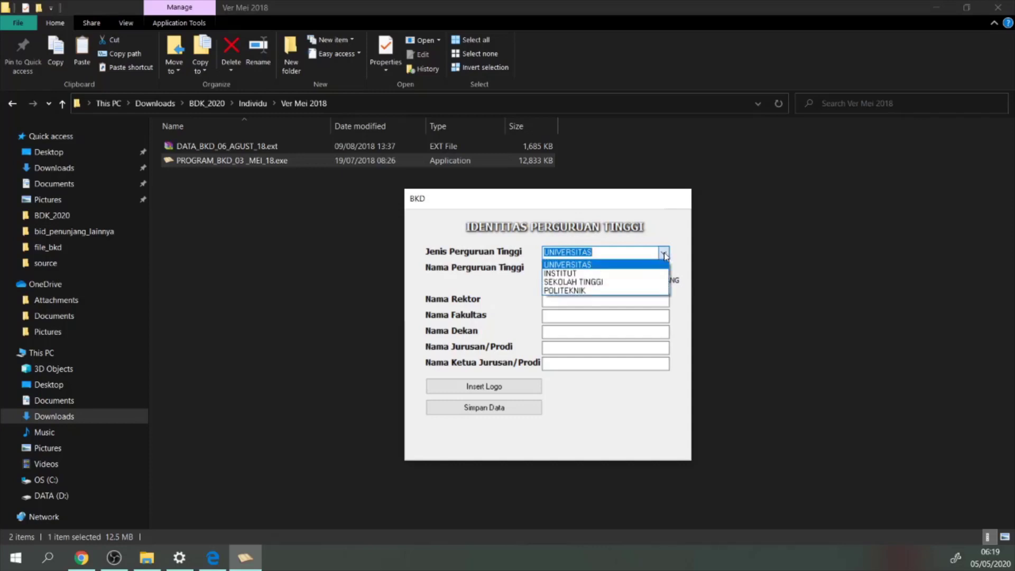
left_click(563, 274)
Enter 'INSTITUT AGAMA ISLAM NEGERI PALANGKARAYA' as Nama Perguruan Tinggi
left_click(563, 270)
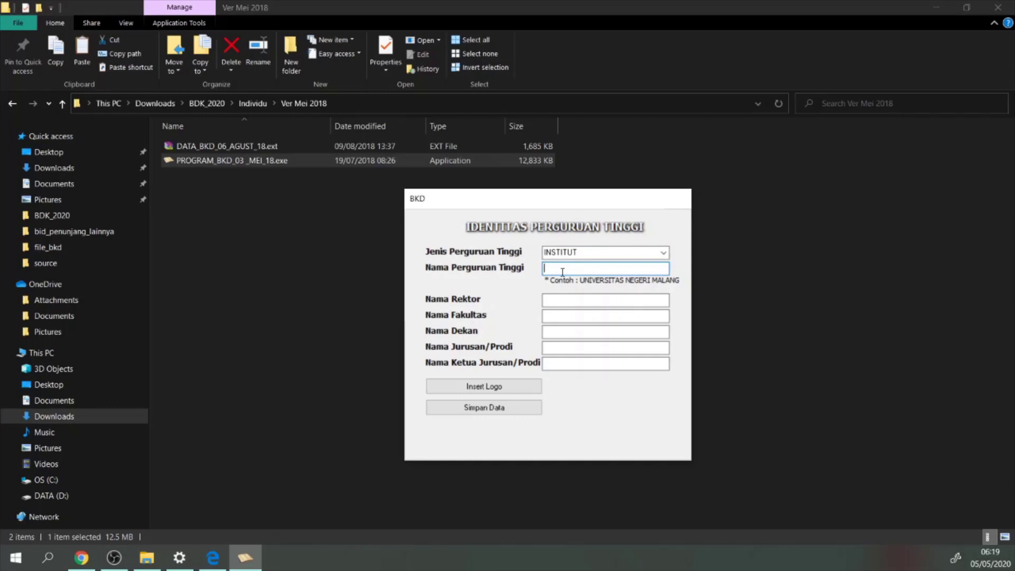
type("IAN")
key("BackSpace")
key("BackSpace")
type("NSTITU")
type("TE A")
key("BackSpace")
key("BackSpace")
key("BackSpace")
type("AGAMA ISLAM NEGERI ")
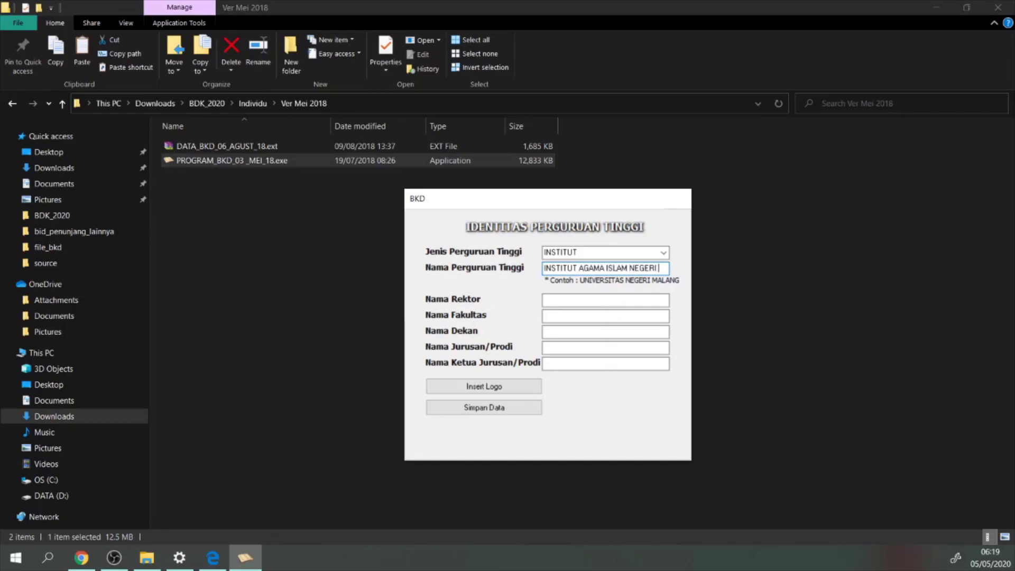
type("PALANGKARAYA")
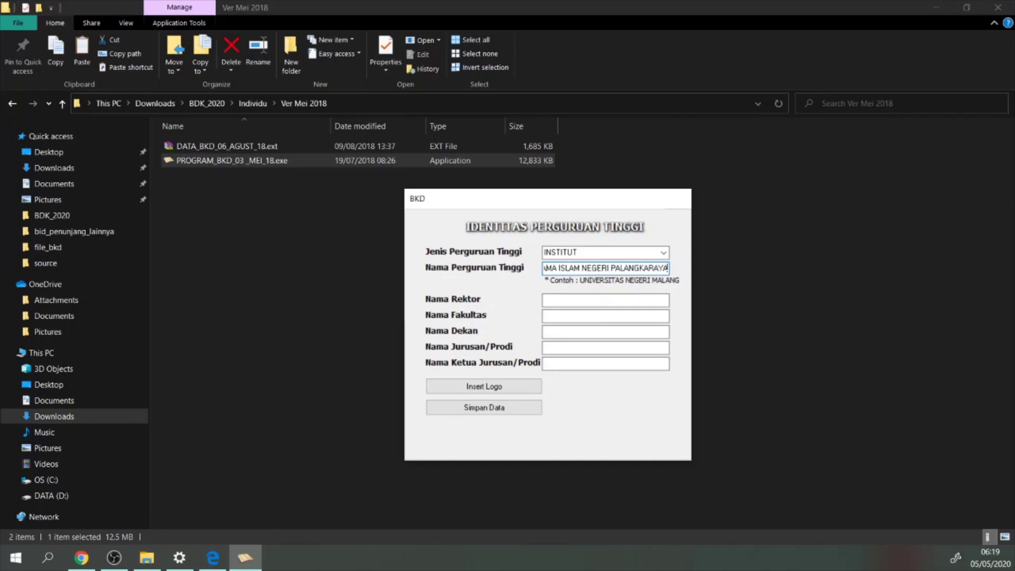
key("alt+Tab")
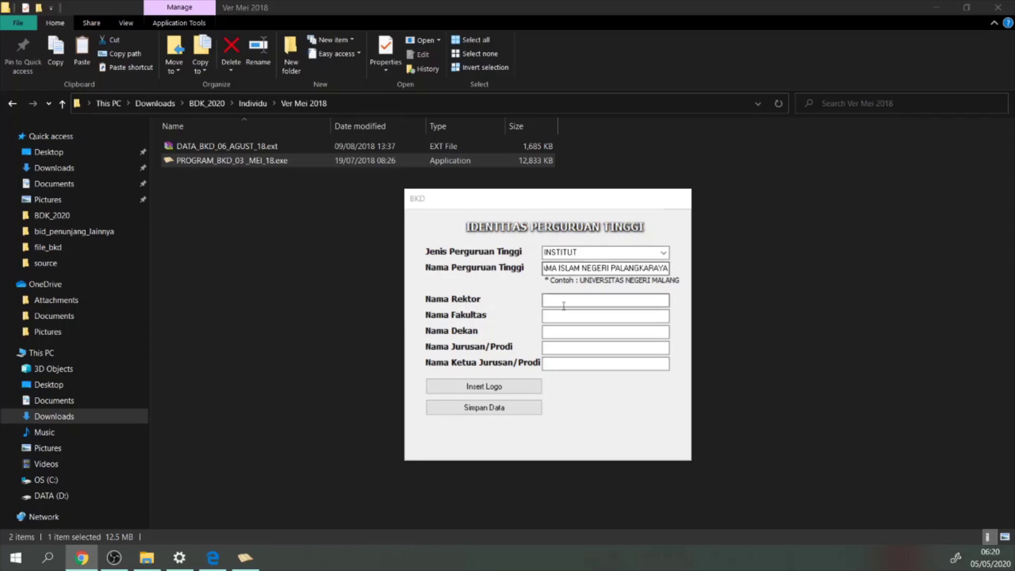
Paste the rector's name with its Dr. H. title, then enter faculty USHULUDDIN ADAB DAN DAKWAH
left_click(608, 301)
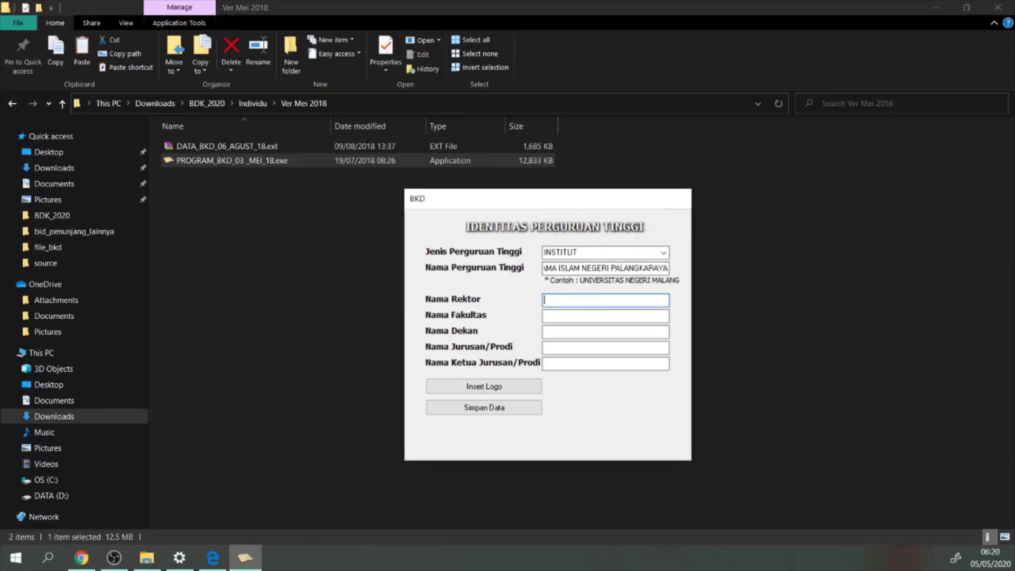
key("alt+Tab")
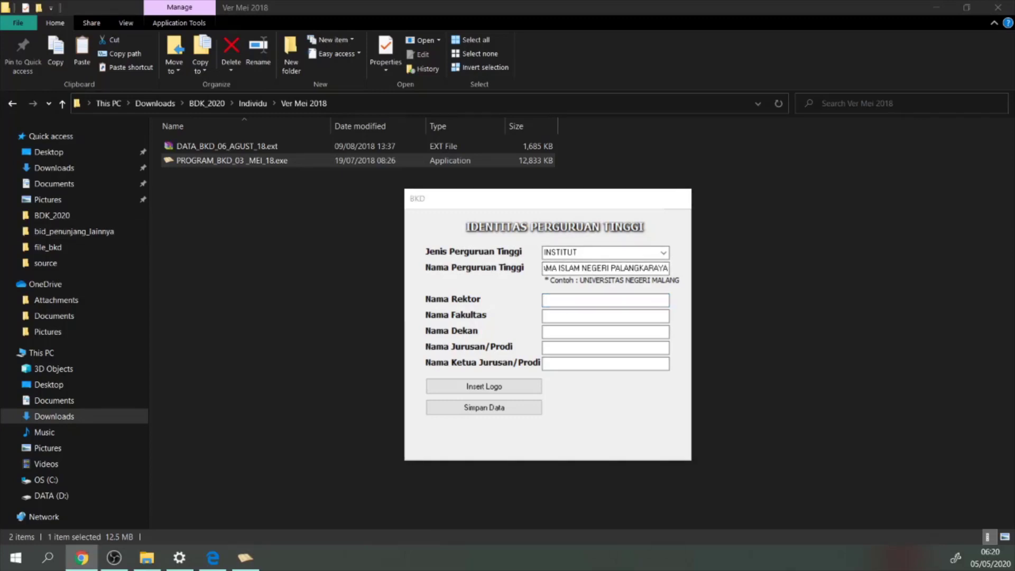
left_click(564, 300)
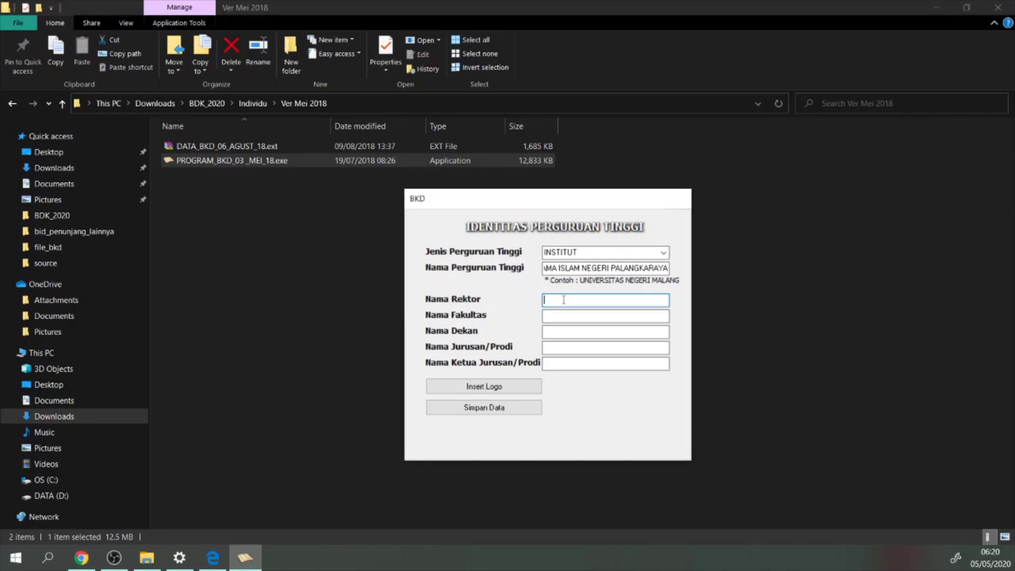
type("Dr. H.")
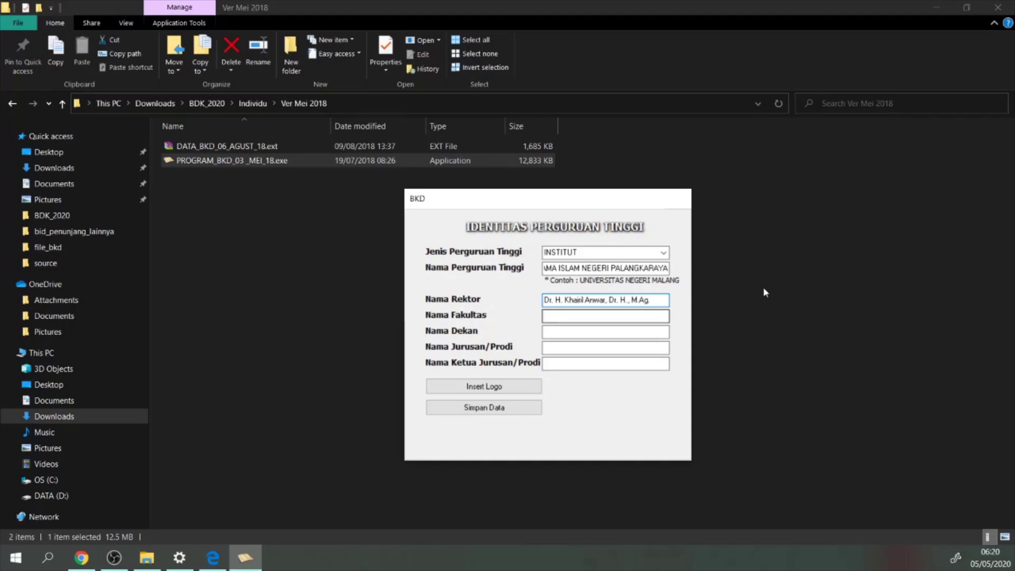
left_click_drag(633, 300, 611, 300)
key("BackSpace")
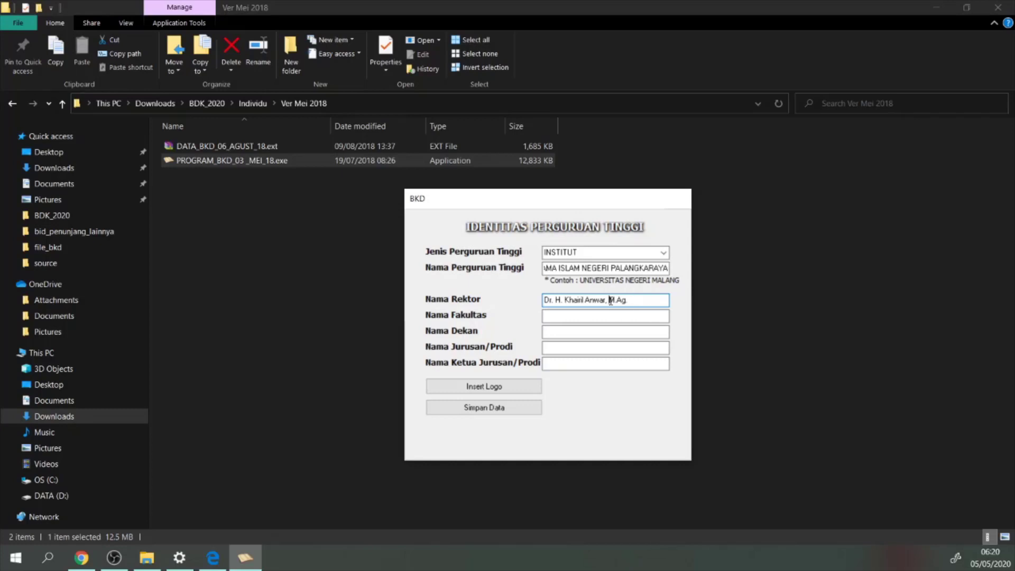
left_click(577, 316)
type("U")
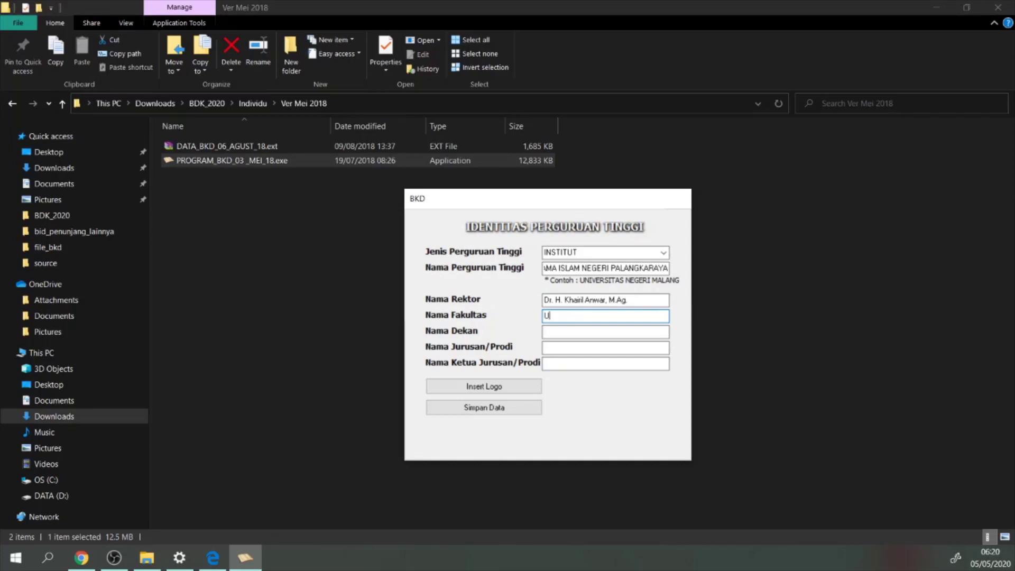
type("SHULUDDIN ADAB DAN DAKWAH")
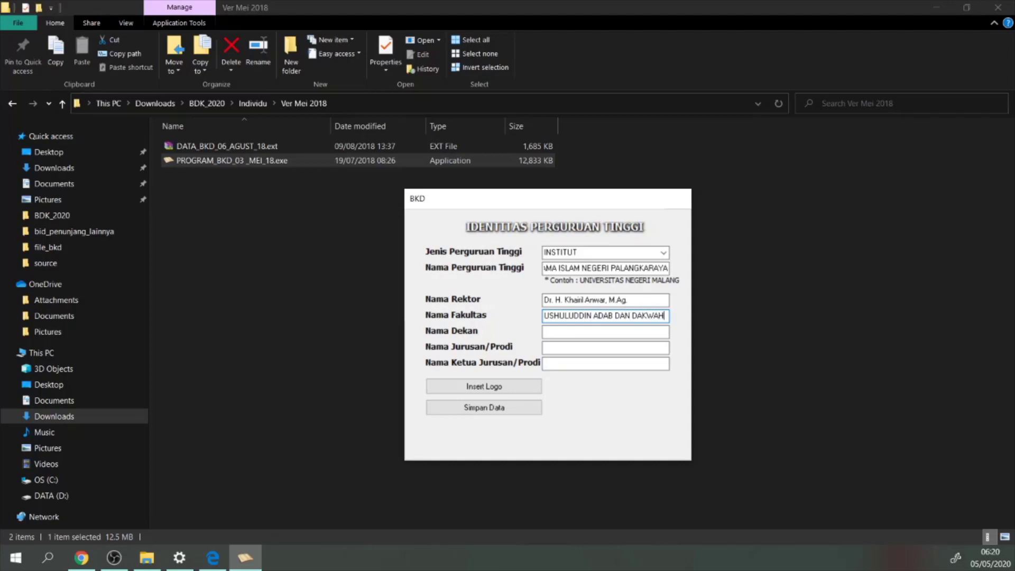
Paste the dean's name into Nama Dekan and move the Dr. title to the front
left_click(573, 331)
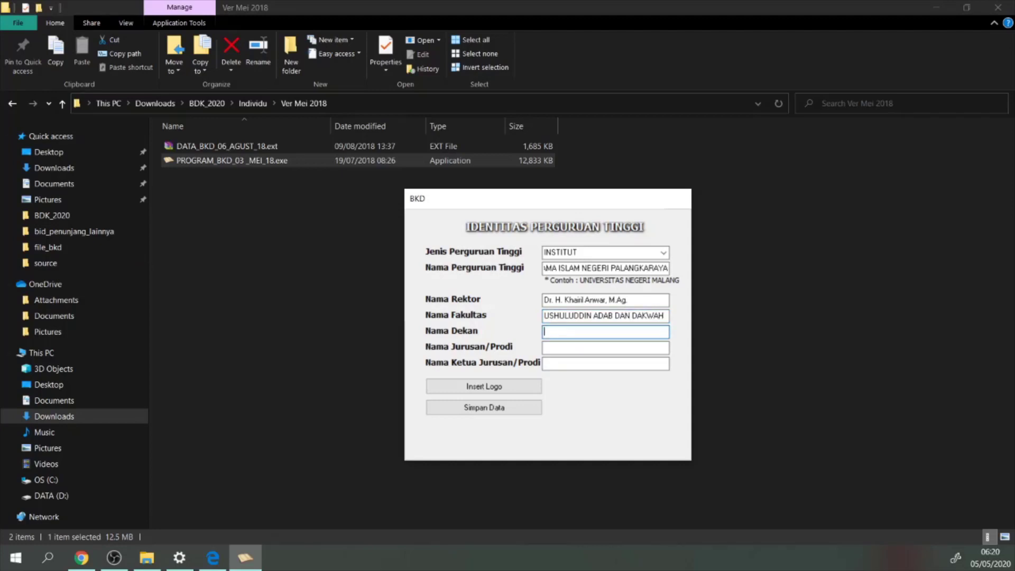
key("alt+Tab")
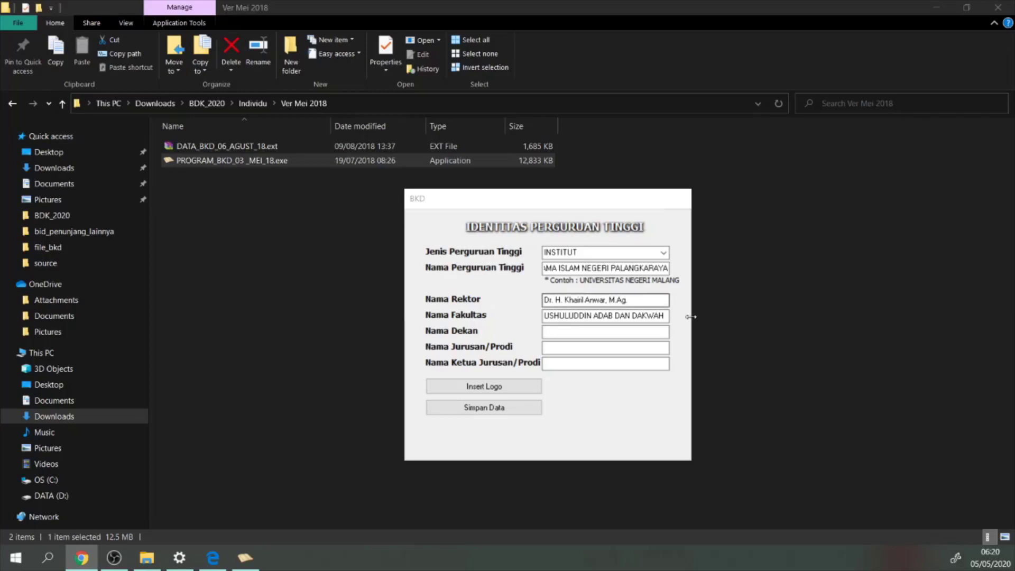
left_click(560, 332)
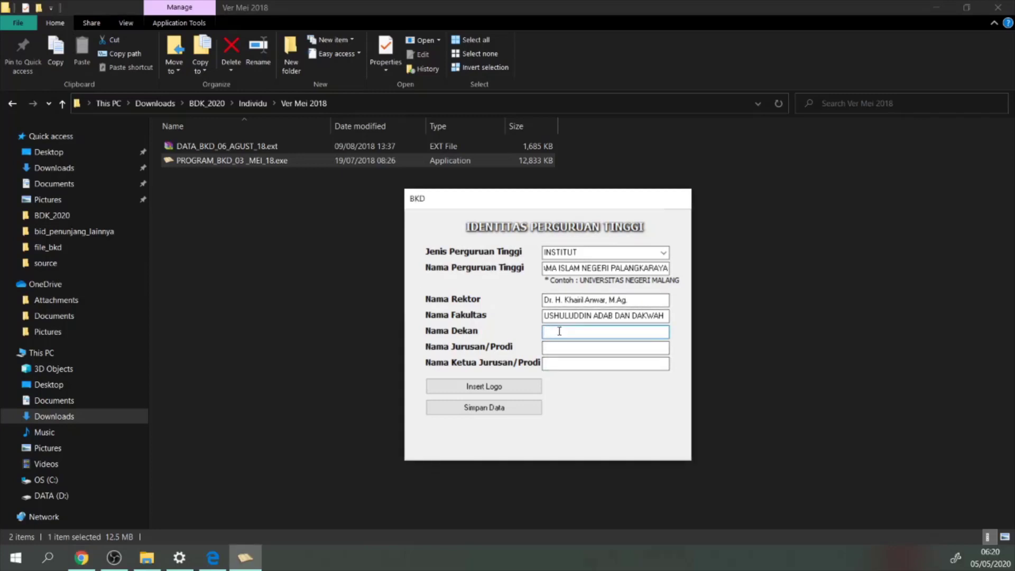
left_click_drag(585, 332, 598, 332)
key("BackSpace")
left_click(545, 332)
type("Dr.")
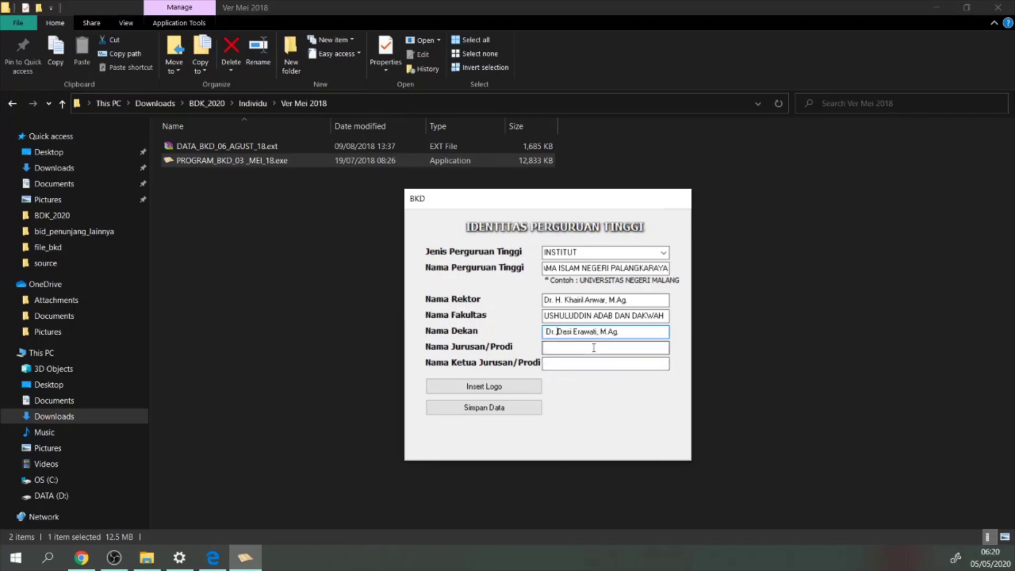
key("BackSpace")
type(",")
key("BackSpace")
key("BackSpace")
Enter KOMUNIKASI DAN PENYIARAN ISLAM as the Nama Jurusan/Prodi
left_click(575, 351)
type("PE")
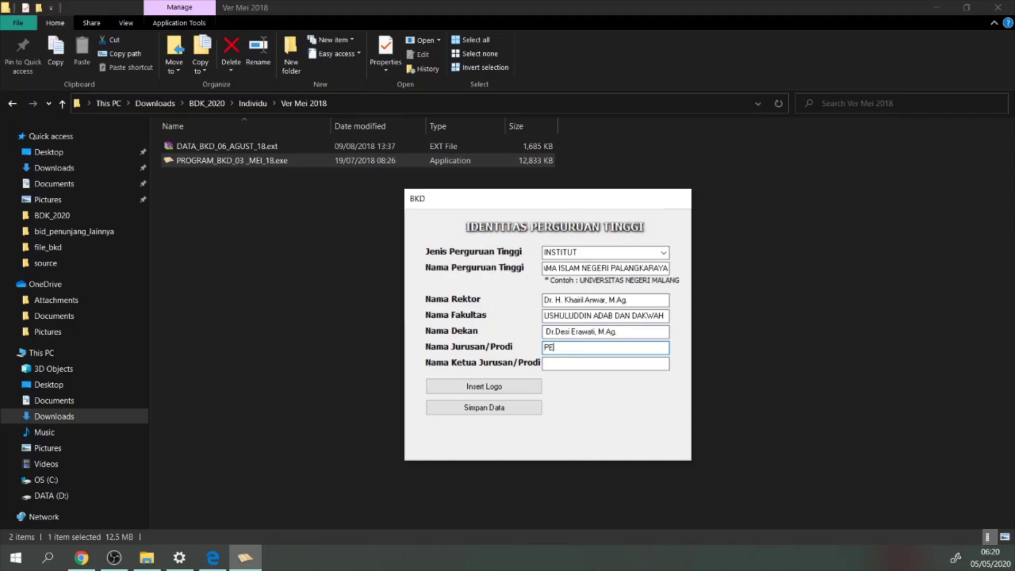
key("BackSpace")
key("BackSpace")
type("KOM")
key("BackSpace")
type("MUNIKASI DAN PENYI")
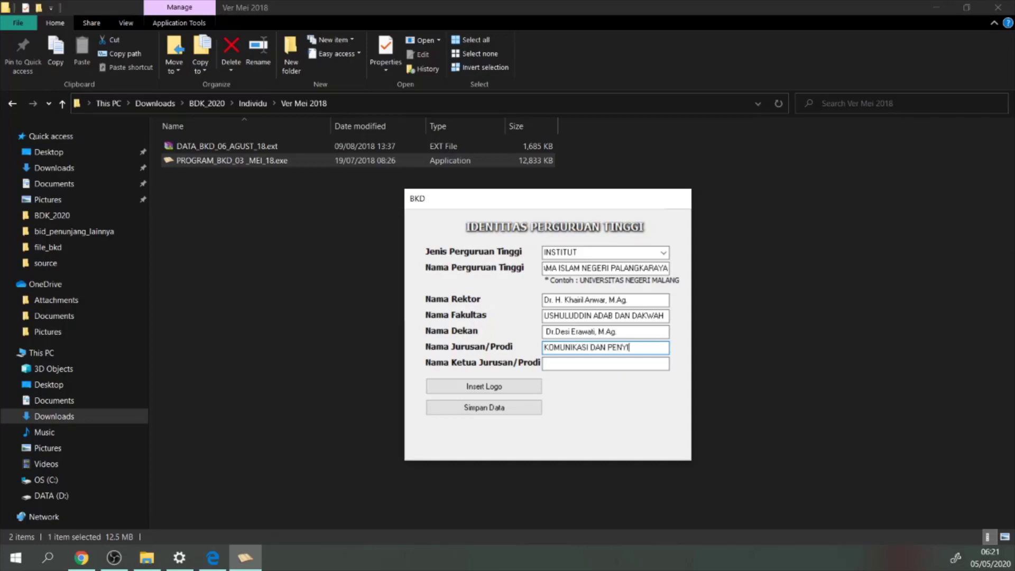
type("ARAN ISLAM")
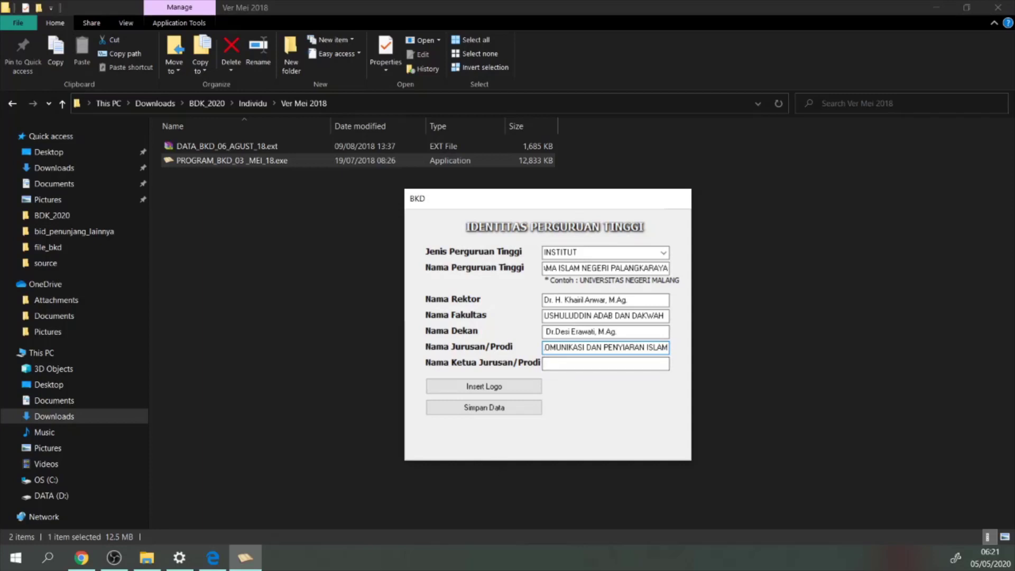
Paste the programme head's name into Nama Ketua Jurusan/Prodi
key("alt+Tab")
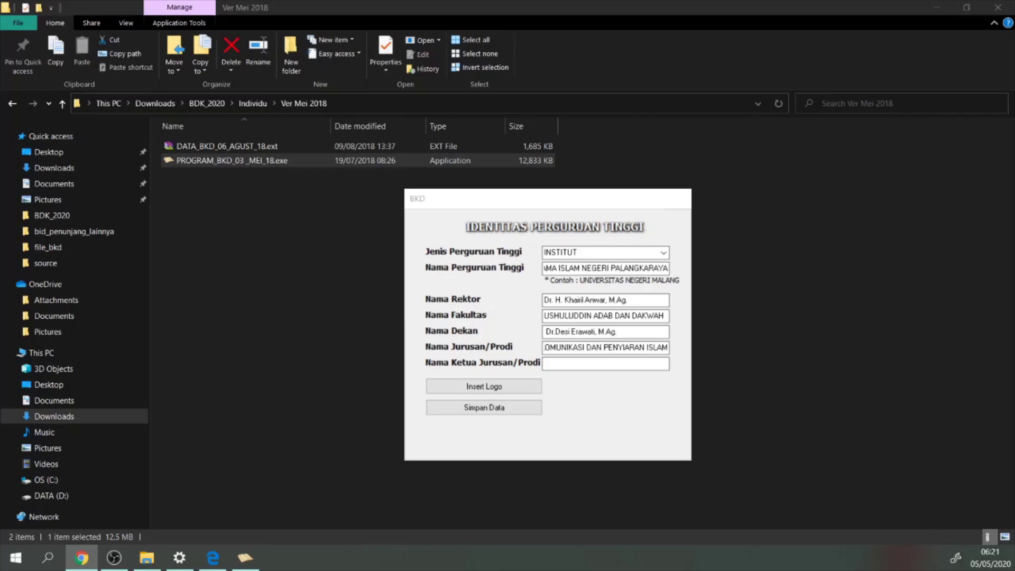
left_click(554, 367)
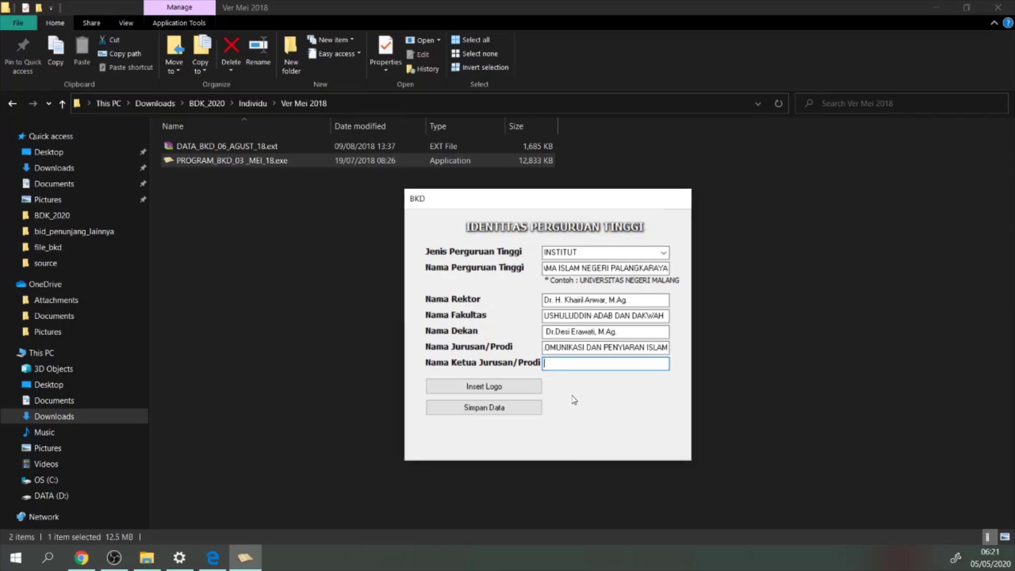
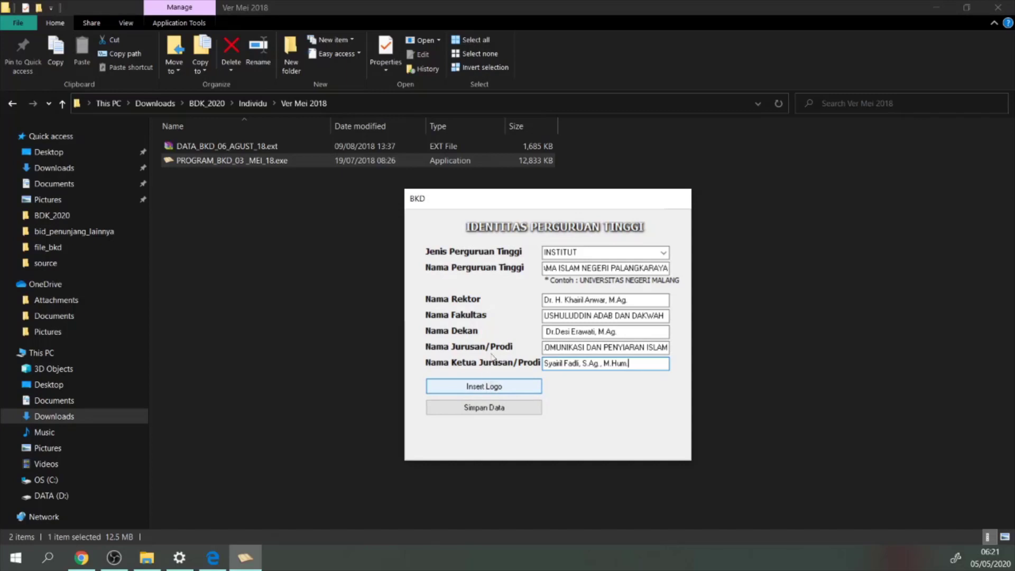
Start Insert Logo and browse the Open dialog to DATA (D:) > __DosenWork > file_bkd
left_click(490, 393)
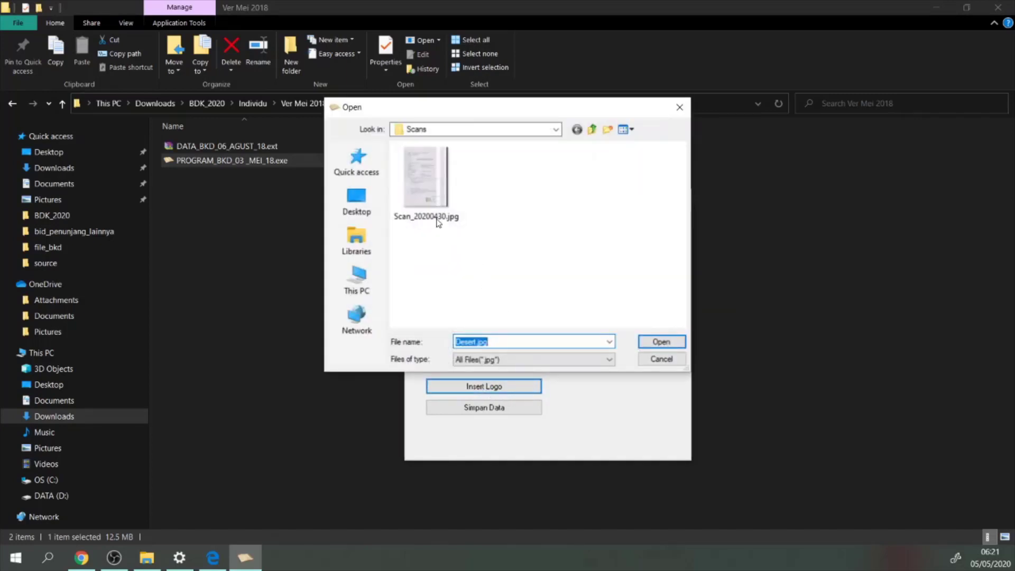
left_click(556, 130)
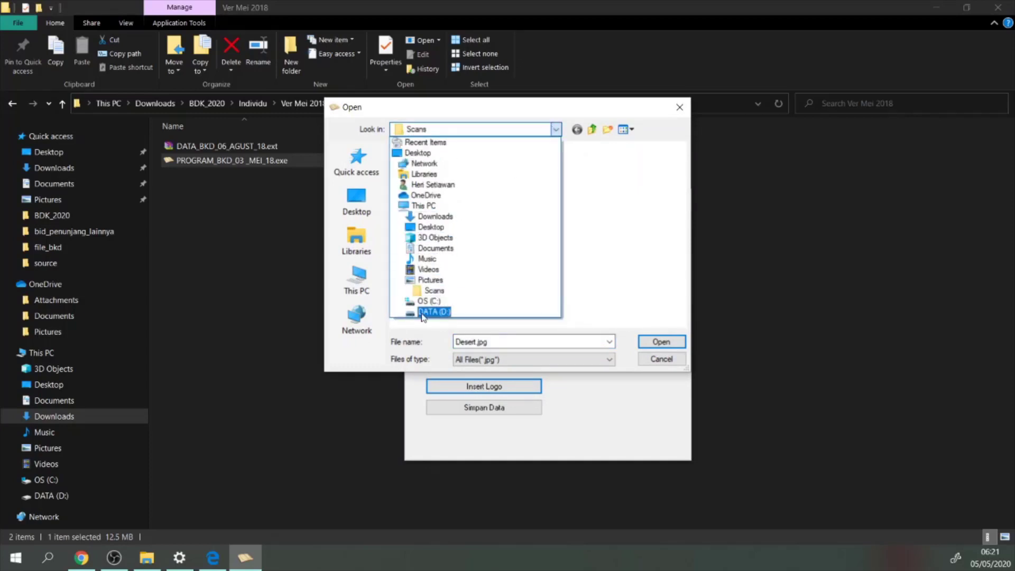
left_click(423, 313)
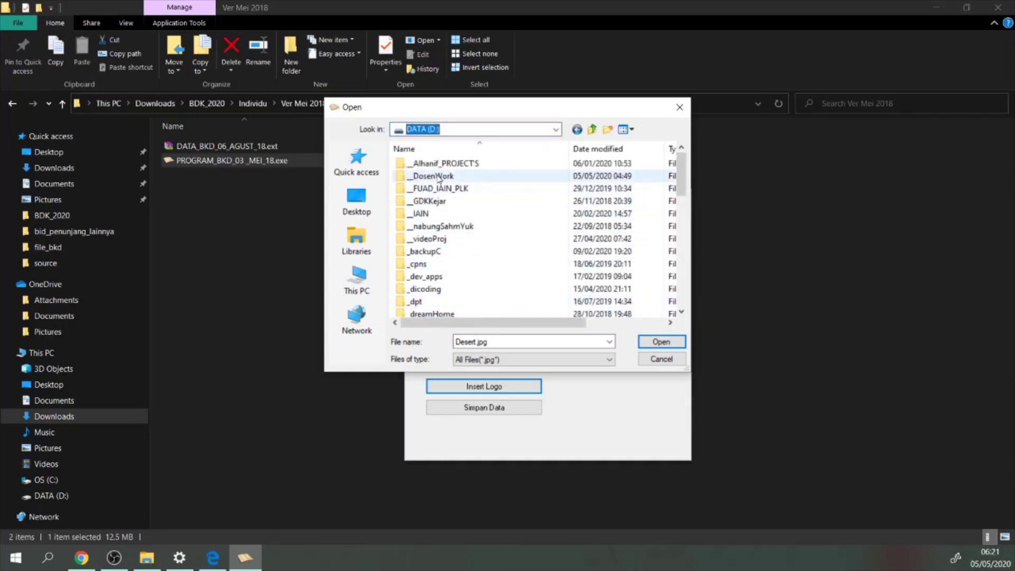
double_click(437, 177)
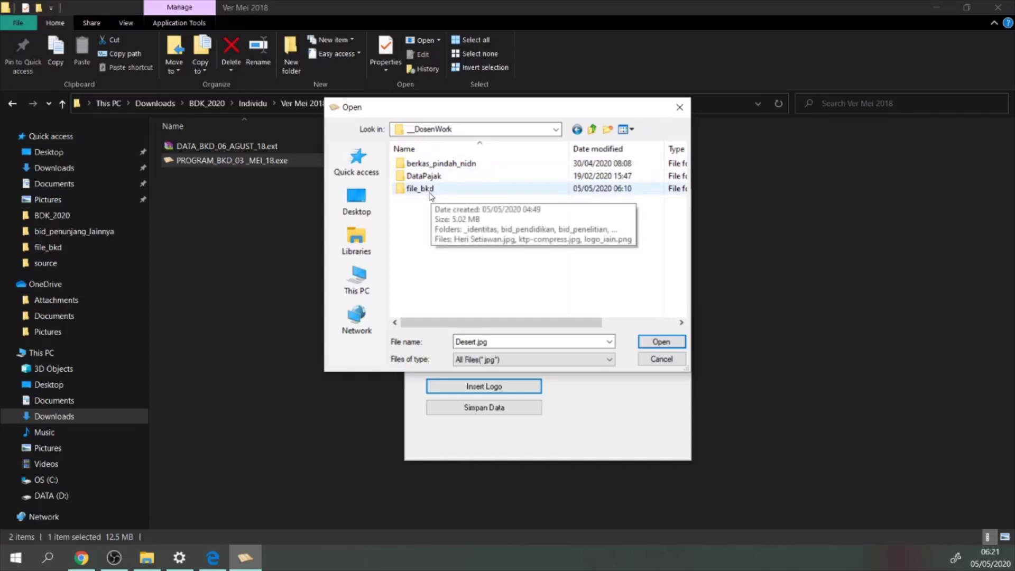
double_click(433, 191)
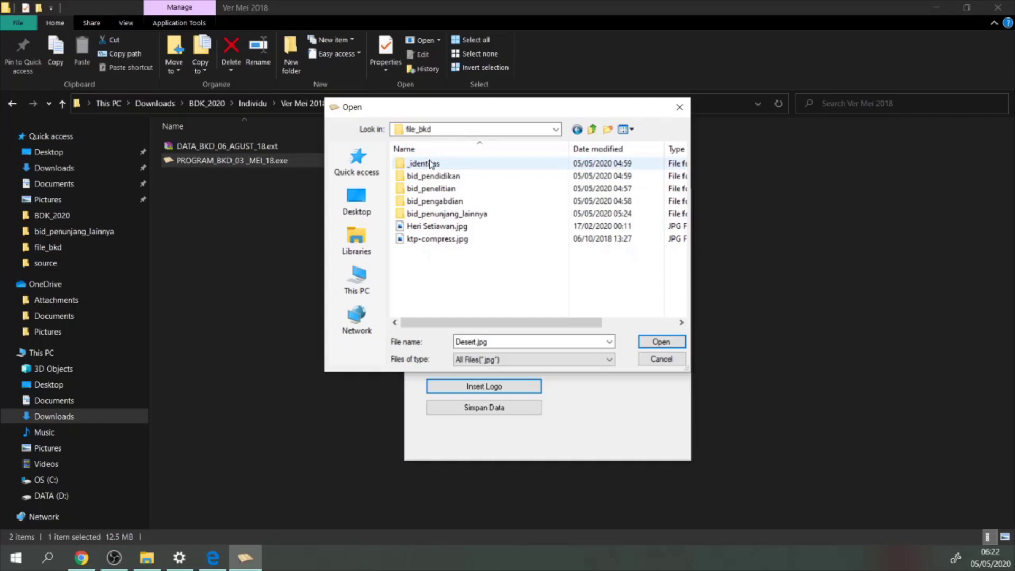
mouse_move(425, 169)
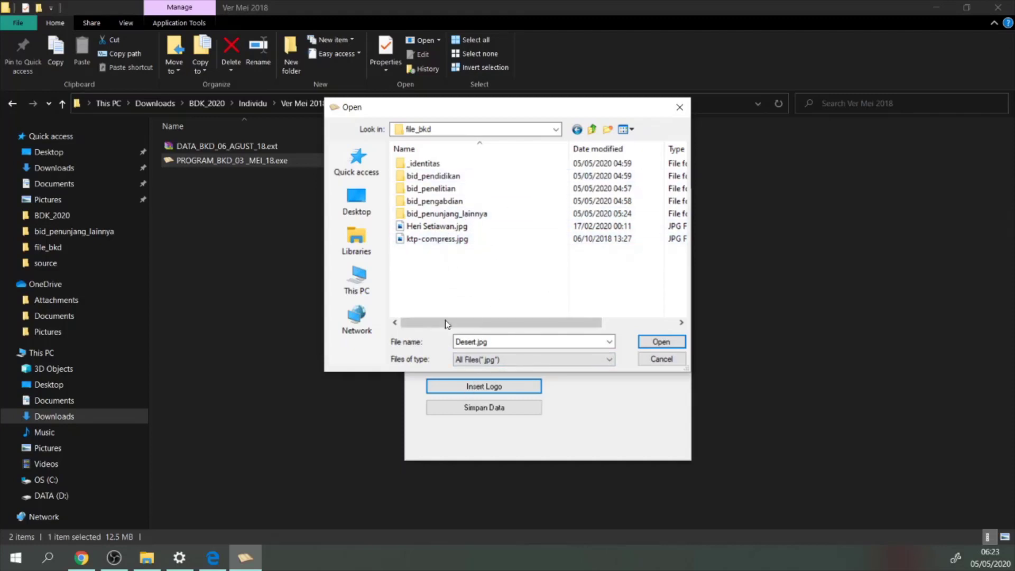
Load logo_iain.jpg from This PC > Pictures as the logo and save the identity data
double_click(433, 165)
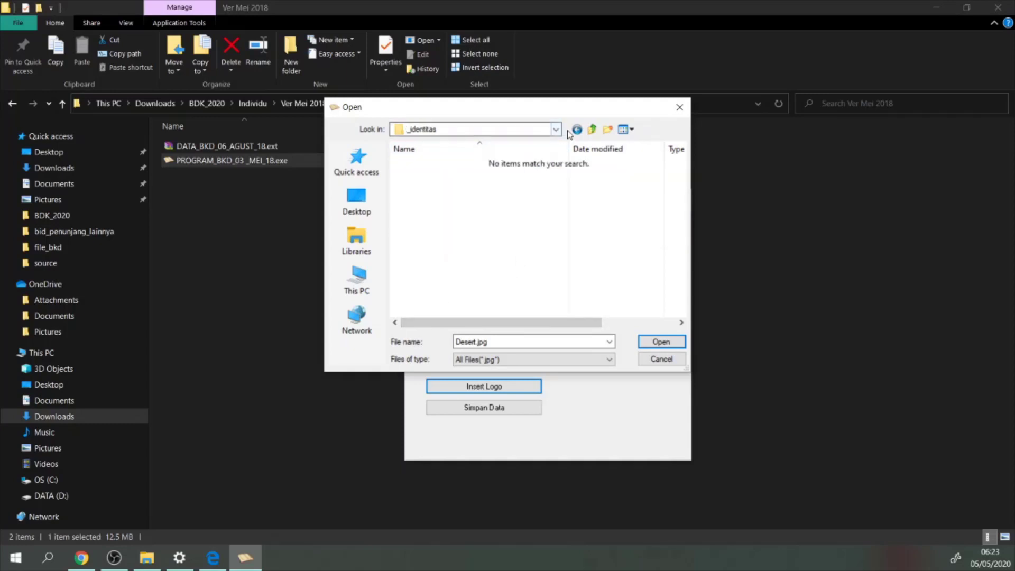
left_click(592, 129)
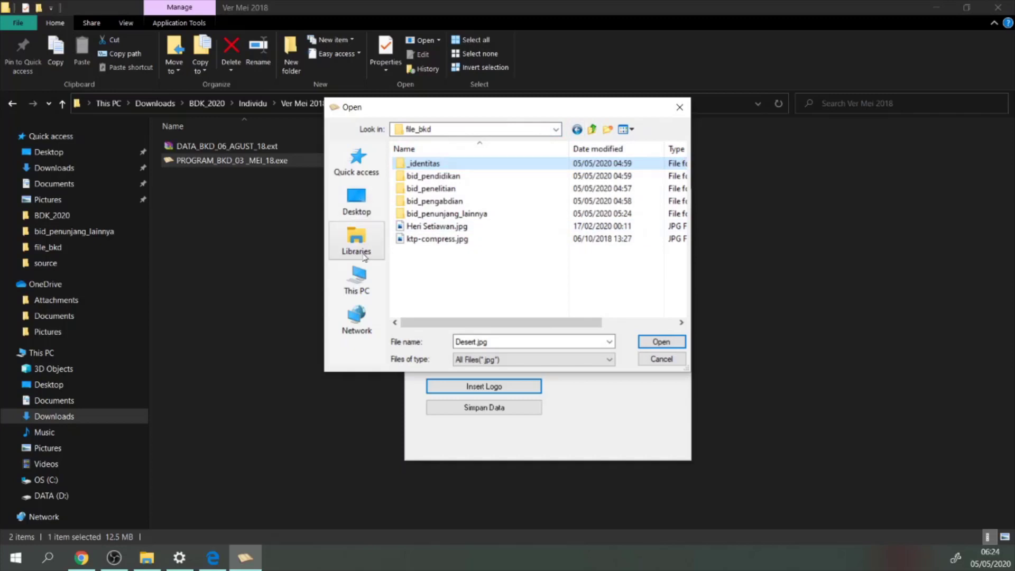
left_click(358, 280)
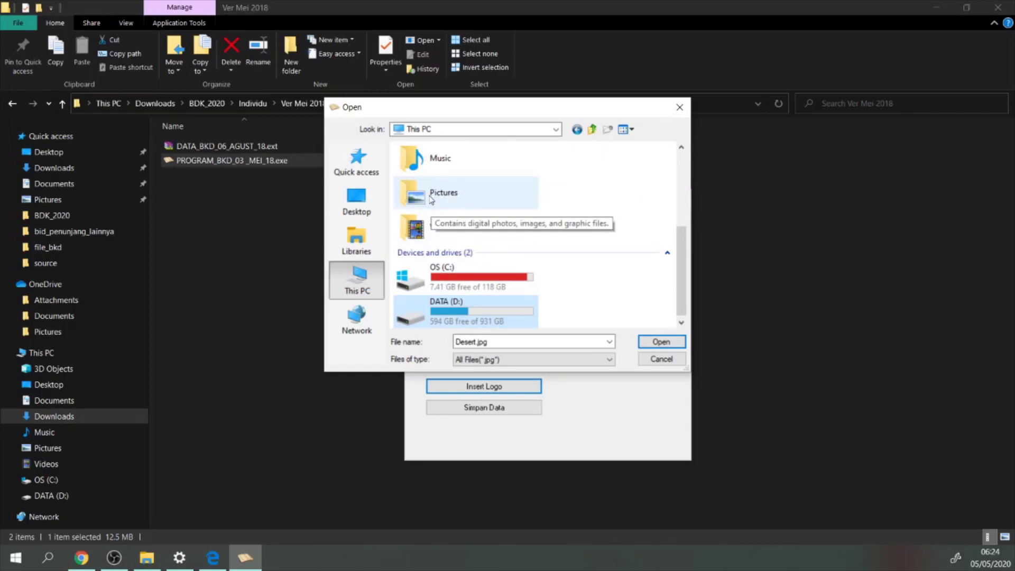
double_click(432, 200)
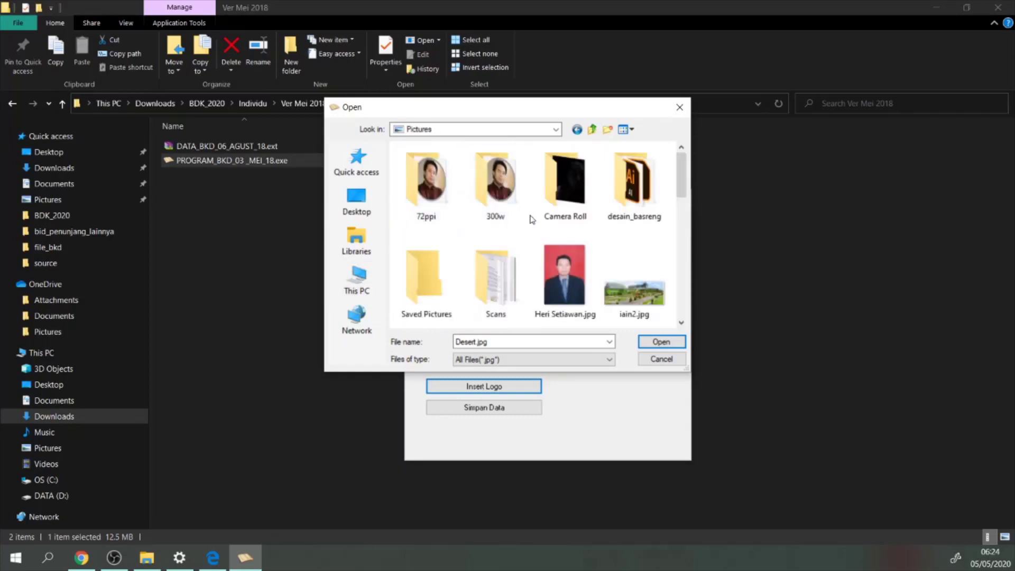
scroll(434, 193, "down", 4)
left_click(433, 191)
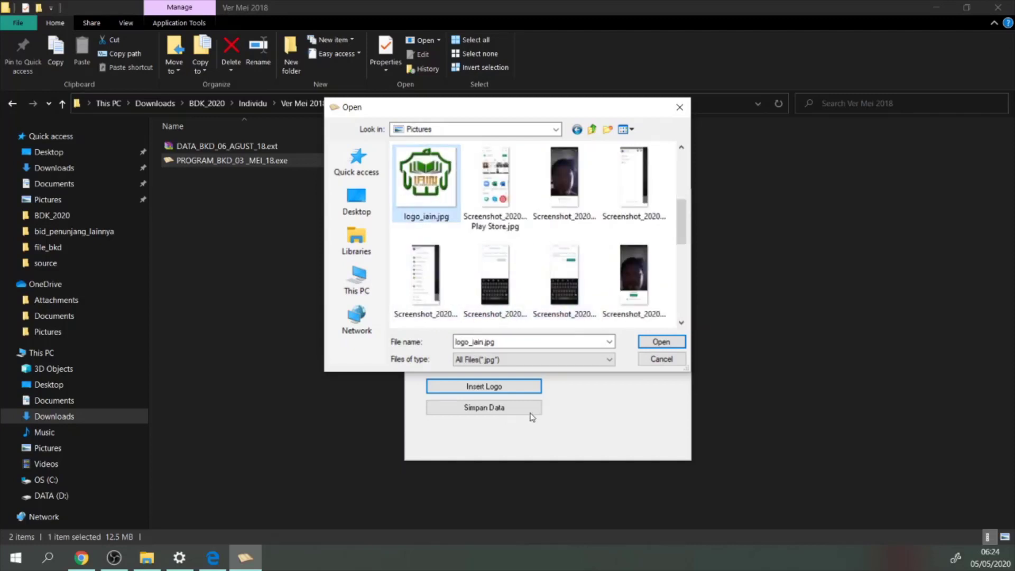
left_click(681, 345)
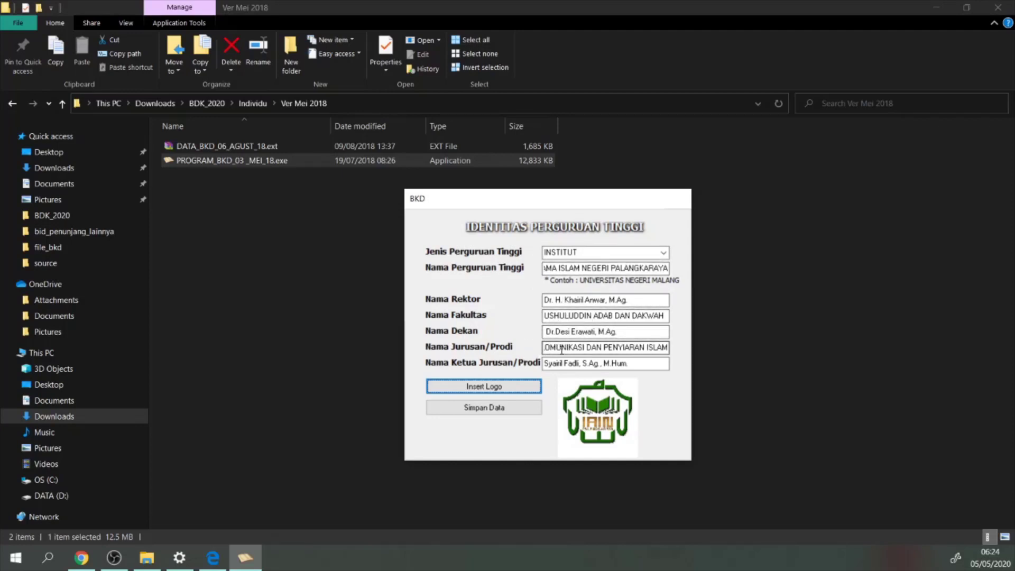
left_click_drag(558, 349, 526, 349)
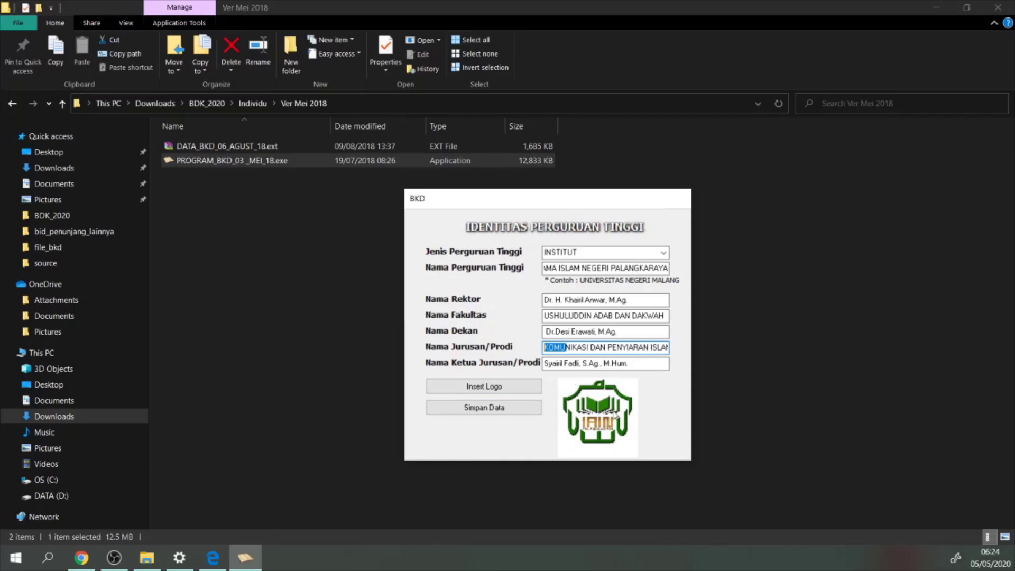
left_click(481, 407)
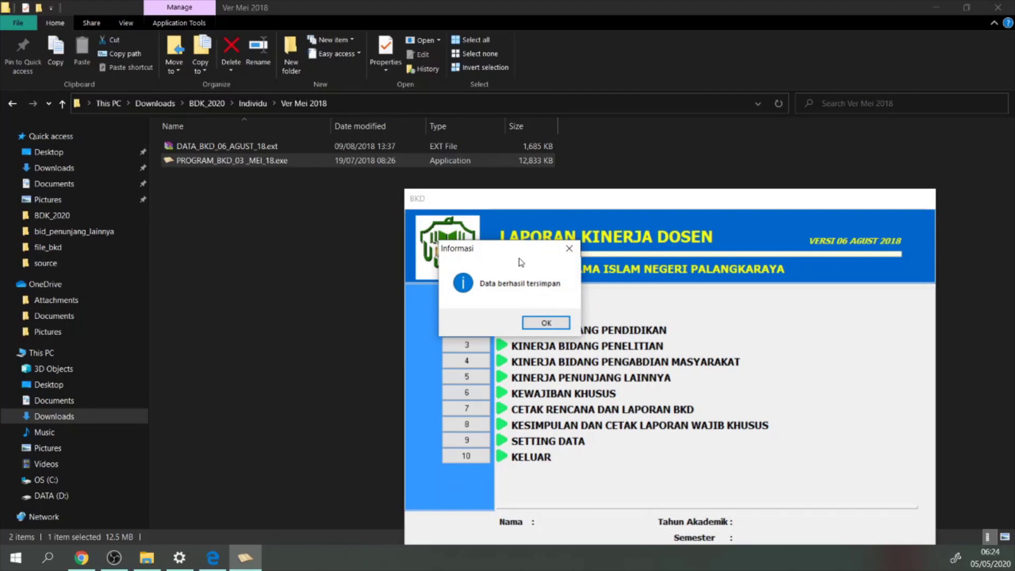
Close the 'Data berhasil tersimpan' message and move the Laporan Kinerja Dosen window up and left
left_click(550, 323)
left_click_drag(521, 200, 411, 143)
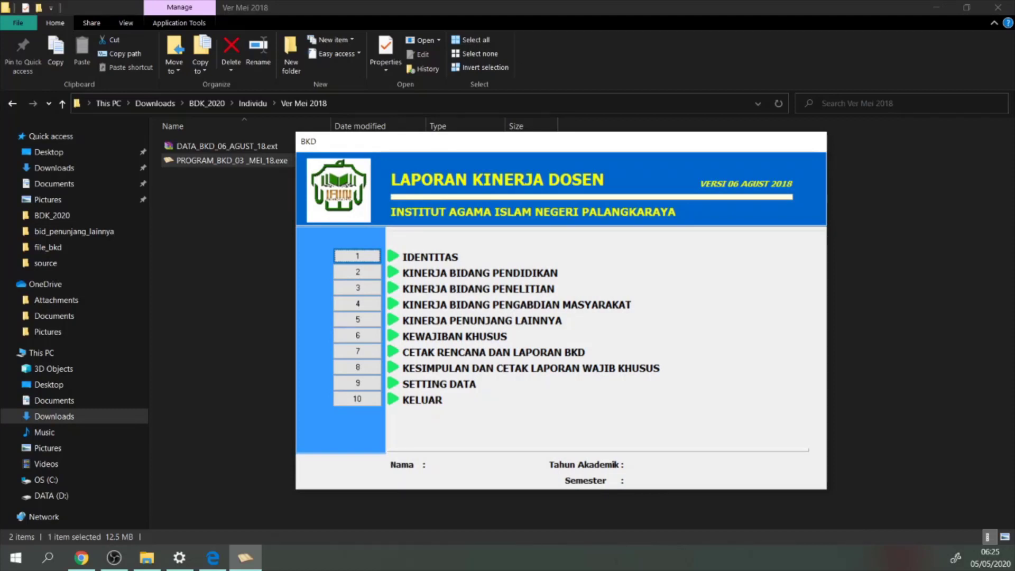
key("alt+Tab")
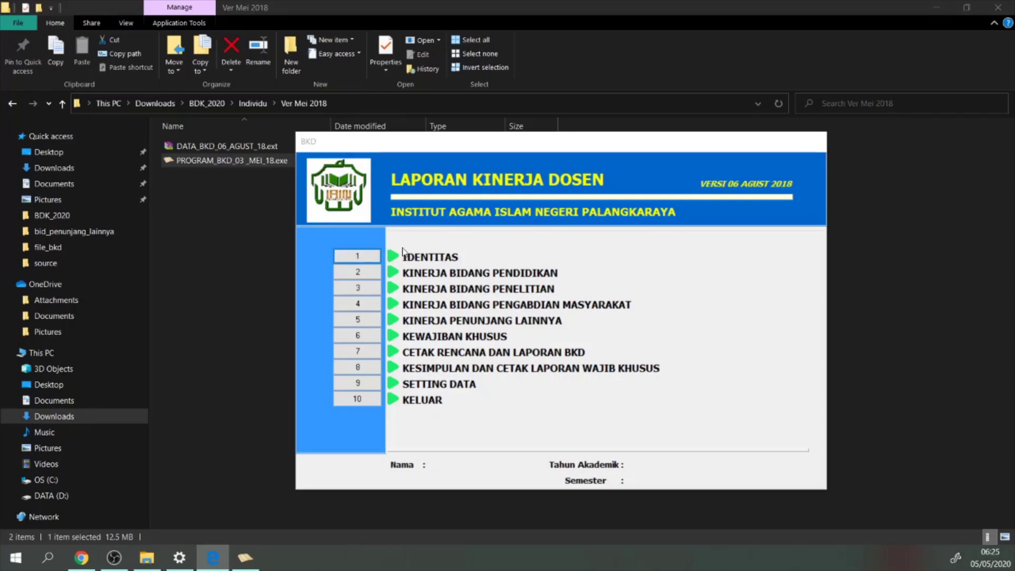
left_click(364, 259)
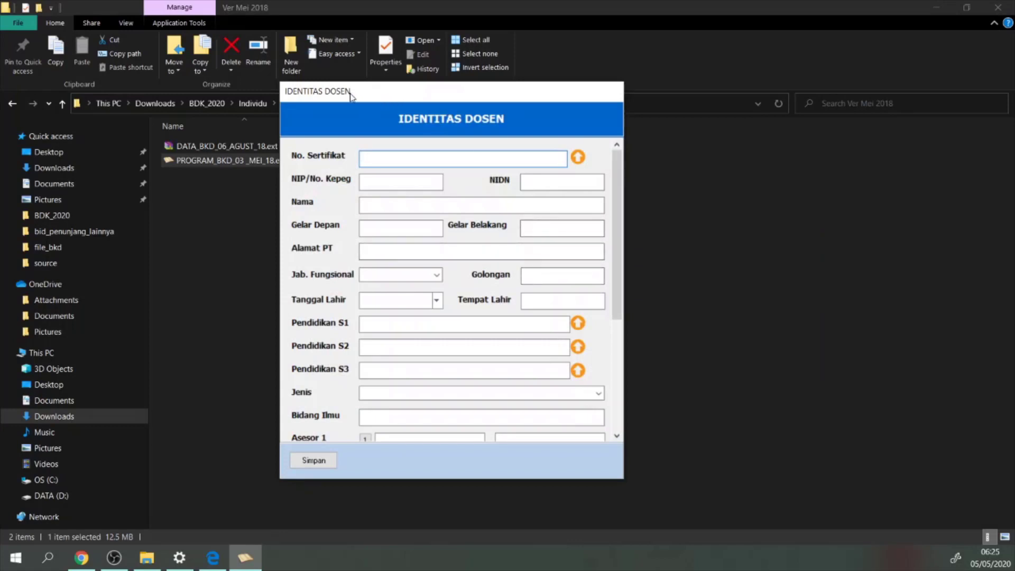
left_click_drag(376, 95, 412, 113)
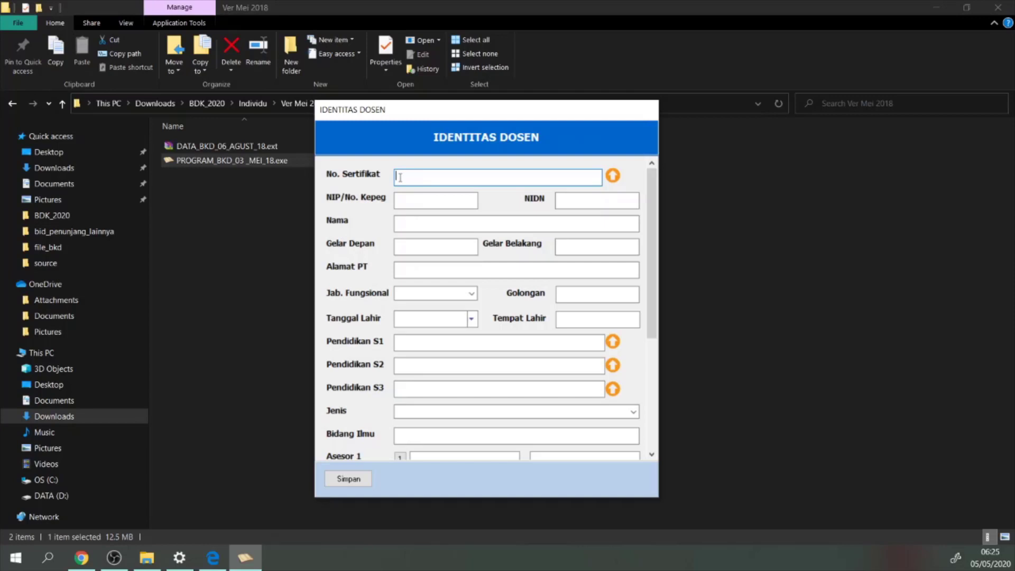
type("123")
left_click(614, 176)
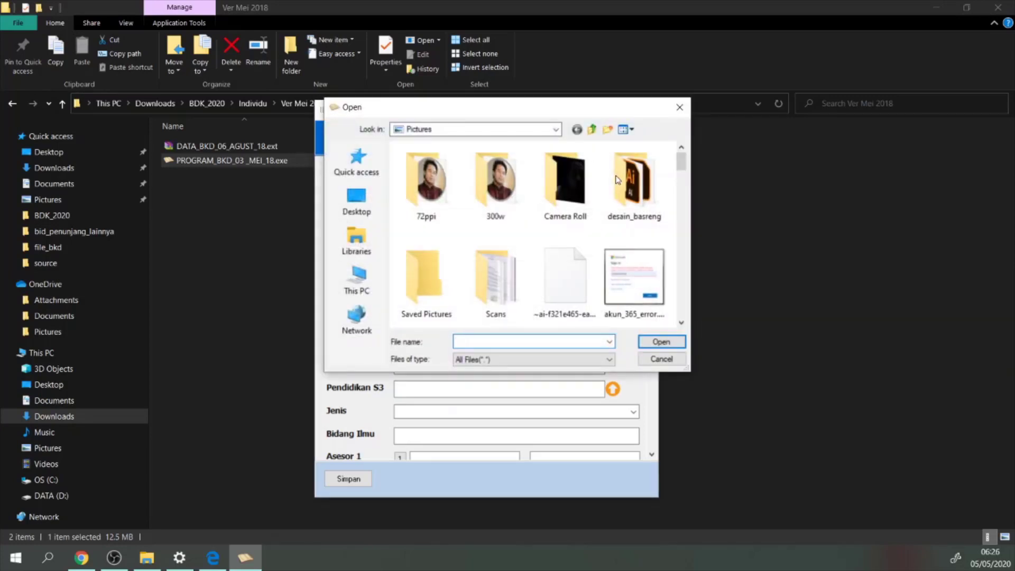
left_click(679, 108)
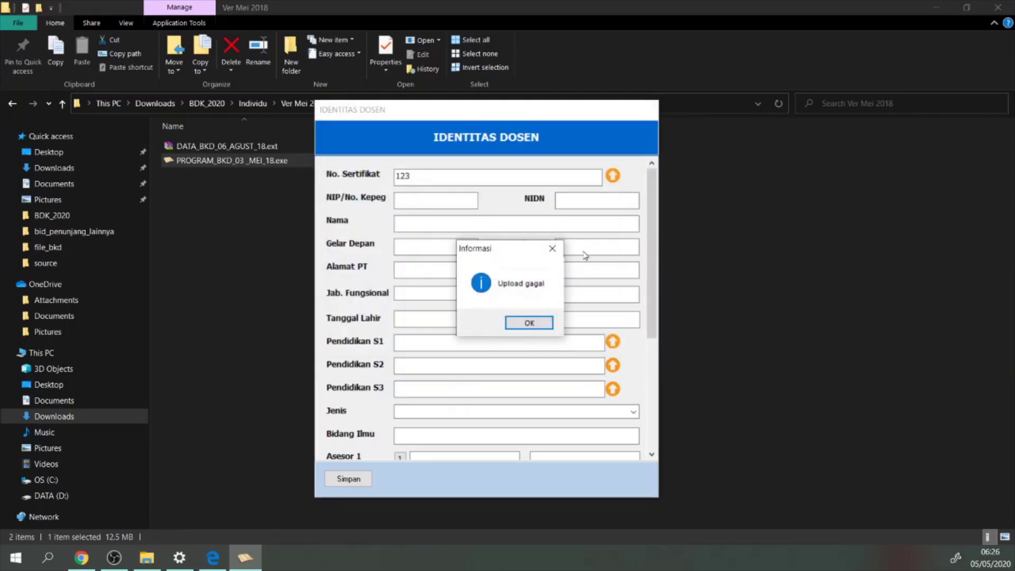
left_click(553, 249)
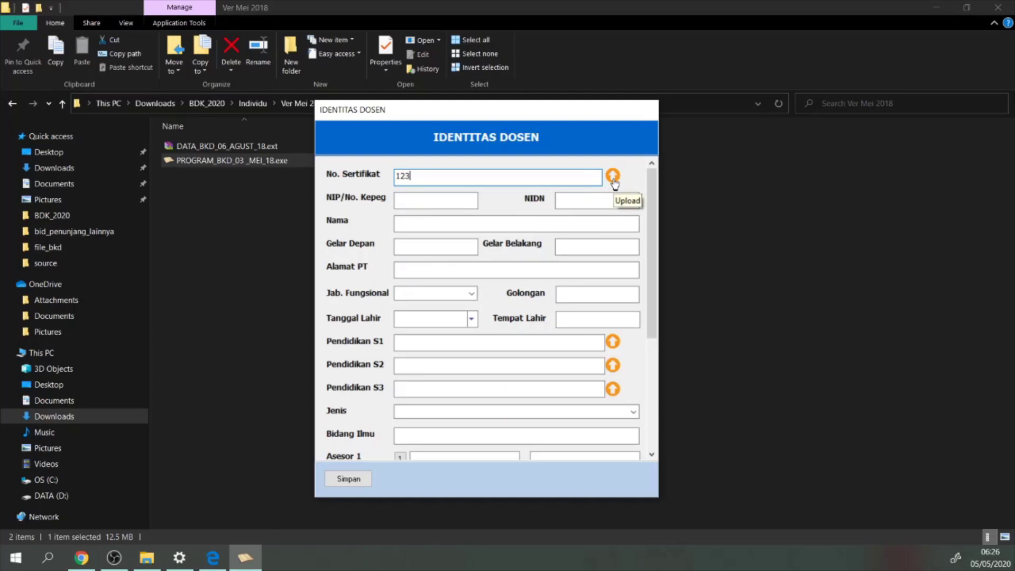
left_click(611, 176)
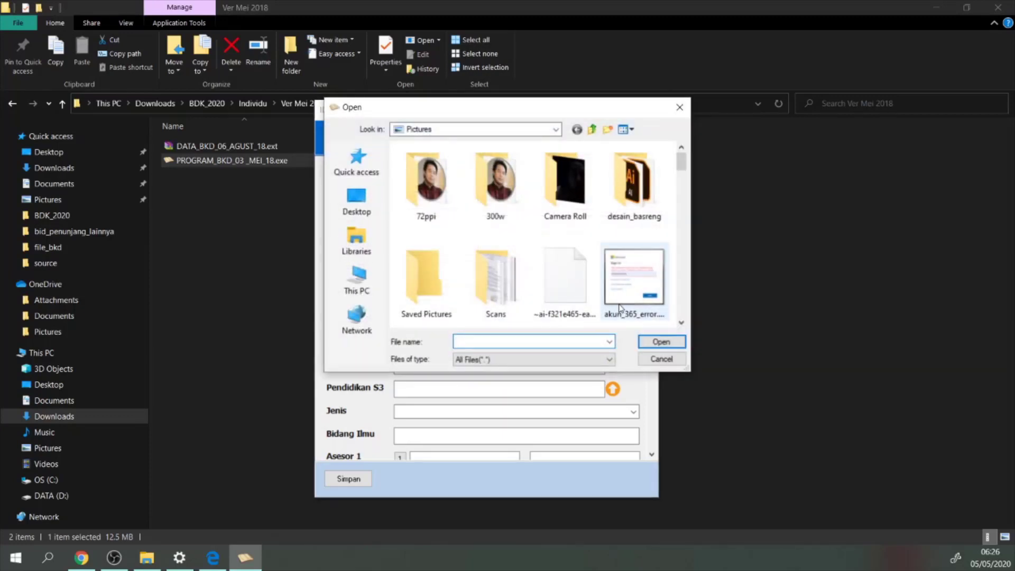
scroll(550, 318, "down", 2)
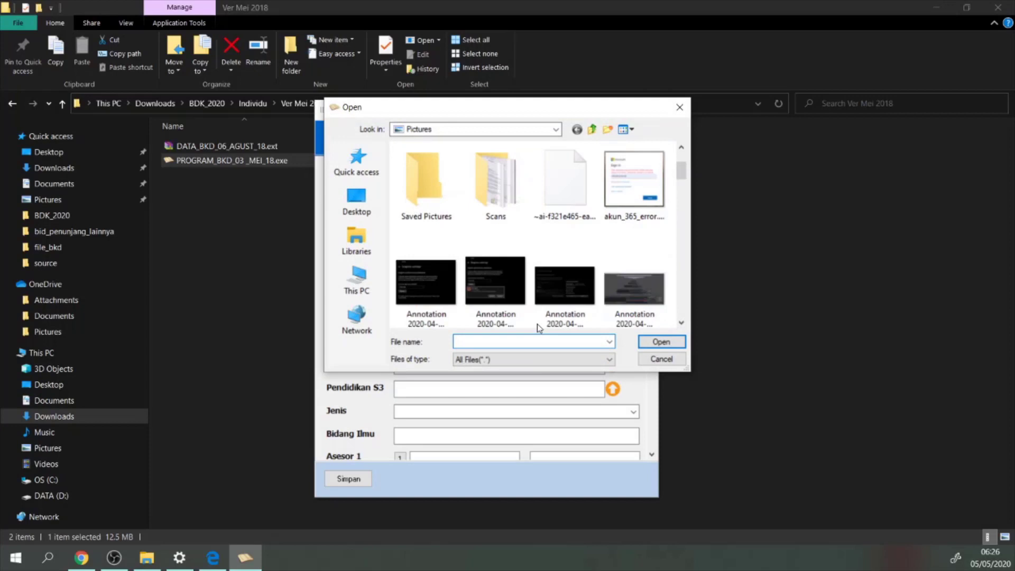
left_click(639, 310)
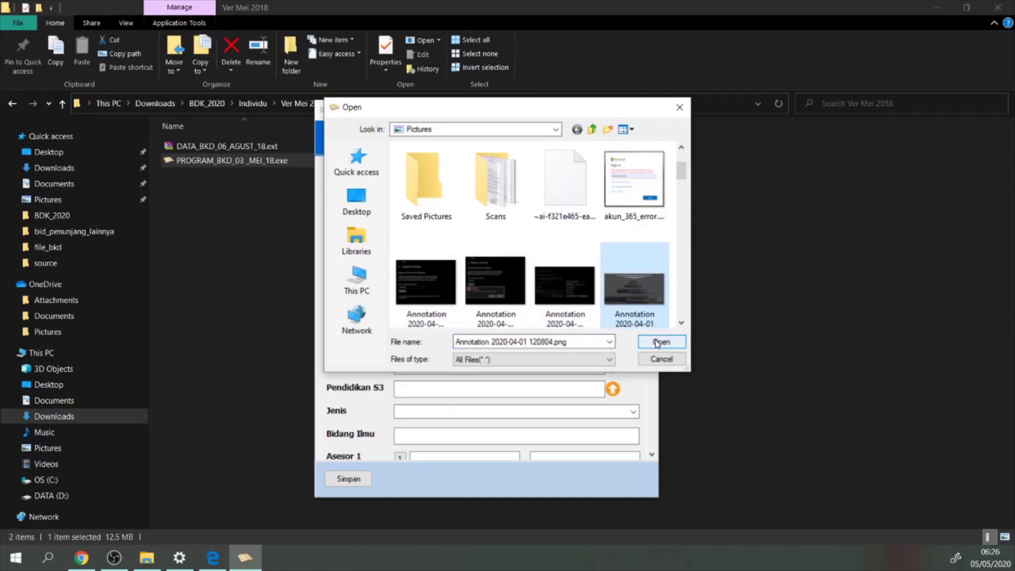
left_click(680, 107)
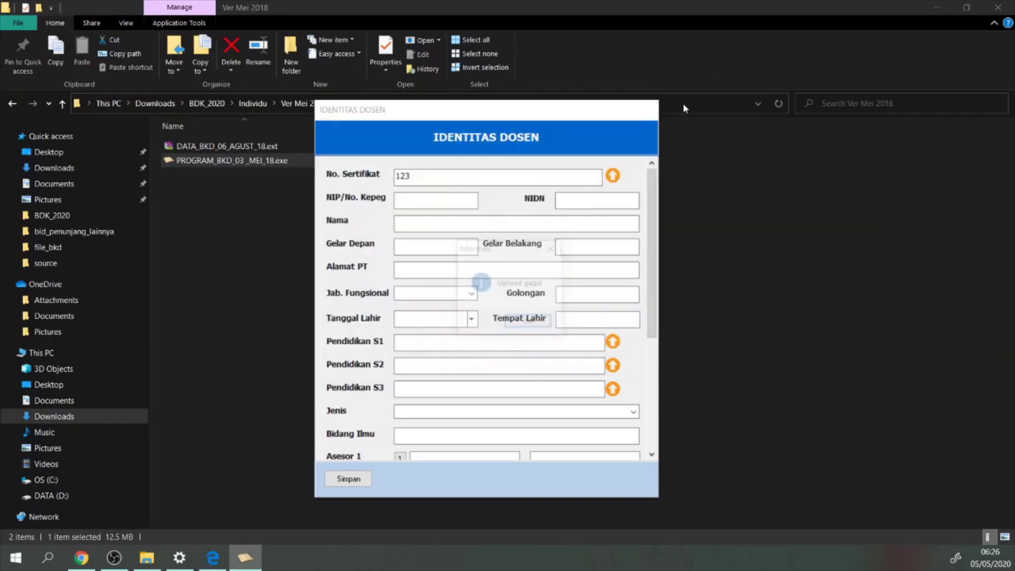
left_click(553, 248)
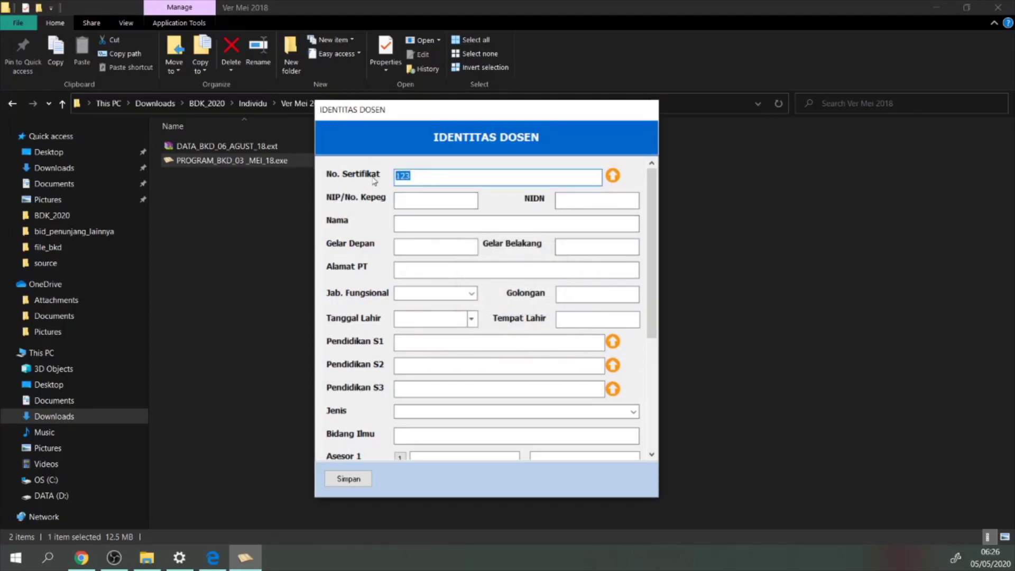
key("BackSpace")
key("alt+Tab")
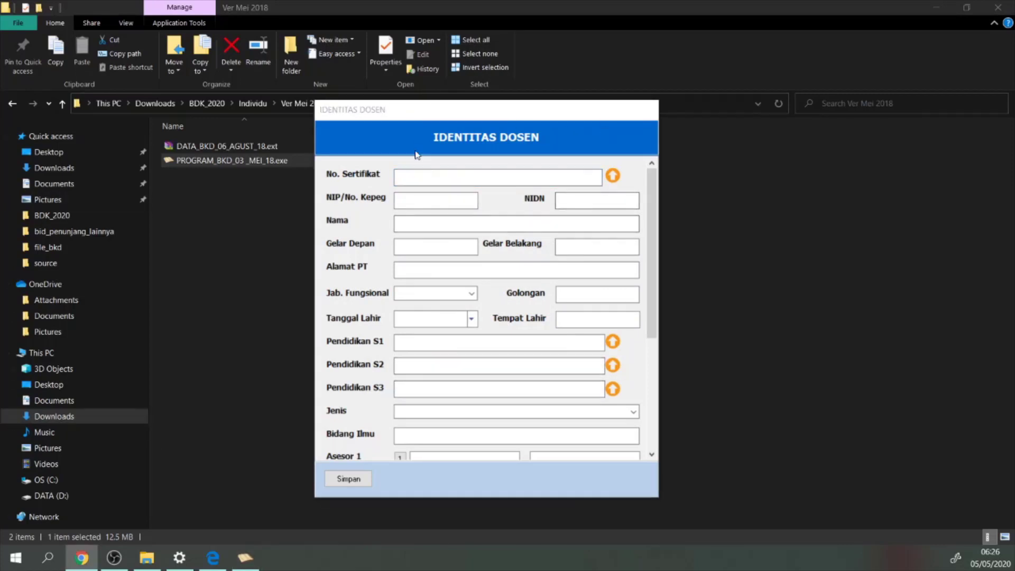
Paste the lecturer's NIP, then enter the NIDN number and the lecturer's full name
left_click(409, 200)
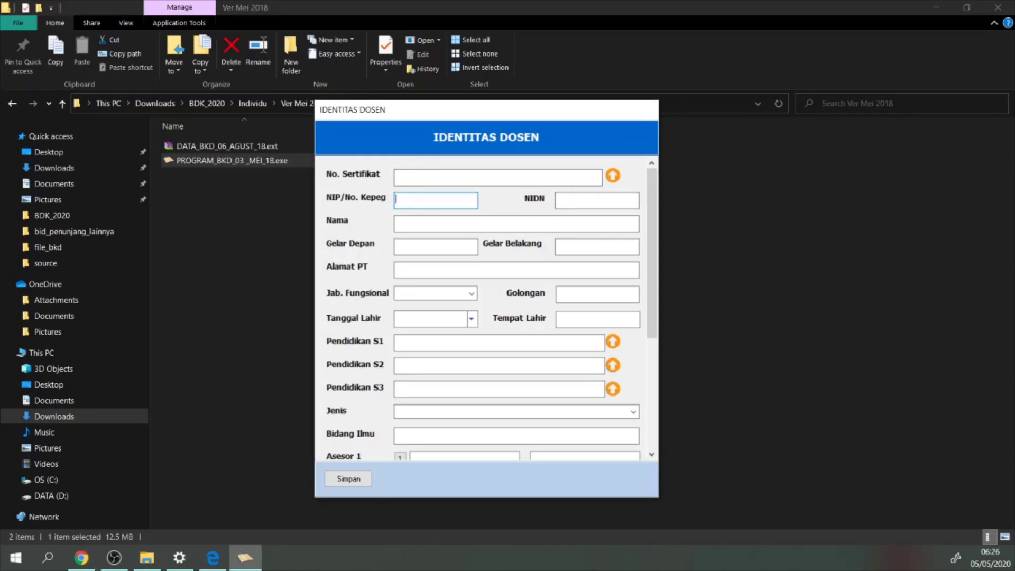
key("alt+Tab")
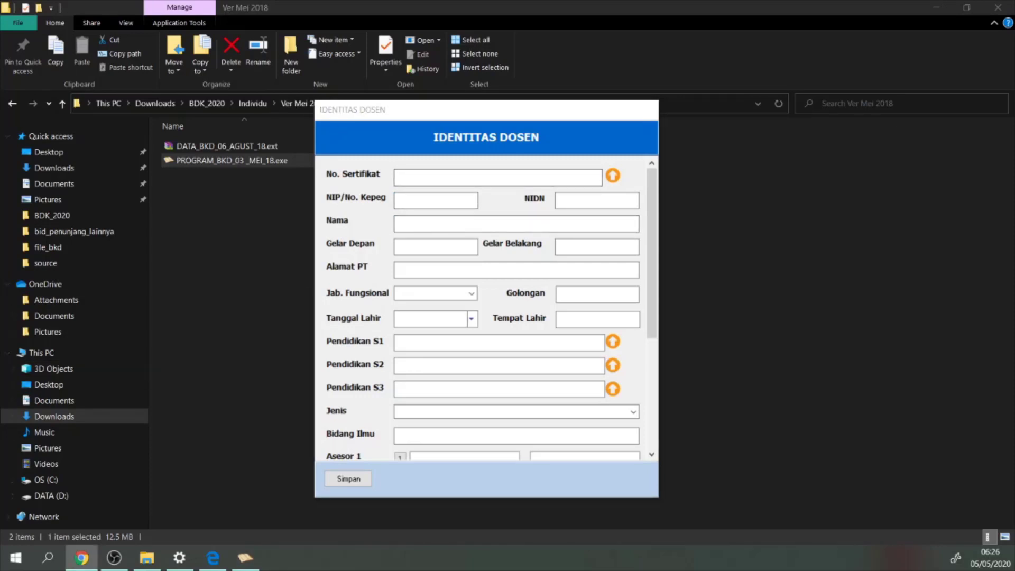
left_click(425, 204)
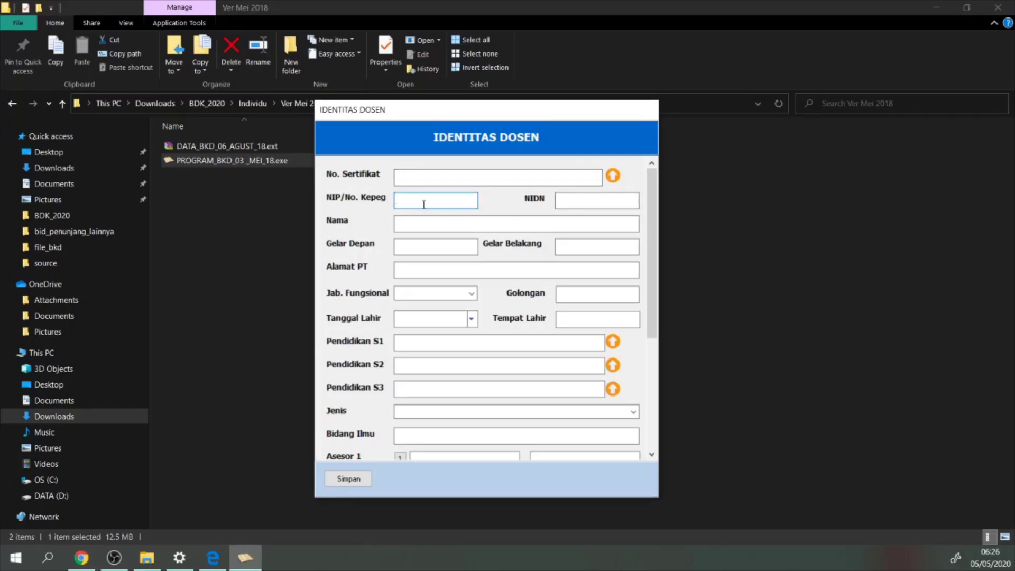
right_click(423, 205)
left_click(512, 262)
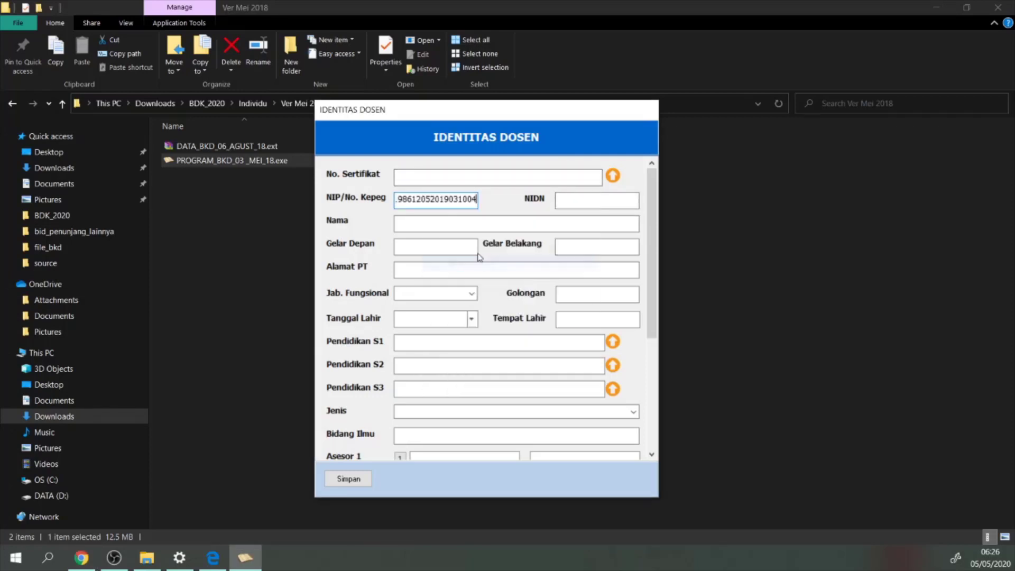
left_click(576, 201)
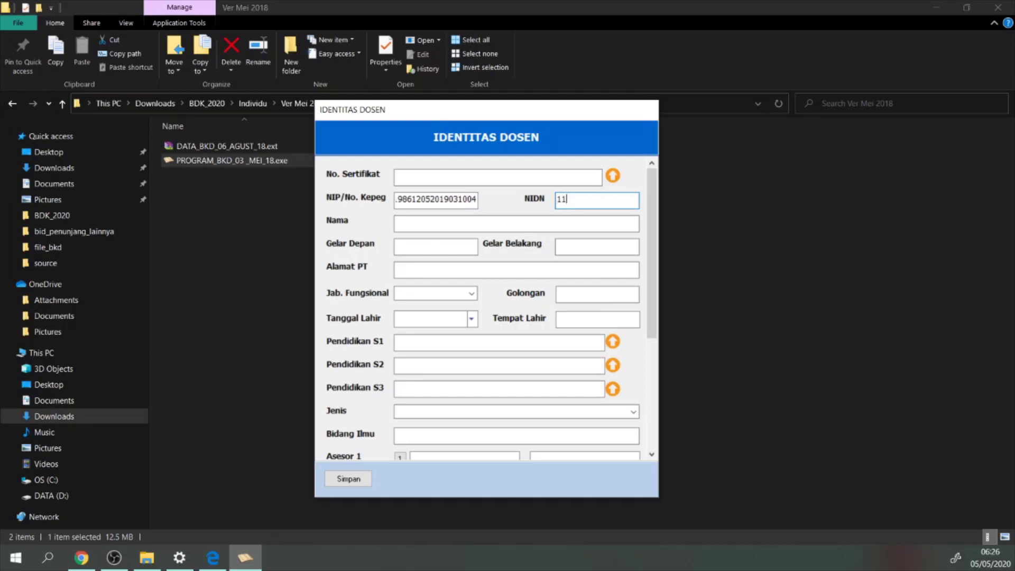
left_click(495, 224)
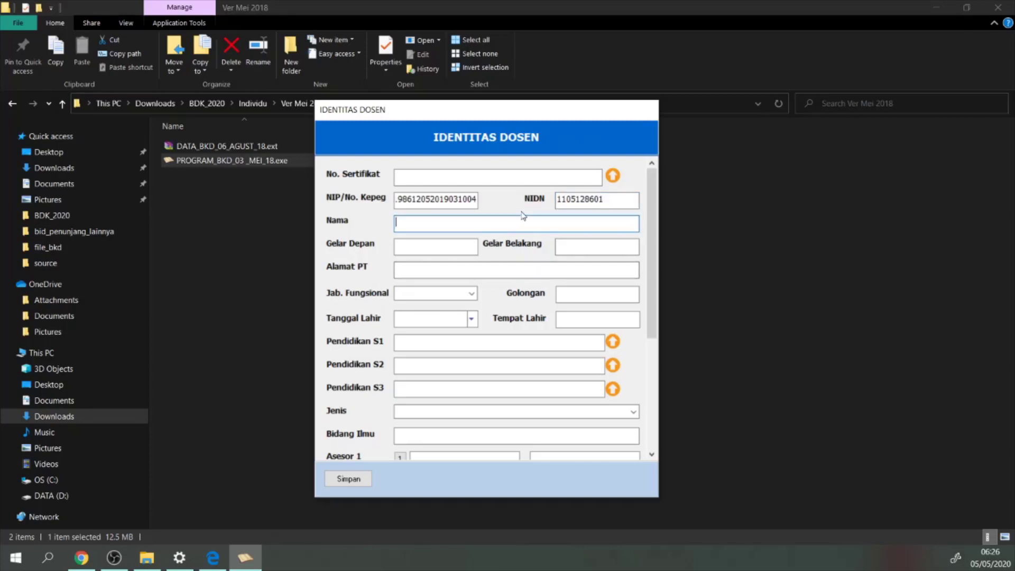
Set the rear title to M.Kom and paste the campus address into Alamat PT
left_click(411, 246)
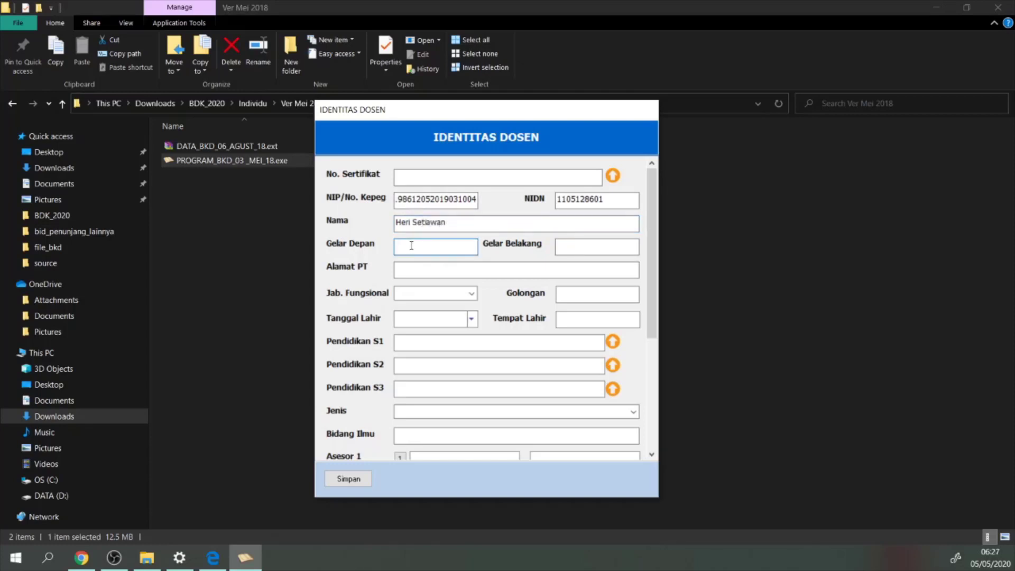
left_click(566, 246)
type("M.Kom")
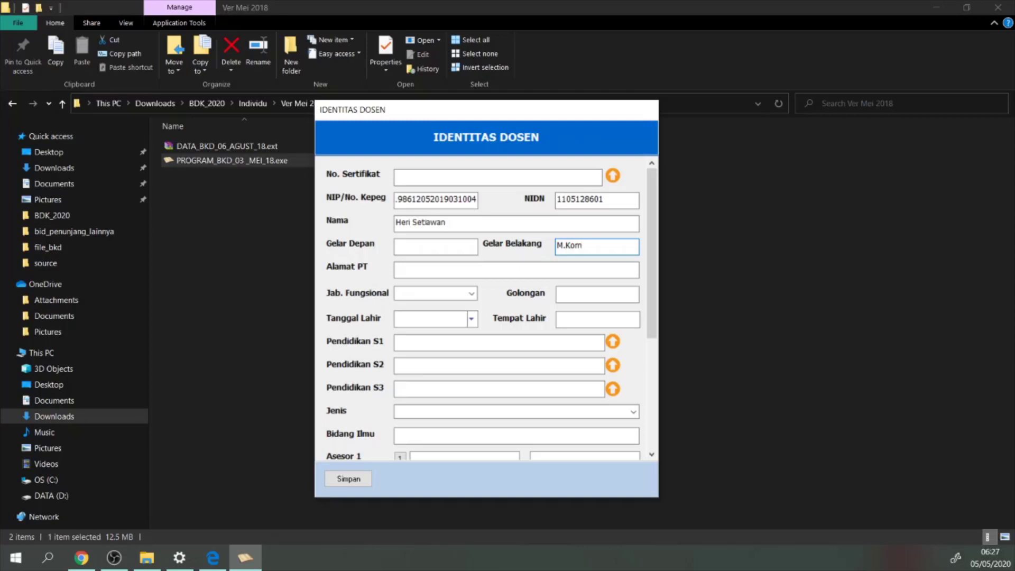
key("Tab")
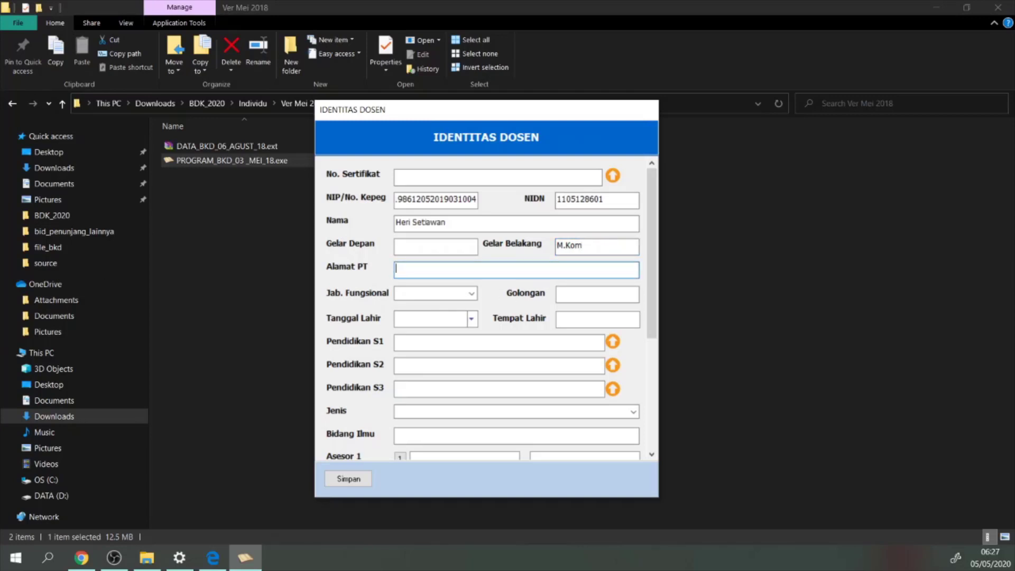
key("alt+Tab")
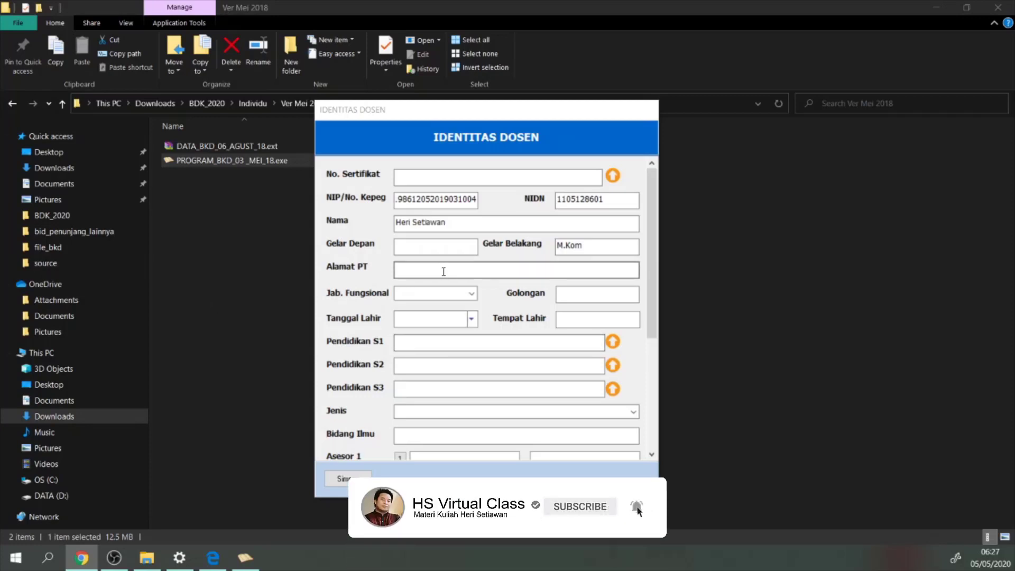
left_click(413, 271)
key("ctrl+v")
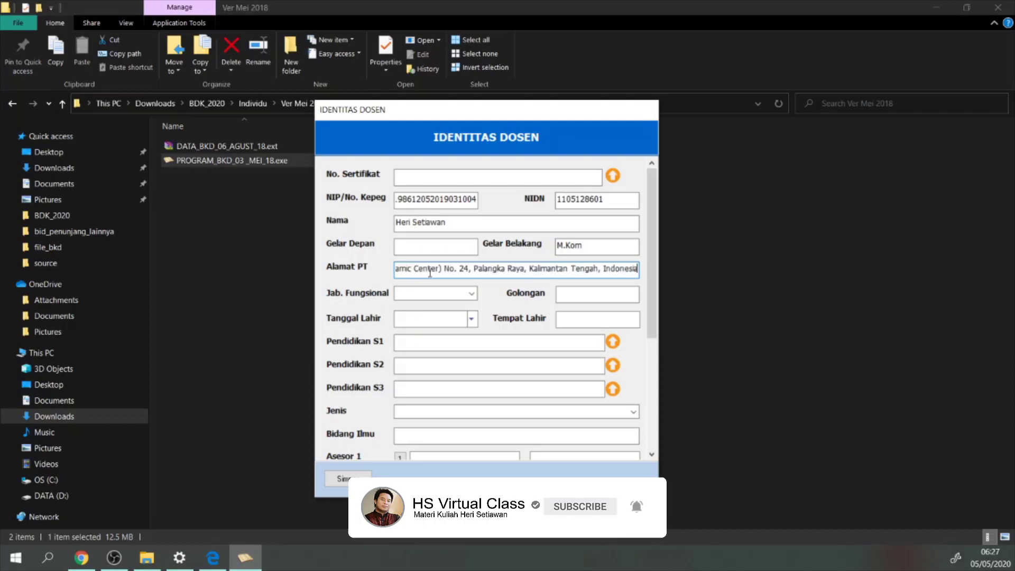
left_click_drag(429, 270, 348, 264)
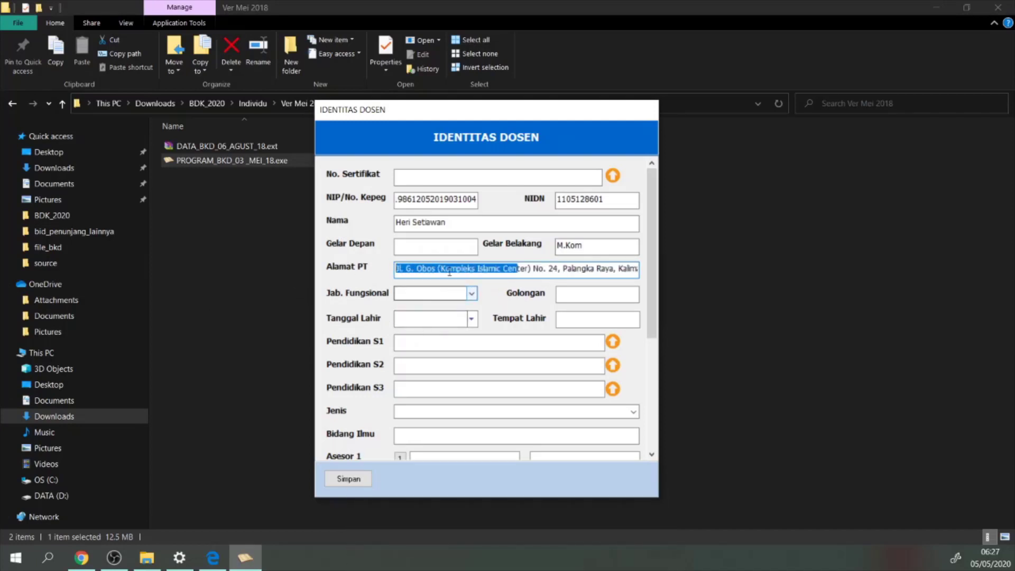
Choose Asisten Ahli as the functional rank and enter Golongan III/b
left_click(472, 295)
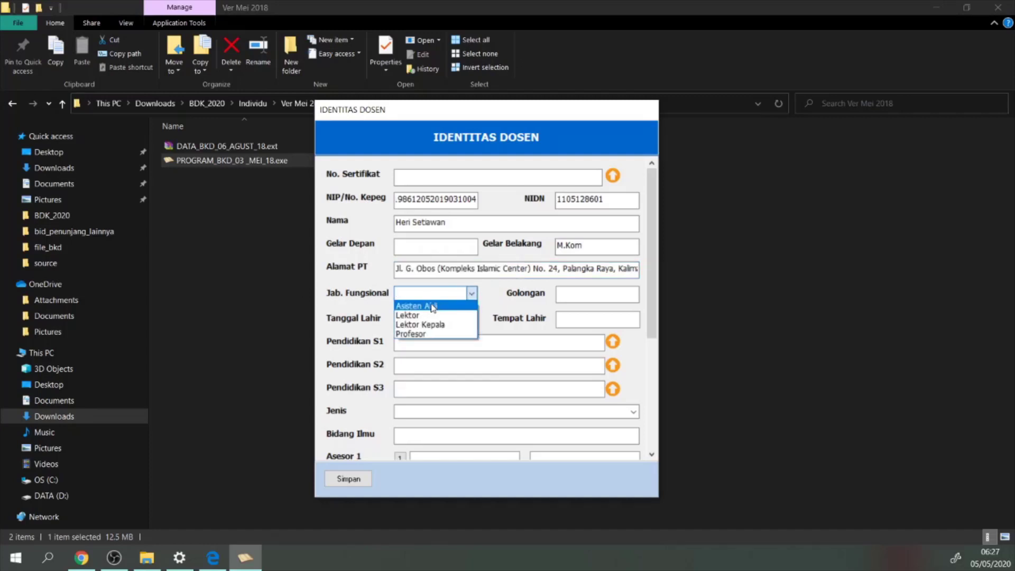
left_click(455, 302)
left_click(471, 294)
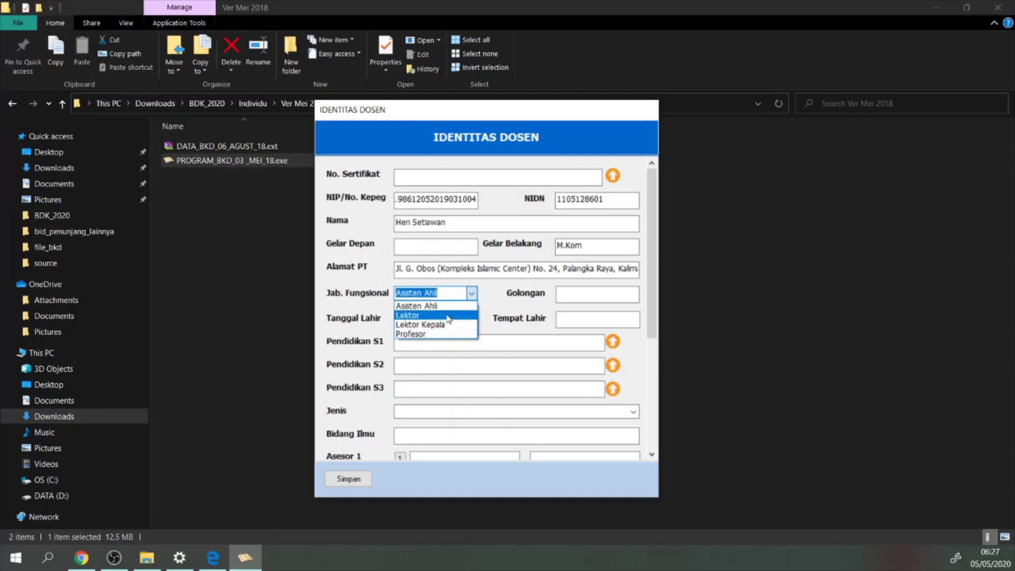
left_click(416, 306)
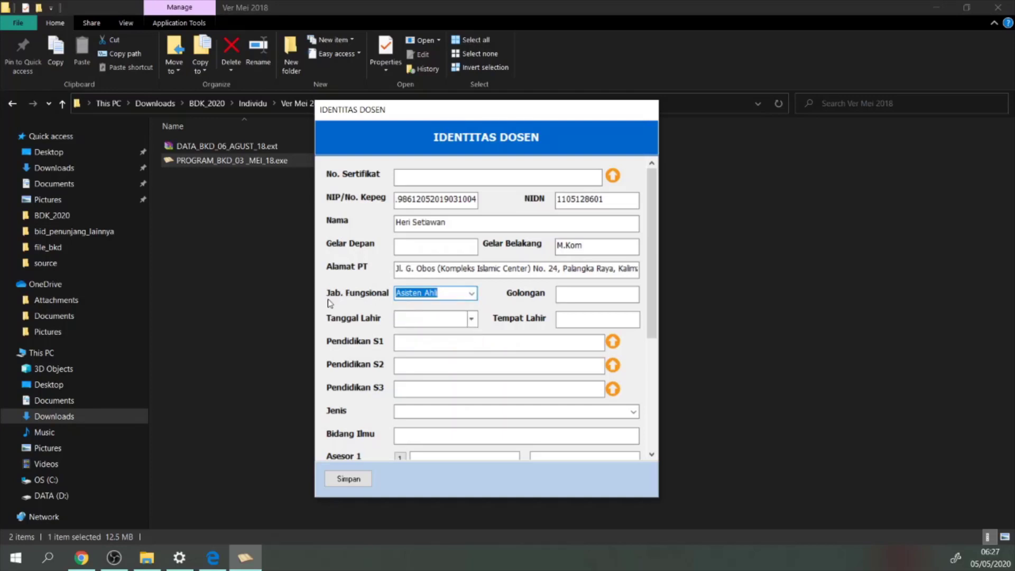
left_click(563, 295)
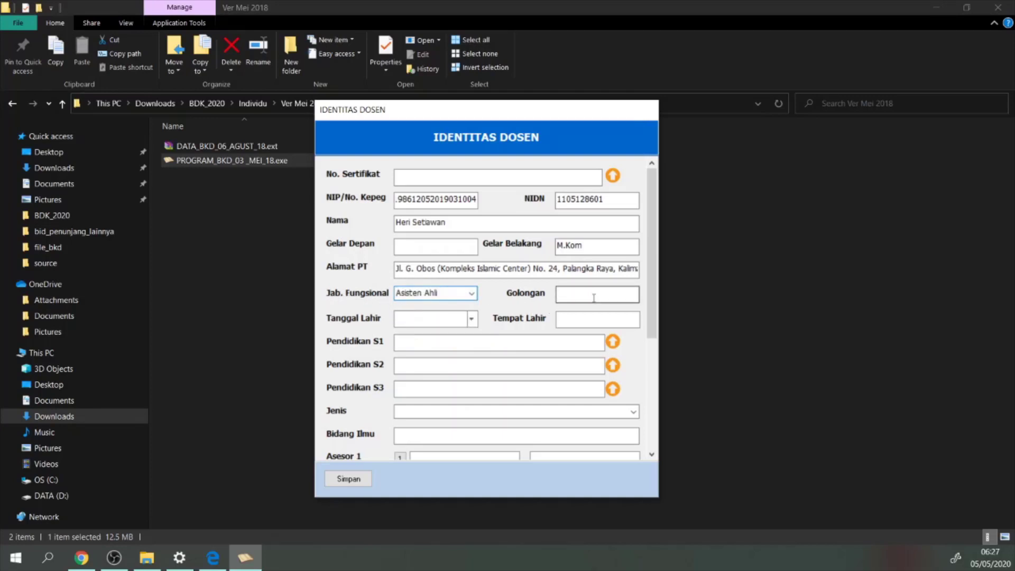
key("alt+Tab")
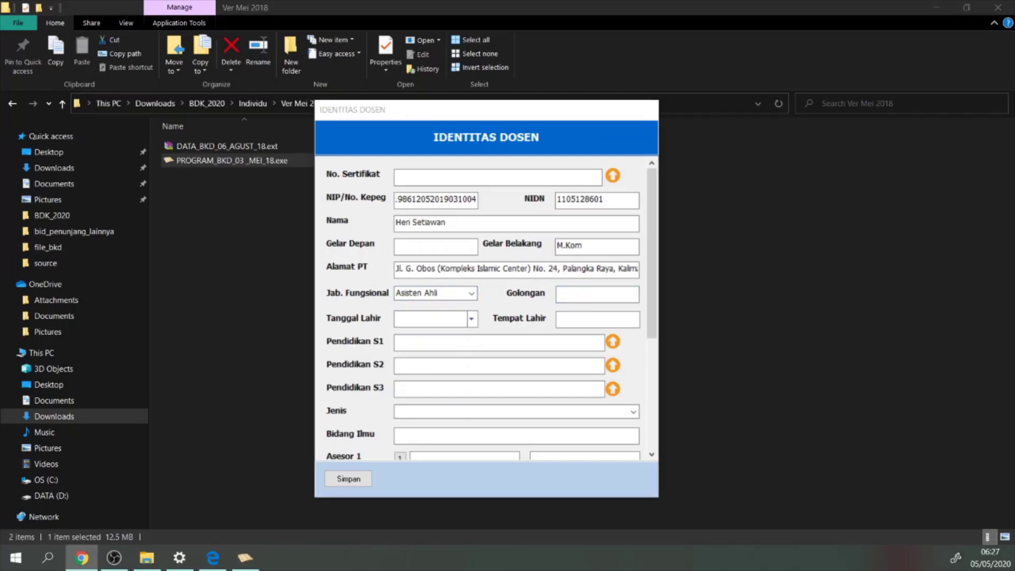
left_click(597, 299)
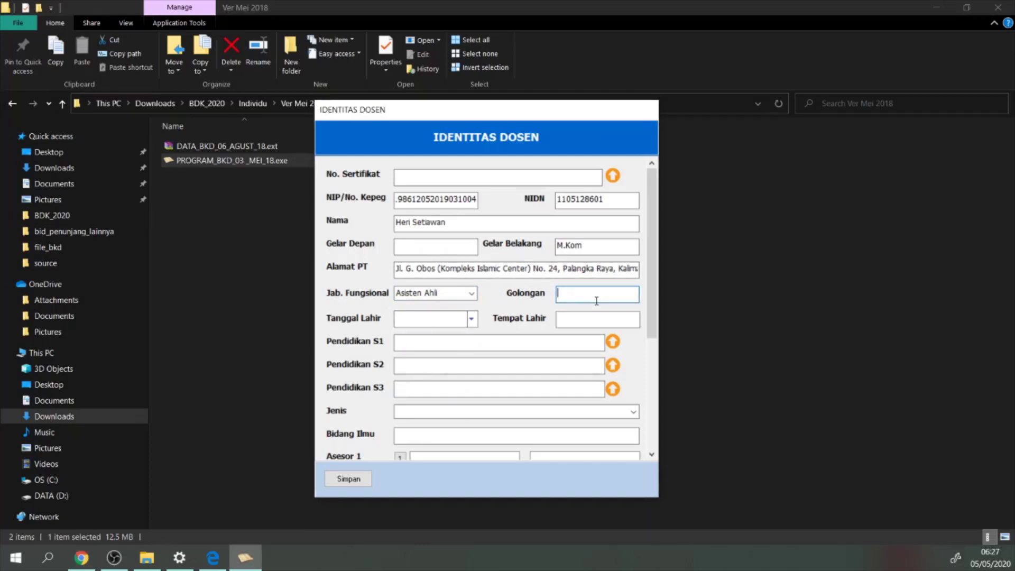
type("III/b")
left_click(471, 319)
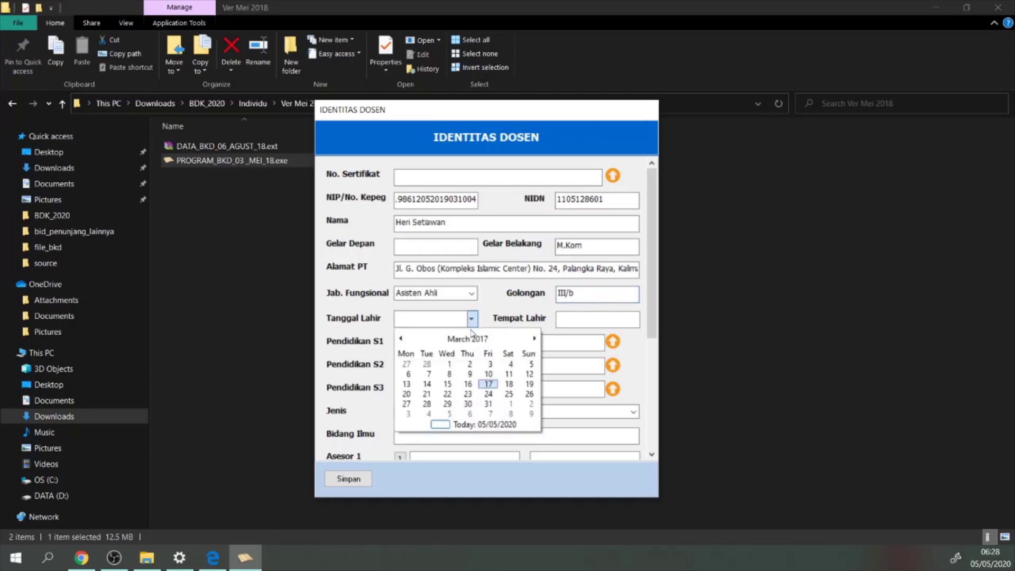
left_click(488, 384)
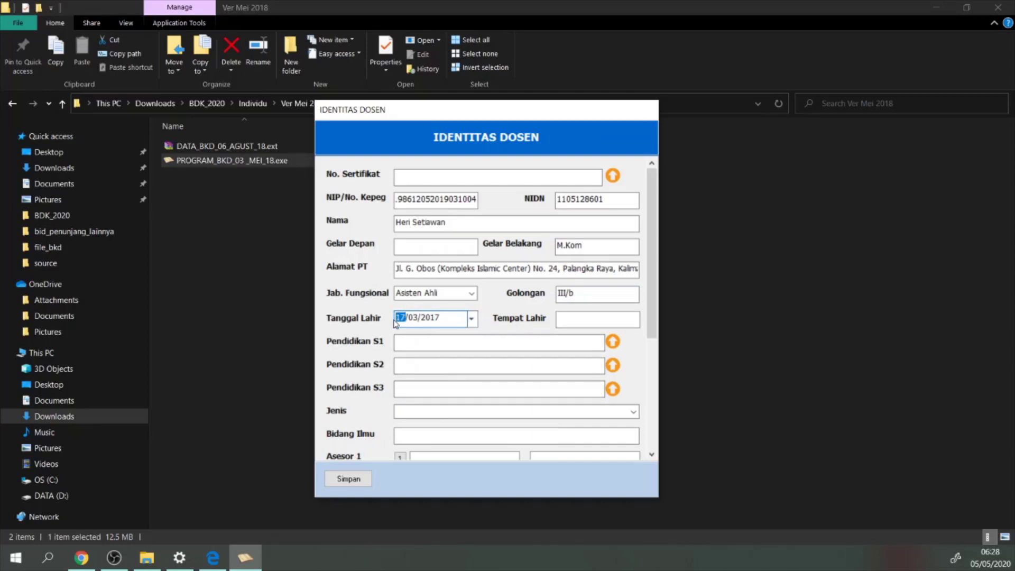
type("05/12")
key("BackSpace")
key("BackSpace")
key("BackSpace")
key("BackSpace")
type("1986")
left_click(594, 325)
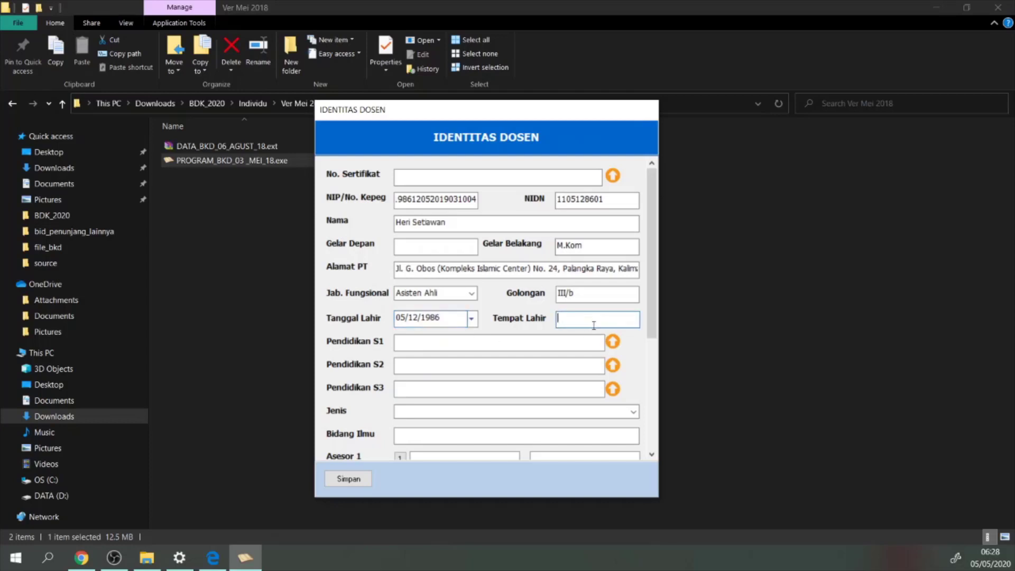
type("Tumbang Manggo")
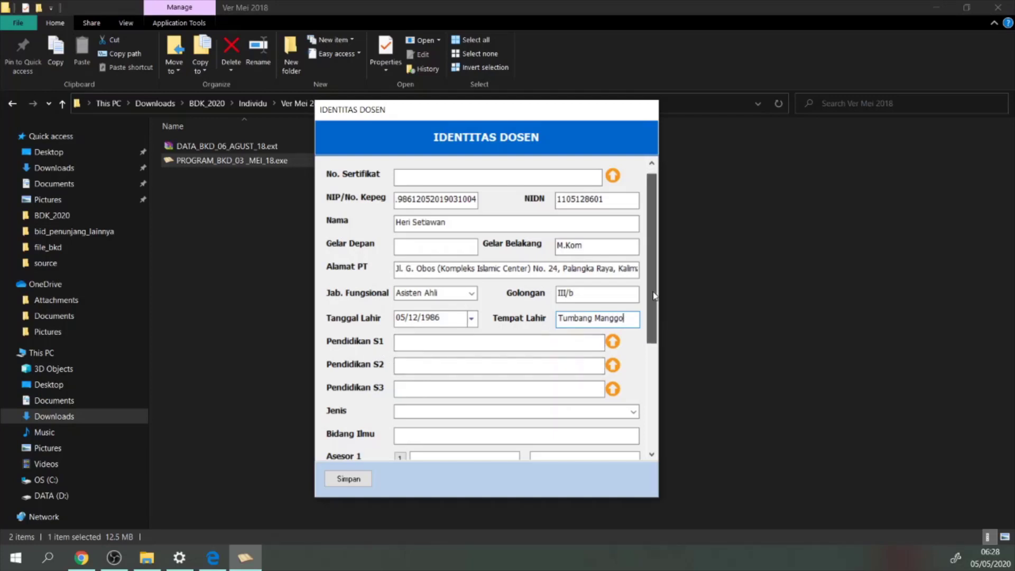
Enter S1 as Sarjana Teknik Informatika and S2 as Magister Teknik Informatika
left_click_drag(655, 296, 656, 317)
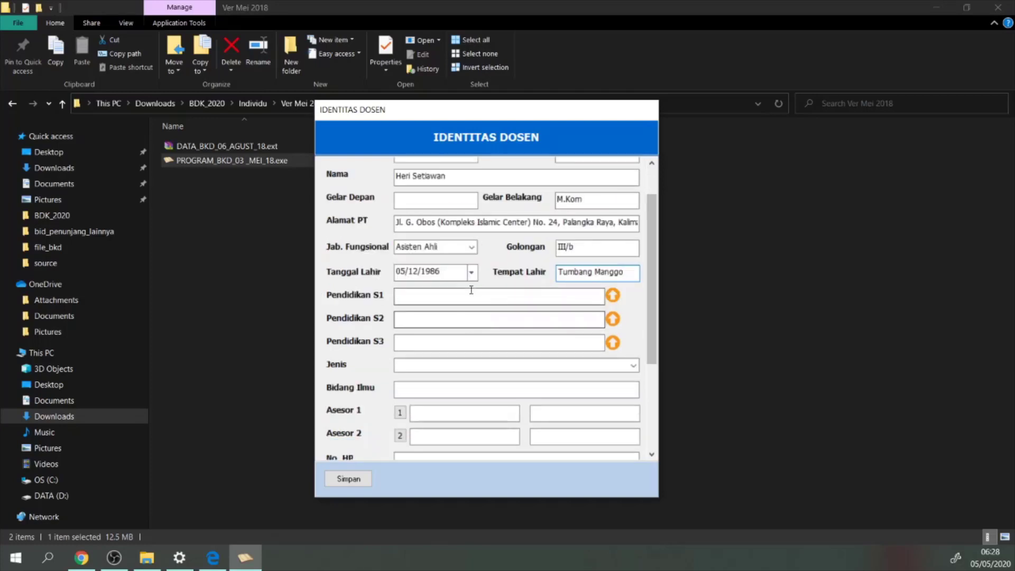
left_click(423, 297)
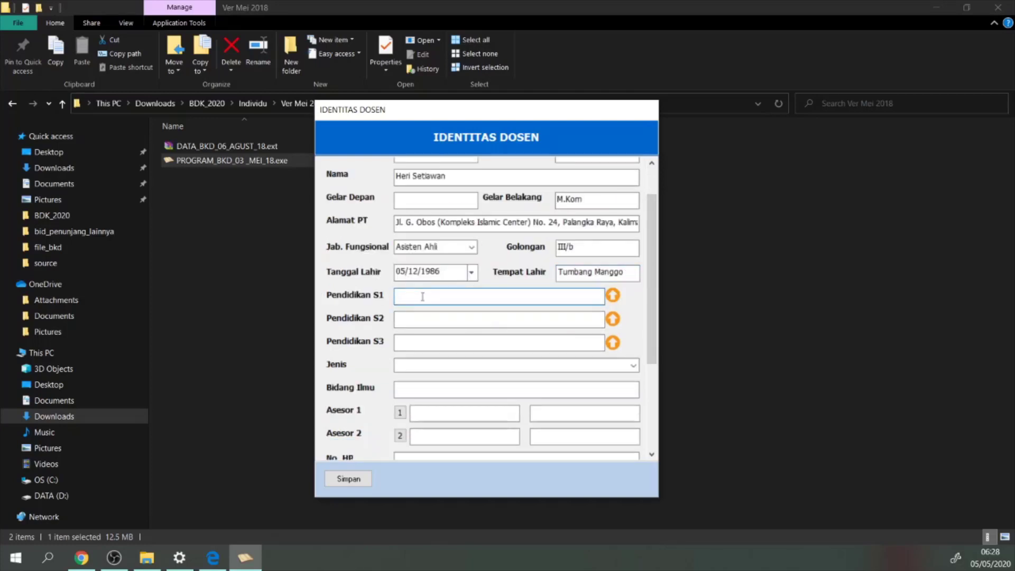
type("Teknik Infomatika")
left_click(399, 296)
type("Sarjana")
left_click(419, 319)
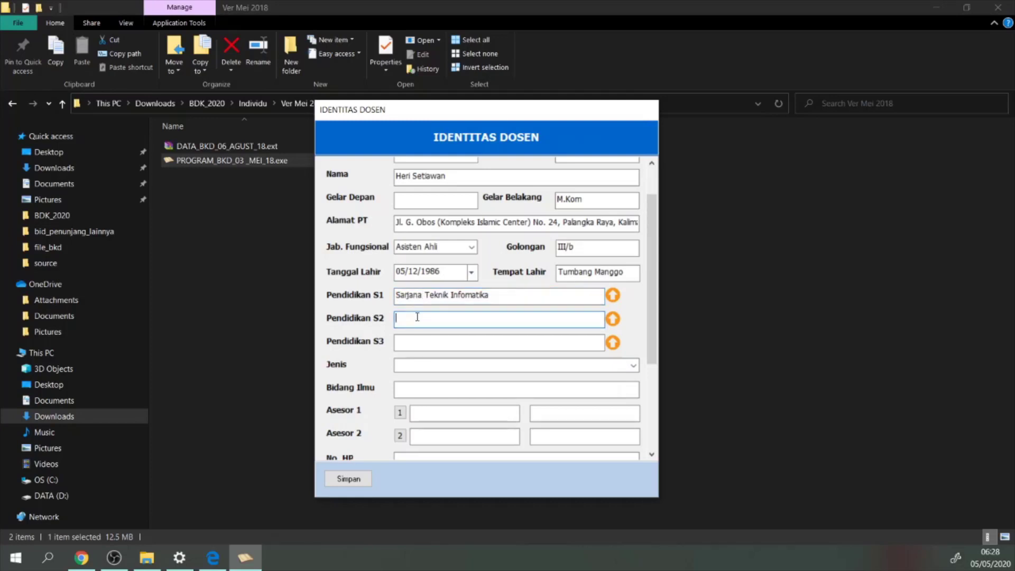
type("Magister Teknik Informatika")
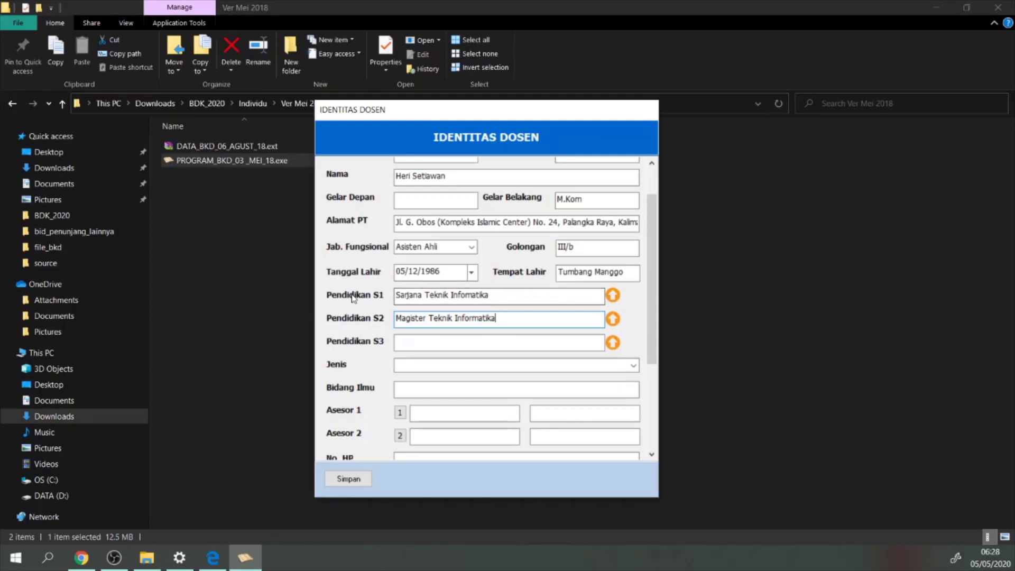
Upload izajah_s1.pdf from D:\DosenWork\file_bkd\_identitas as the S1 diploma
left_click(613, 297)
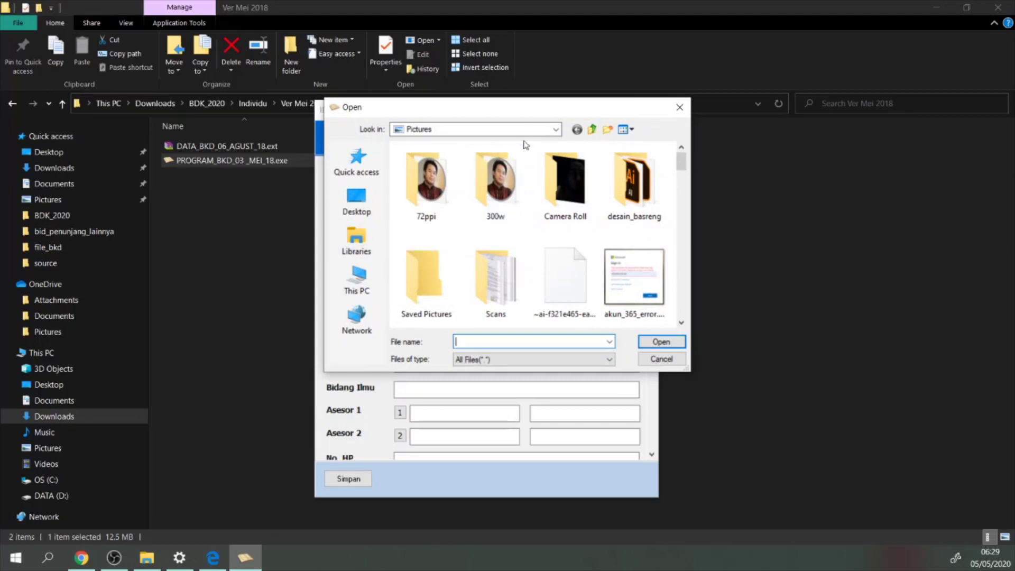
left_click(556, 130)
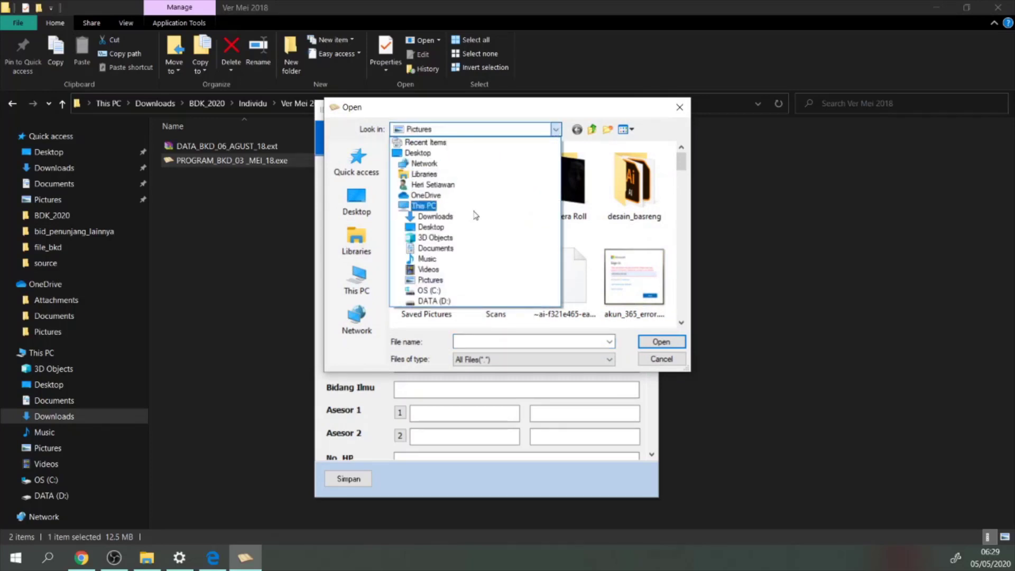
left_click(430, 301)
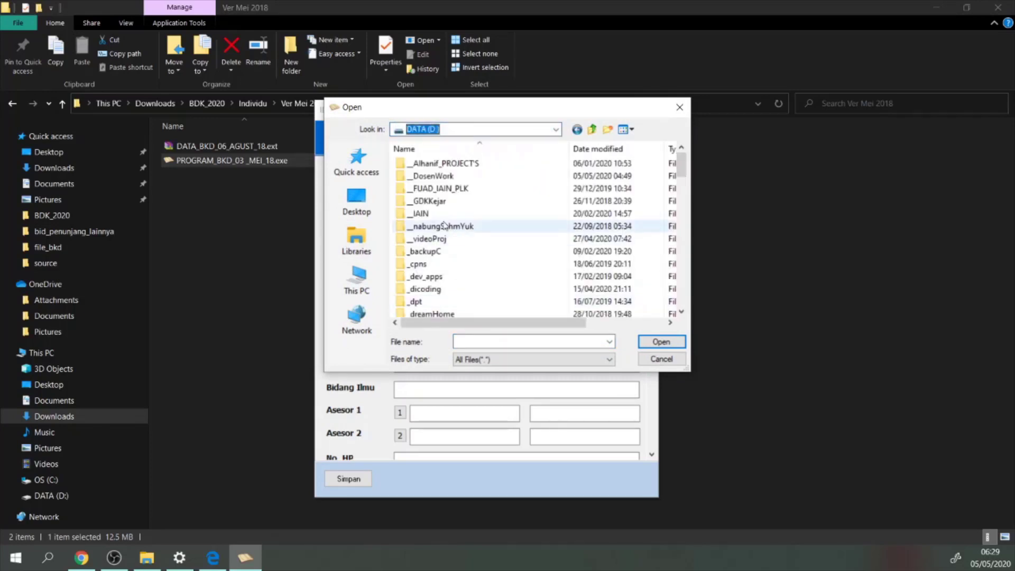
double_click(428, 176)
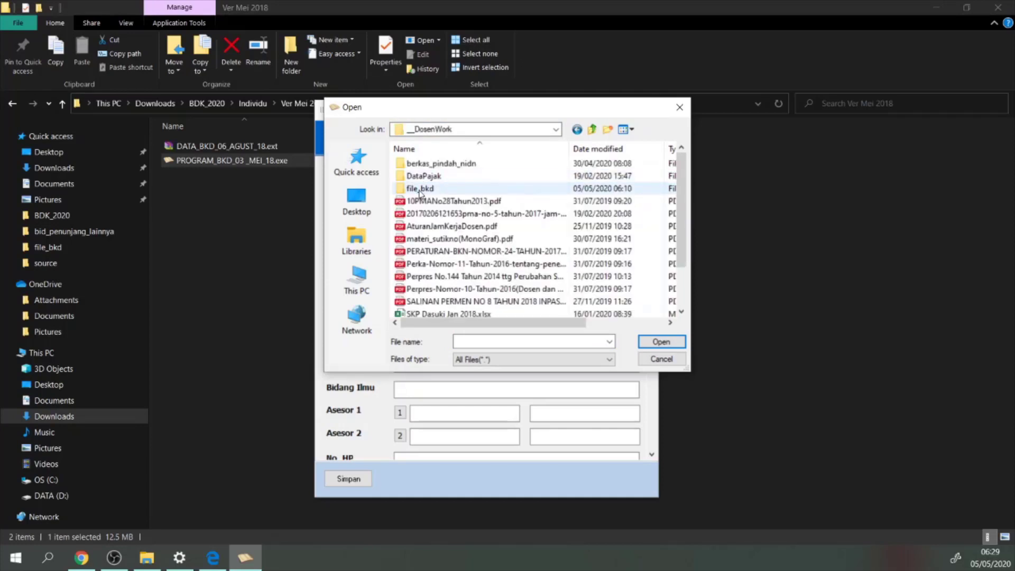
double_click(419, 189)
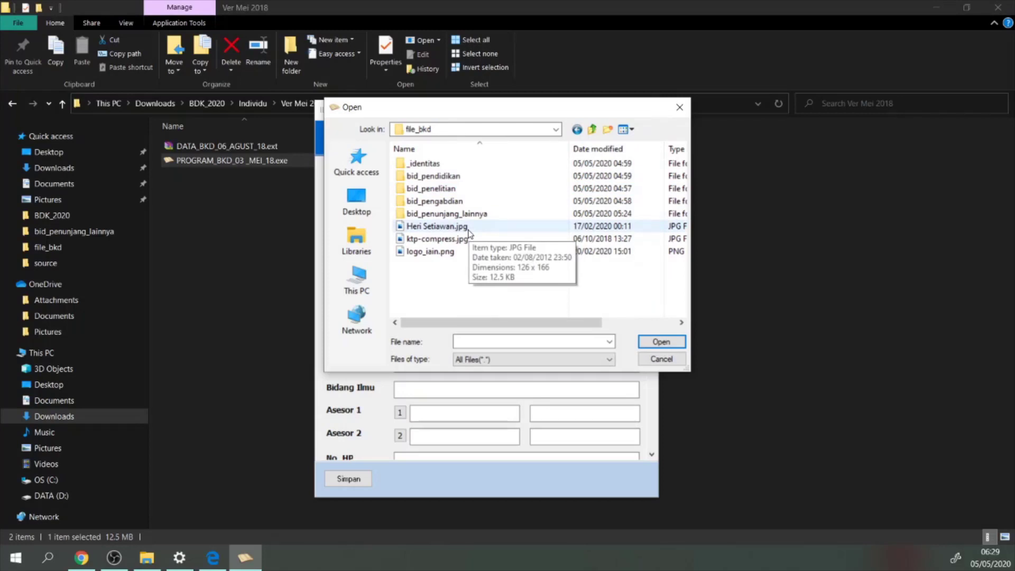
double_click(413, 167)
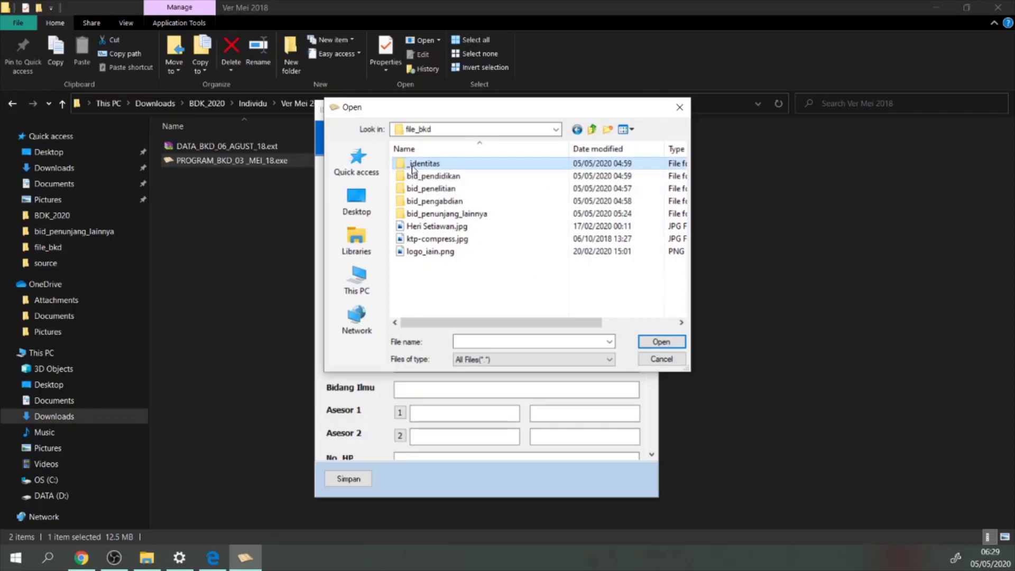
double_click(433, 168)
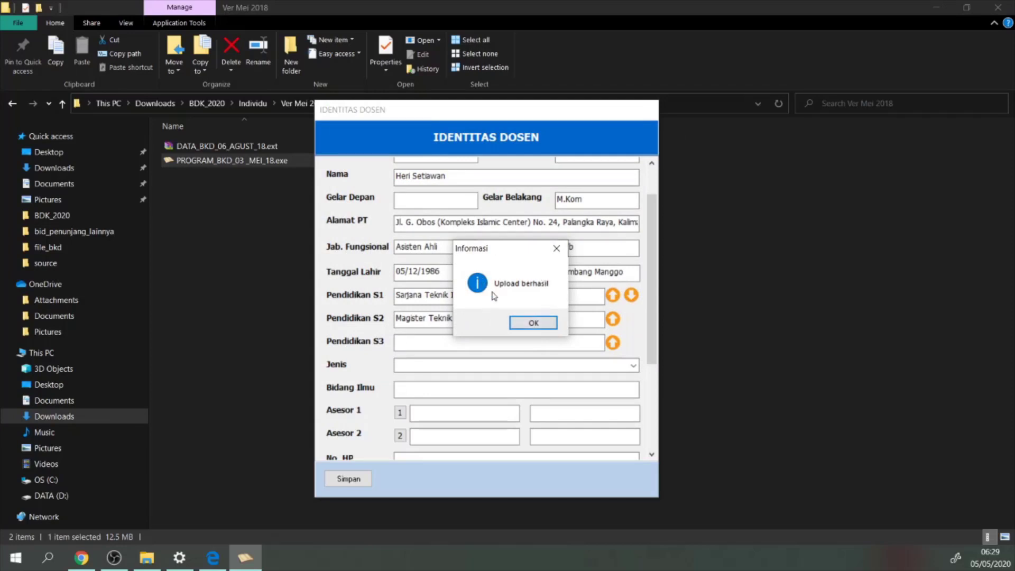
left_click(534, 323)
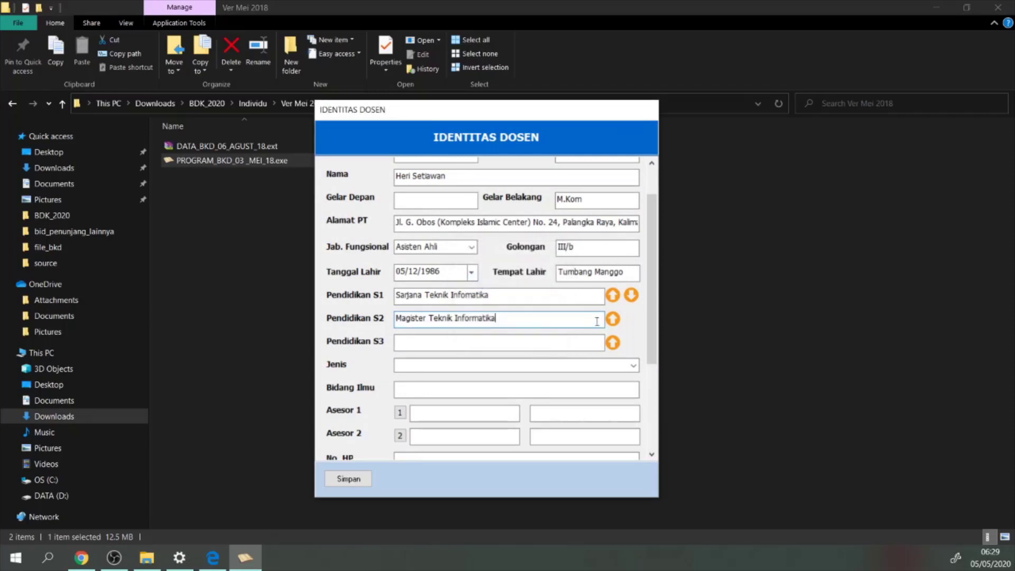
Upload the S2 diploma PDF from the same _identitas folder to the S2 entry
left_click(613, 320)
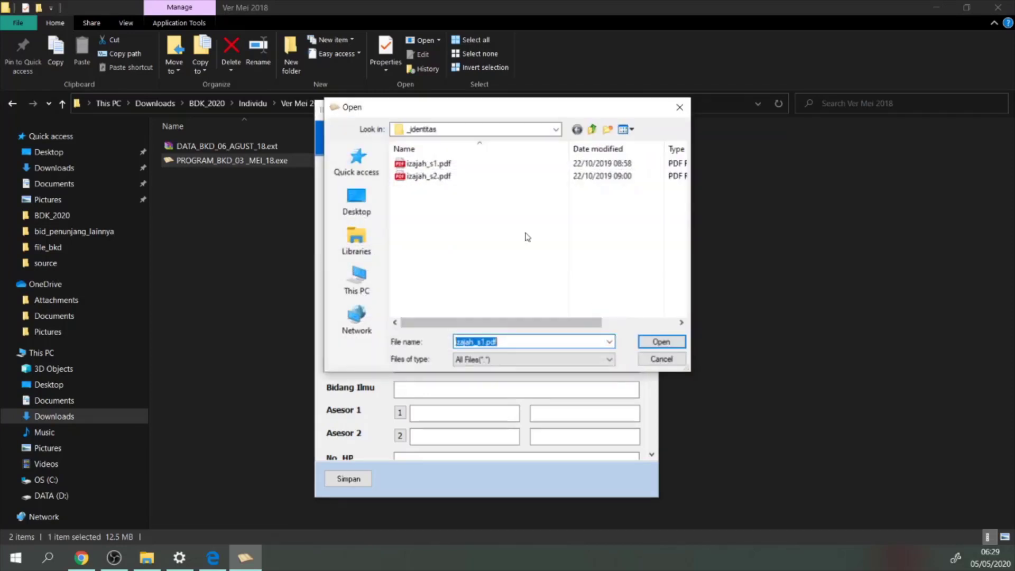
double_click(418, 174)
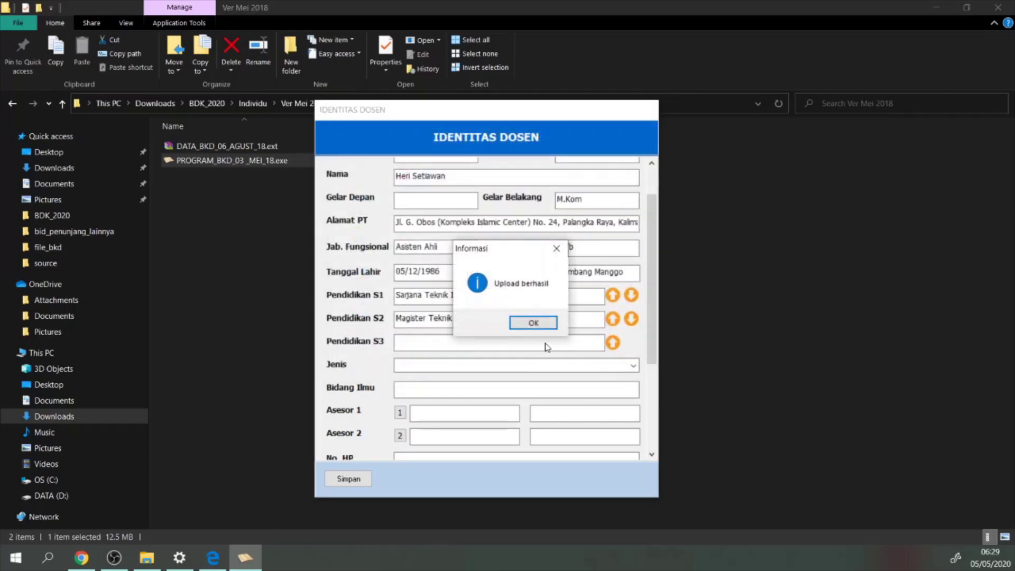
left_click(535, 326)
left_click(419, 345)
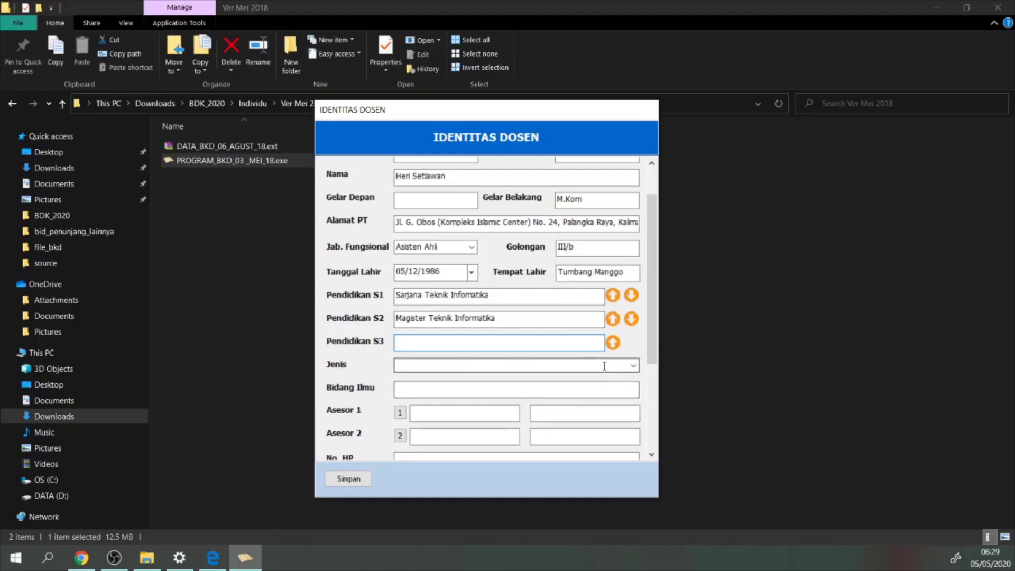
left_click(634, 365)
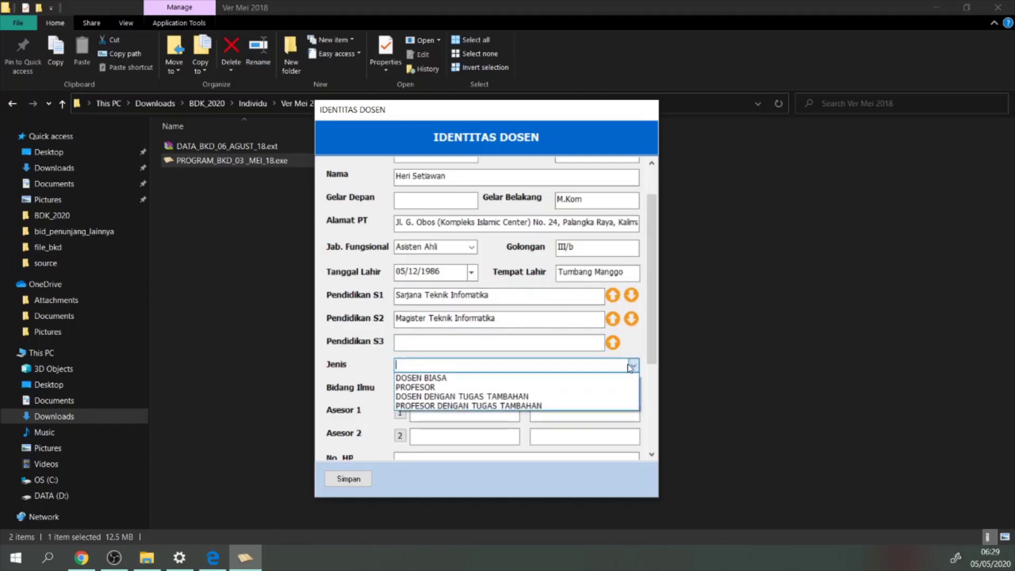
Choose DOSEN BIASA as lecturer type, enter Teknologi Informasi as Bidang Ilmu, and open the Asesor 1 search
left_click(461, 379)
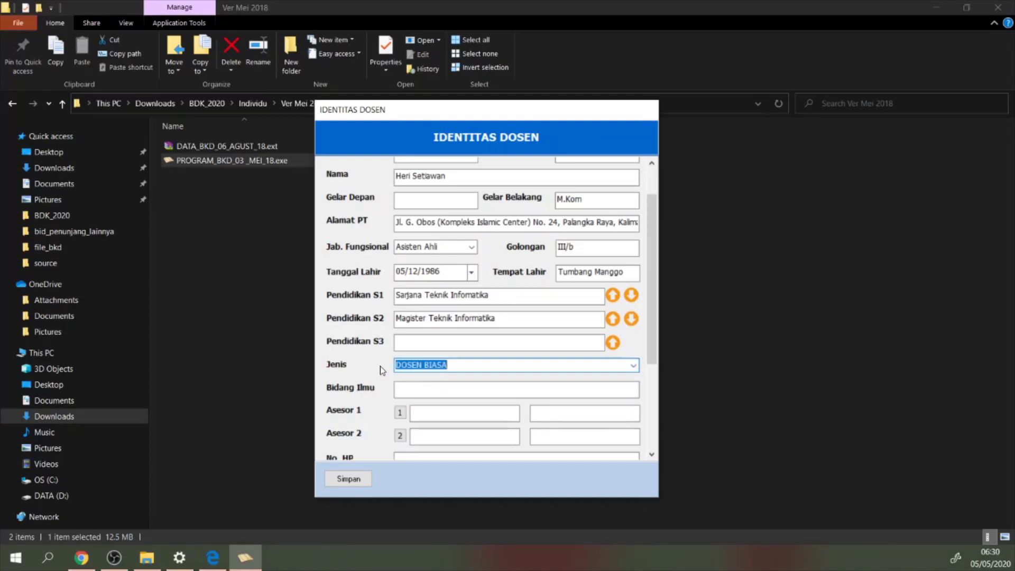
left_click(413, 389)
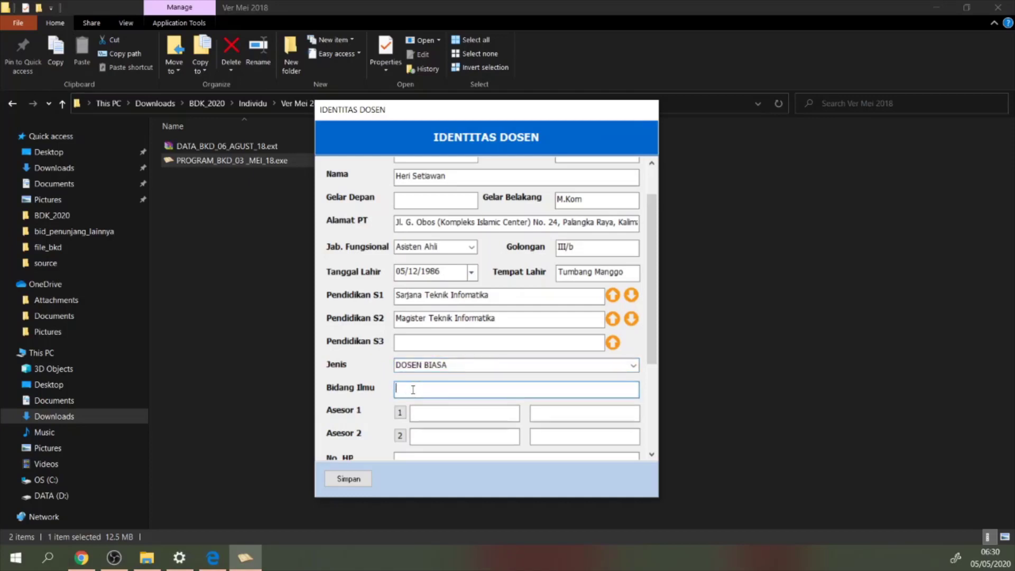
type("Teknologi Informasi")
scroll(562, 375, "down", 2)
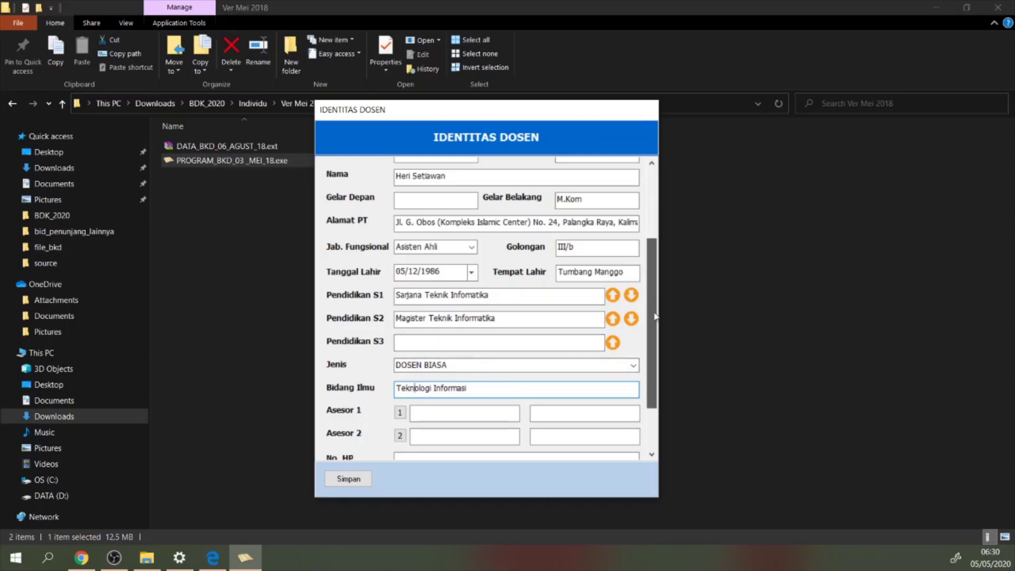
left_click(401, 305)
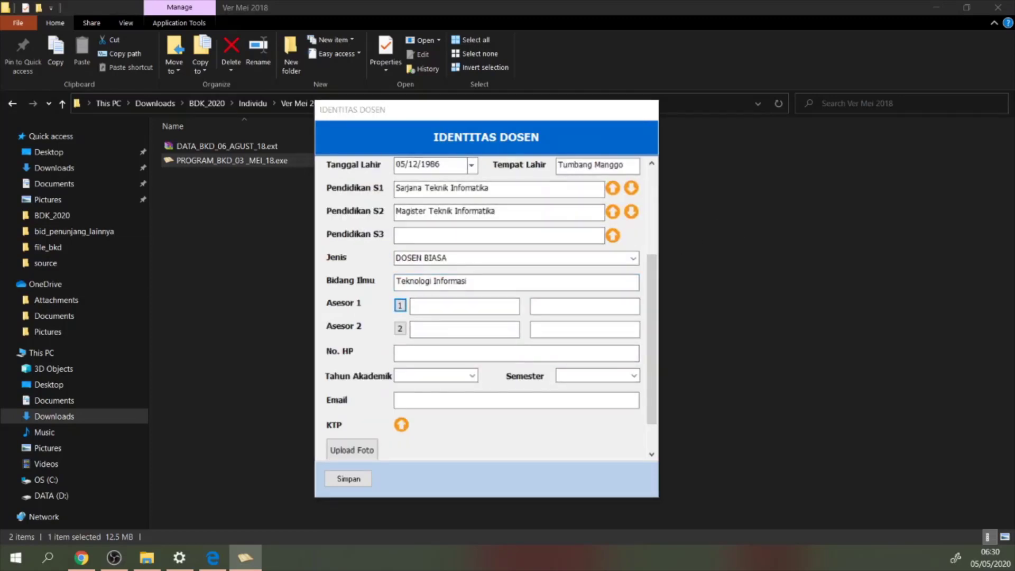
left_click(400, 306)
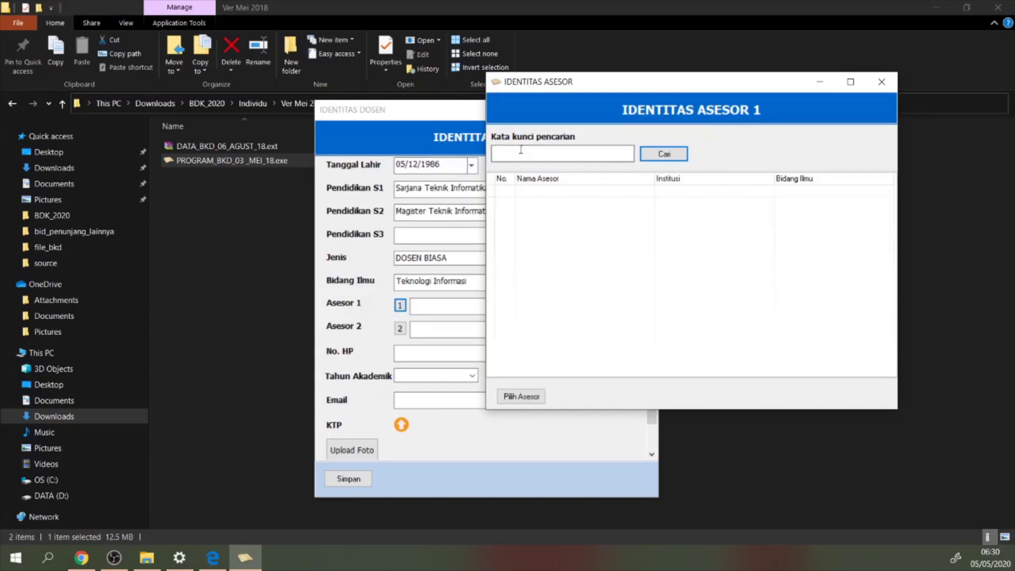
Search the assessor list for STAIN PALANGKARAYA
left_click_drag(599, 83, 626, 152)
left_click(541, 222)
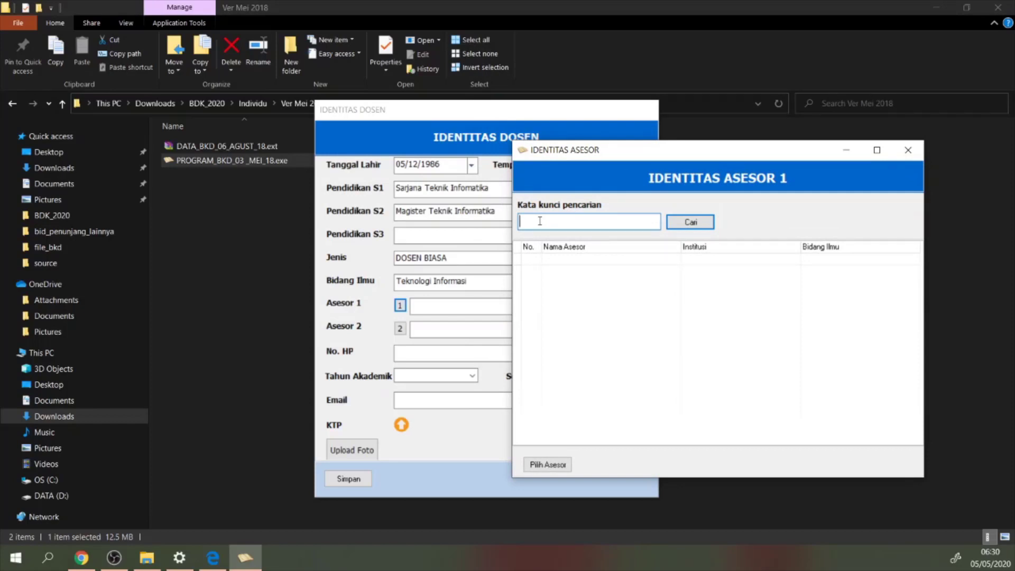
type("IAN")
type("STAIN")
type(" PALANGKAR")
type("A")
type("YA")
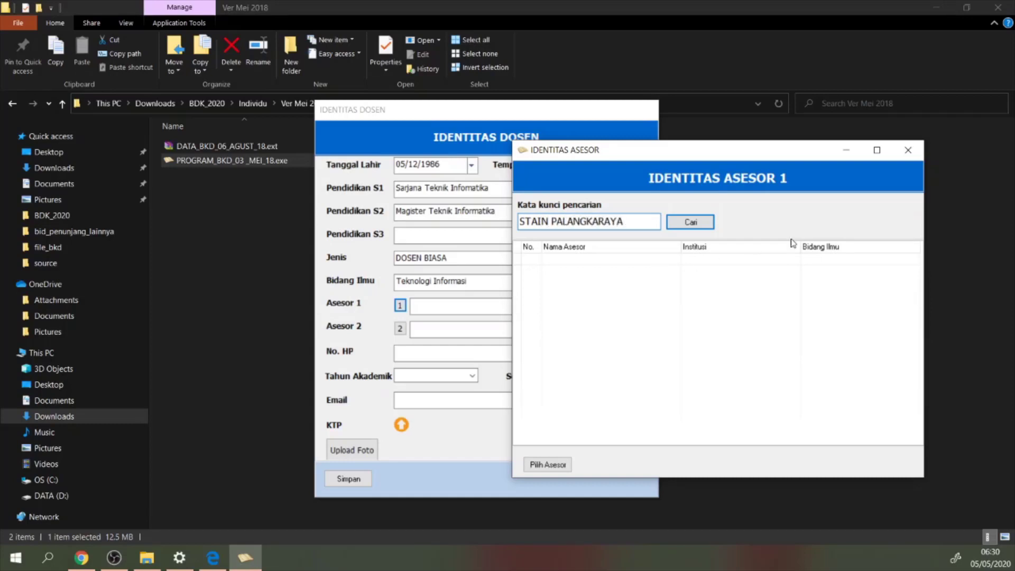
left_click(700, 223)
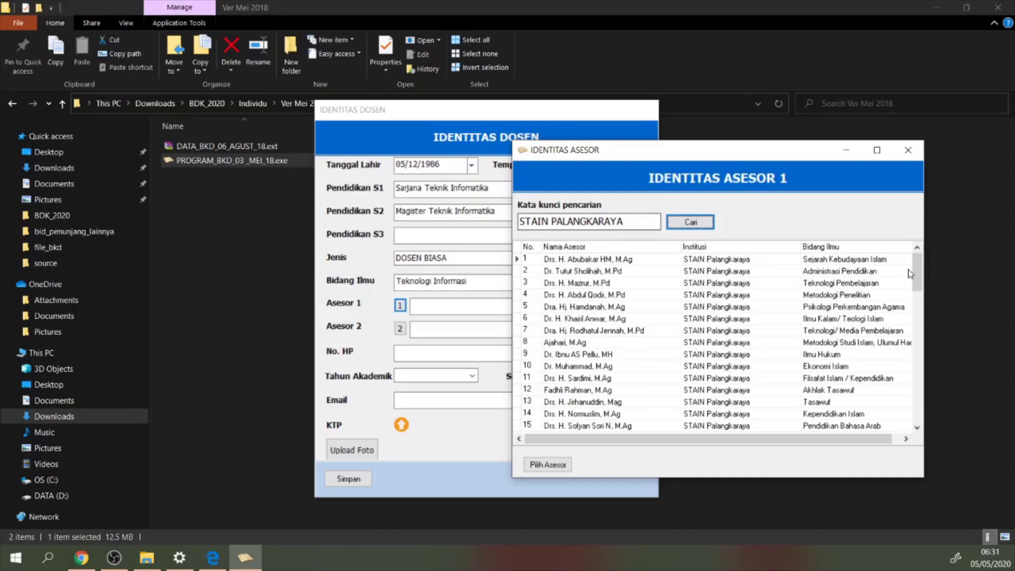
Narrow the search by a name keyword and assign the found STAIN Palangka Raya assessor as Asesor 1
left_click_drag(920, 272, 938, 262)
left_click_drag(638, 221, 489, 213)
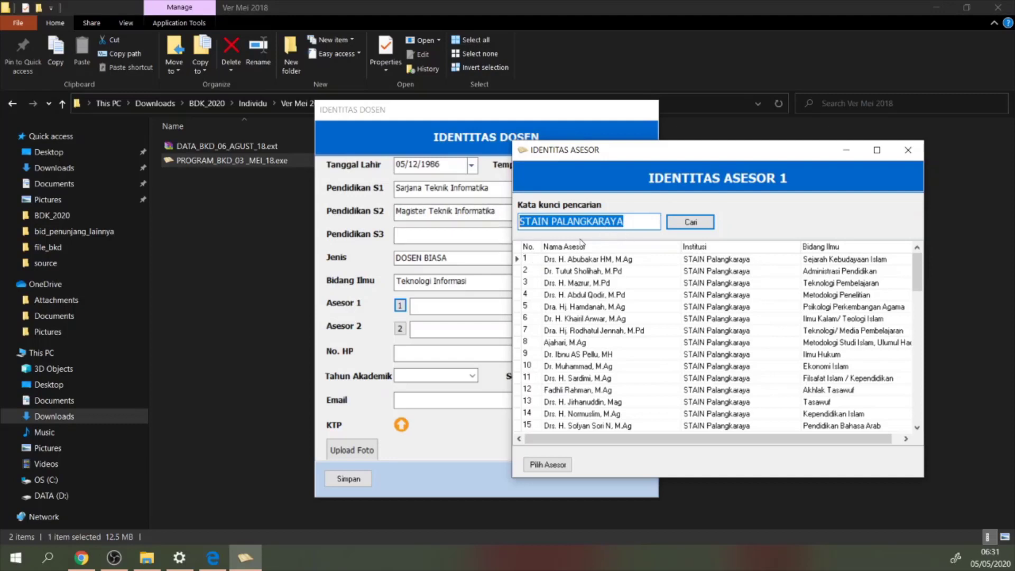
type("Fie")
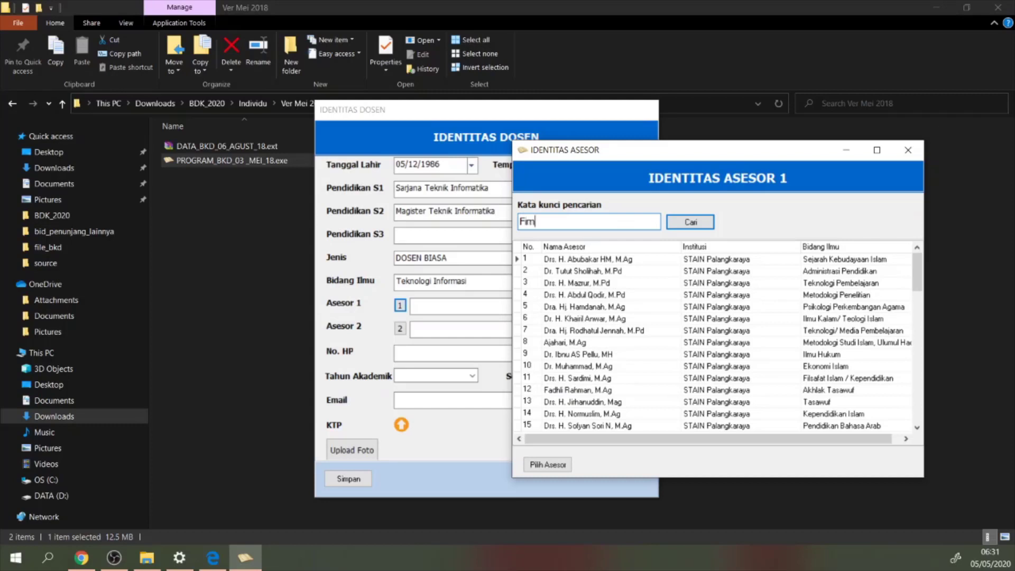
left_click(681, 227)
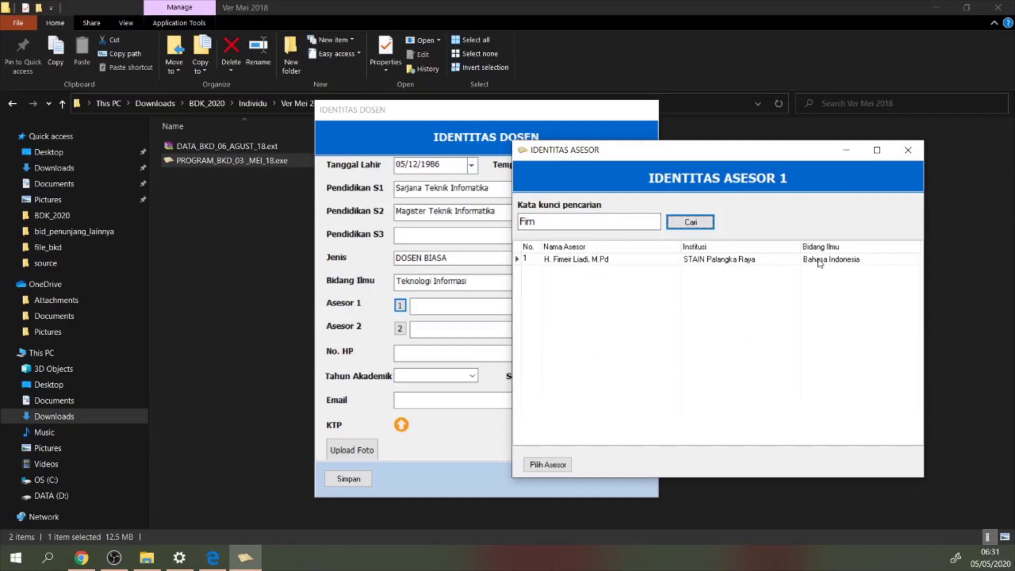
left_click(517, 263)
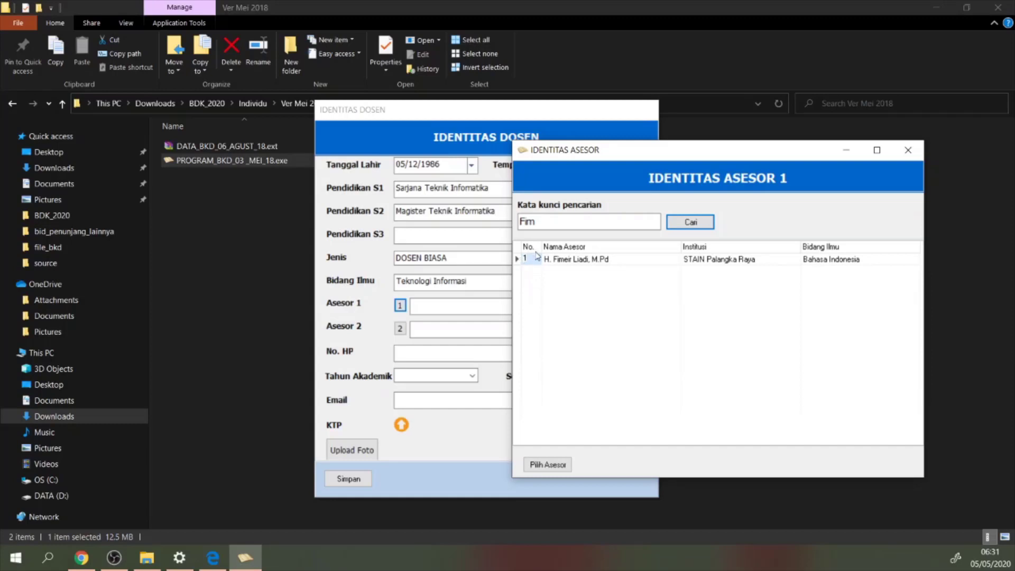
left_click(558, 469)
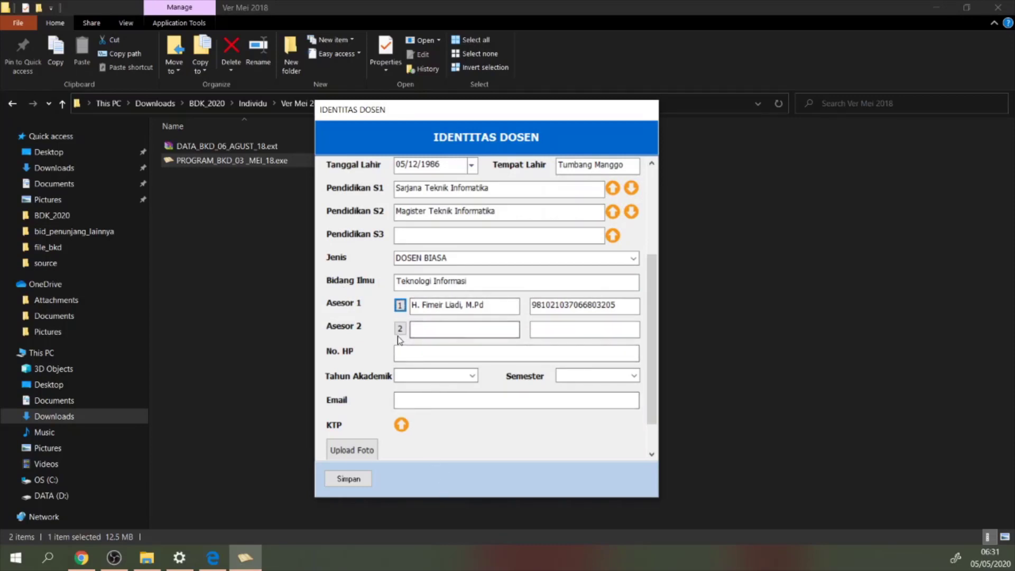
Enter the lecturer's phone number and set academic year 2019/2020, semester Genap
left_click(421, 359)
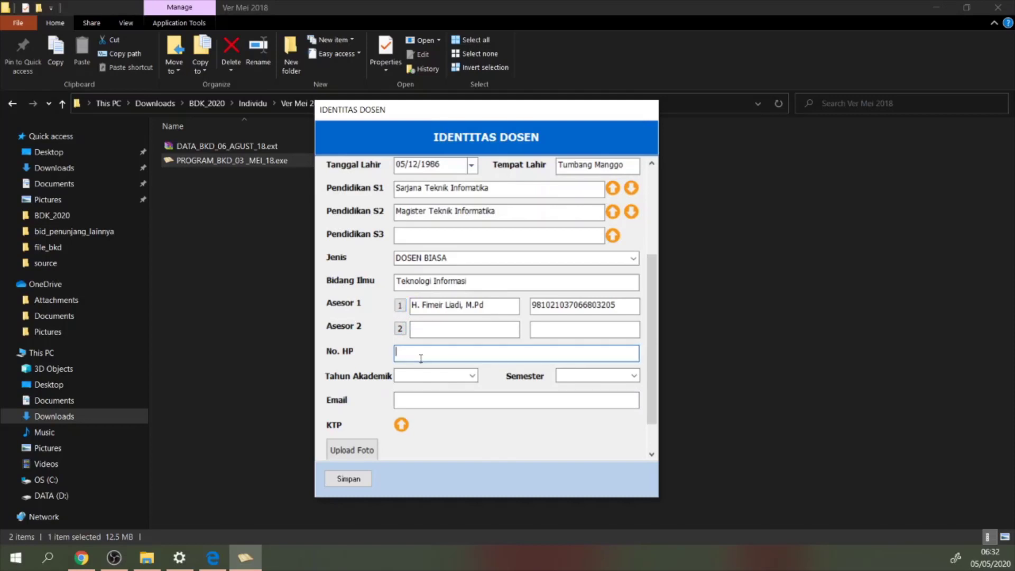
type("08????????")
left_click(469, 376)
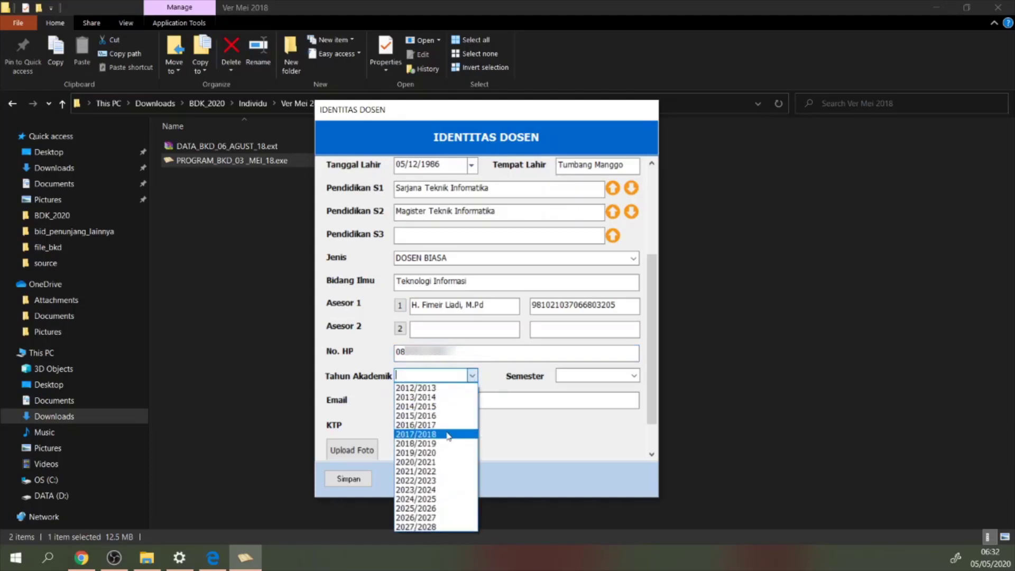
left_click(434, 453)
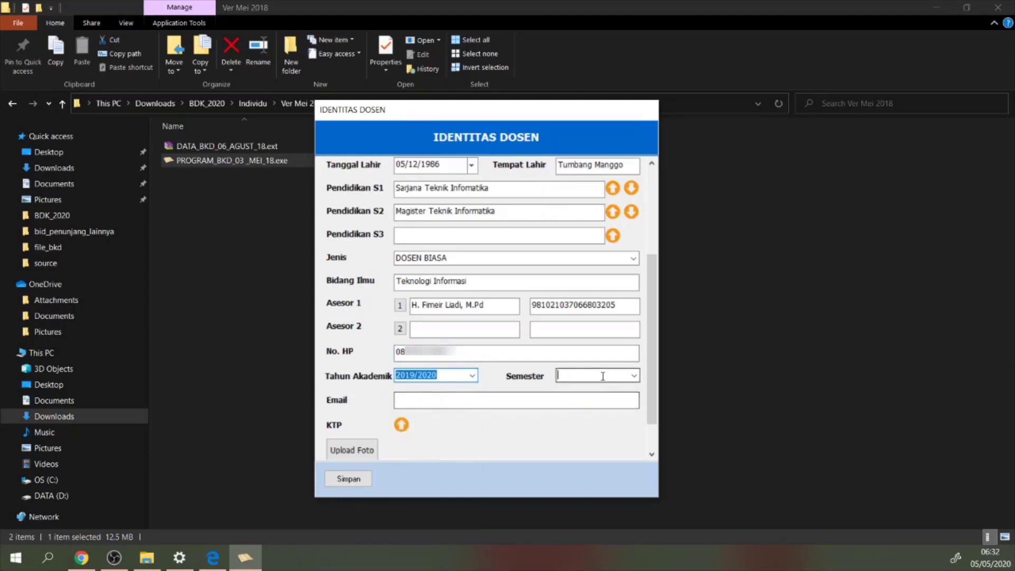
left_click(634, 376)
left_click(597, 399)
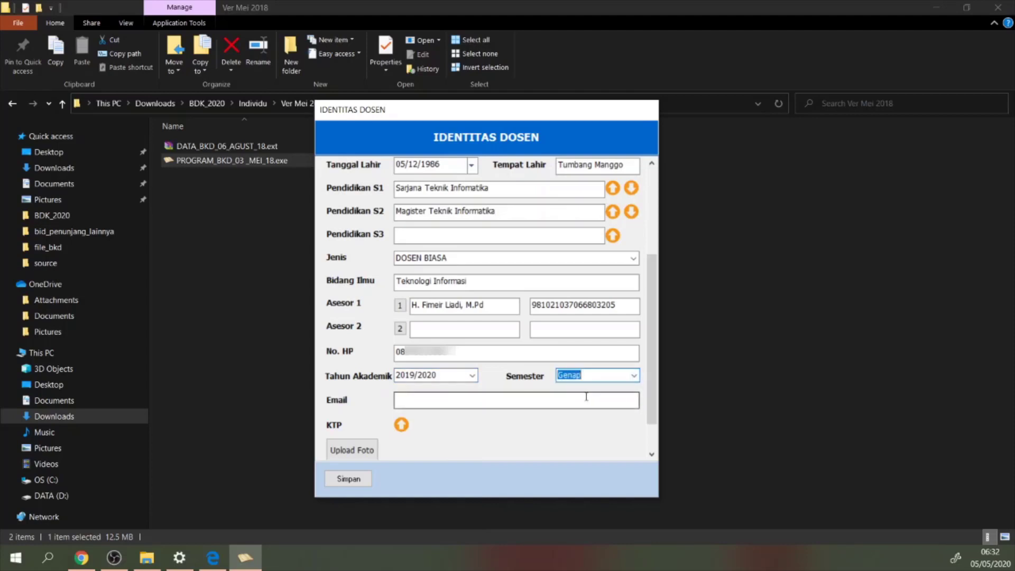
Enter the lecturer's e-mail address, correcting its domain
left_click(446, 402)
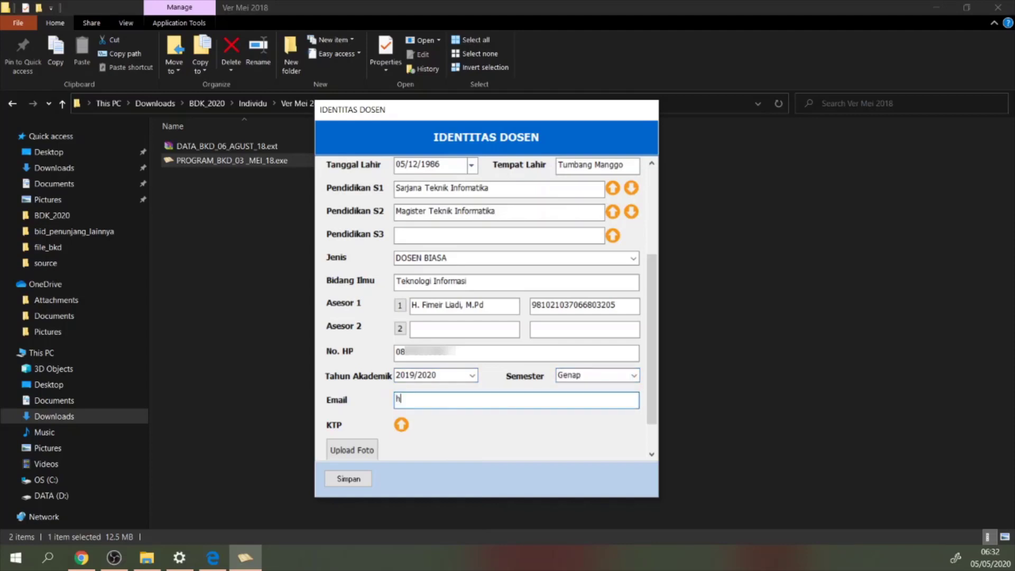
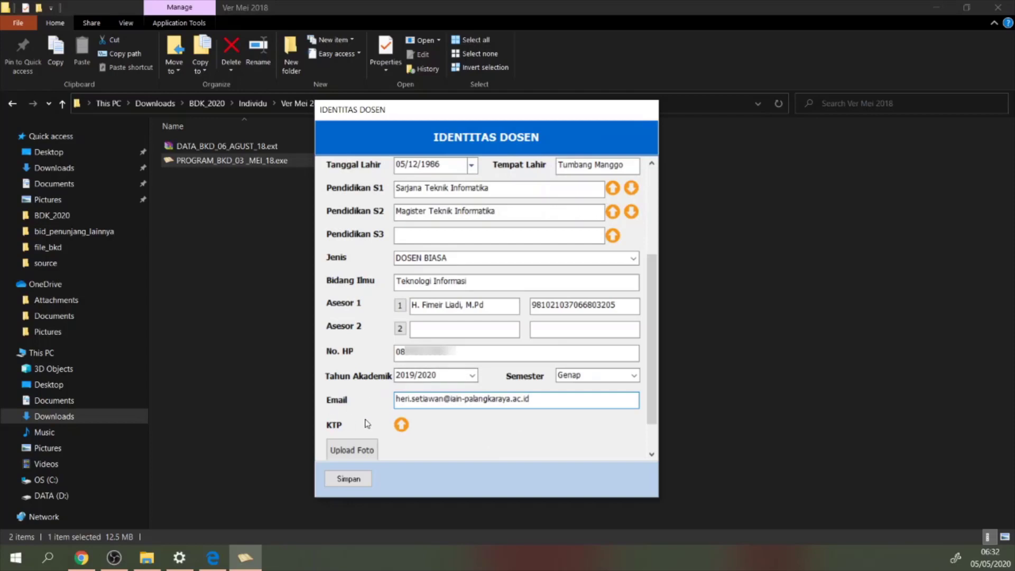
left_click(402, 426)
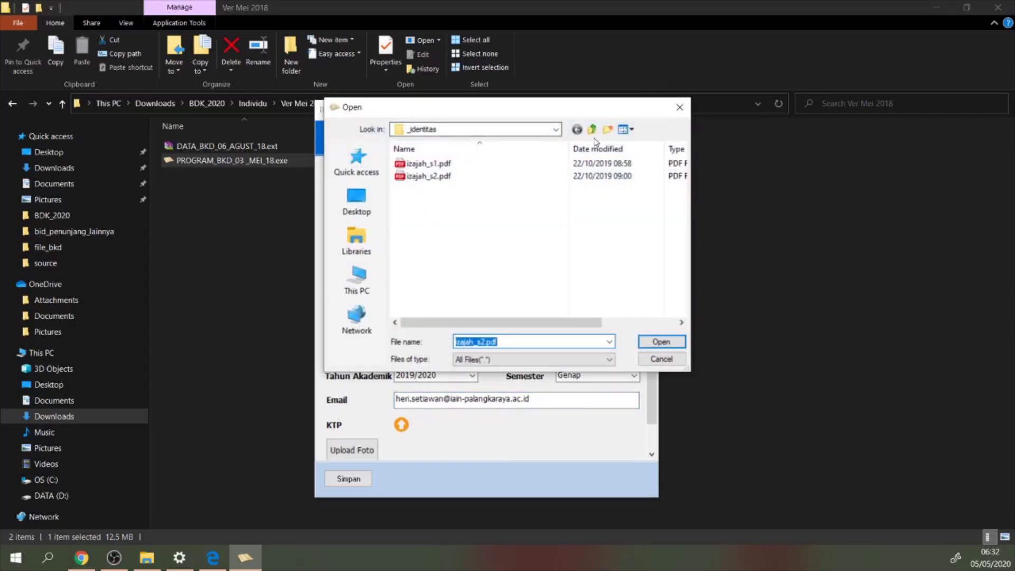
Upload ktp-compress.jpg from file_bkd as the KTP file
left_click(593, 131)
left_click(426, 252)
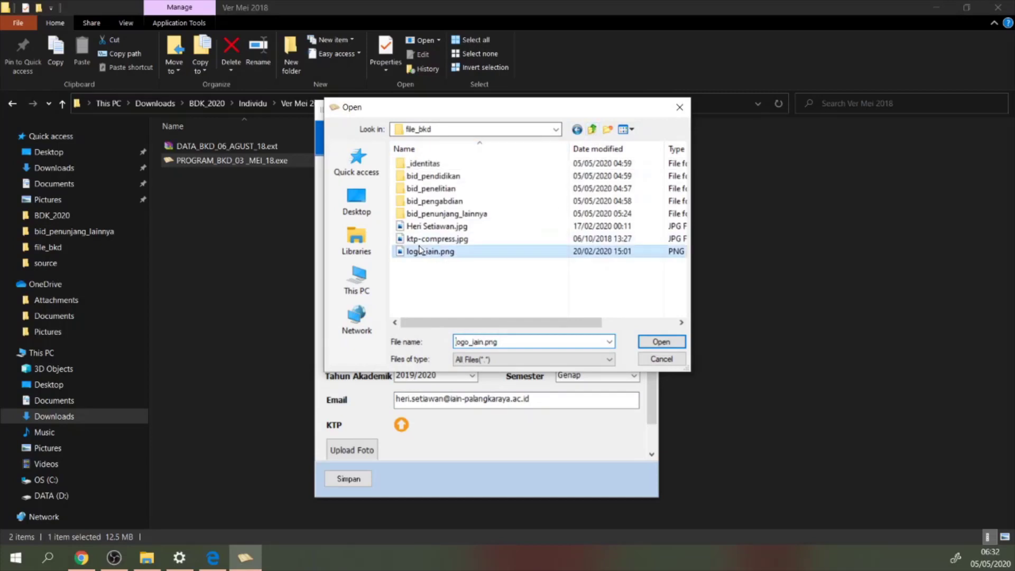
left_click(420, 241)
left_click(661, 342)
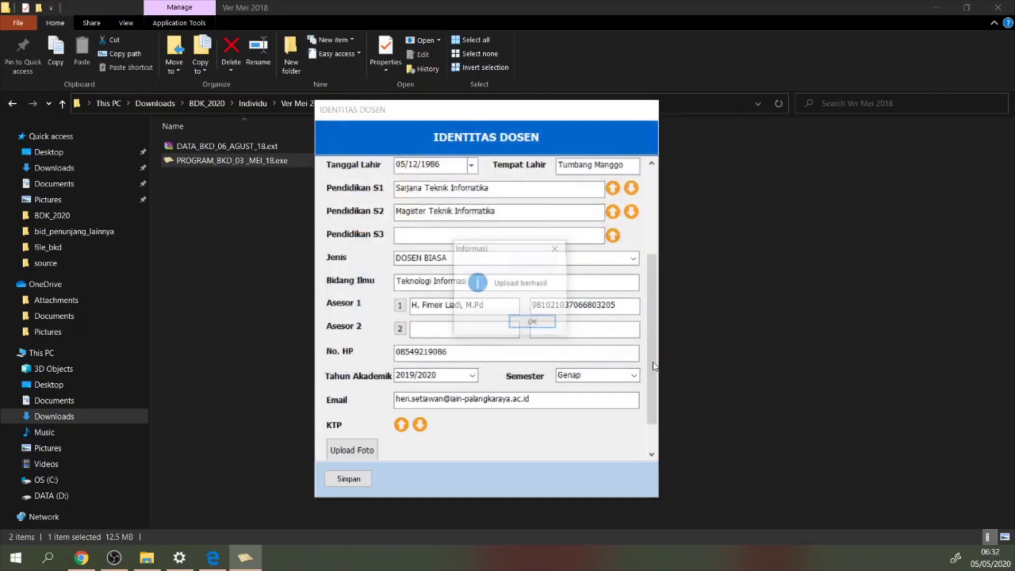
left_click(555, 326)
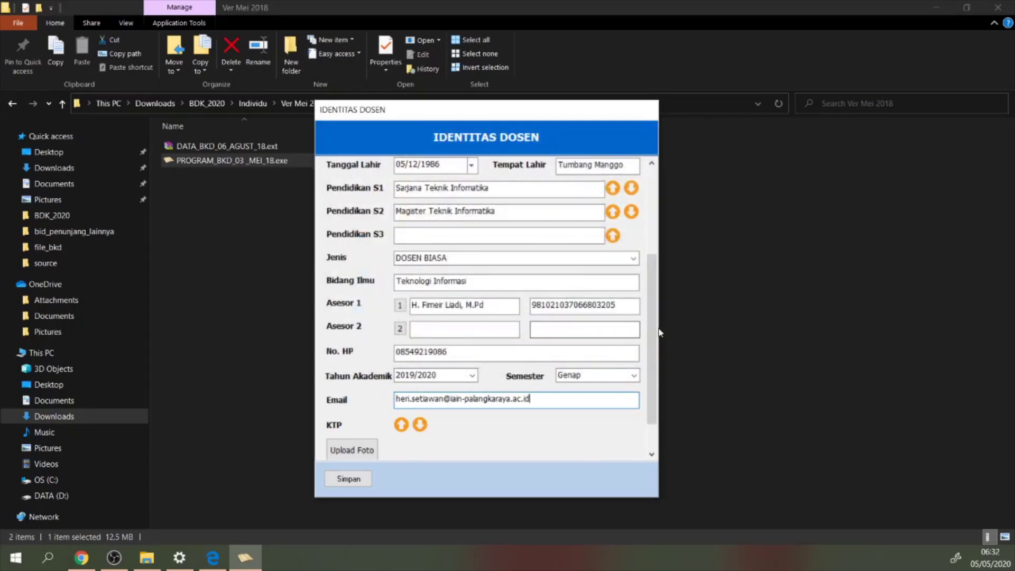
left_click_drag(650, 353, 650, 364)
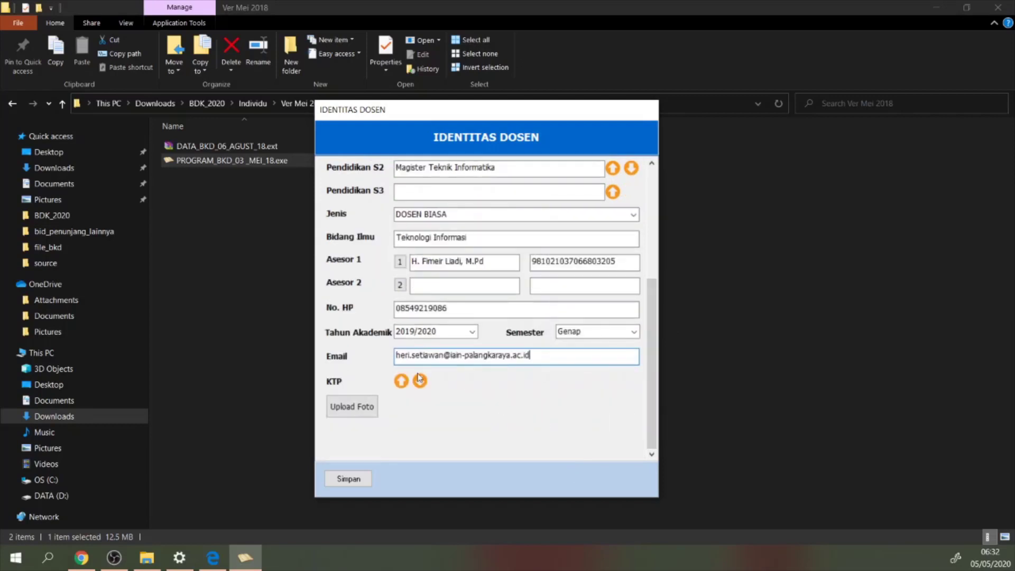
Upload the lecturer's portrait photo to the form
left_click(347, 408)
left_click(440, 227)
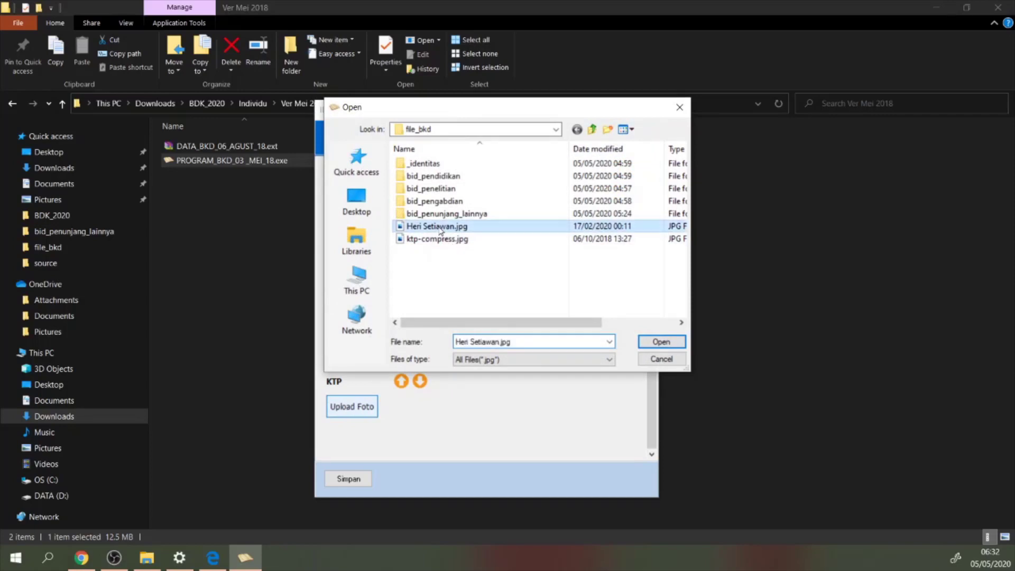
left_click(660, 343)
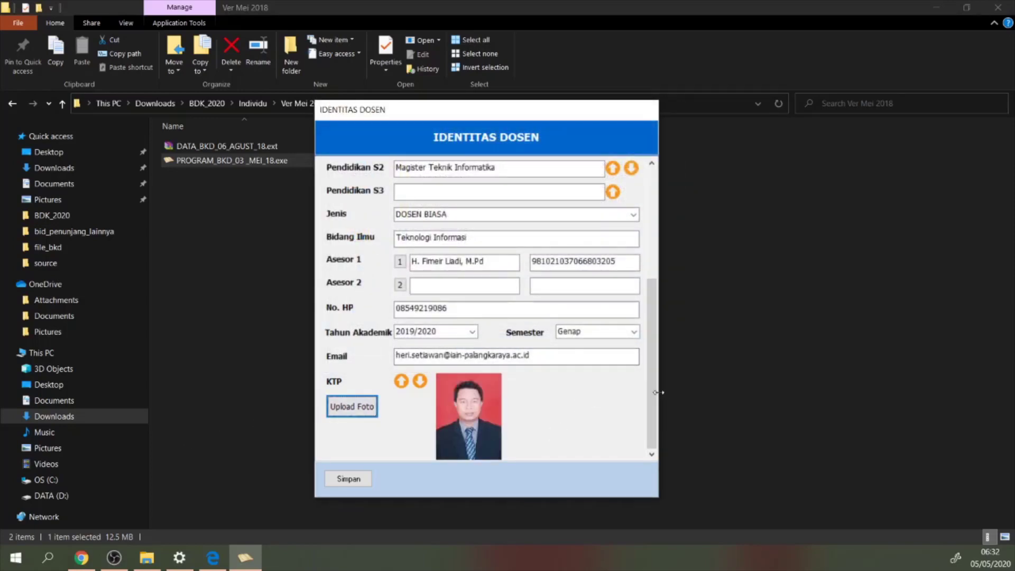
left_click_drag(657, 395, 656, 395)
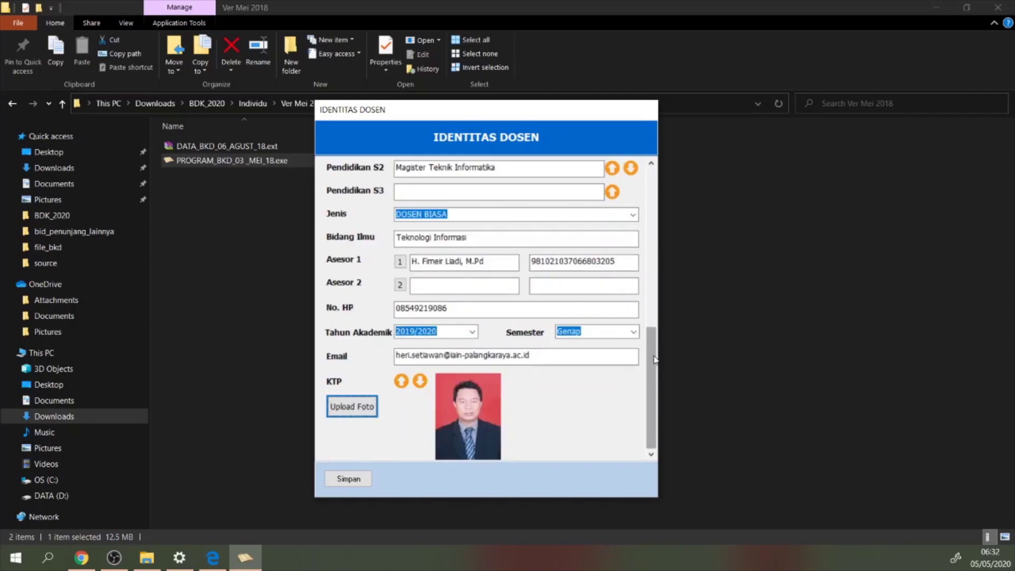
left_click_drag(655, 353, 654, 260)
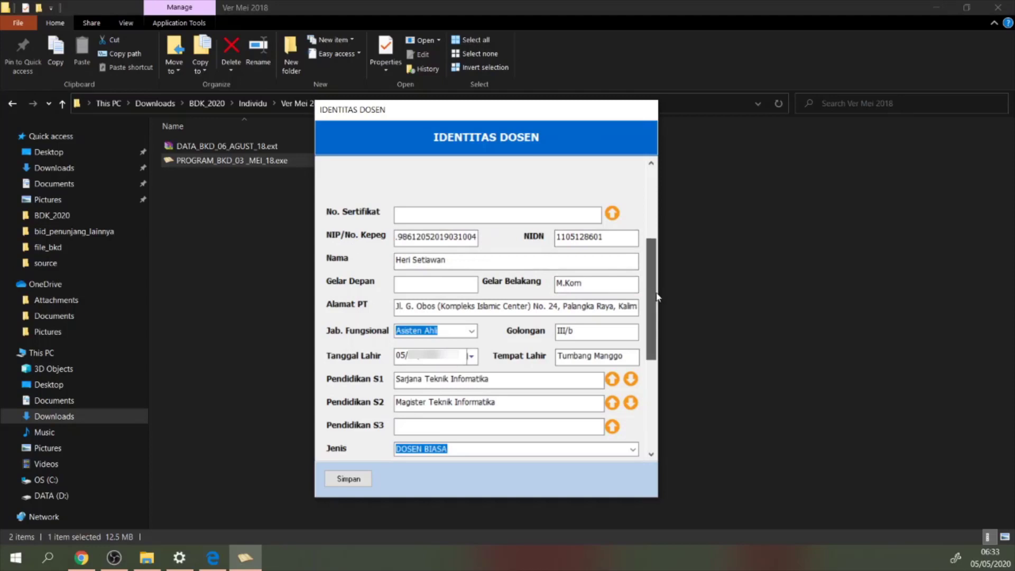
scroll(654, 296, "down", 1)
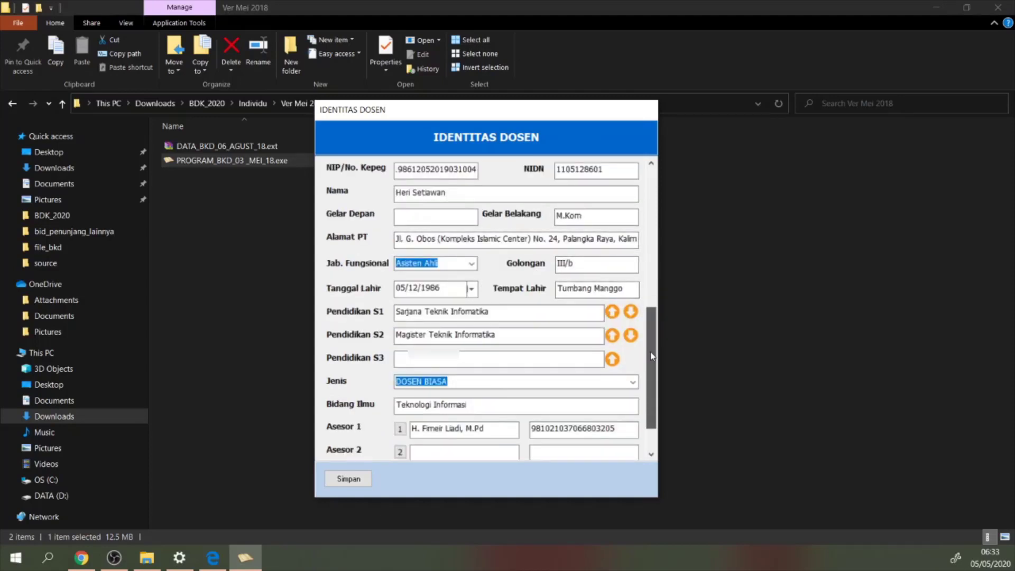
scroll(654, 299, "down", 2)
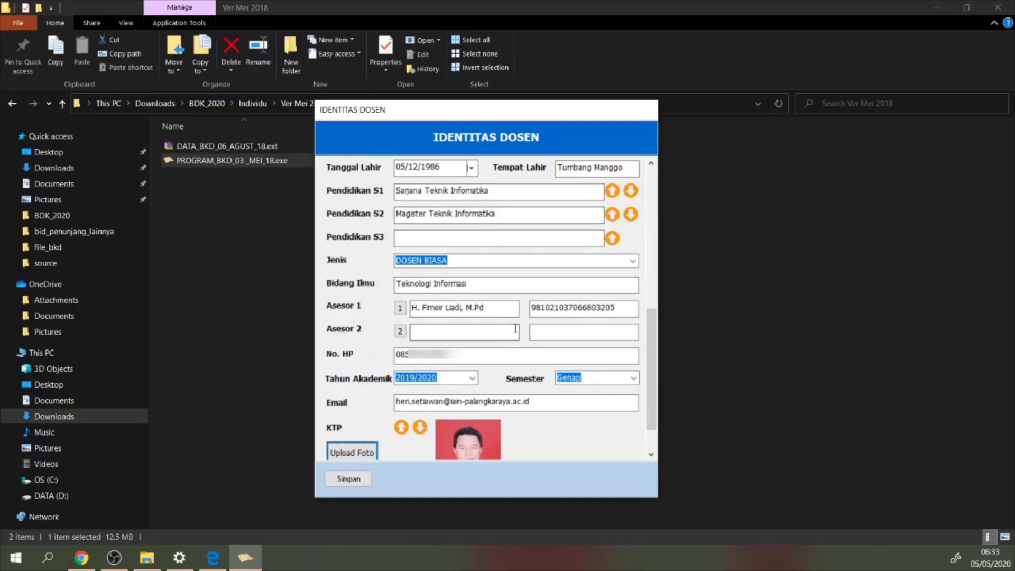
scroll(654, 380, "down", 1)
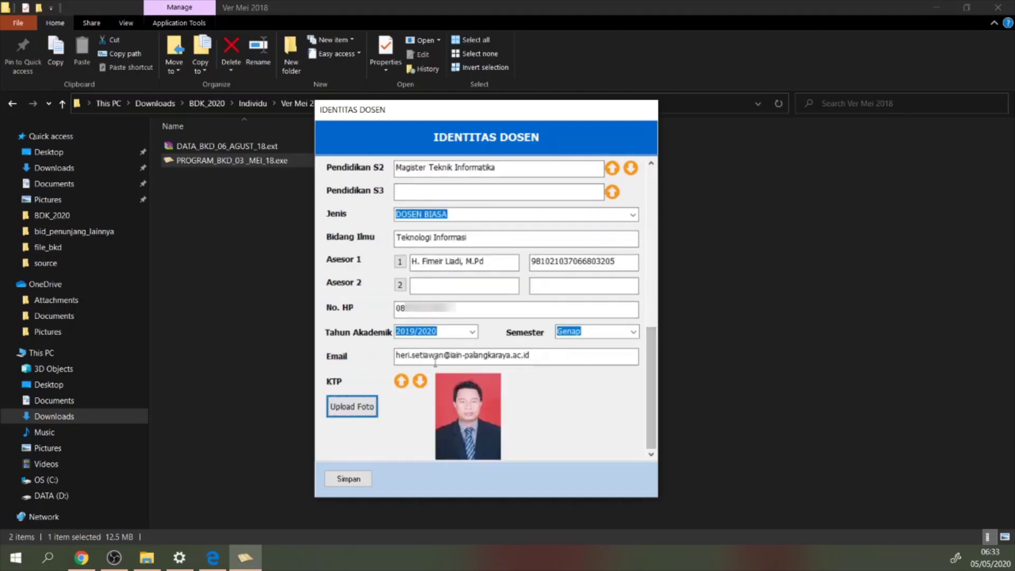
Save the Identitas Dosen form with Simpan and confirm the Informasi message
left_click(342, 480)
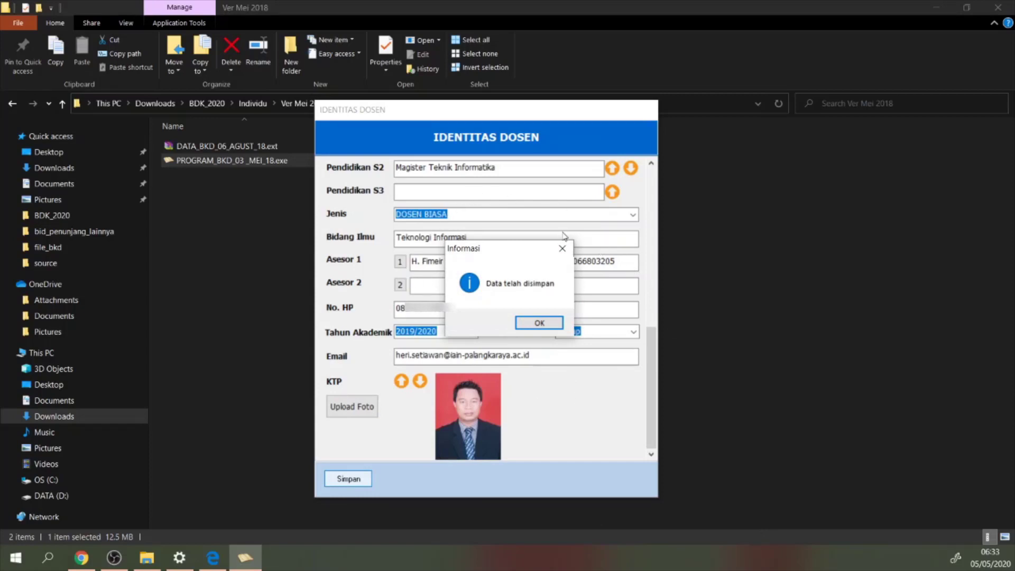
left_click(540, 324)
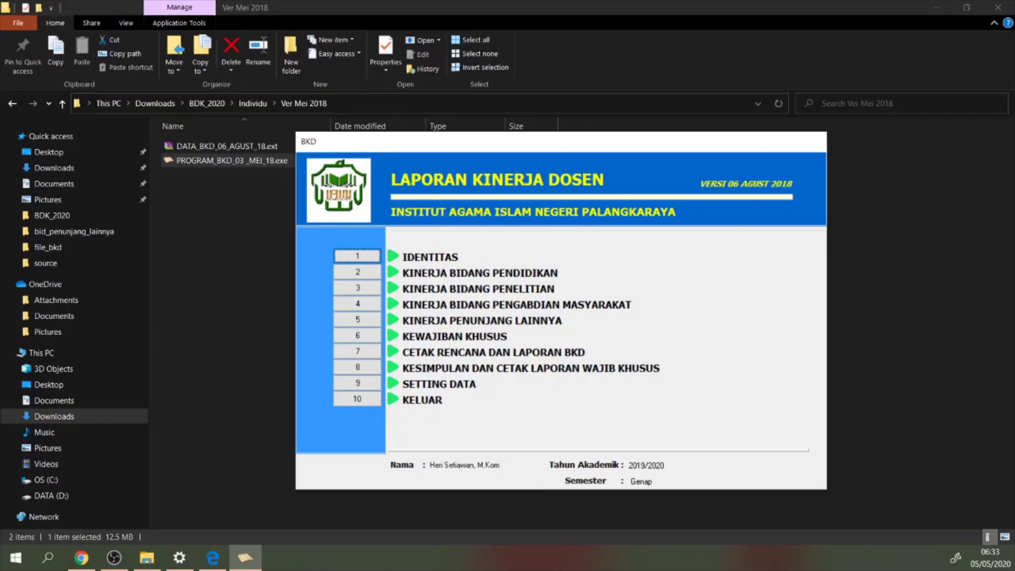
key("alt+Tab")
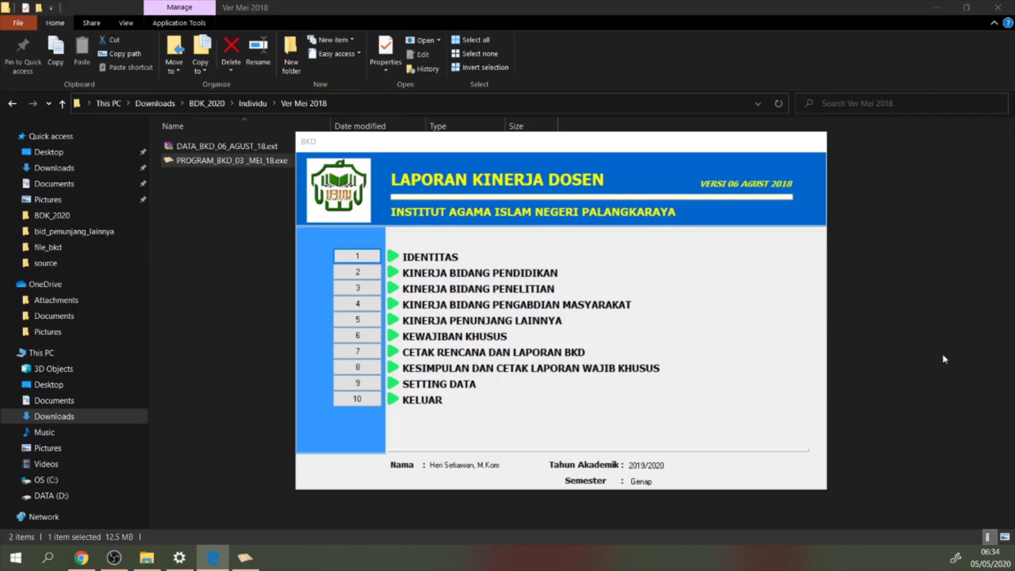
In Kinerja Bidang Pendidikan, enter row 1 as Mengajar, category A, with assignment proof SK DEKAN
left_click(355, 277)
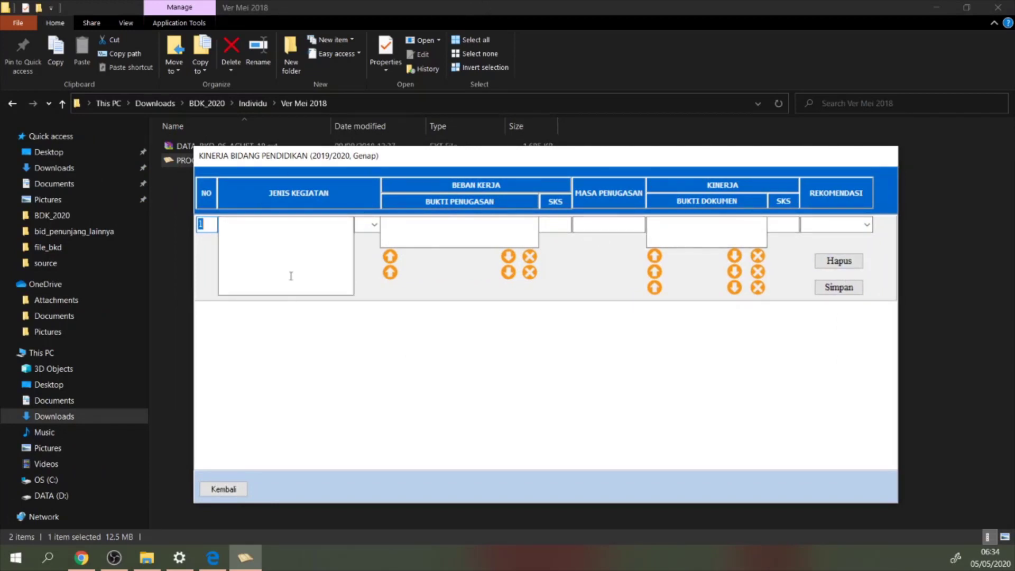
left_click(250, 229)
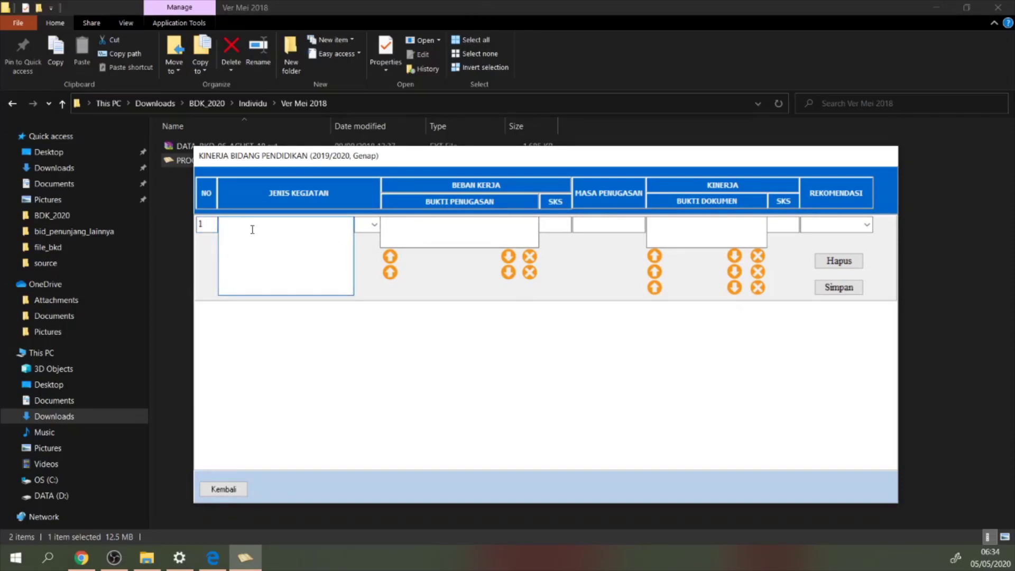
type("Mengajar")
key("Tab")
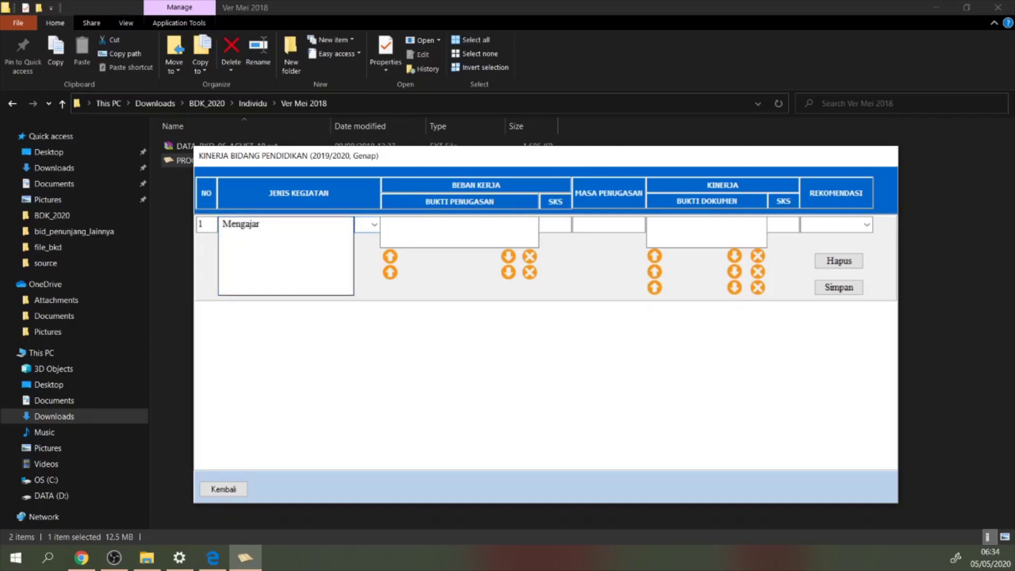
left_click(376, 225)
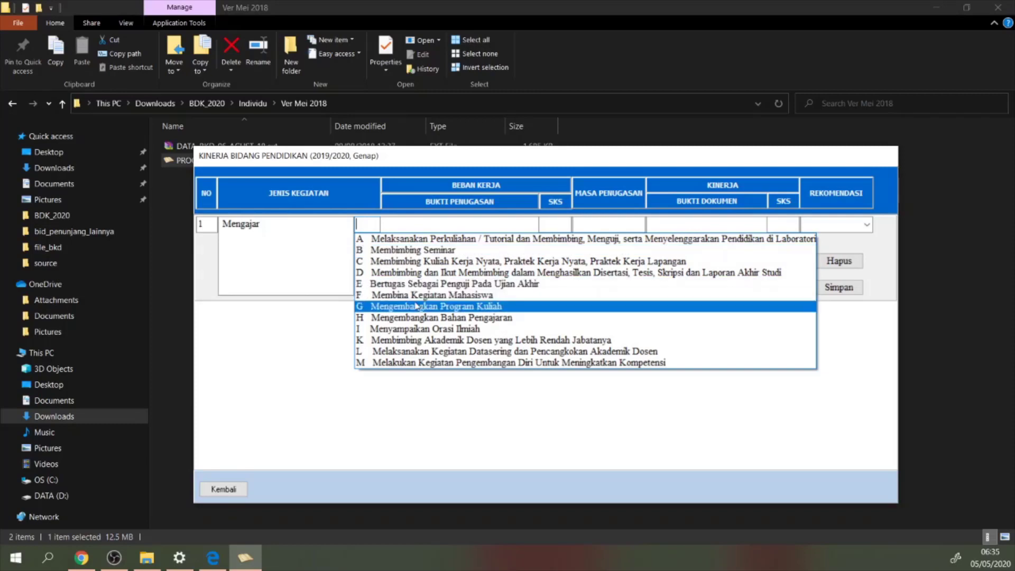
left_click(414, 241)
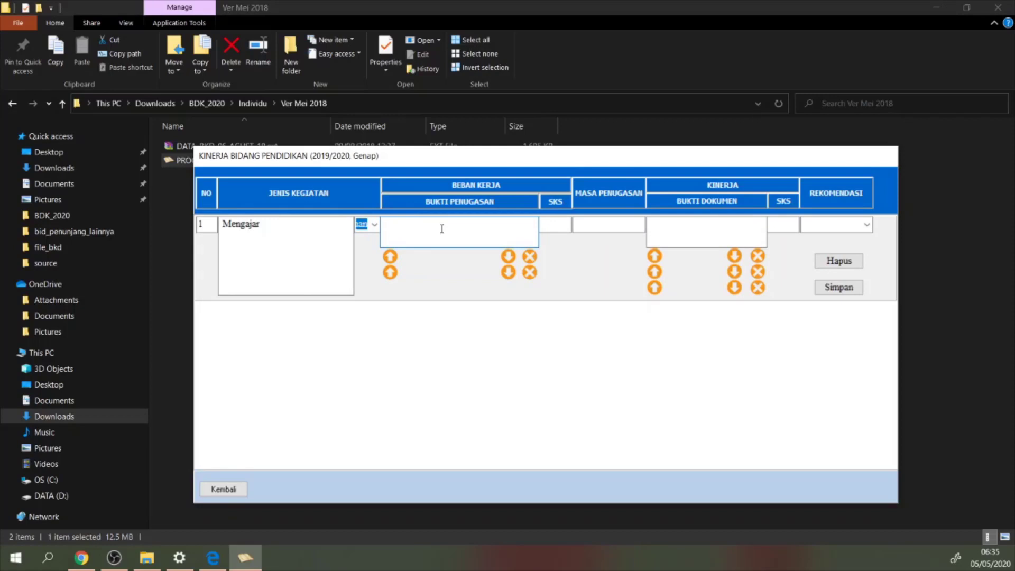
type("SK DEKAN")
Attach the SK Dosen Mengajar PDF from bid_pendidikan as the assignment proof
left_click(390, 257)
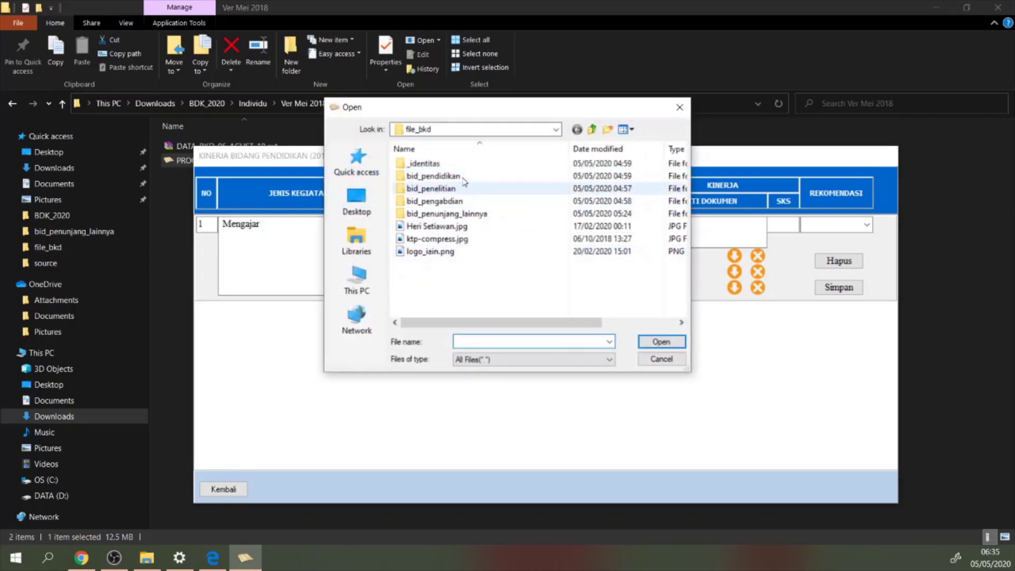
double_click(459, 176)
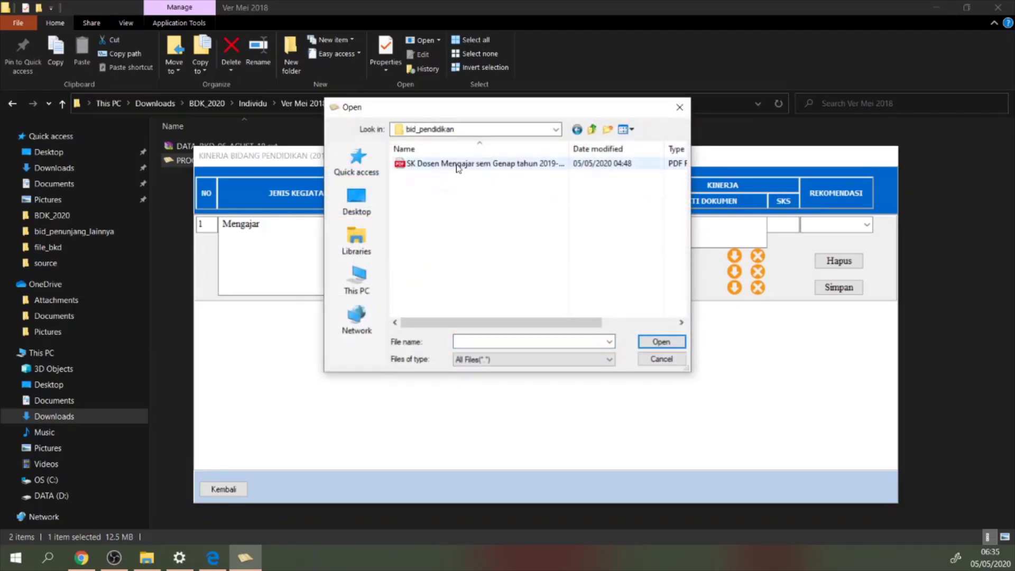
left_click(458, 168)
left_click(661, 342)
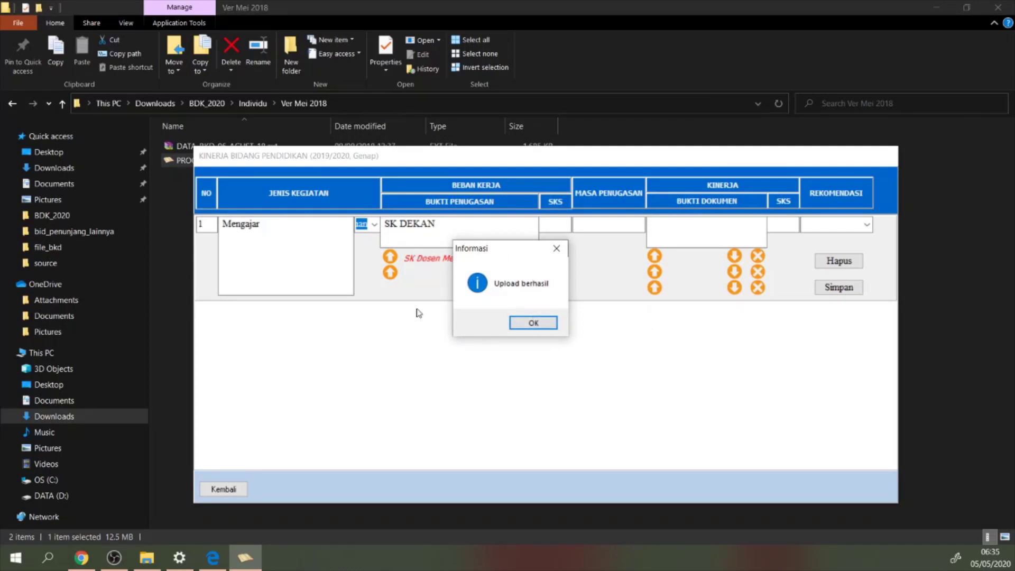
left_click(534, 324)
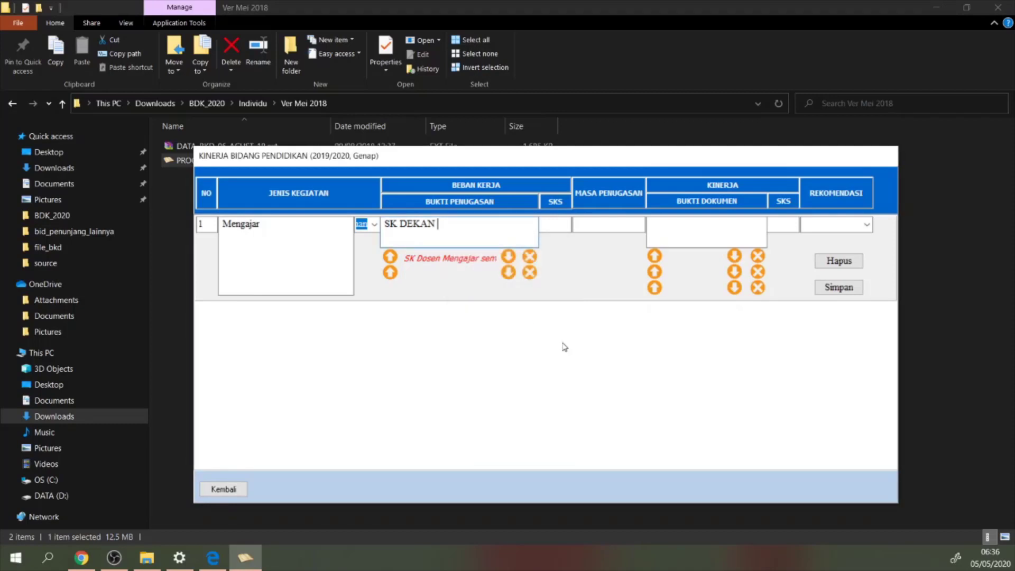
Set assignment SKS 12, period 1 Semester, and document proof Presensi
left_click(560, 227)
type("12")
key("Tab")
type("1 Seme")
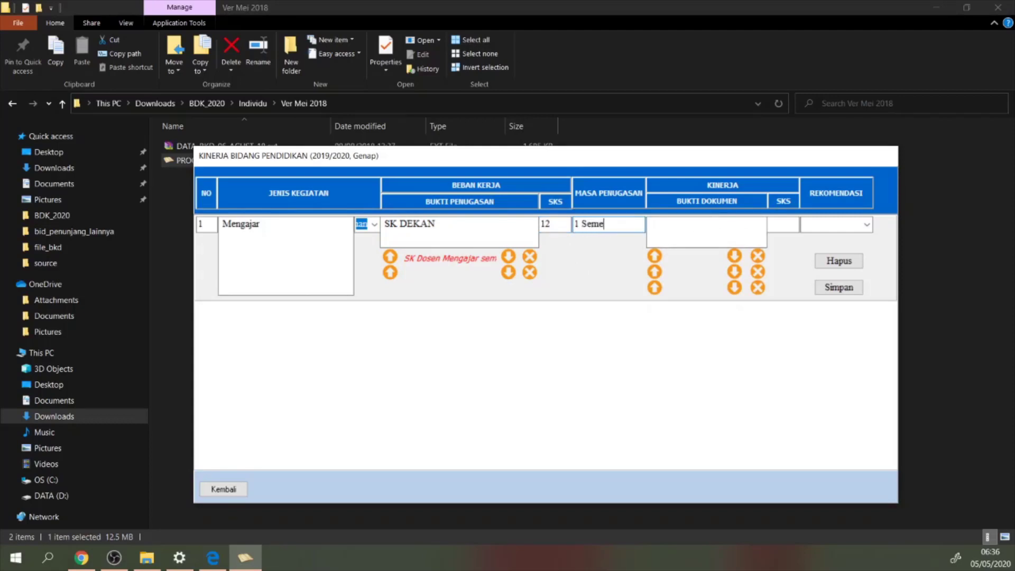
type("ster")
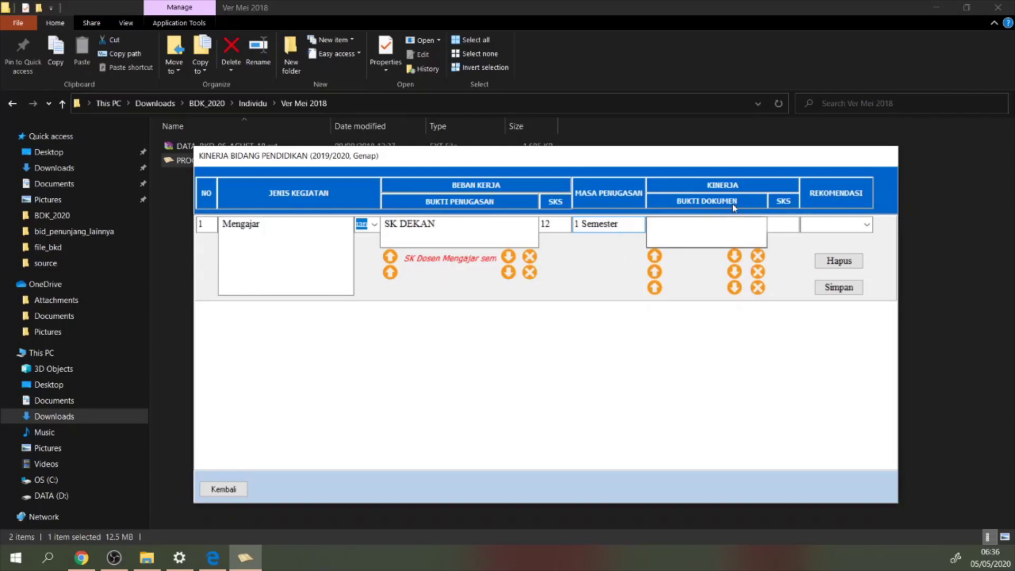
left_click(711, 218)
type("Abse")
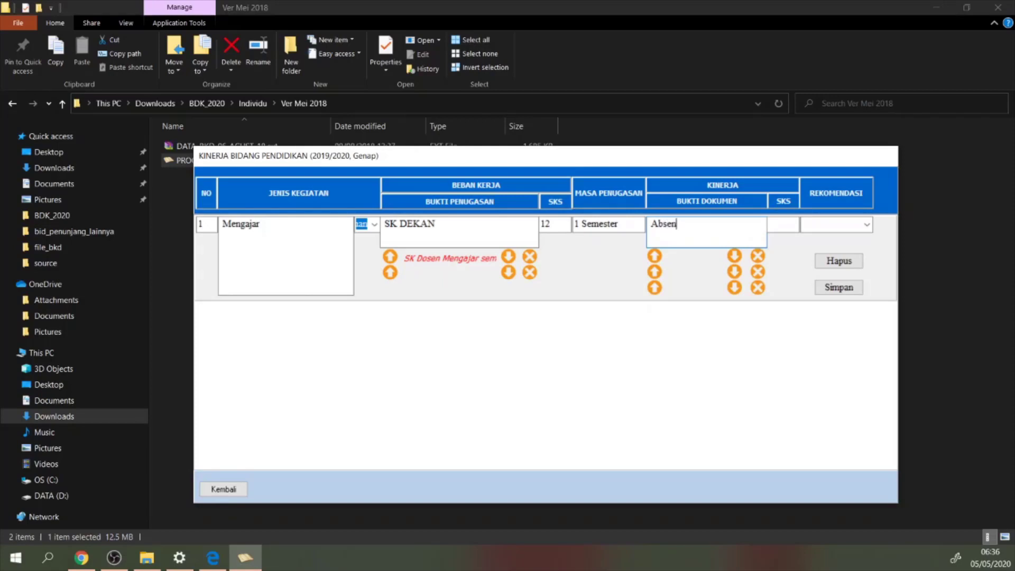
type("n")
left_click_drag(689, 223, 638, 229)
type("Presensi")
Upload S1-KPI-A.pdf from Documents\RekapAbsensiAIN as the performance proof
left_click(656, 258)
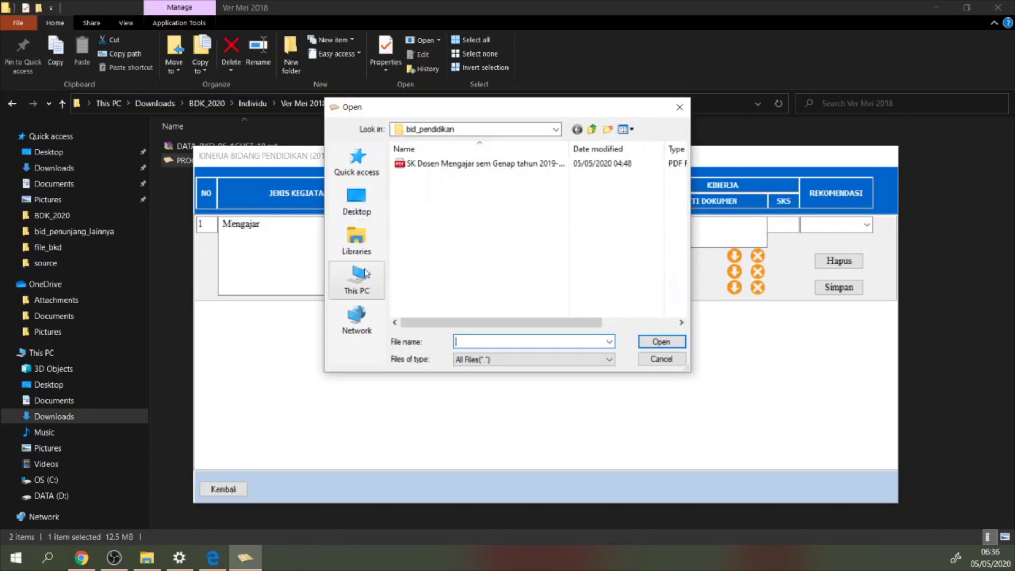
left_click(362, 248)
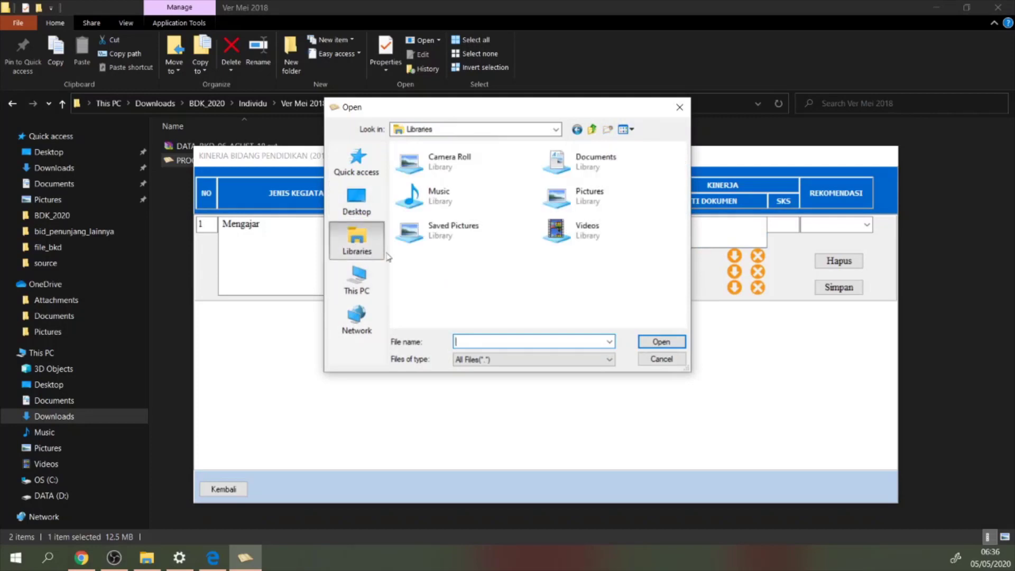
double_click(588, 158)
scroll(455, 233, "down", 3)
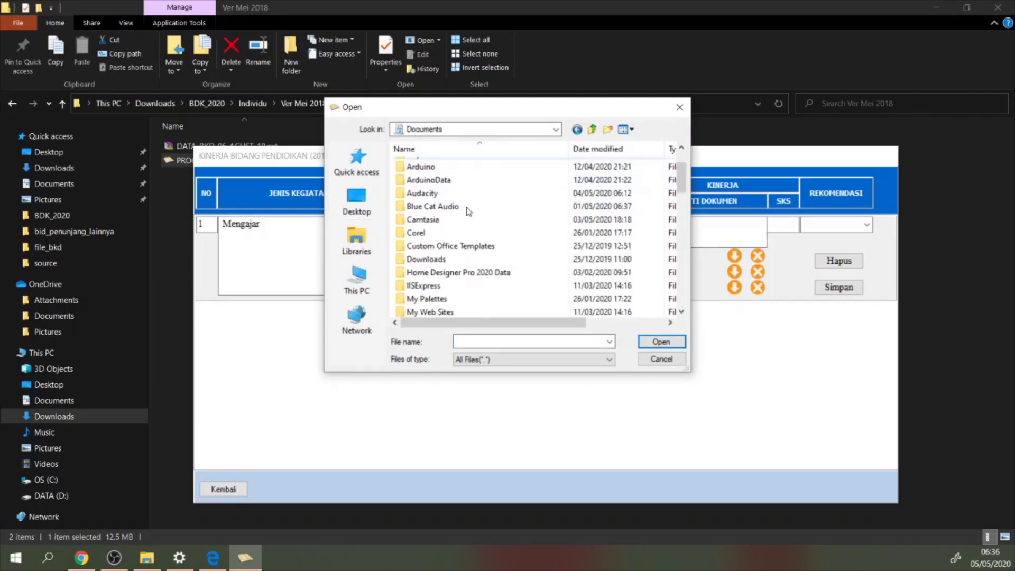
scroll(479, 259, "down", 2)
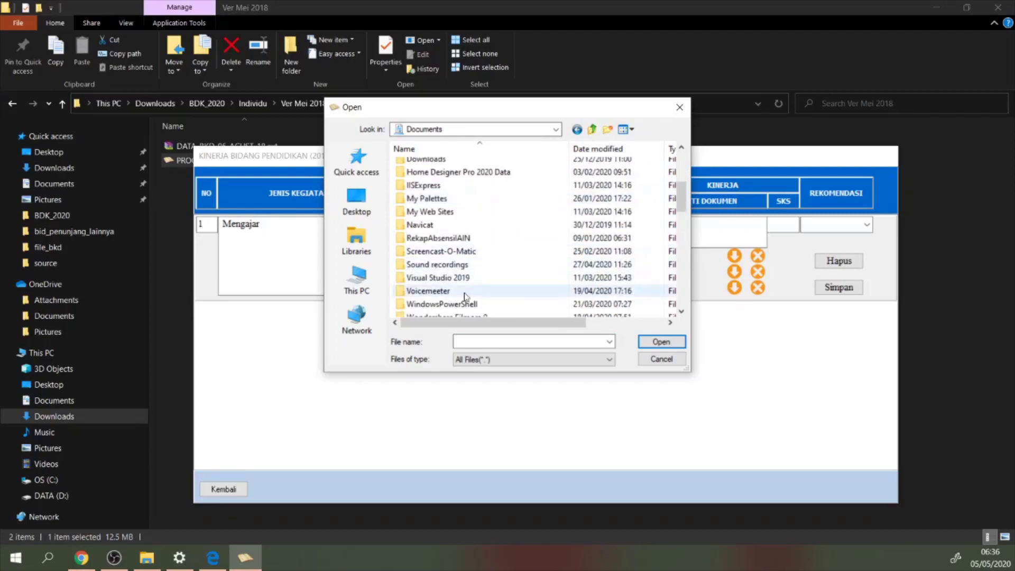
double_click(447, 238)
left_click(436, 165)
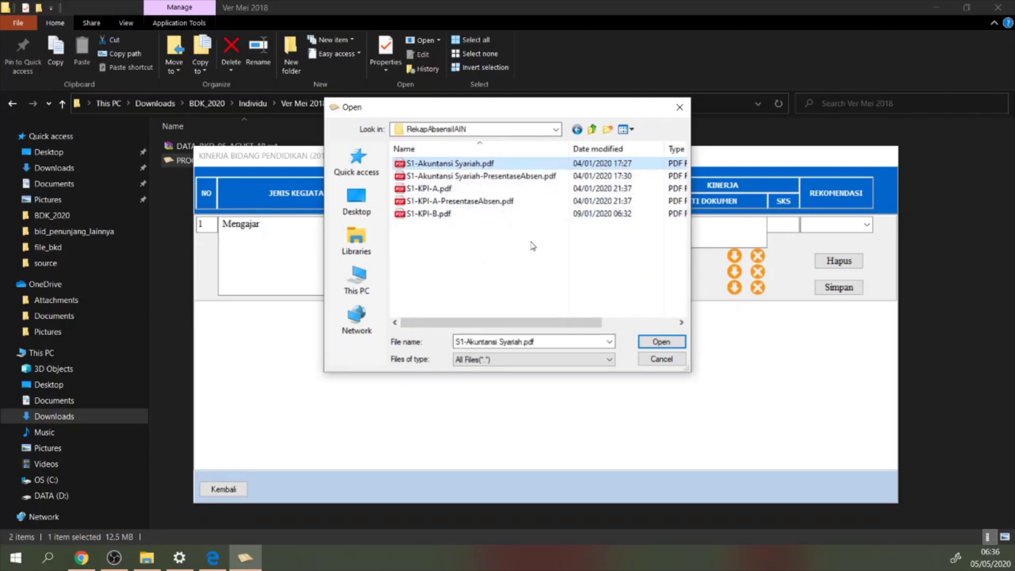
left_click(429, 189)
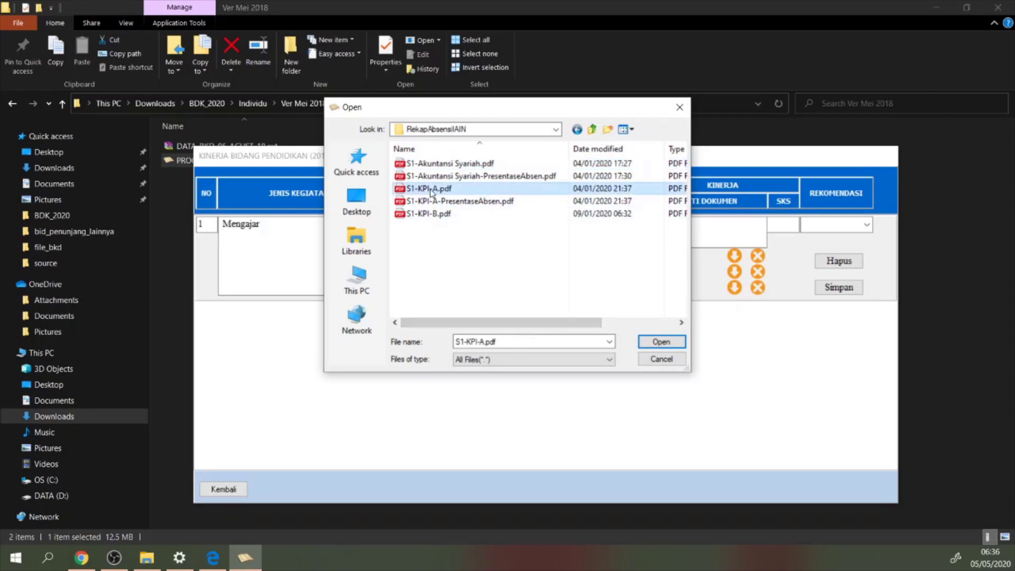
left_click(653, 344)
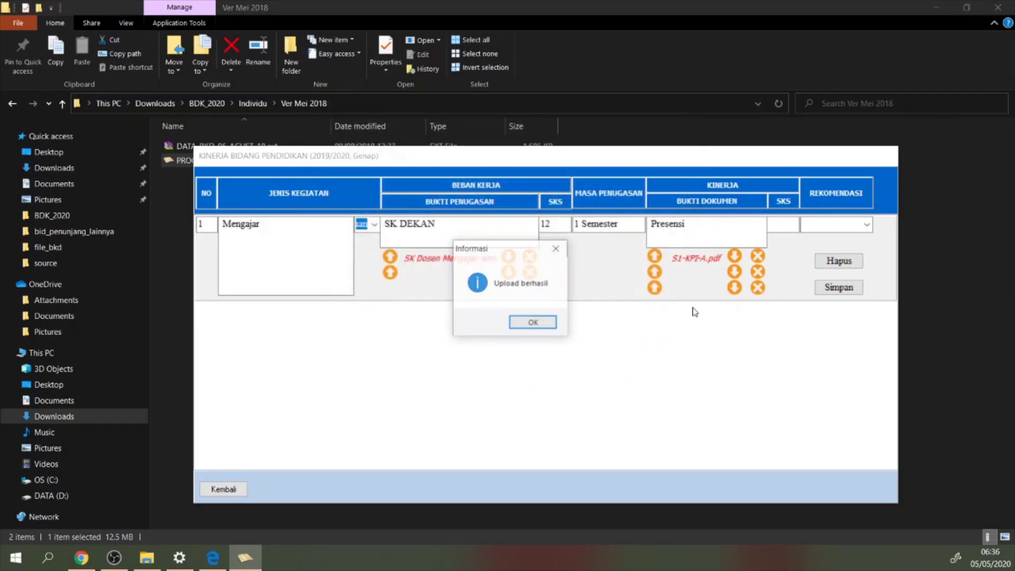
left_click(533, 323)
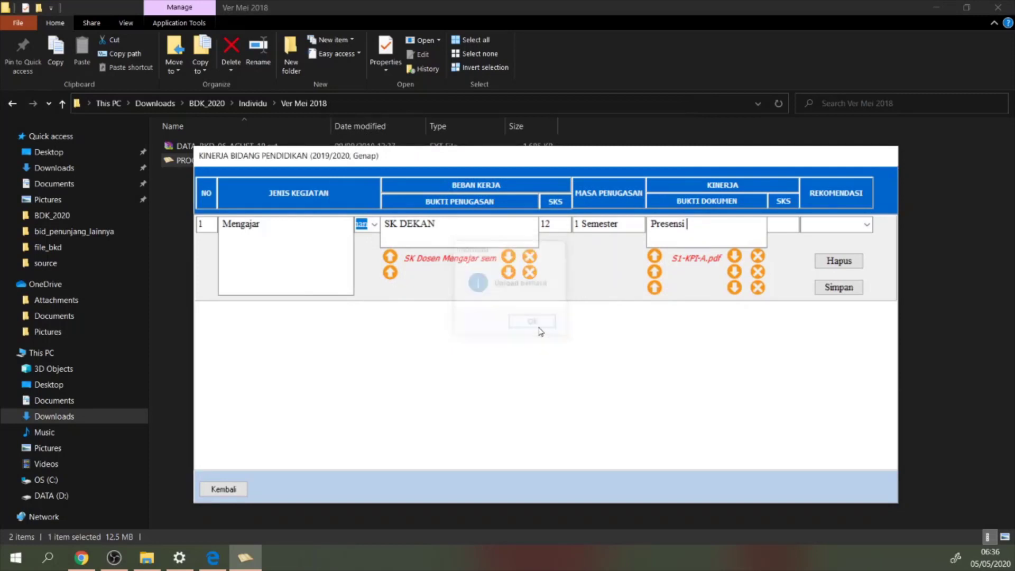
Set the performance SKS to 12
left_click(775, 225)
type("12")
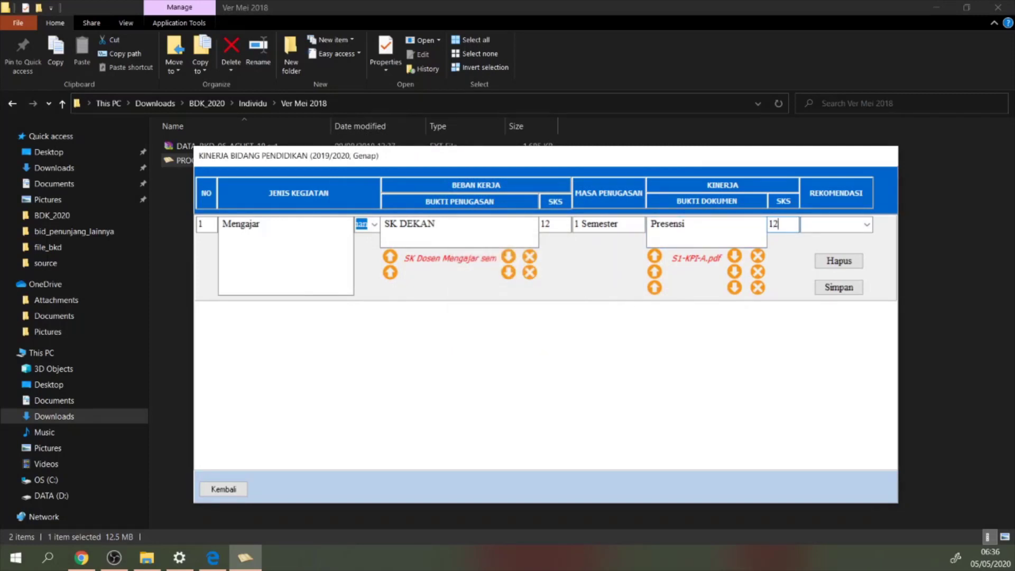
left_click(868, 225)
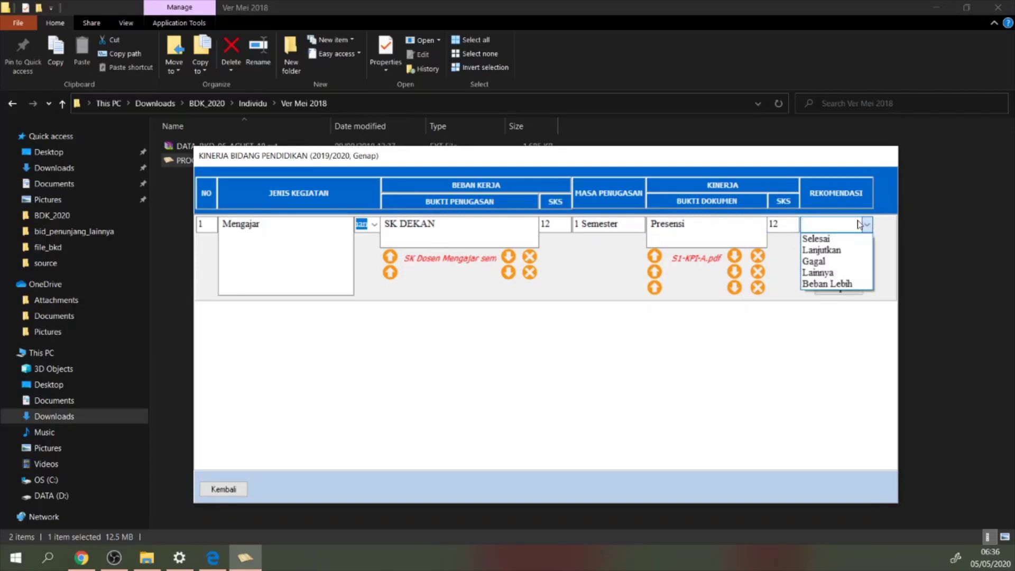
Mark the Mengajar row's recommendation Selesai, save it, and acknowledge the 'Data telah tersimpan' message
left_click(828, 242)
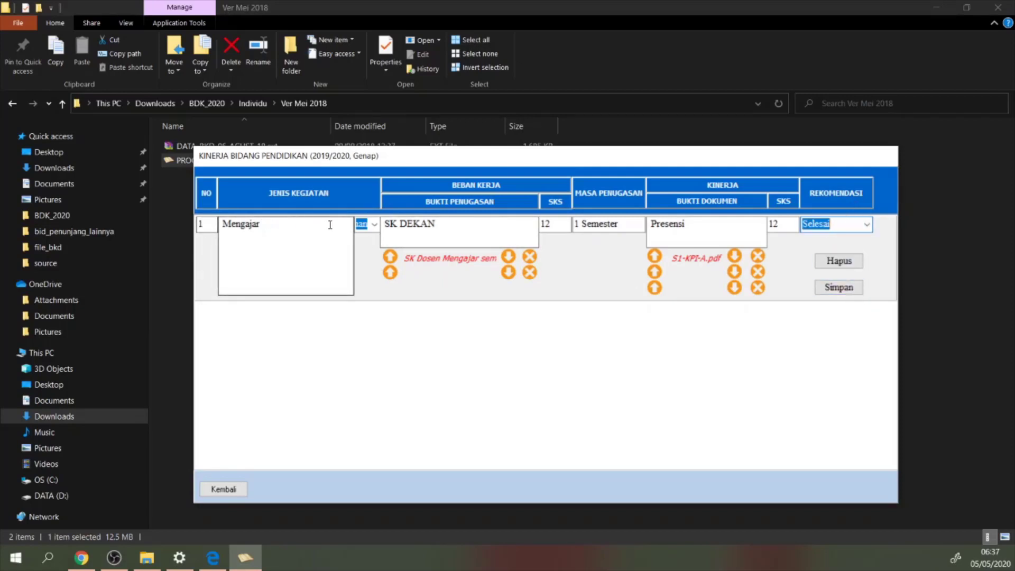
left_click(842, 290)
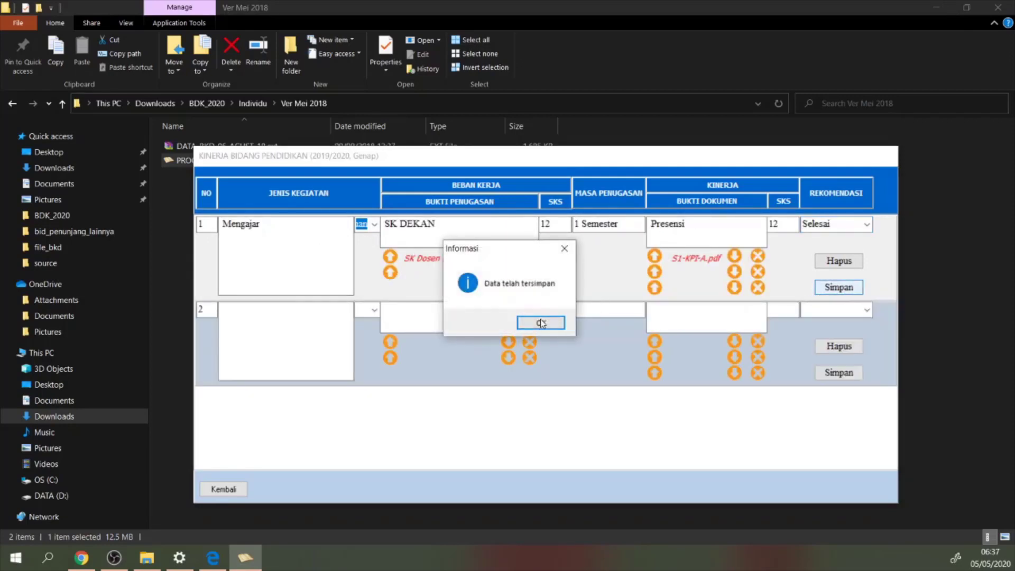
left_click(542, 323)
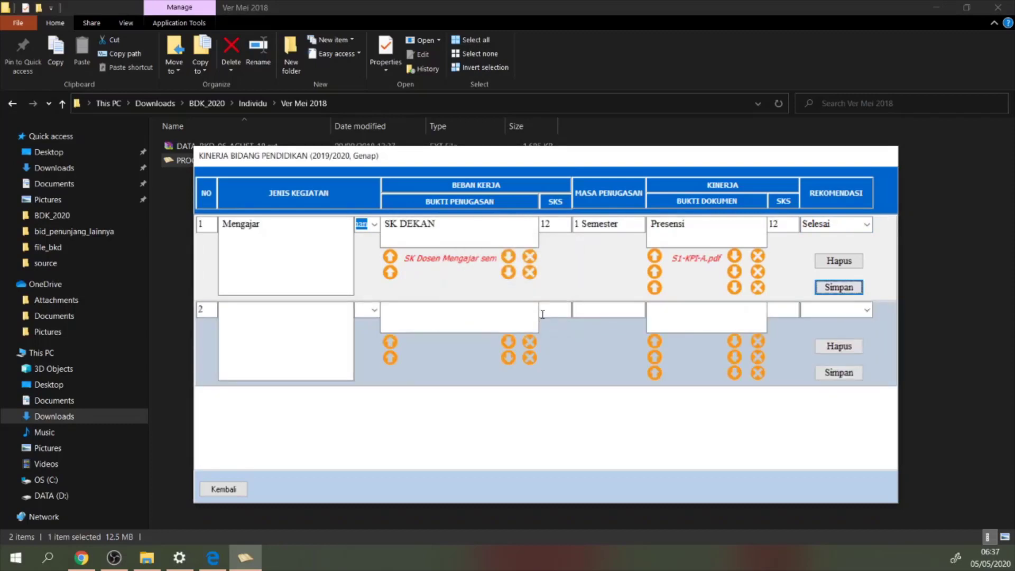
left_click(275, 227)
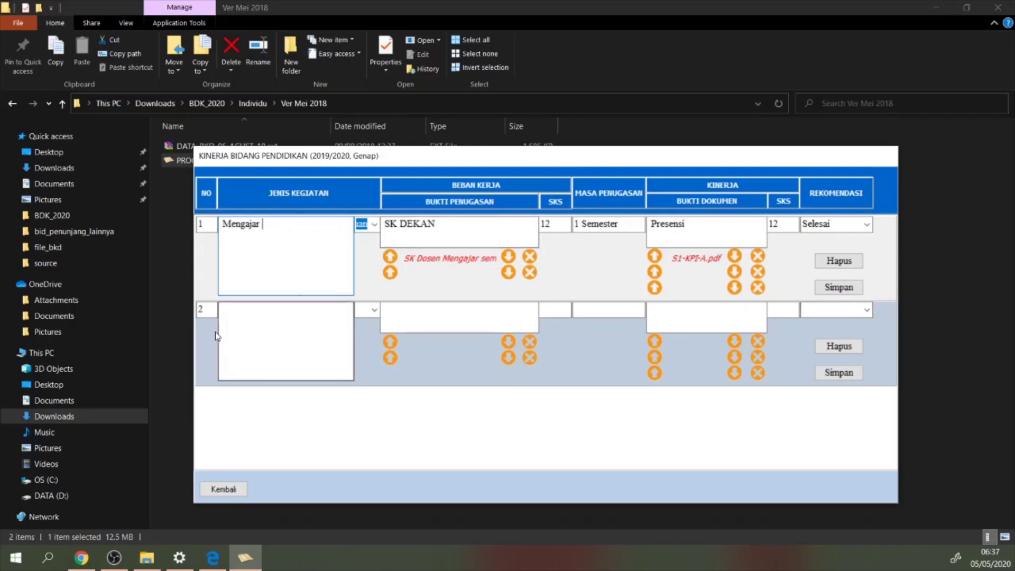
Pick a category for row 2 and enter the activity 'Pembimbingan Tugas Akhir'
left_click(257, 312)
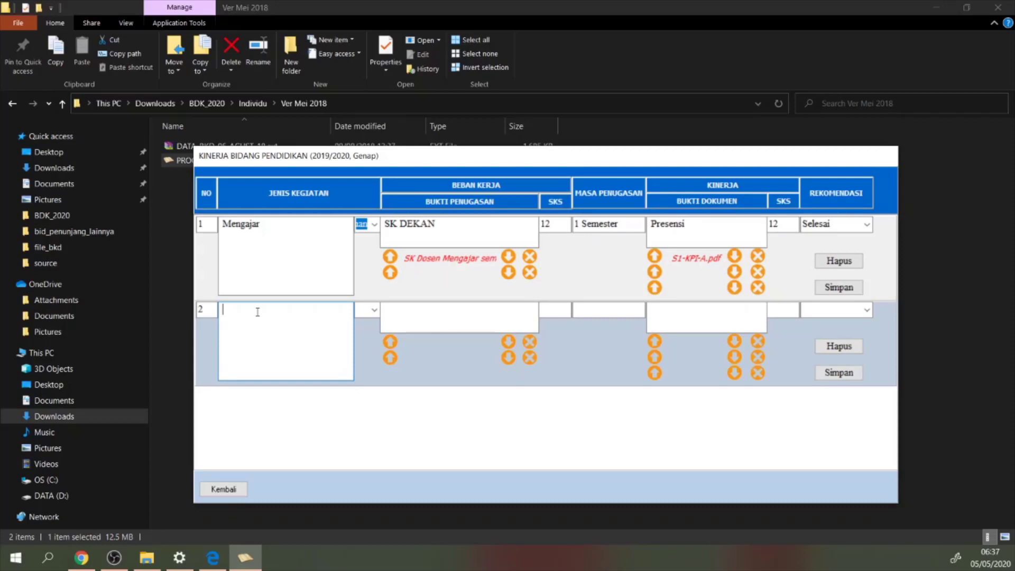
left_click(381, 317)
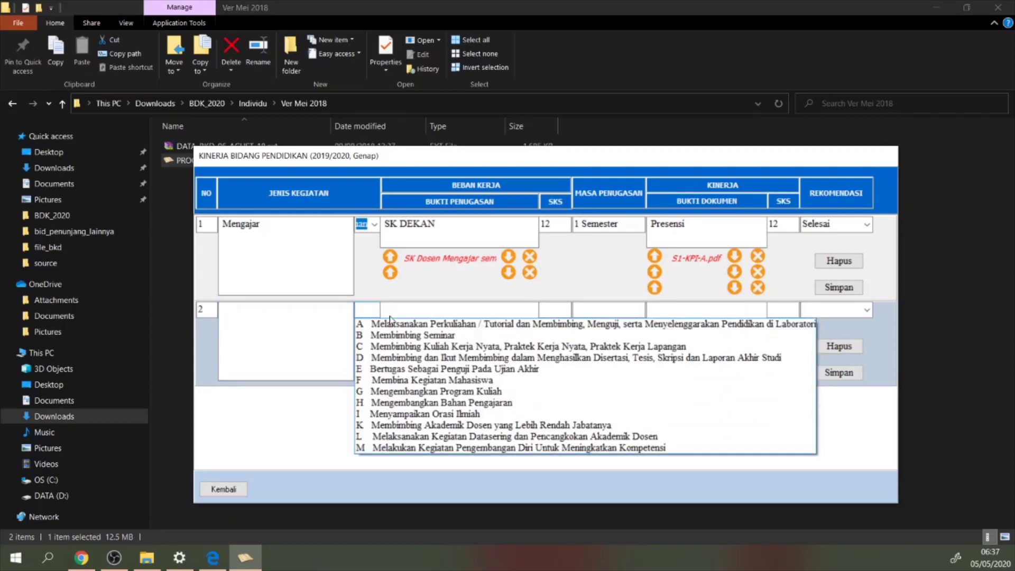
left_click(410, 340)
left_click(302, 314)
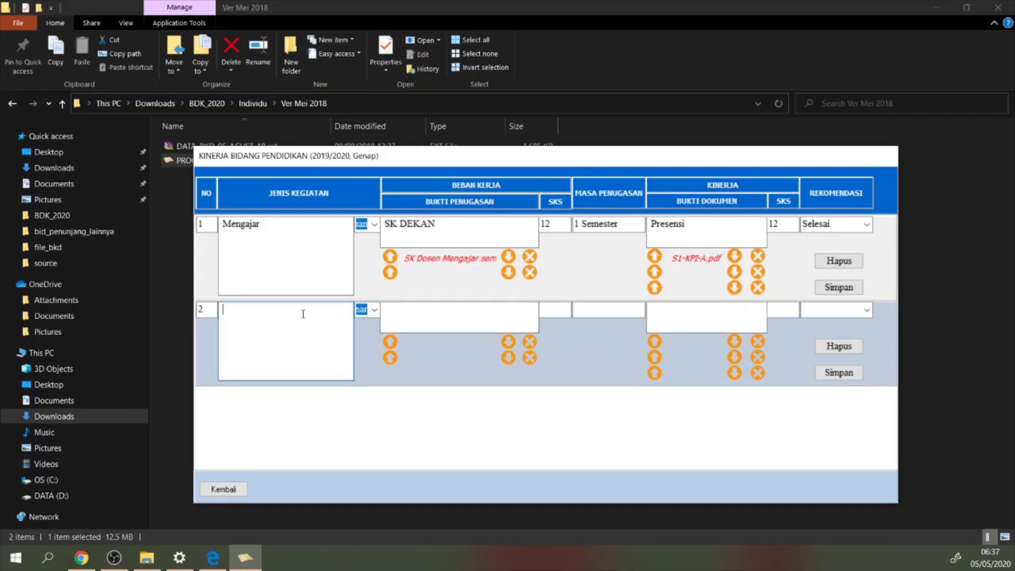
type("Menjadi")
key("BackSpace")
key("BackSpace")
key("BackSpace")
key("BackSpace")
key("BackSpace")
key("BackSpace")
type("Pembimbin")
type("gan Seminar")
key("BackSpace")
key("BackSpace")
key("BackSpace")
key("BackSpace")
key("BackSpace")
key("BackSpace")
key("BackSpace")
type("Tugas Akhir")
Enter SK PRODI as row 2's assignment proof
left_click(425, 320)
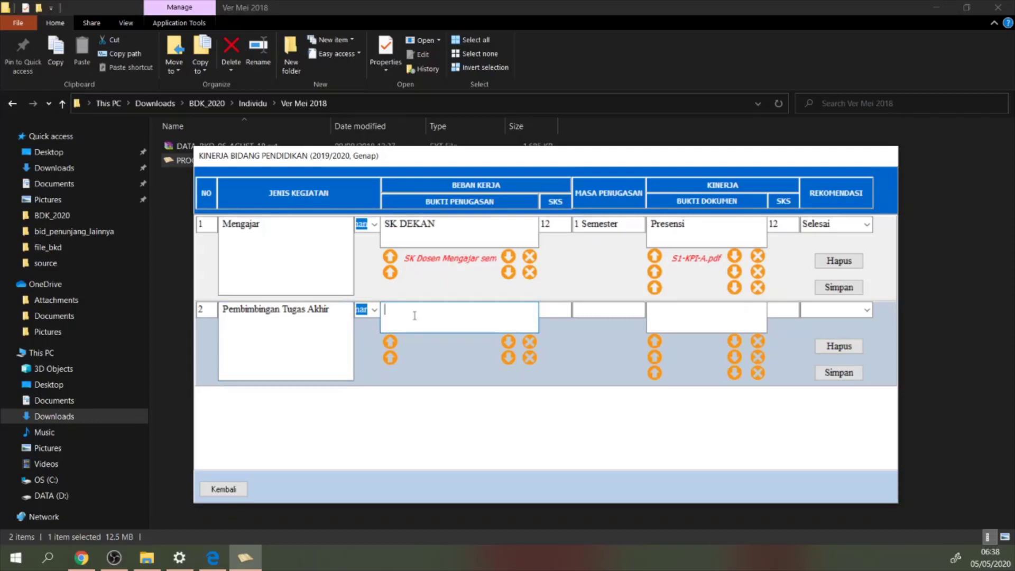
type("SK PRODI")
key("Tab")
Go to row 2's SKS field, switching between the BKD form and the web browser
left_click(562, 310)
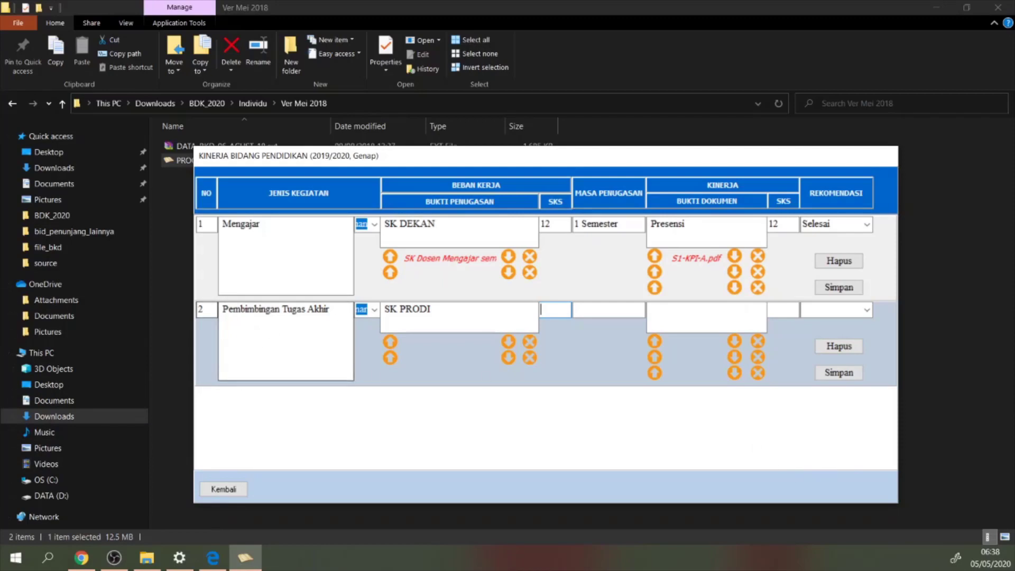
key("alt+Tab")
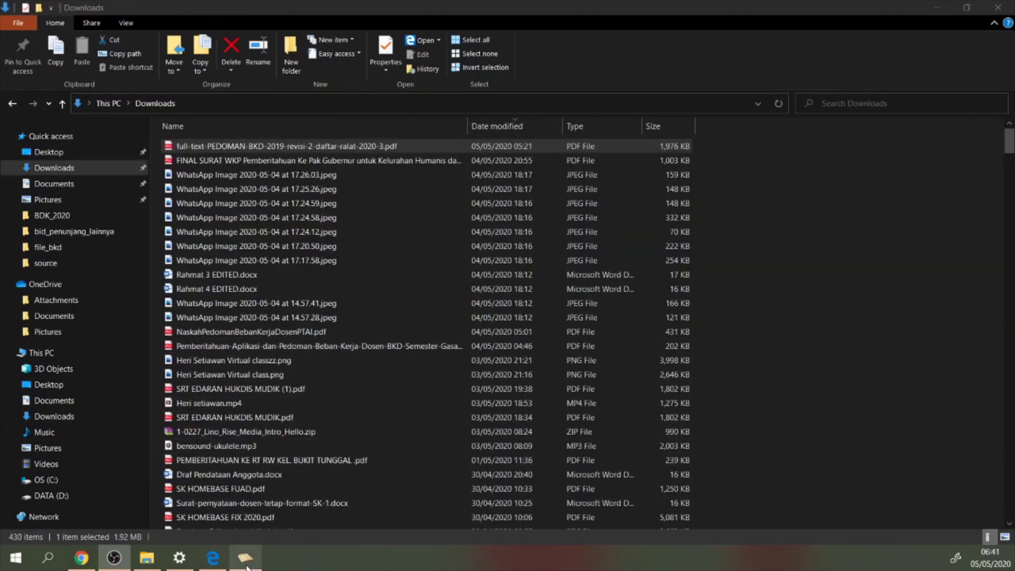
left_click(246, 566)
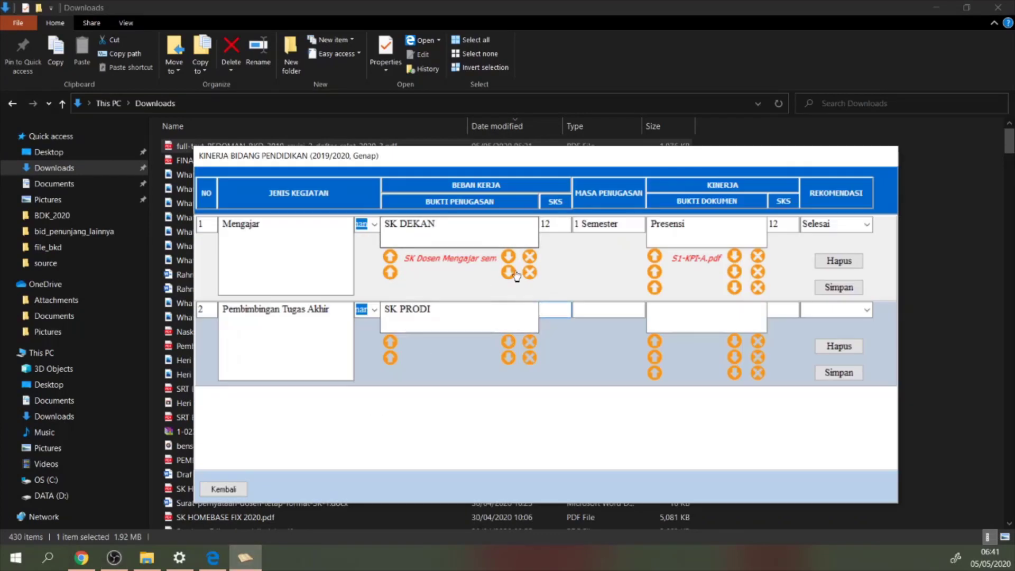
left_click(565, 314)
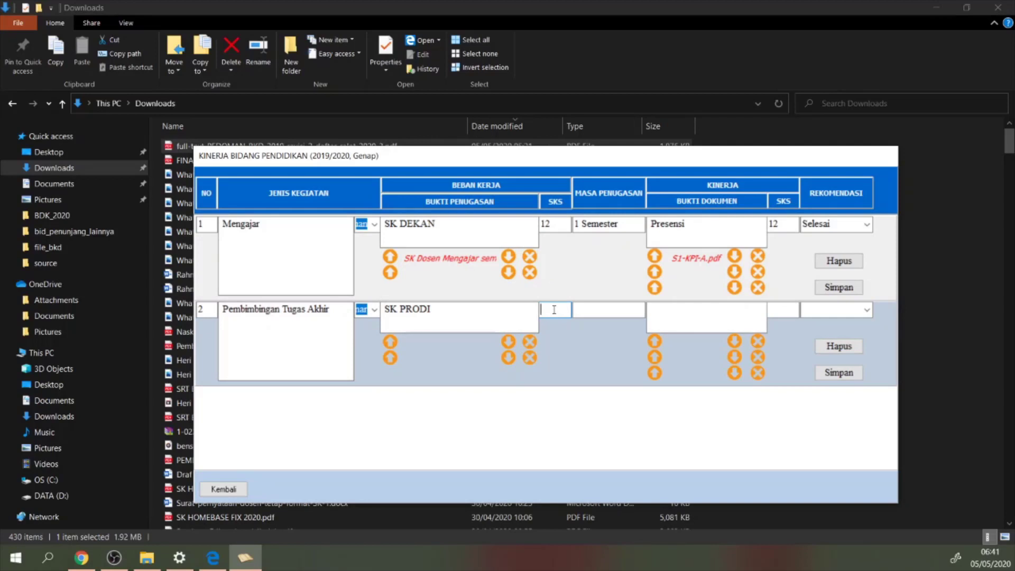
key("alt+Tab")
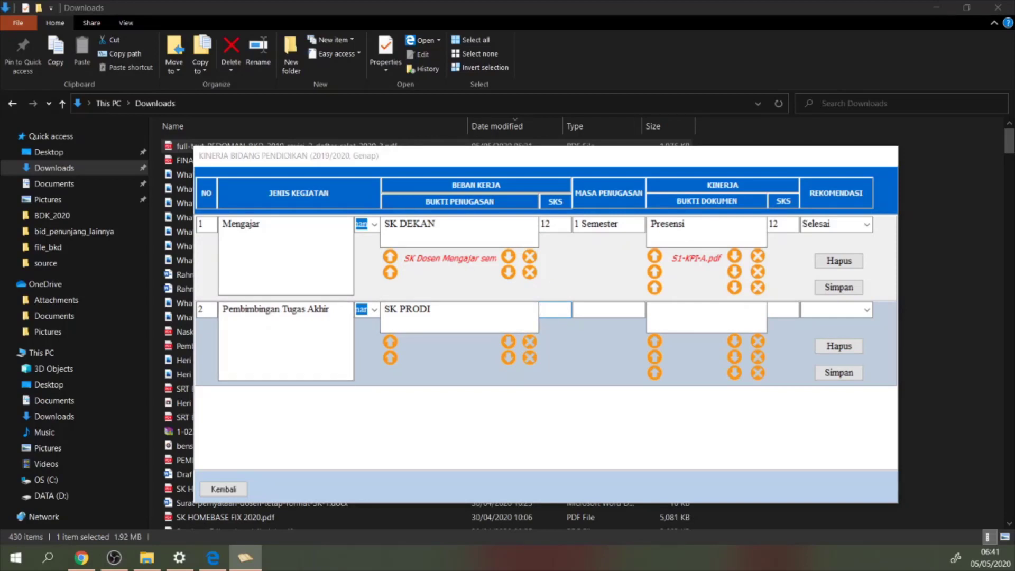
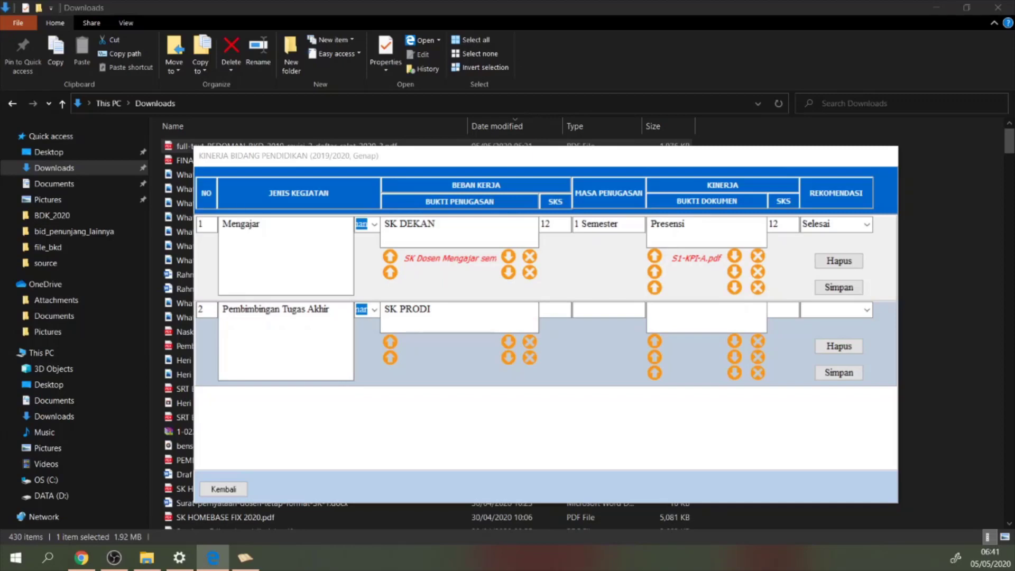
Scroll the guideline PDF to the Lampiran 7 table and check row B's SKS value
left_click_drag(0, 212, 478, 3)
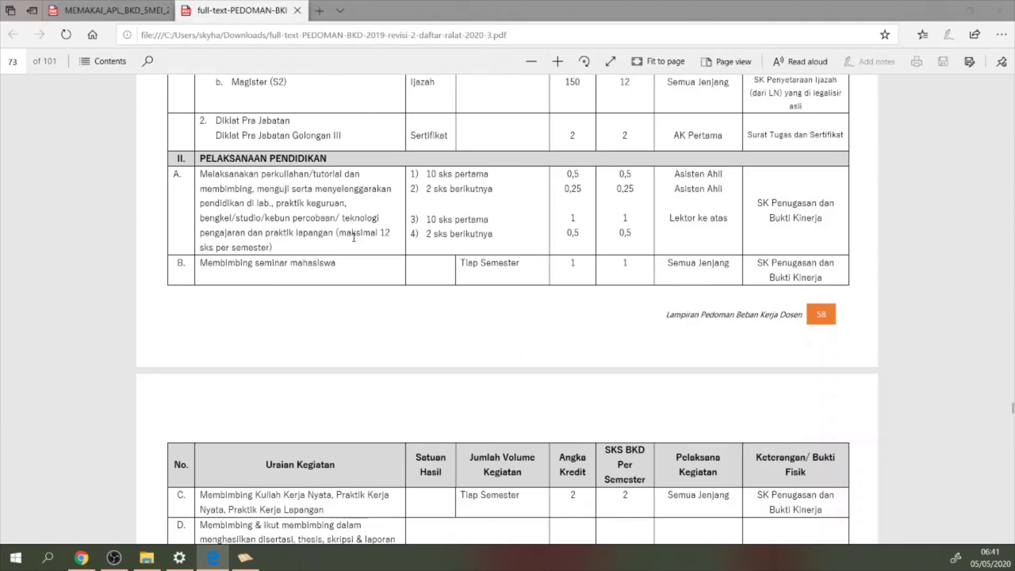
scroll(353, 238, "up", 2)
scroll(367, 288, "up", 4)
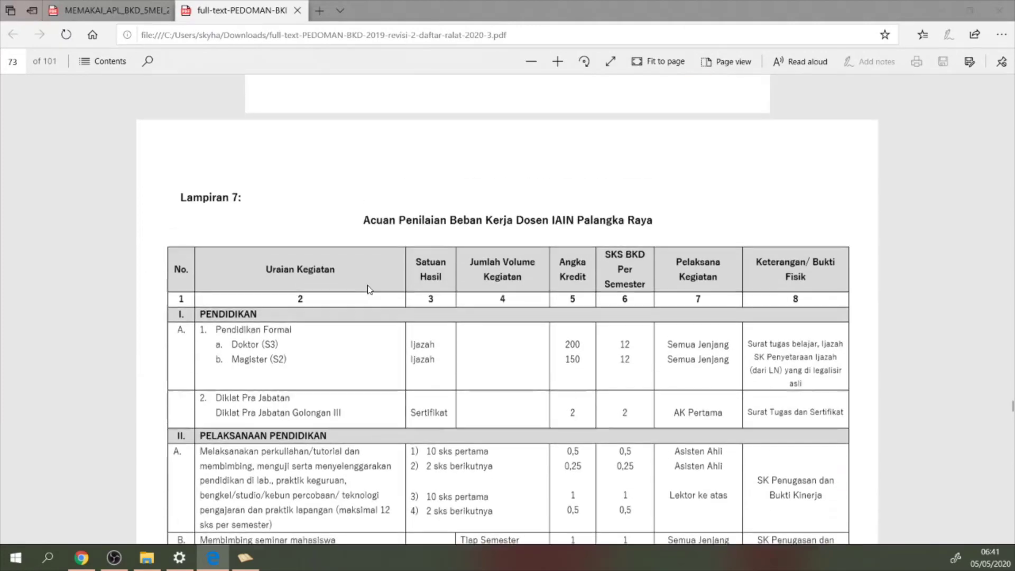
scroll(356, 189, "down", 2)
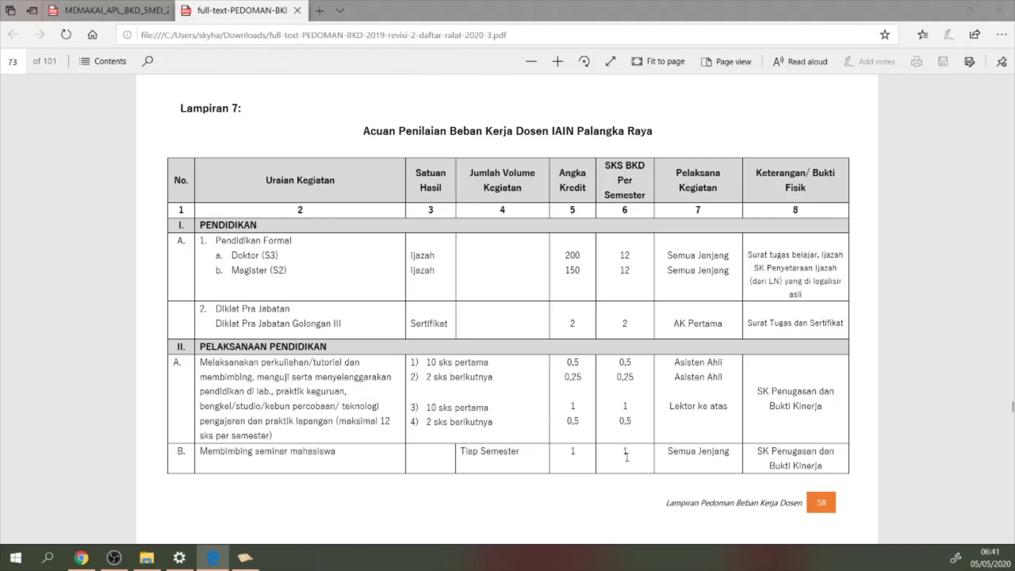
left_click_drag(630, 454, 625, 455)
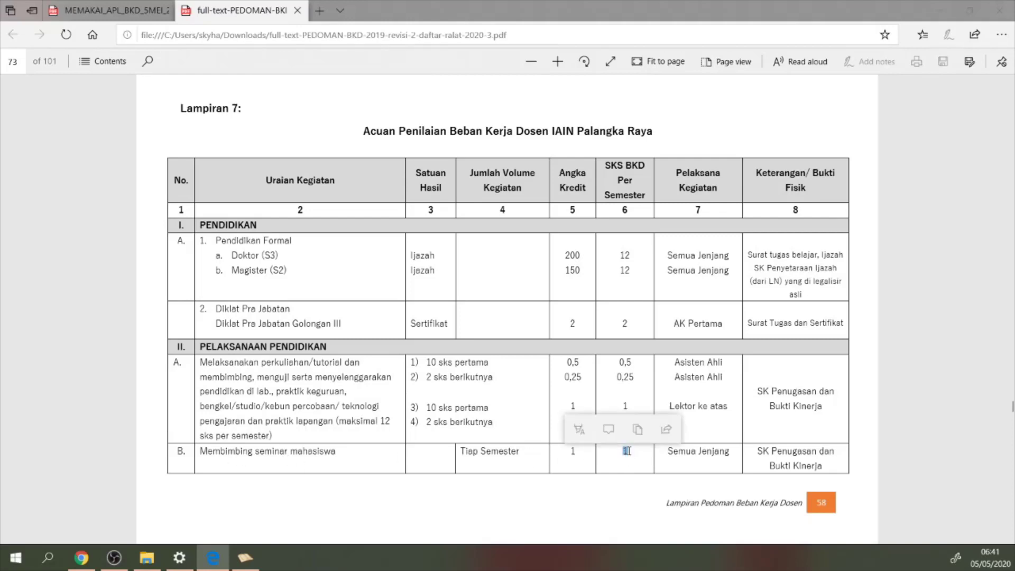
left_click(639, 449)
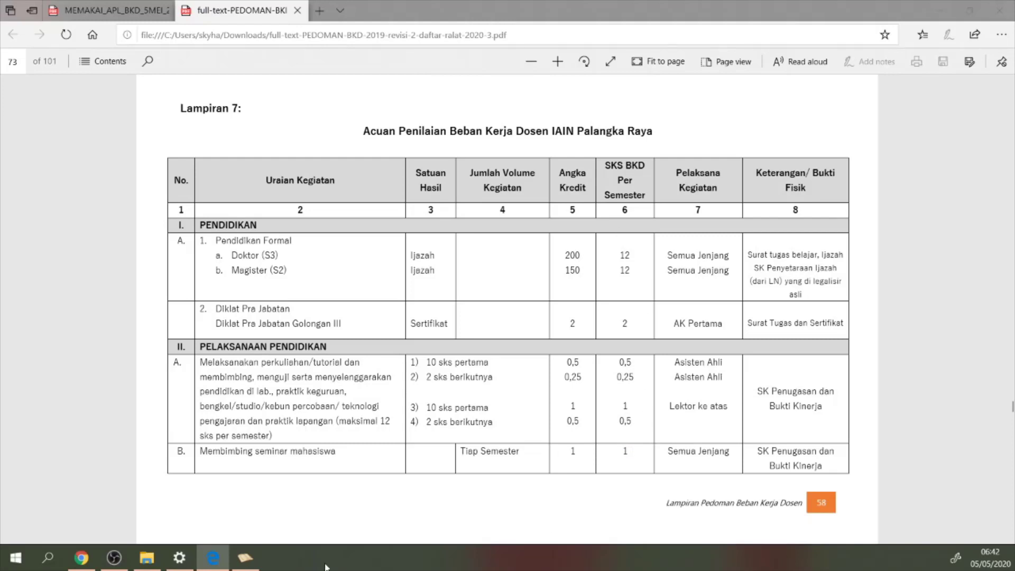
left_click(245, 558)
Give row 2 1 SKS, 1 semester, Berita Acara Seminar evidence and recommendation Selesai
left_click(565, 309)
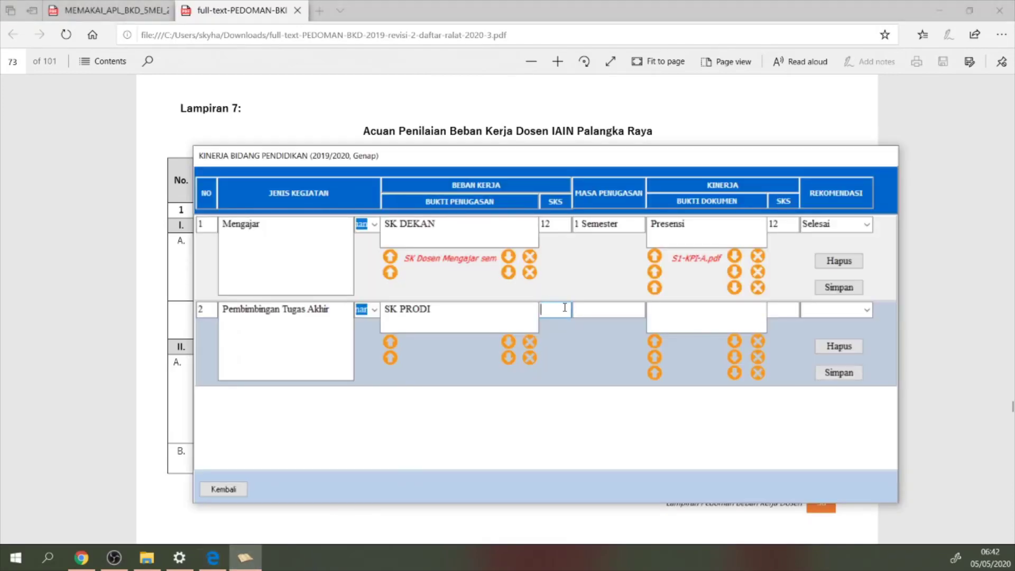
type("1")
left_click(629, 312)
type("1 semester")
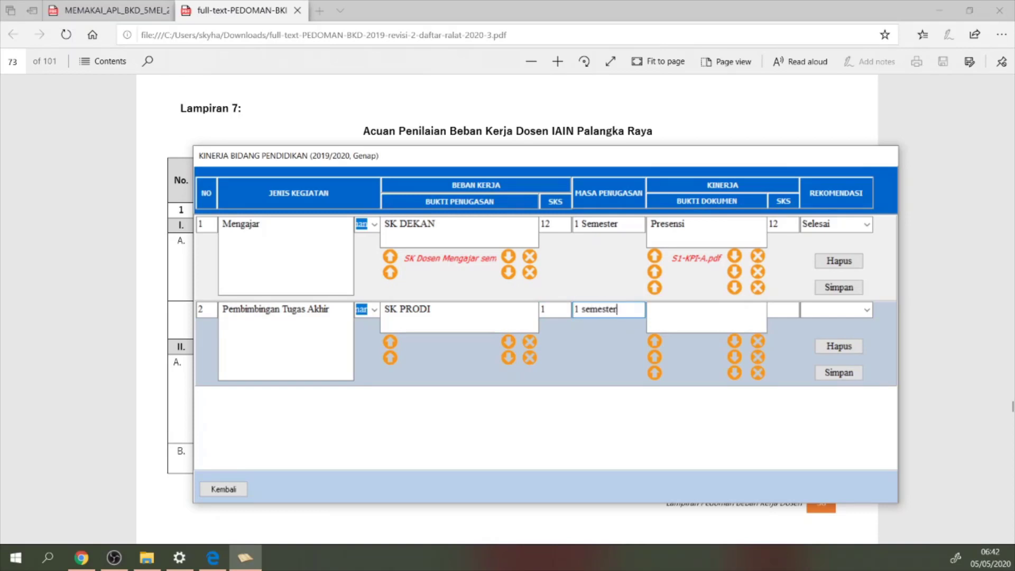
key("Tab")
type("Berita A")
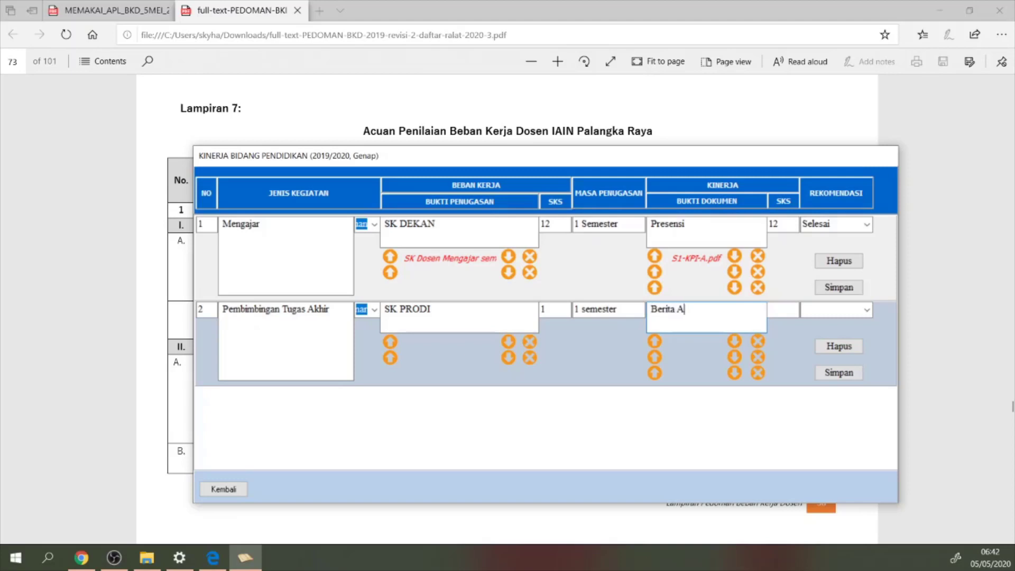
type("cara Seminar")
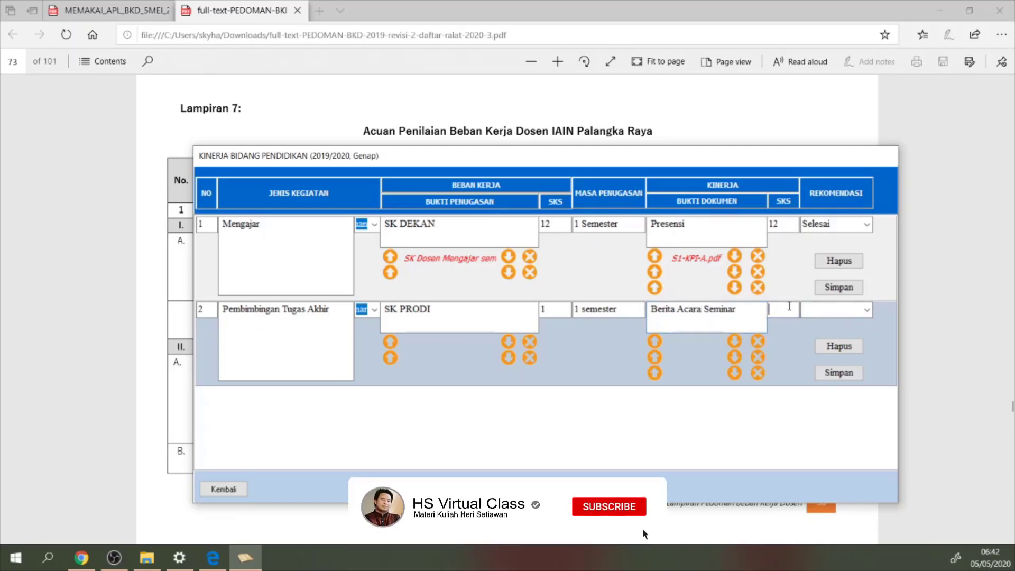
type("1")
key("Tab")
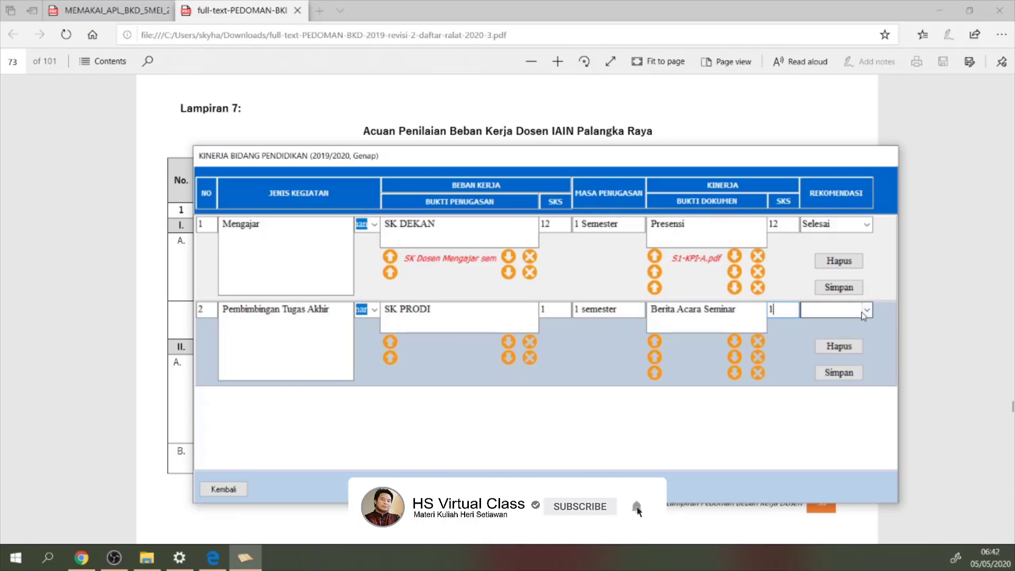
left_click(864, 312)
left_click(839, 324)
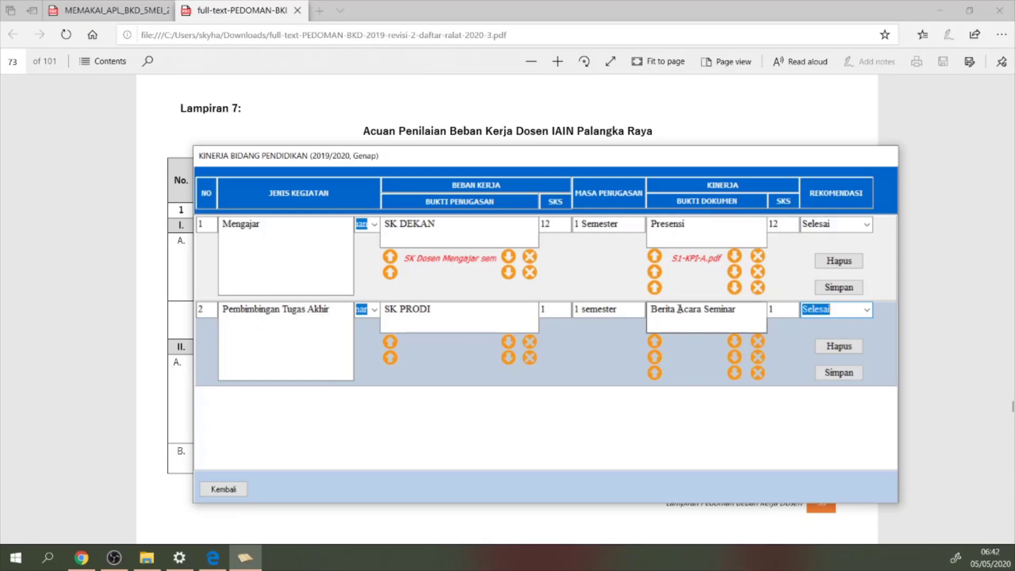
Upload S1-KPI-B.pdf from the RekapAbsensiIAIN folder as row 2's performance evidence
left_click(655, 342)
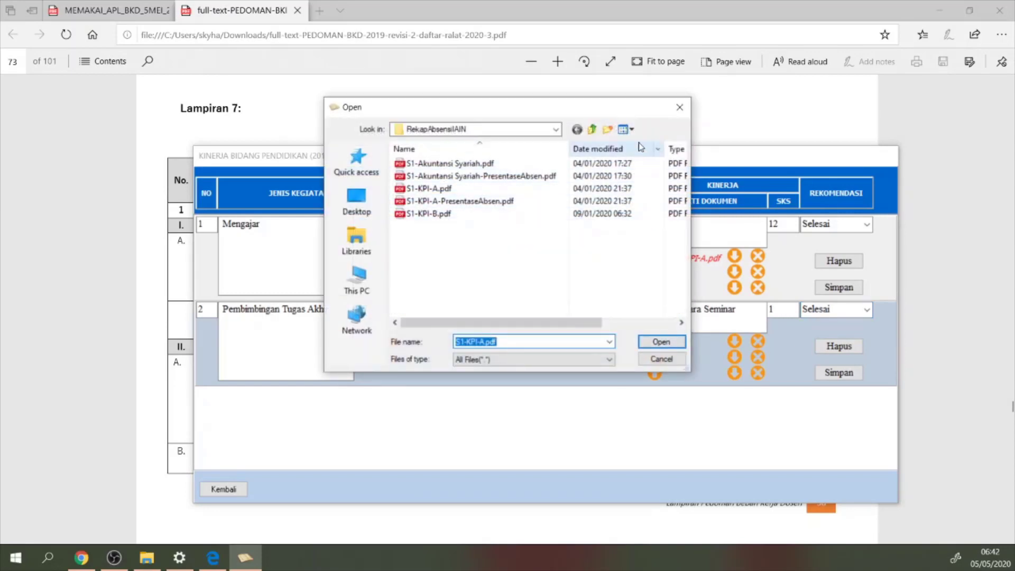
left_click(592, 129)
scroll(428, 291, "down", 1)
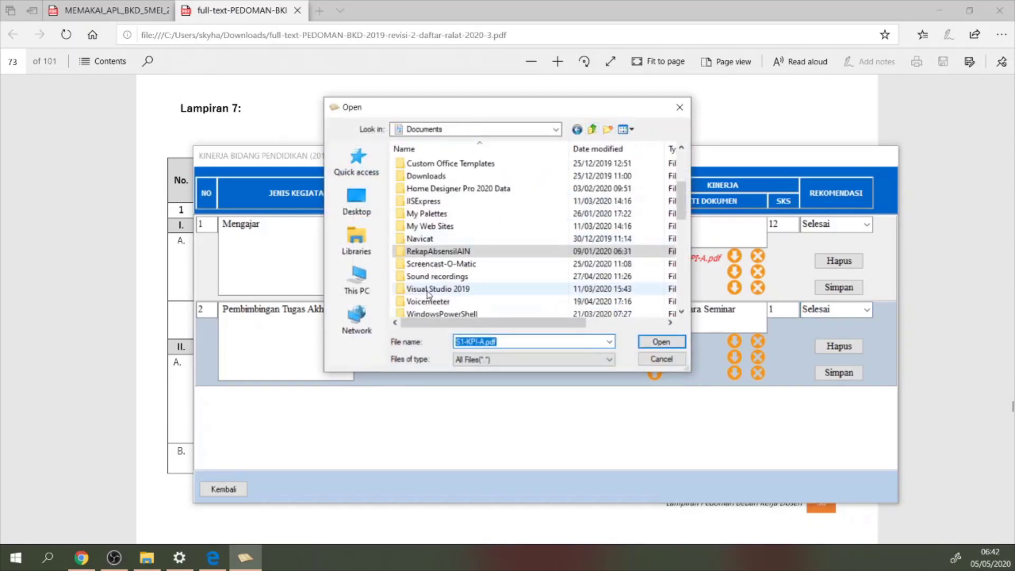
double_click(439, 252)
double_click(439, 217)
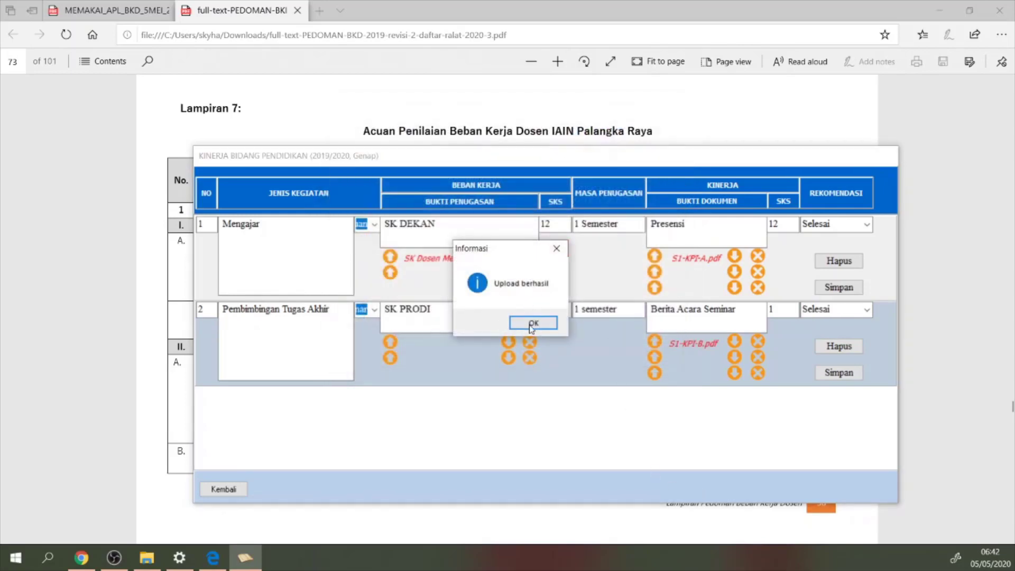
left_click(533, 324)
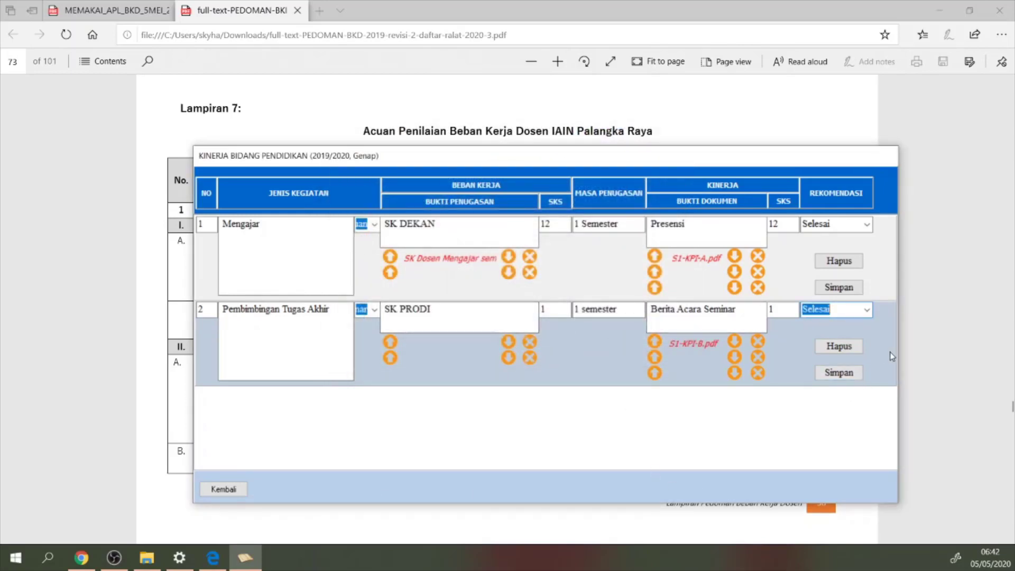
Save the Pembimbingan Tugas Akhir row
left_click(839, 372)
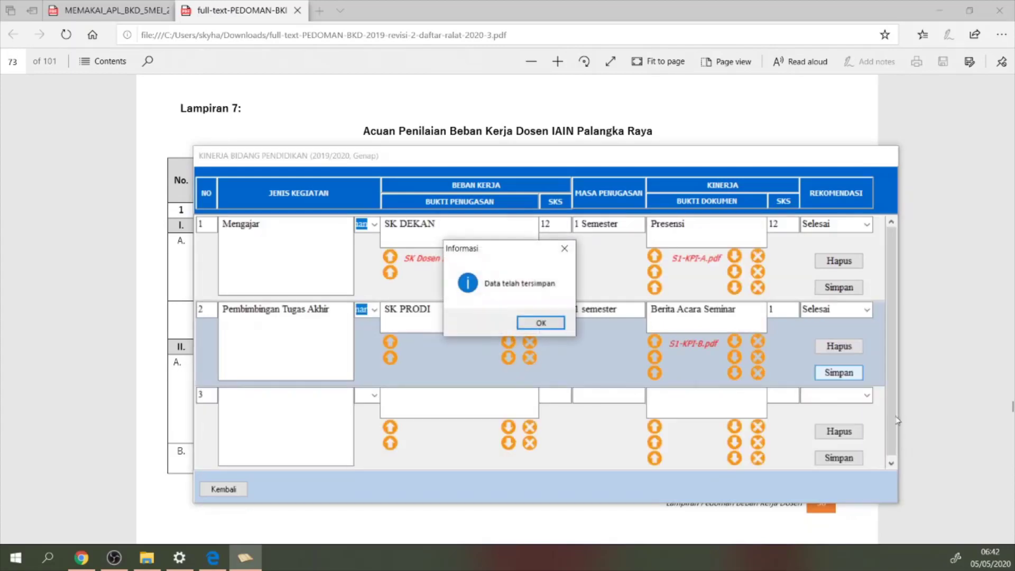
left_click(550, 317)
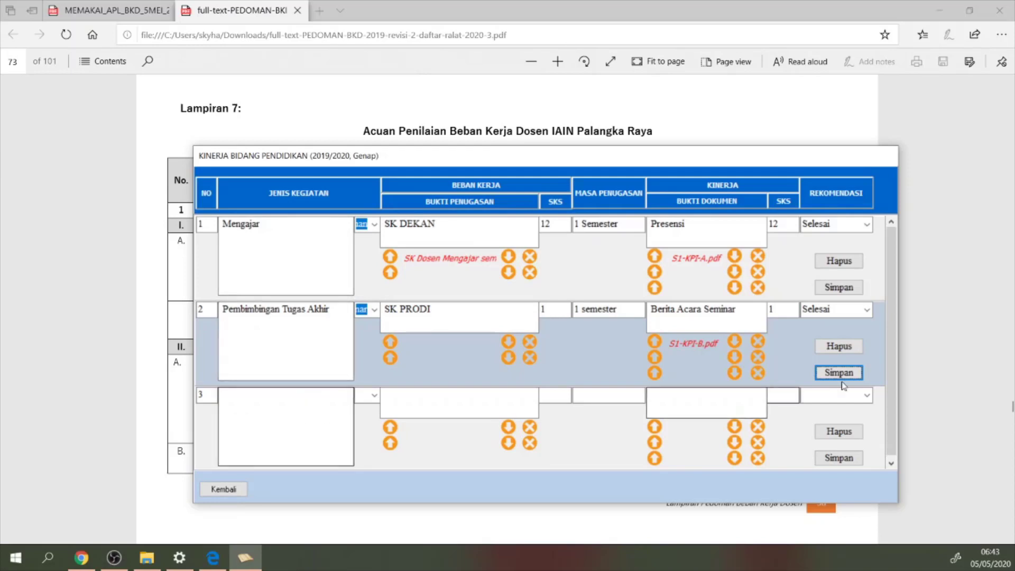
left_click_drag(892, 409, 892, 418)
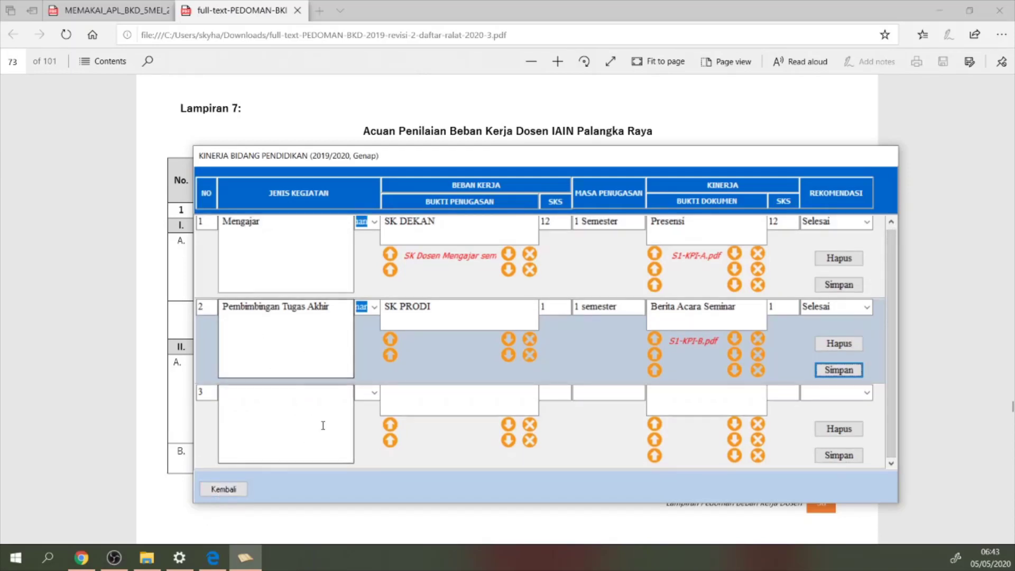
Return to the BKD main menu, view the file_bkd folder in Explorer, and exit BKD
left_click(224, 489)
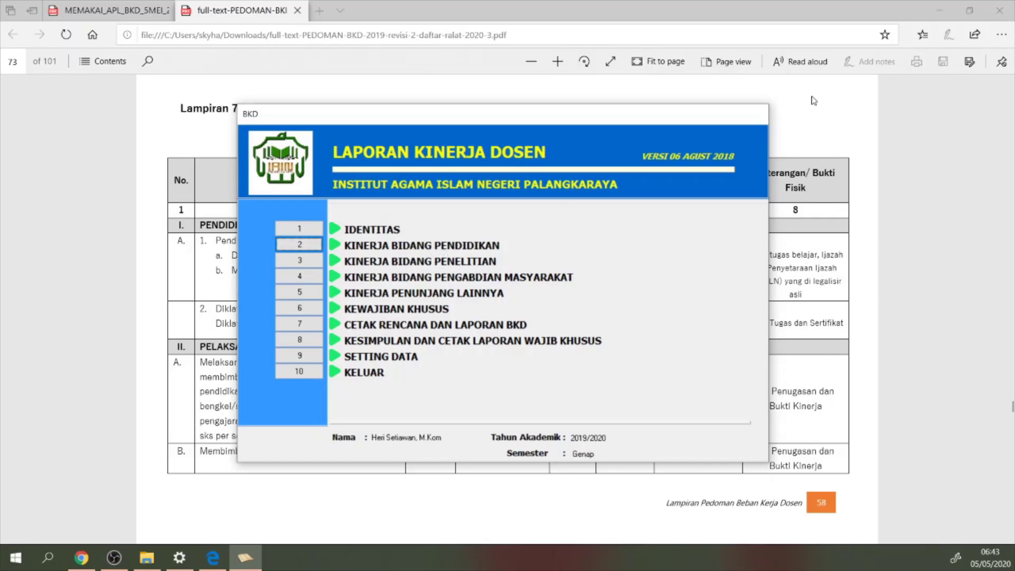
left_click(940, 10)
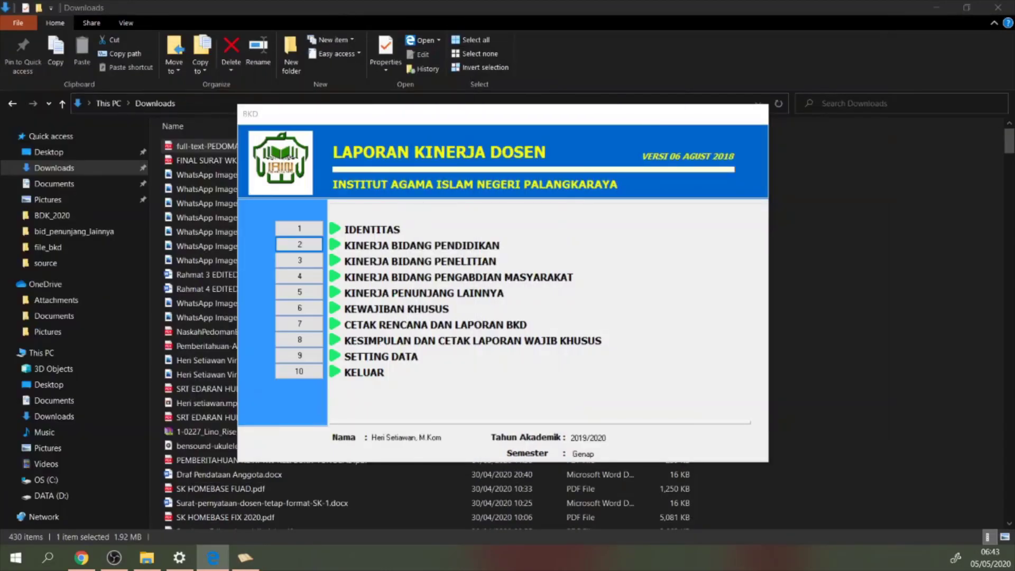
left_click(72, 231)
left_click(62, 249)
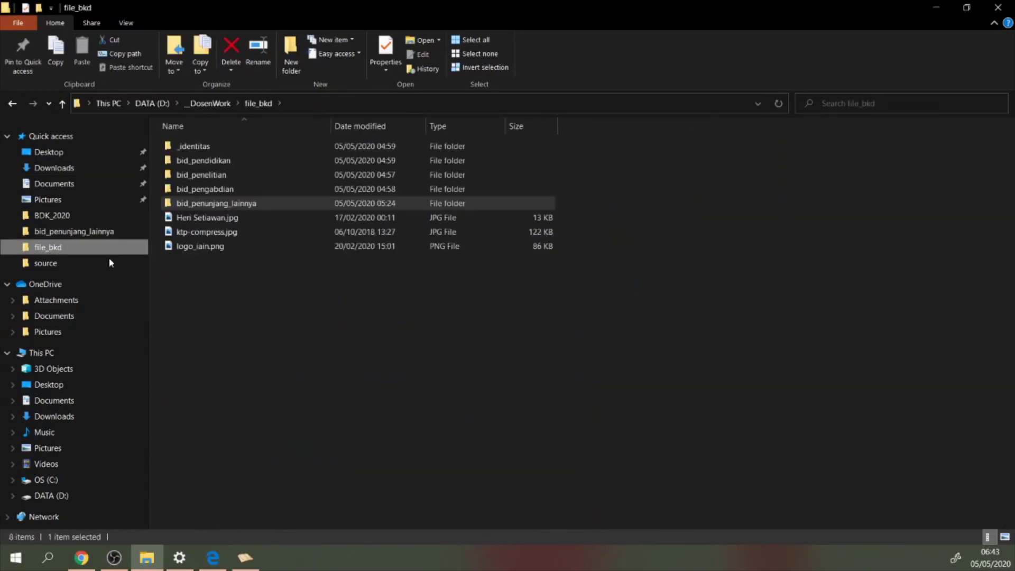
left_click(237, 559)
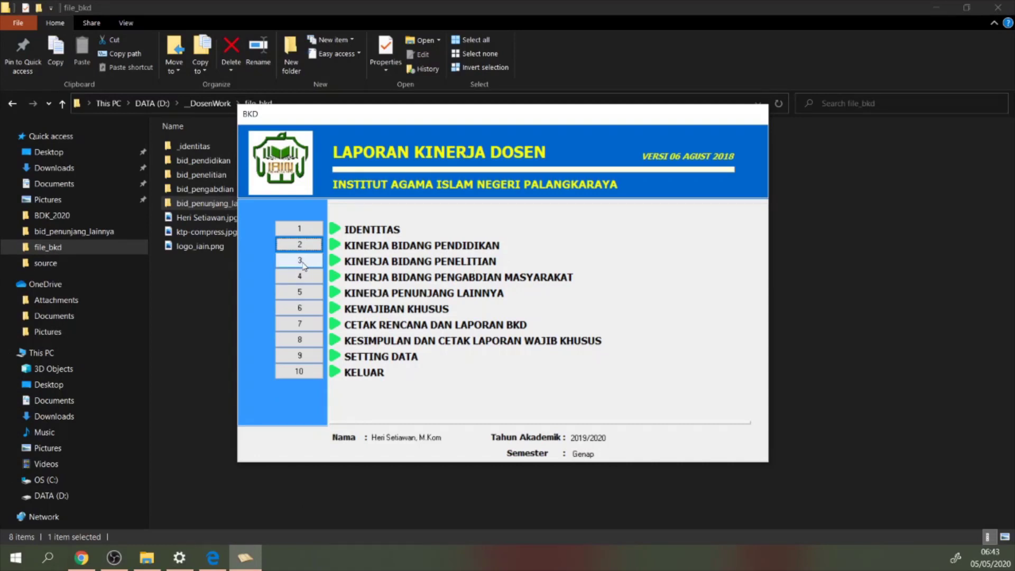
left_click(302, 372)
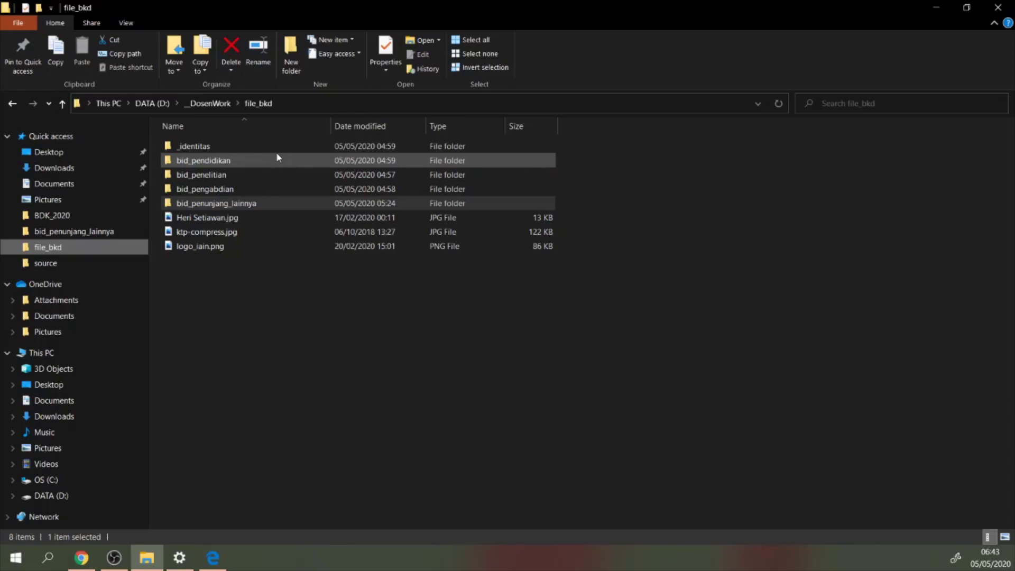
Launch the BKD program from the BDK_2020\Individu\Ver Mei 2018 folder
left_click(53, 217)
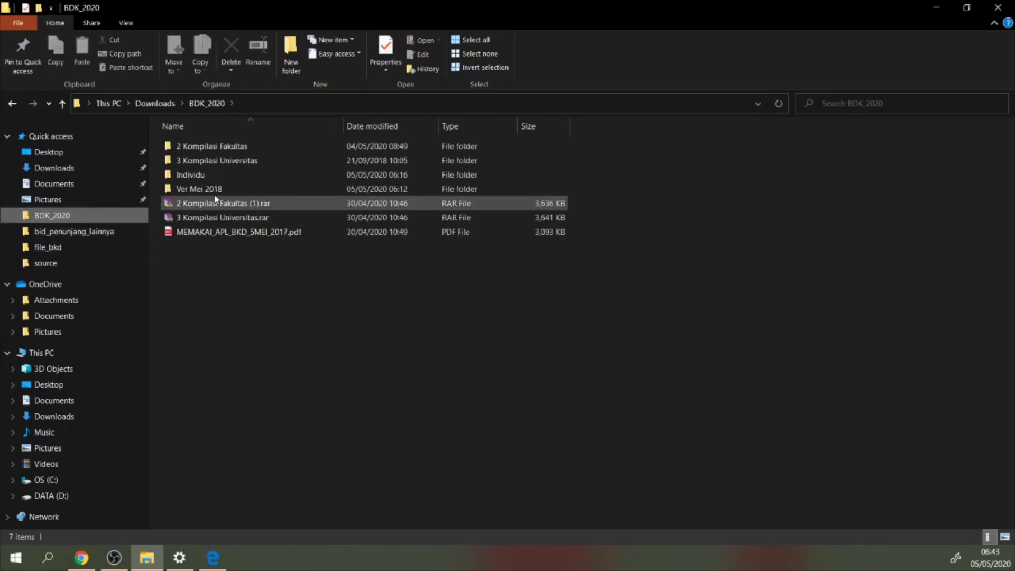
left_click(210, 178)
double_click(210, 179)
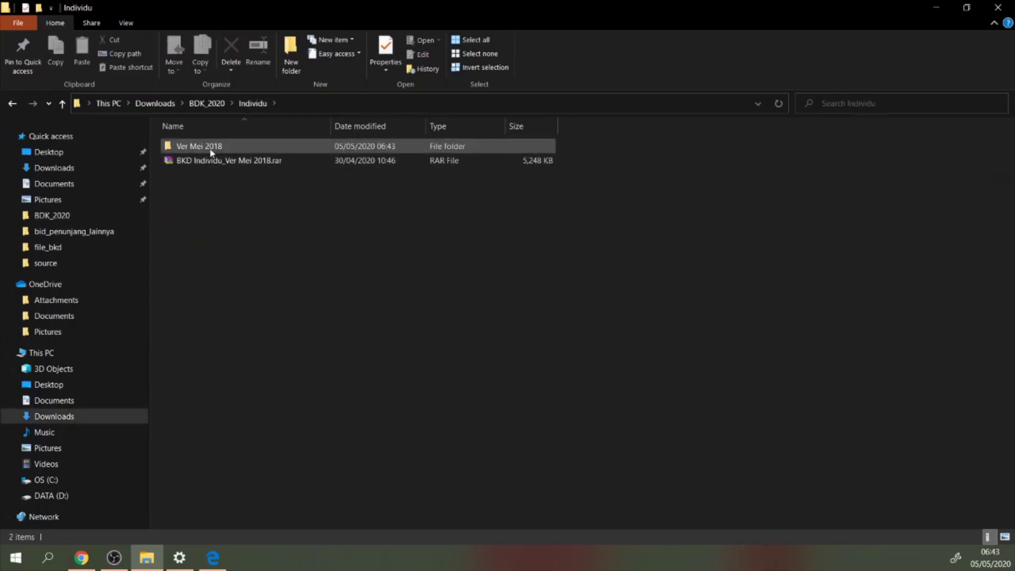
double_click(210, 149)
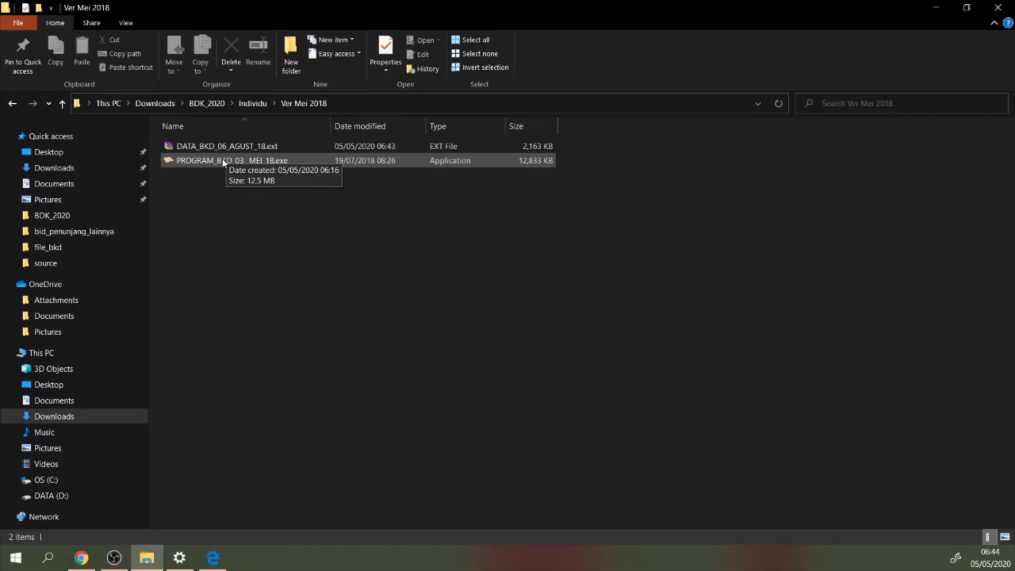
double_click(223, 160)
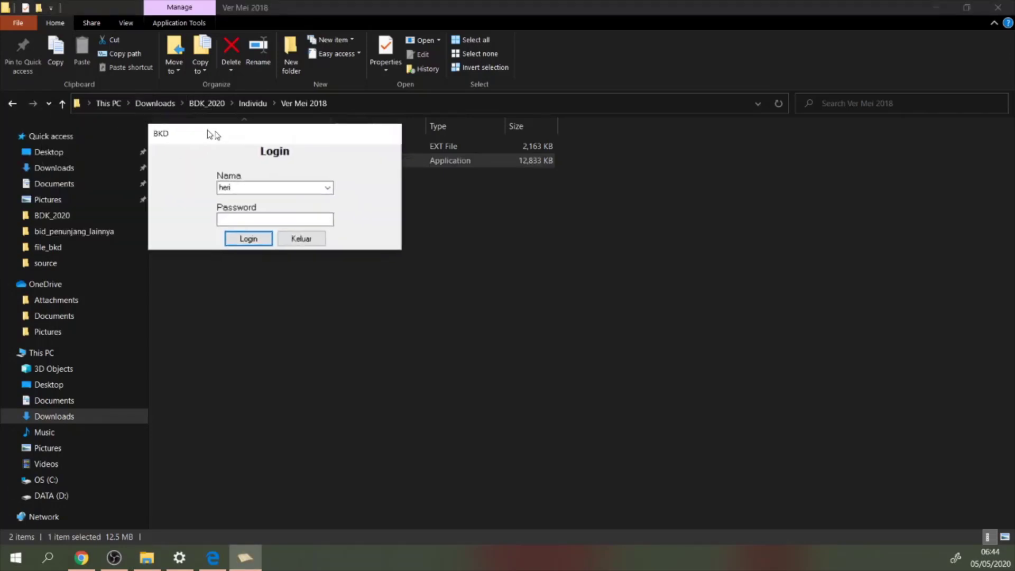
Log in to BKD with the user name and password
left_click_drag(208, 130, 459, 217)
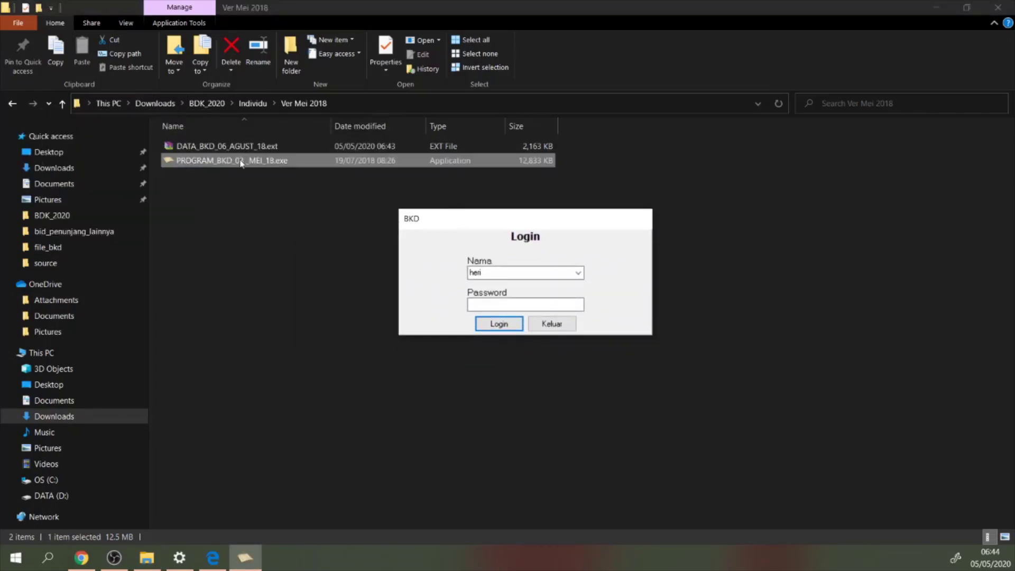
left_click(488, 273)
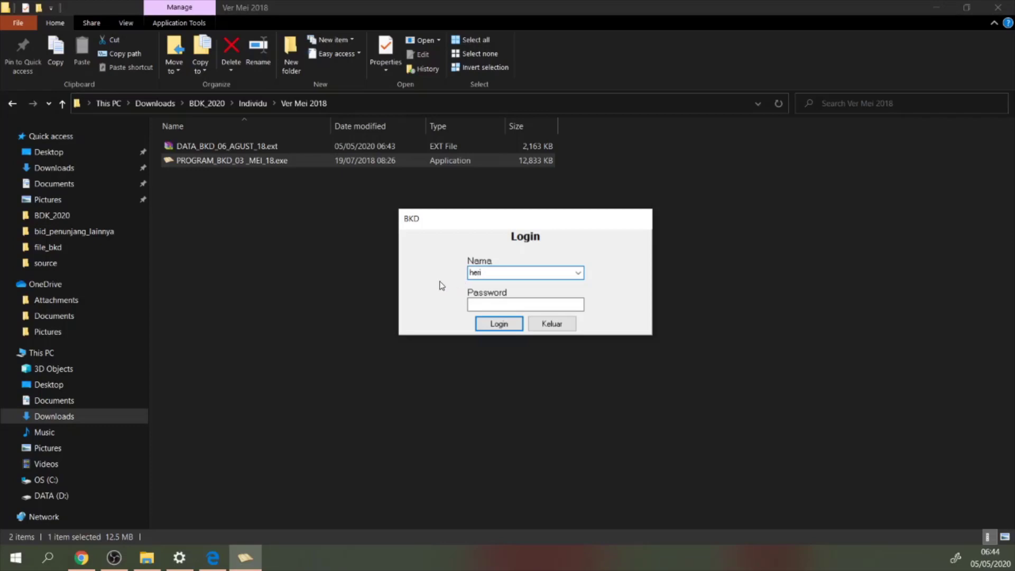
left_click(481, 305)
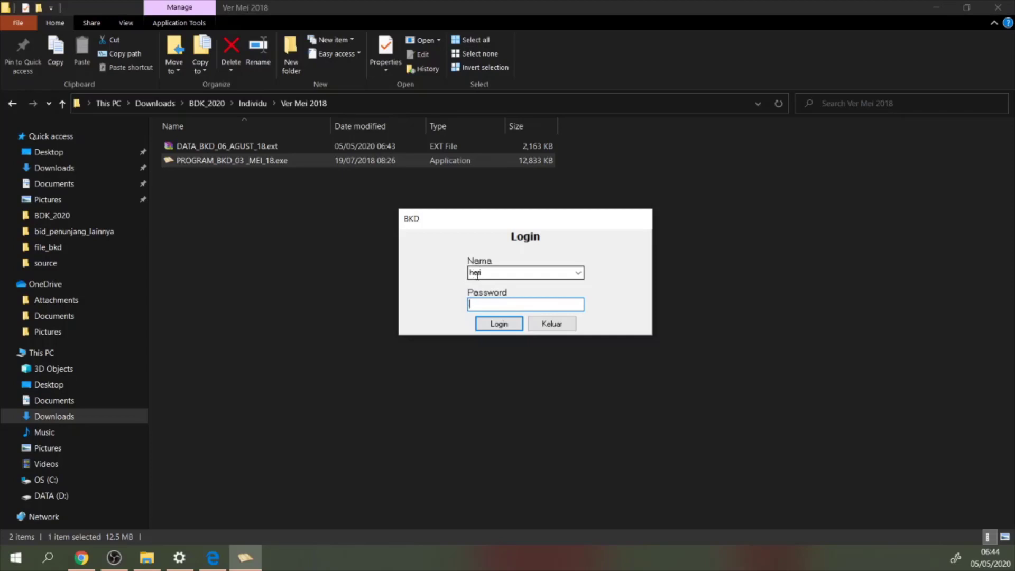
type("1")
left_click(516, 325)
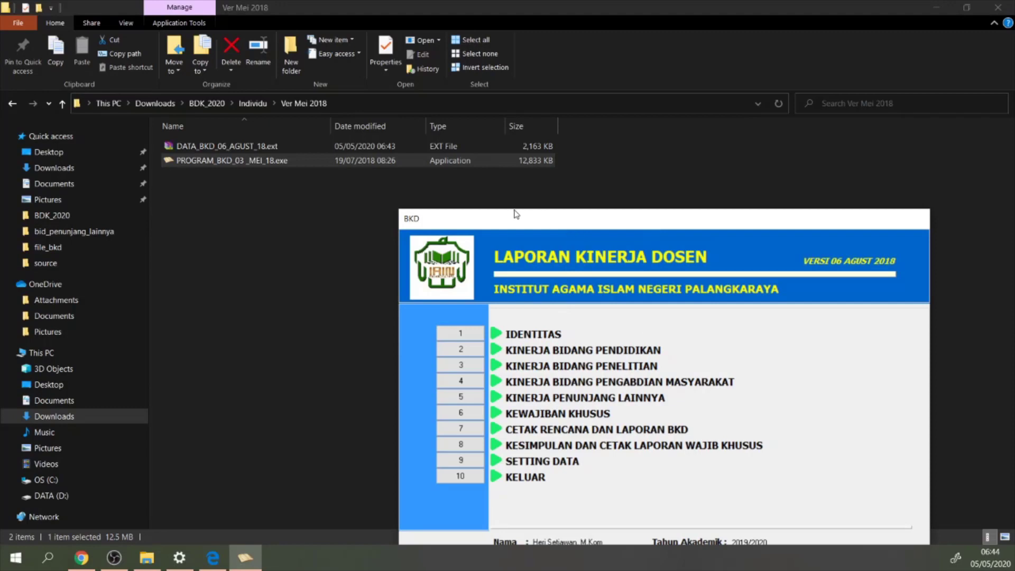
Open the Kinerja Bidang Penelitian form from the main menu
left_click_drag(545, 226, 445, 124)
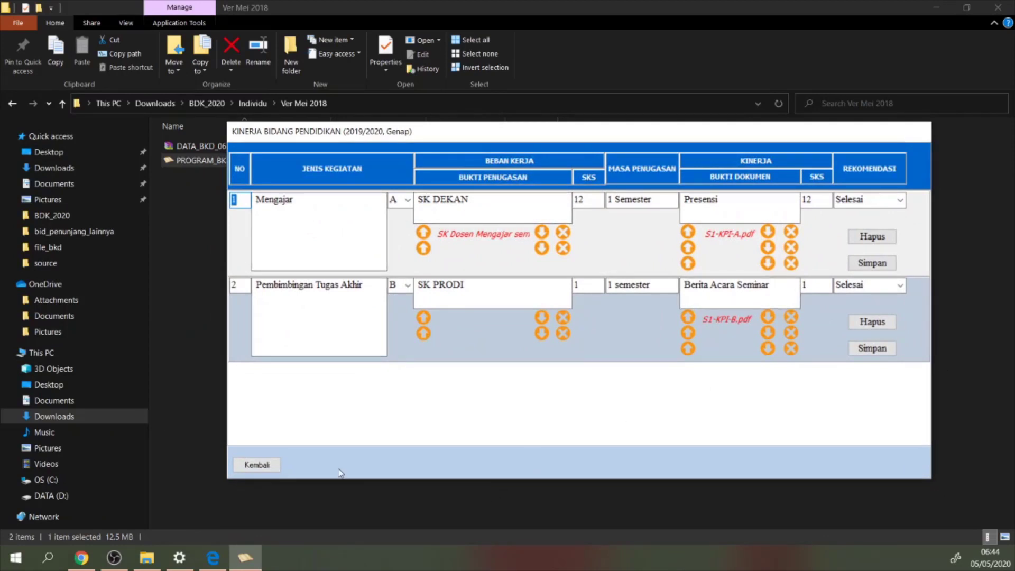
left_click(247, 469)
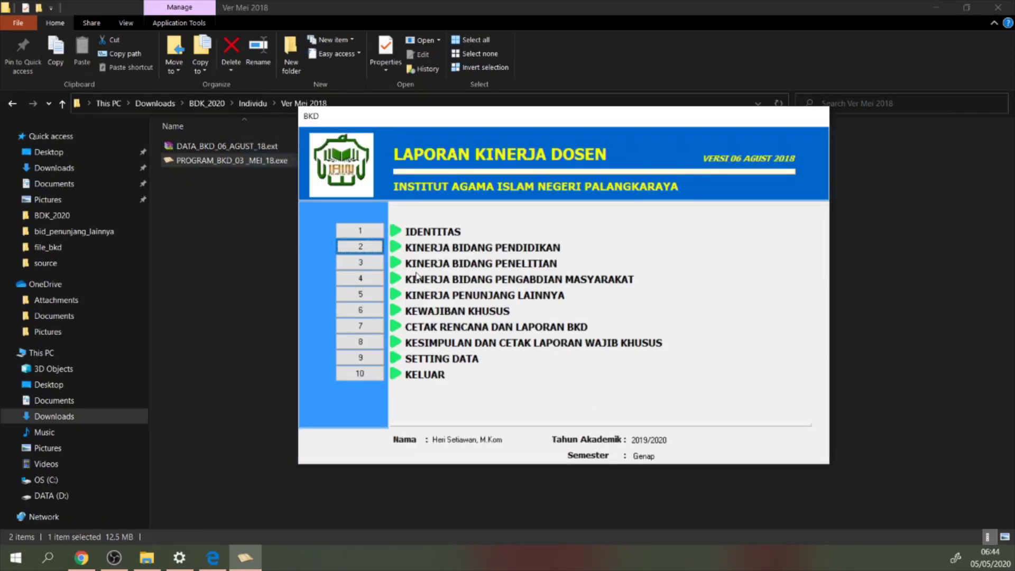
left_click(360, 263)
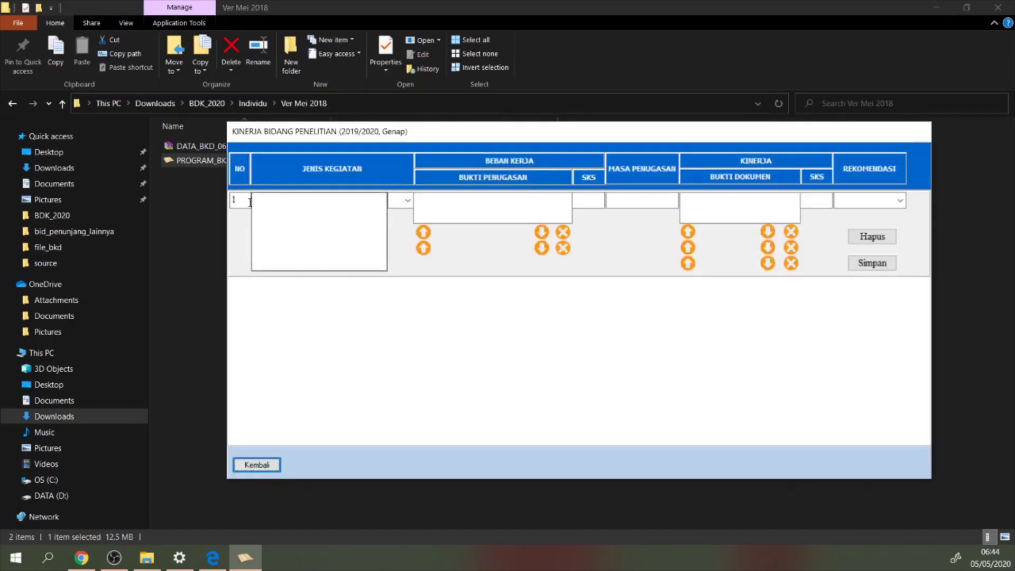
Enter 'Publish Jurnal Penelitian' with category Menghasilkan karya ilmiah in row 1
left_click(254, 201)
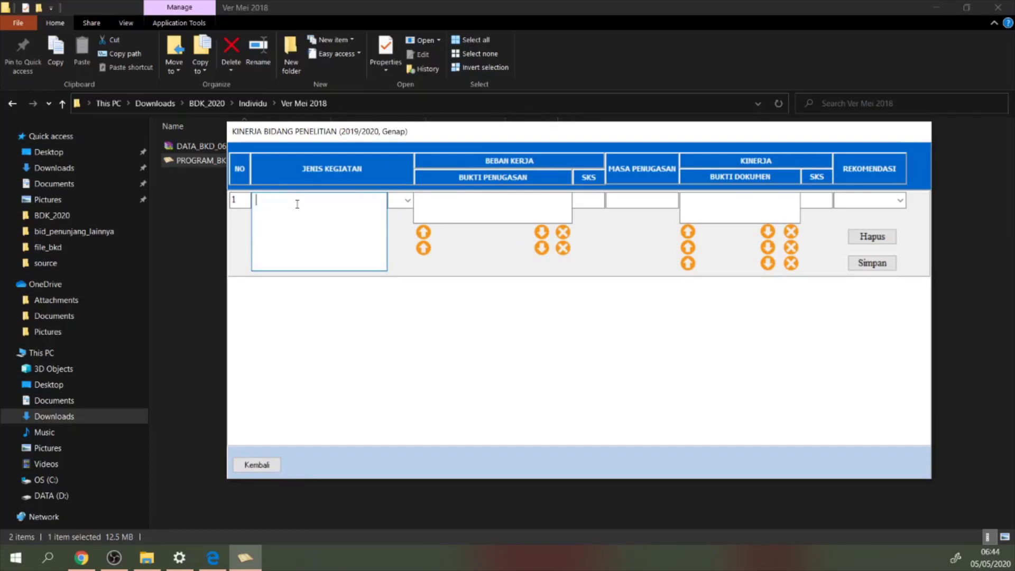
type("M")
key("BackSpace")
type("Publish Jurnal Penelitian")
left_click(408, 200)
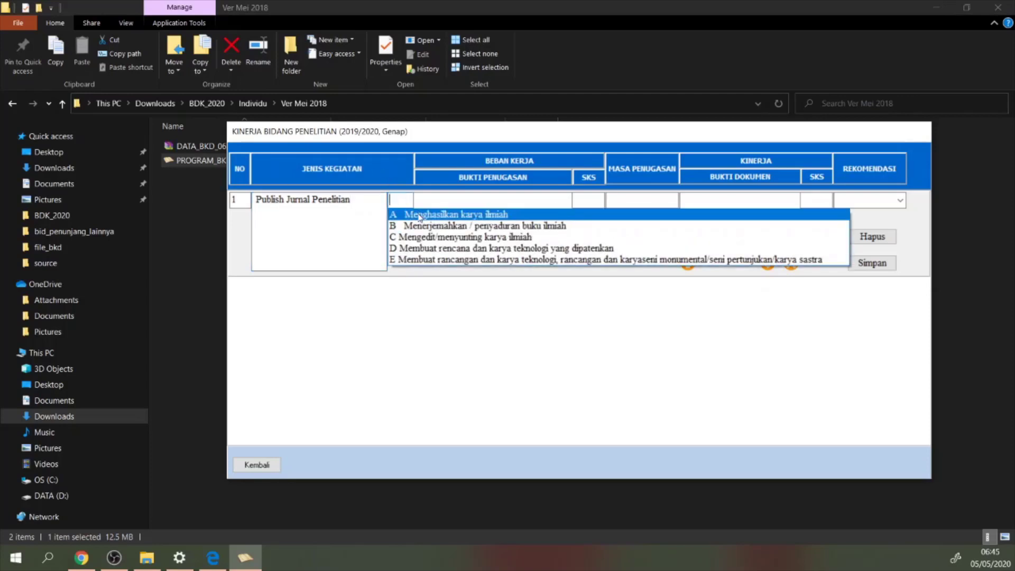
left_click(421, 215)
left_click(480, 206)
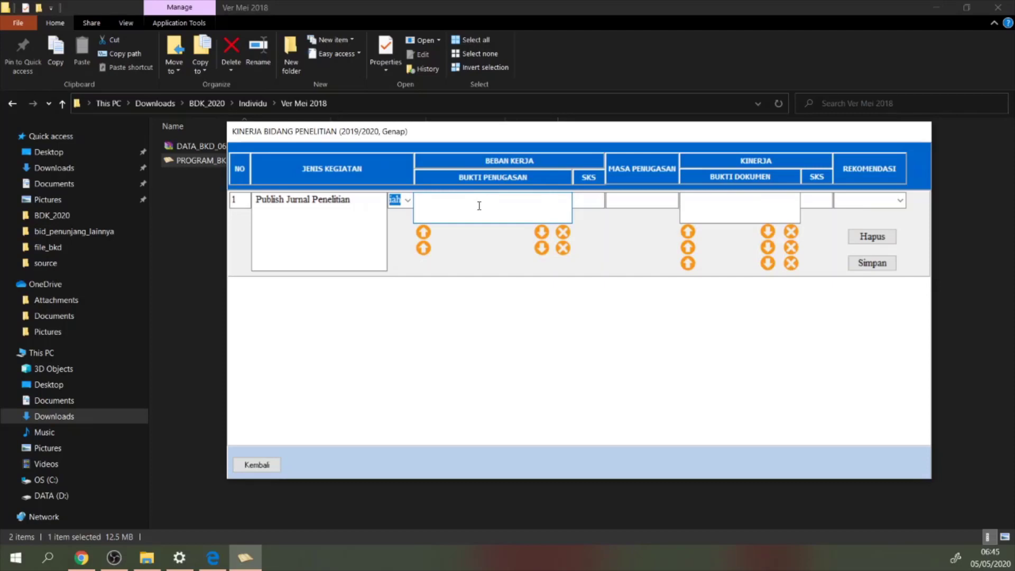
Enter SK LPPM as row 1's assignment evidence and move to the SKS field
type("SK LPPM")
key("Tab")
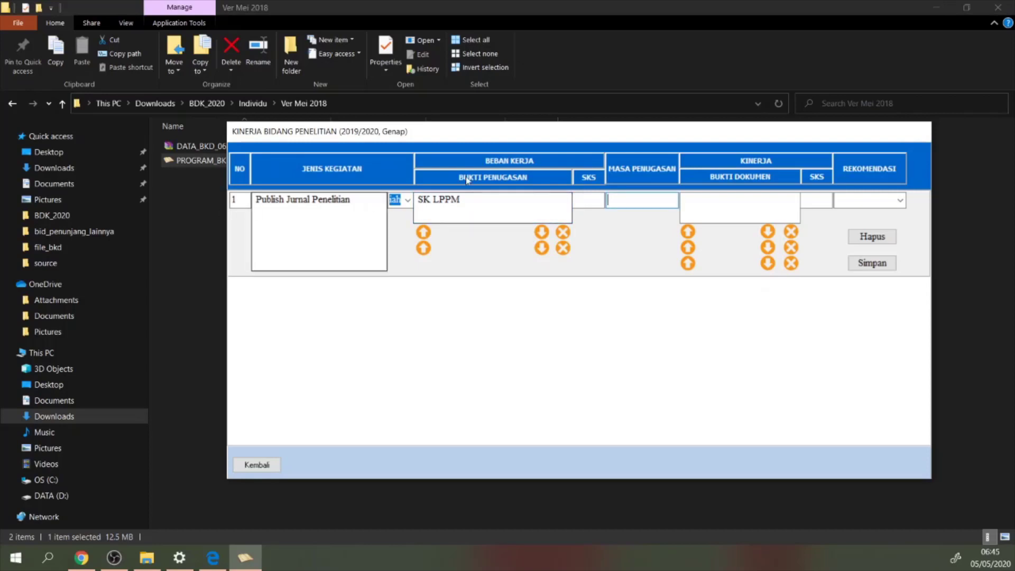
left_click(576, 203)
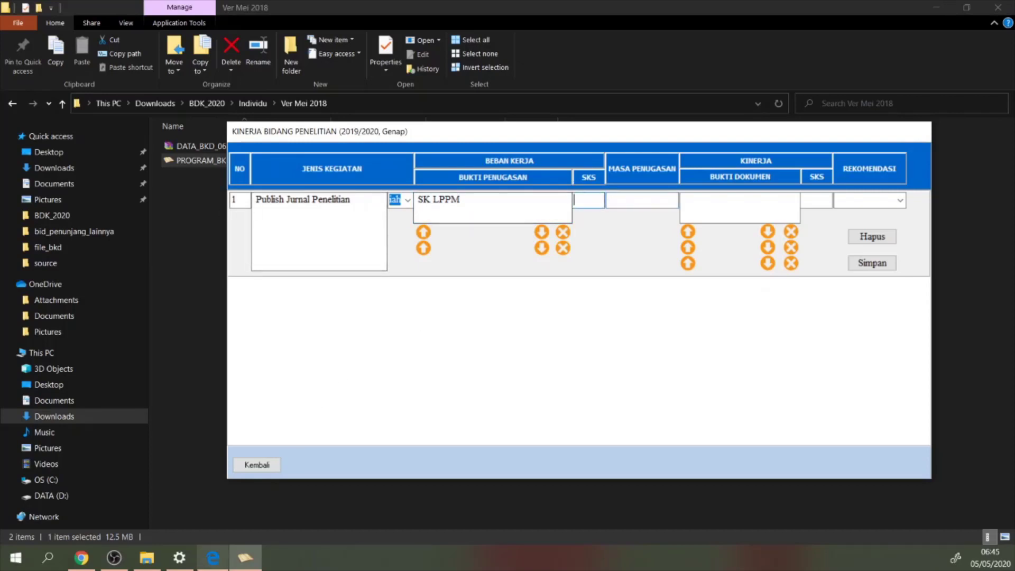
left_click(212, 558)
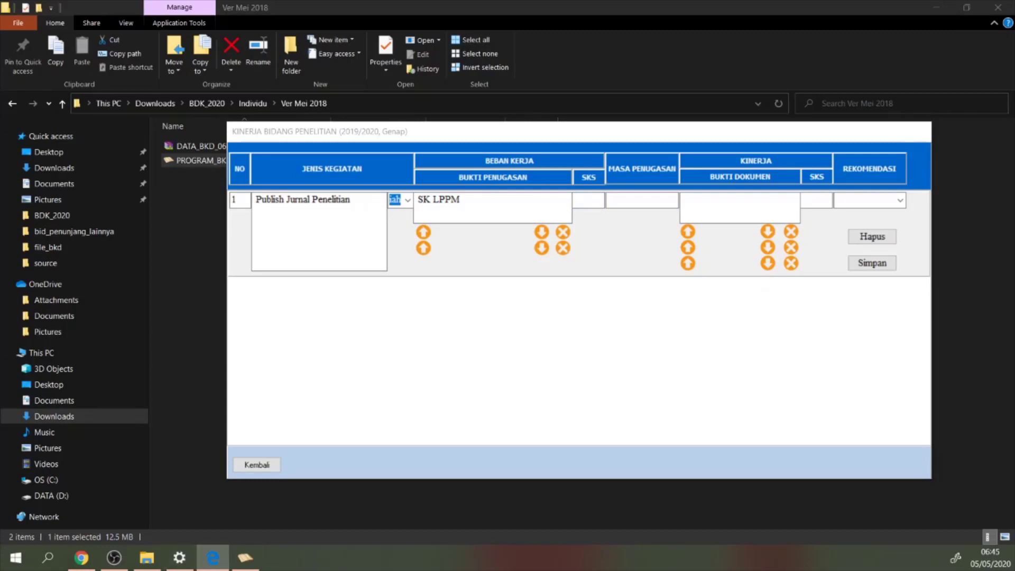
Bring the guideline PDF into view and maximize it
left_click_drag(1, 106, 550, 5)
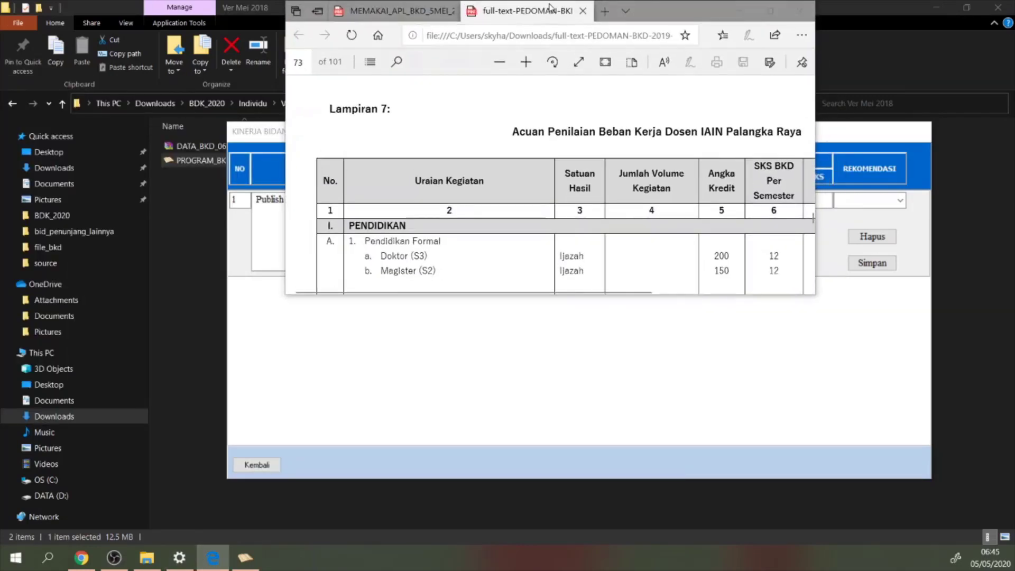
double_click(666, 8)
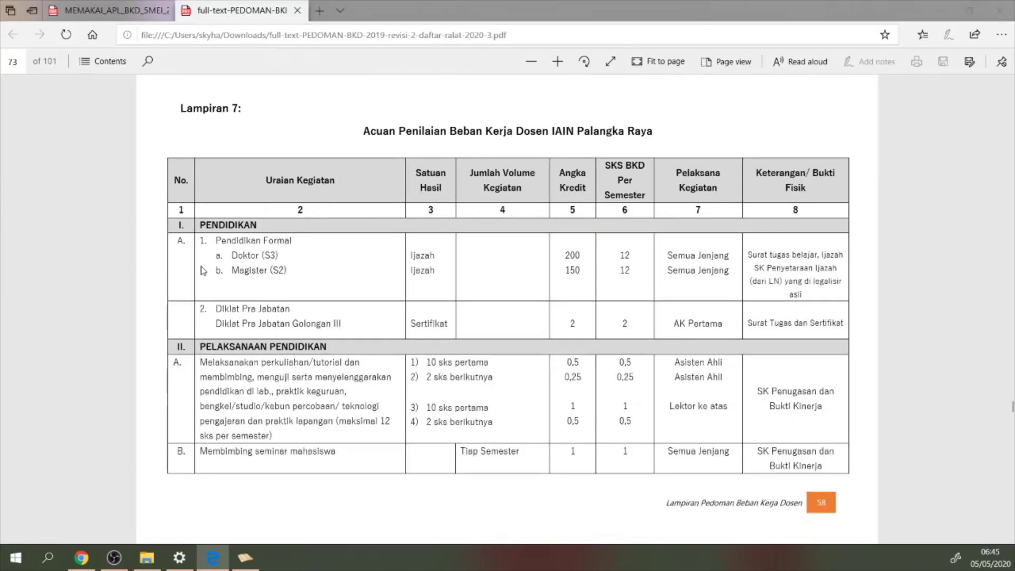
left_click_drag(208, 226, 260, 227)
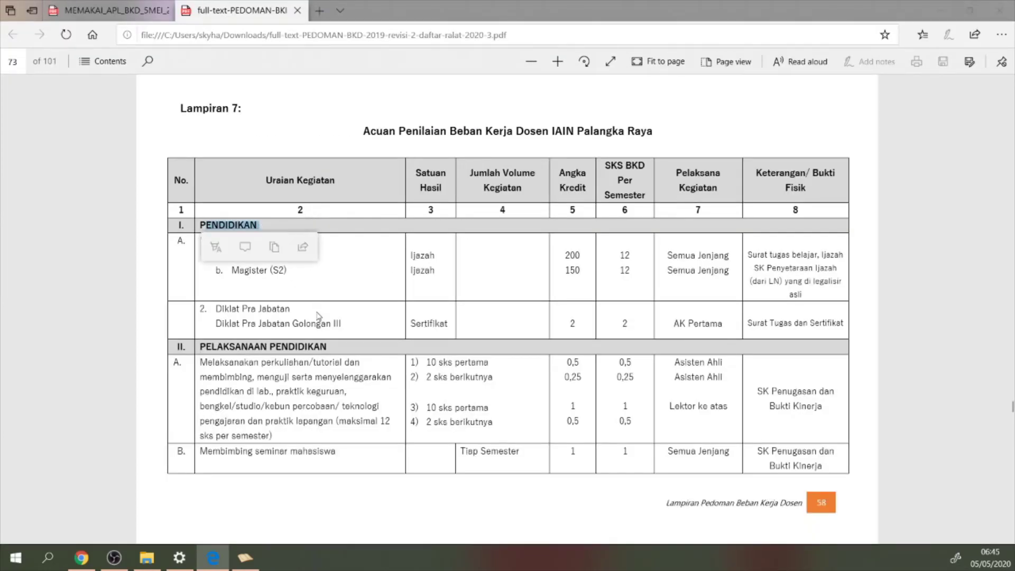
left_click(354, 354)
Scroll to the research credit table and mark 10 SKS for accredited national journals
scroll(274, 356, "down", 10)
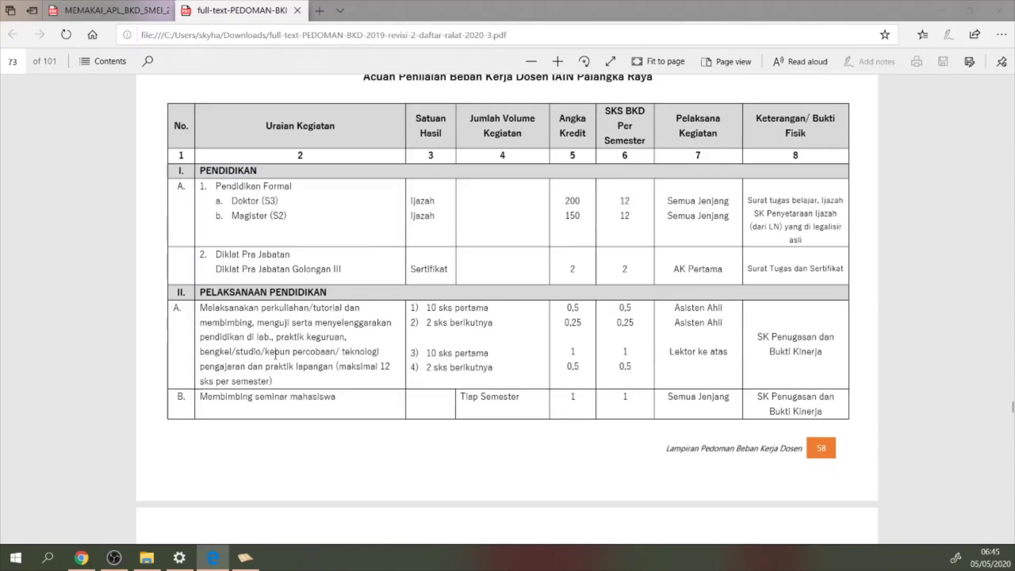
scroll(280, 354, "down", 10)
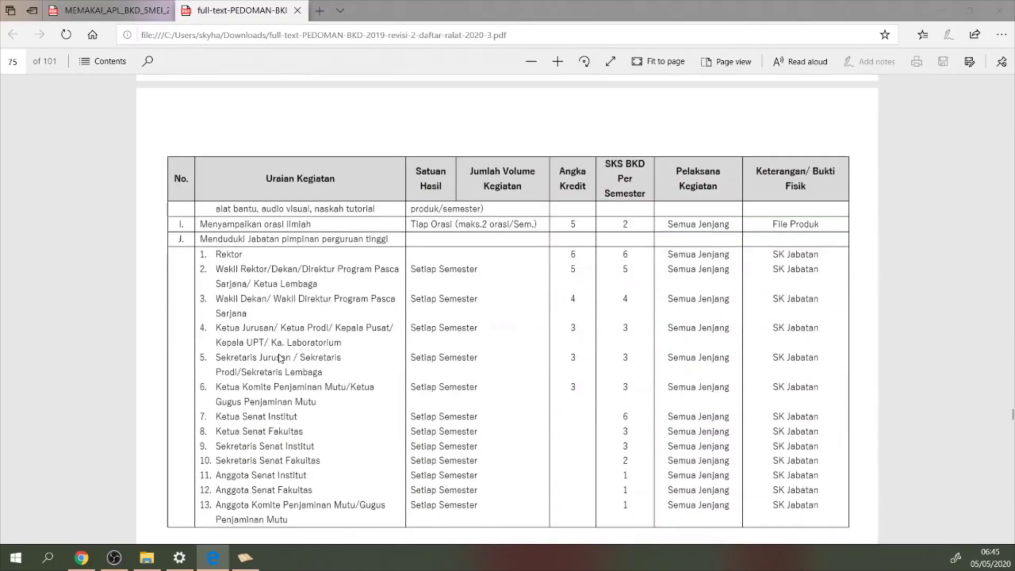
scroll(262, 228, "down", 10)
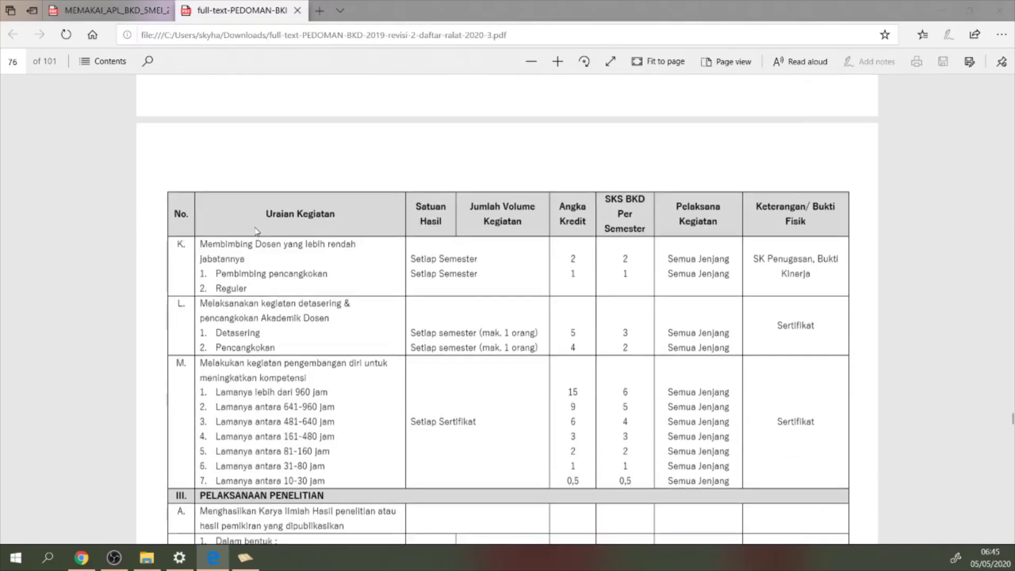
scroll(284, 321, "down", 3)
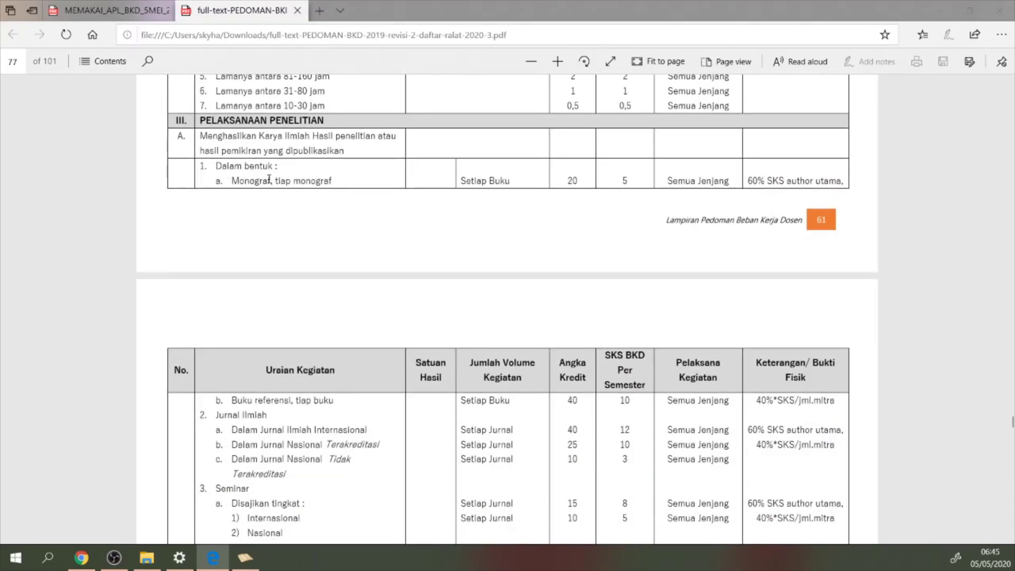
scroll(347, 176, "down", 2)
scroll(641, 190, "up", 2)
scroll(615, 182, "up", 6)
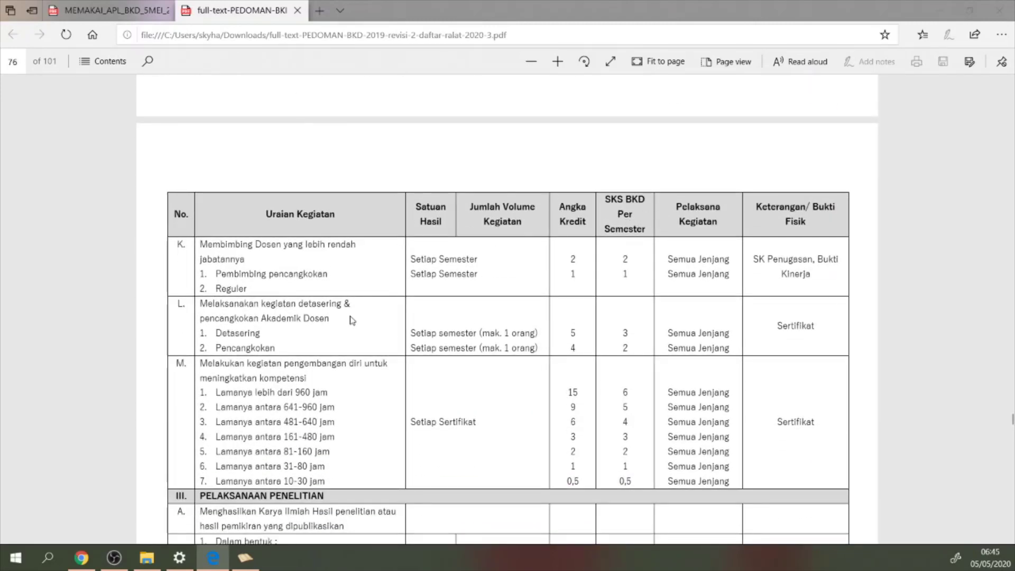
scroll(351, 320, "down", 10)
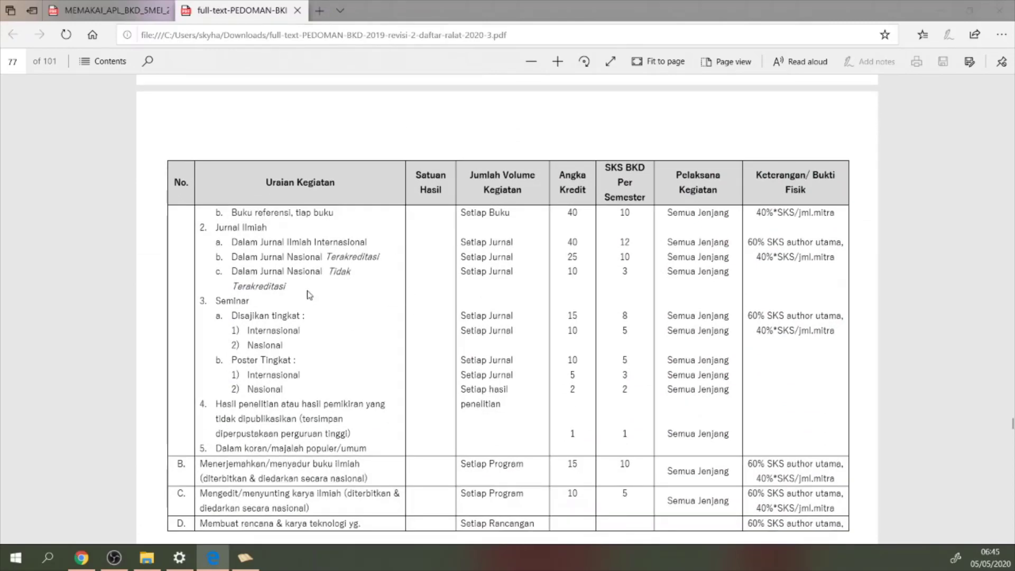
scroll(290, 306, "down", 3)
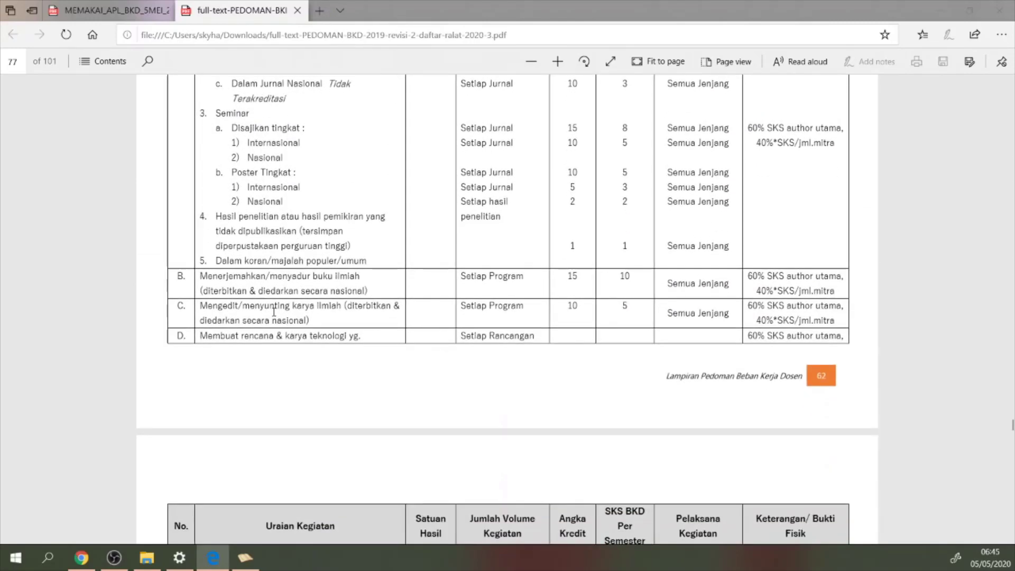
scroll(274, 312, "down", 2)
scroll(296, 286, "up", 2)
scroll(308, 272, "up", 6)
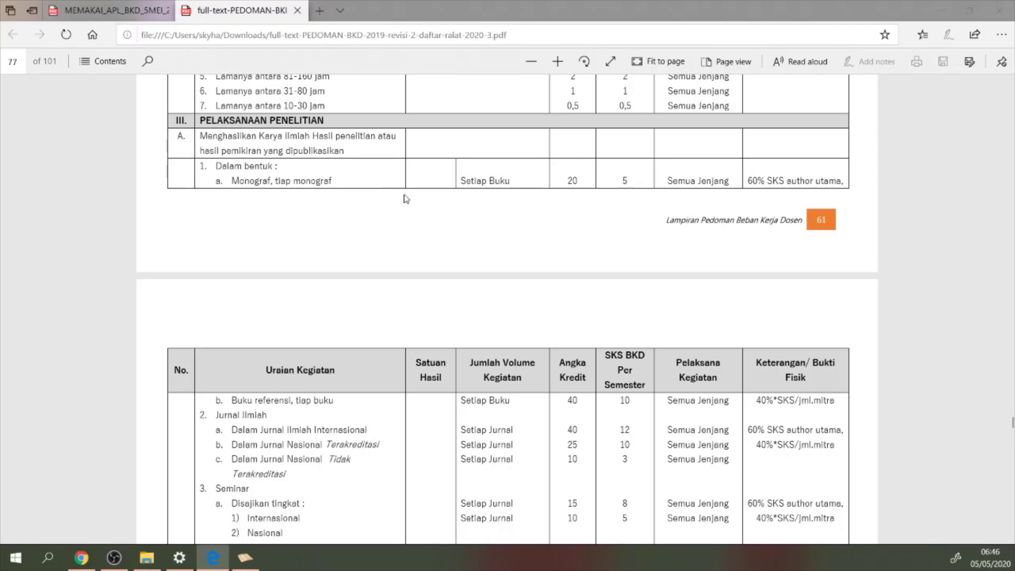
scroll(332, 426, "down", 2)
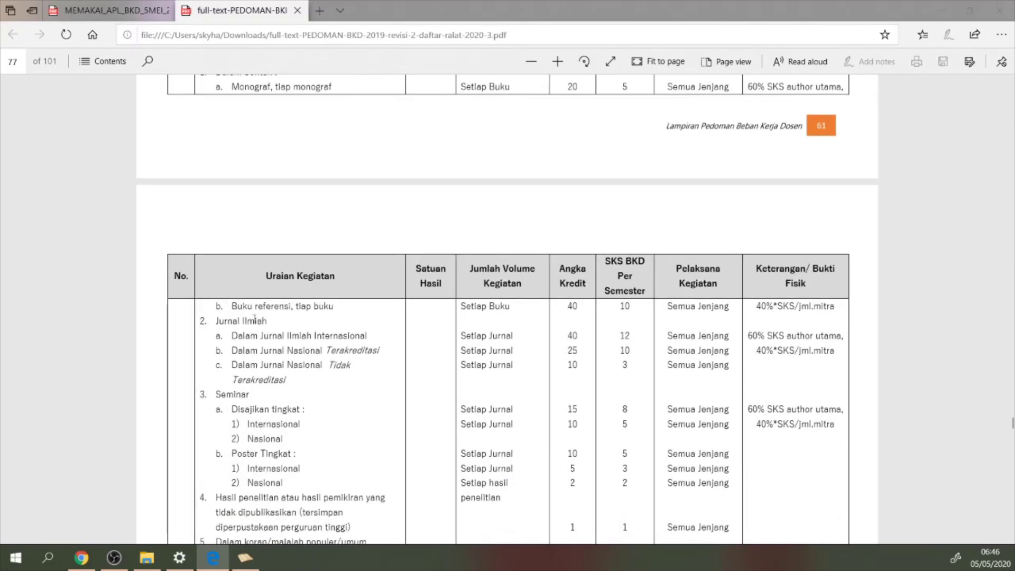
scroll(284, 336, "down", 2)
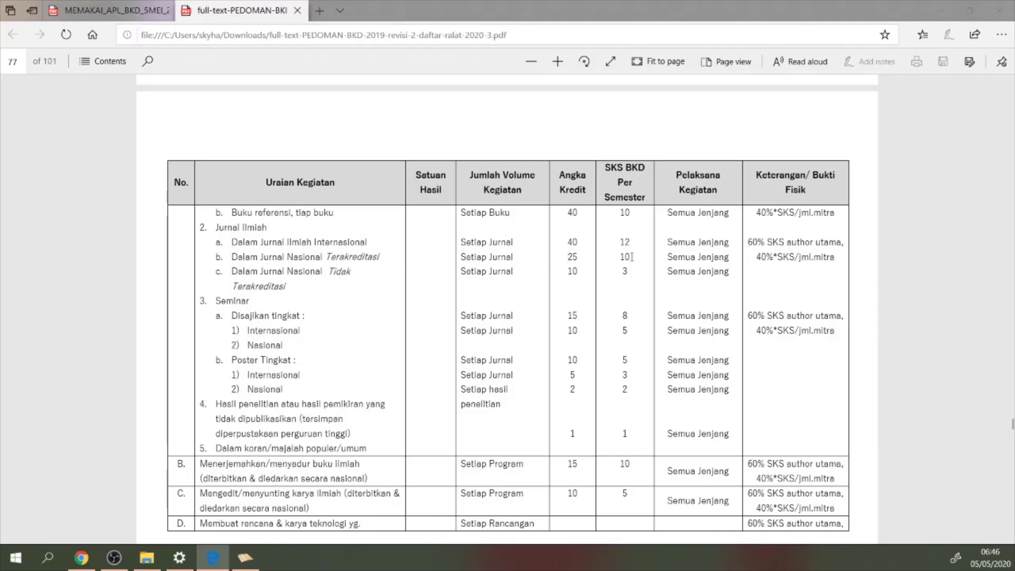
left_click_drag(632, 257, 623, 258)
Enter 10 SKS workload and a 1 Semester assignment period for the research row
left_click(244, 560)
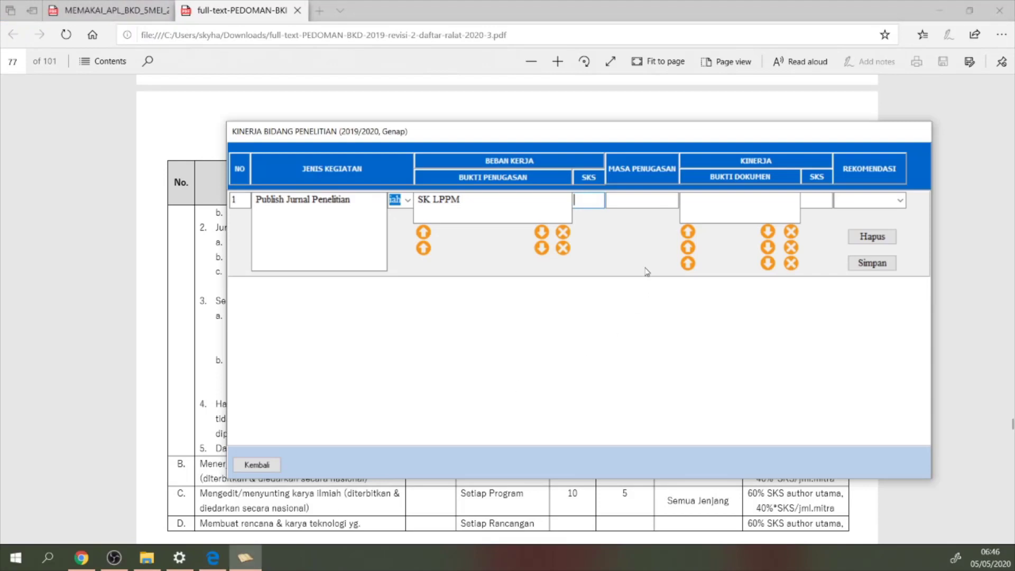
type("10")
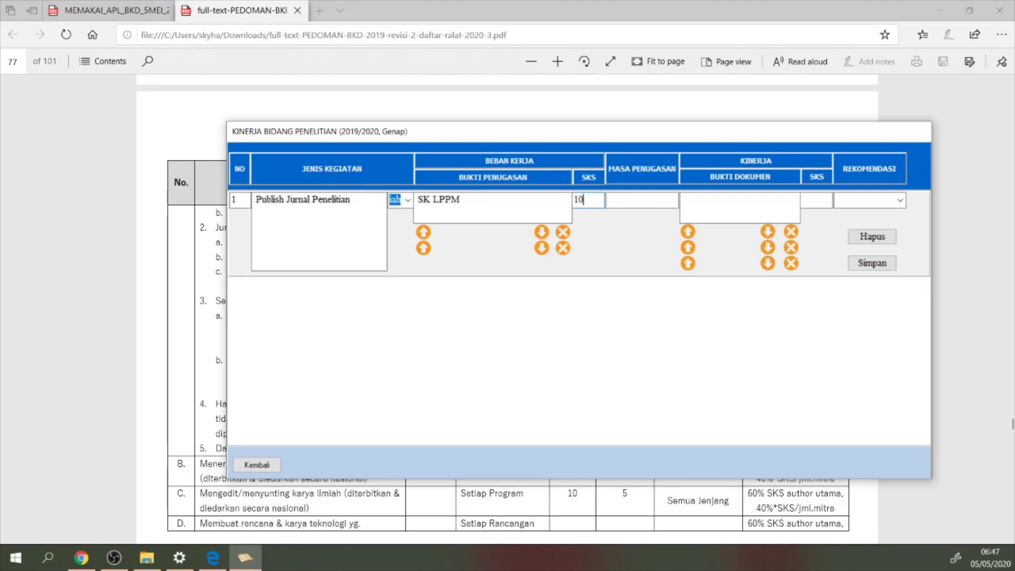
left_click(638, 201)
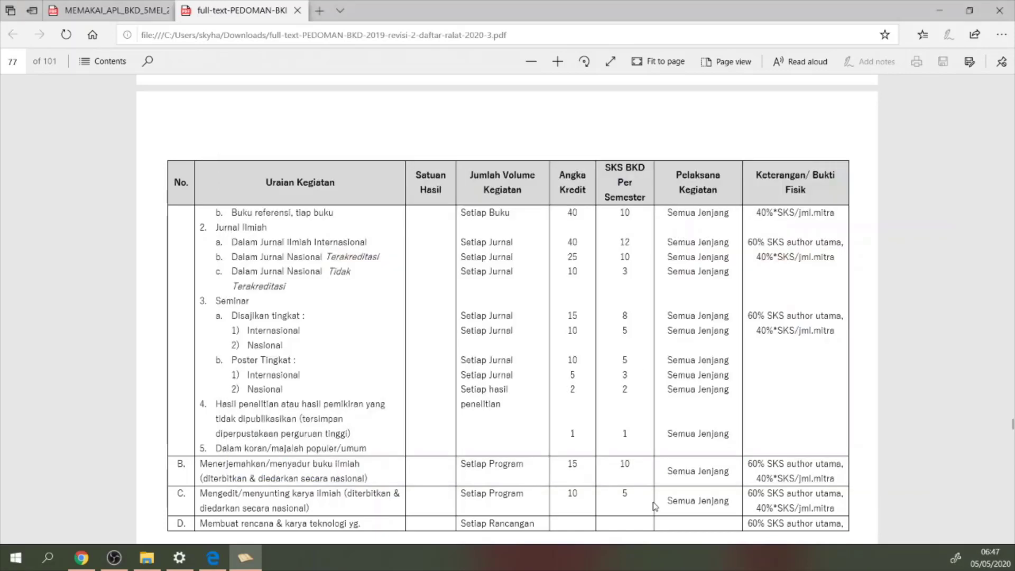
left_click(655, 506)
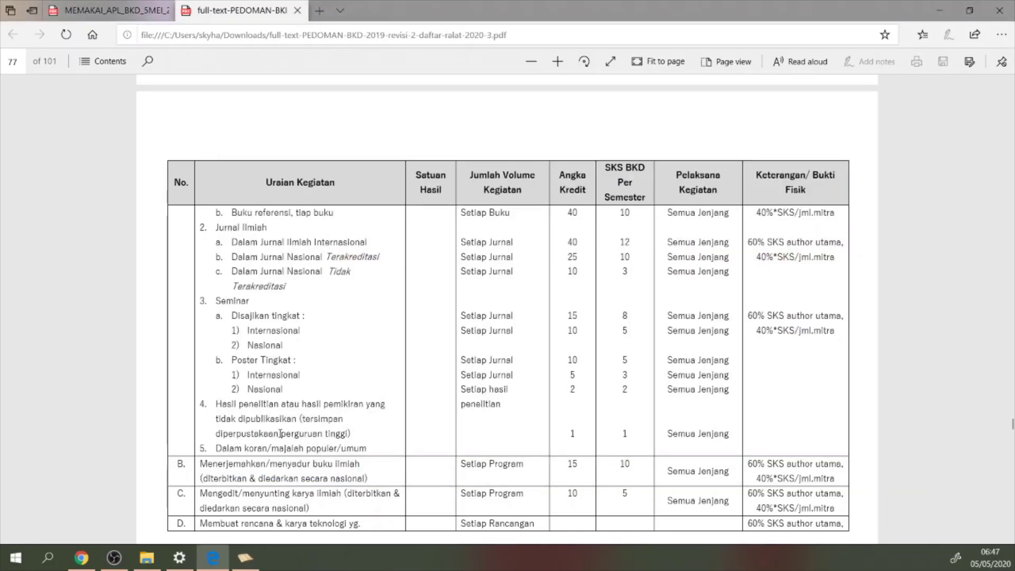
left_click(246, 558)
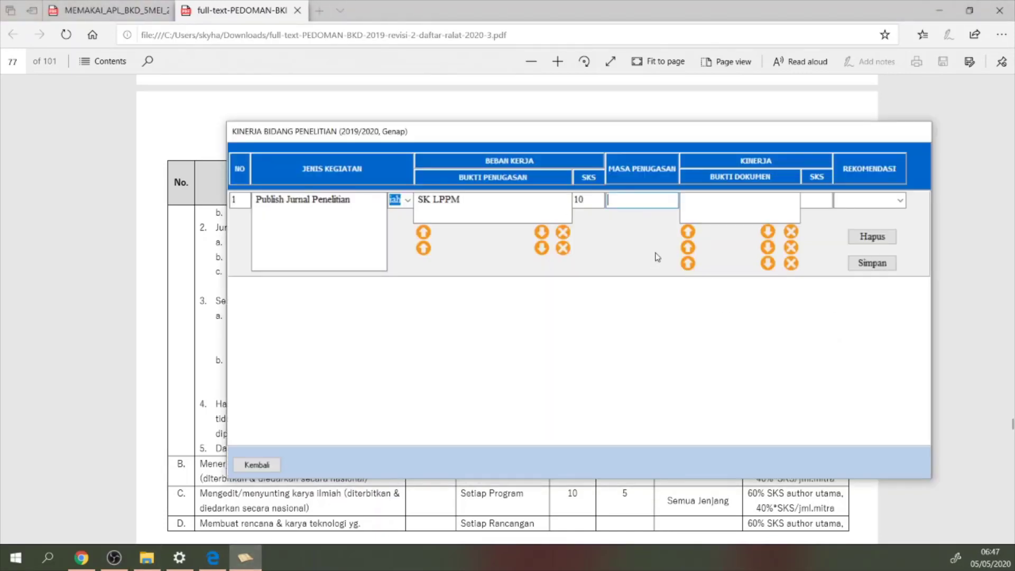
type("1 Semester")
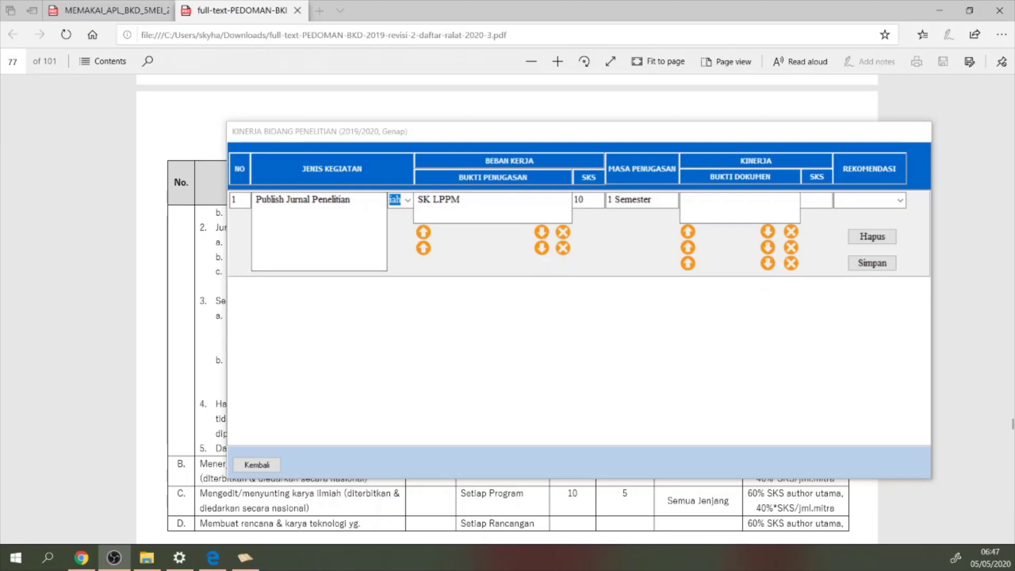
Enter Paper Jurnal evidence, 10 performance SKS and recommendation Selesai
left_click(721, 205)
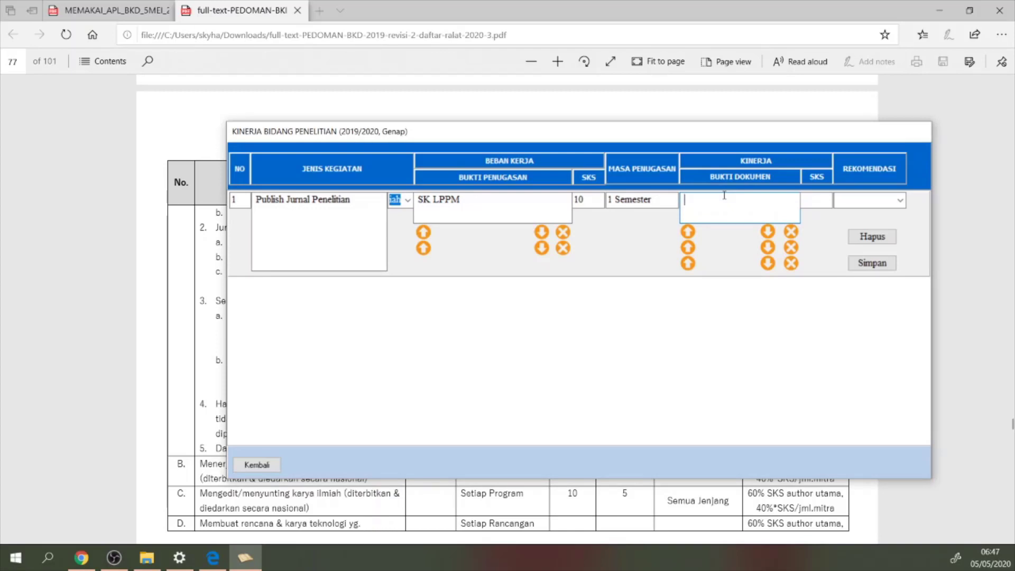
type("Paper Jurnal")
left_click(820, 204)
type("10")
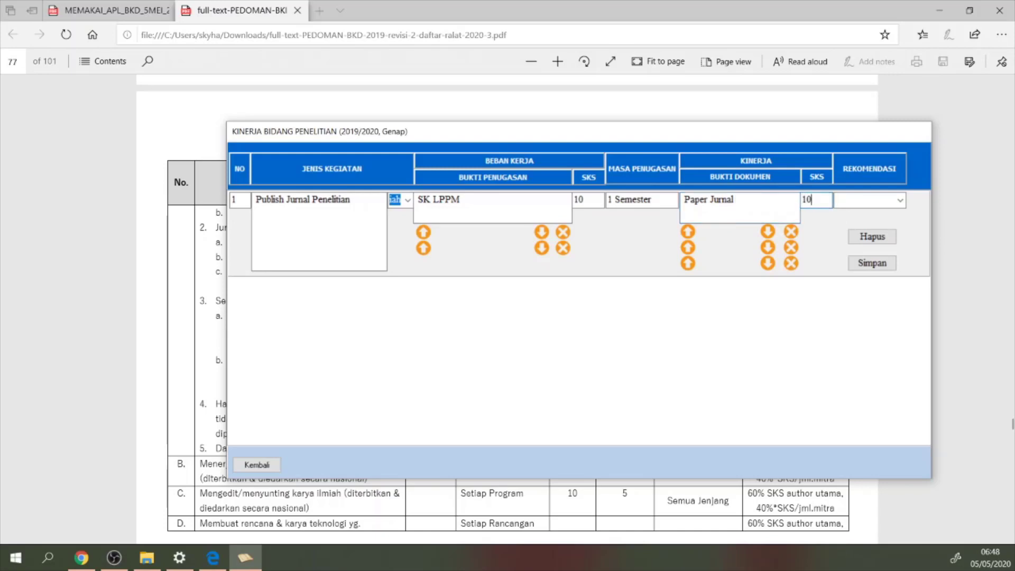
left_click(899, 200)
left_click(867, 212)
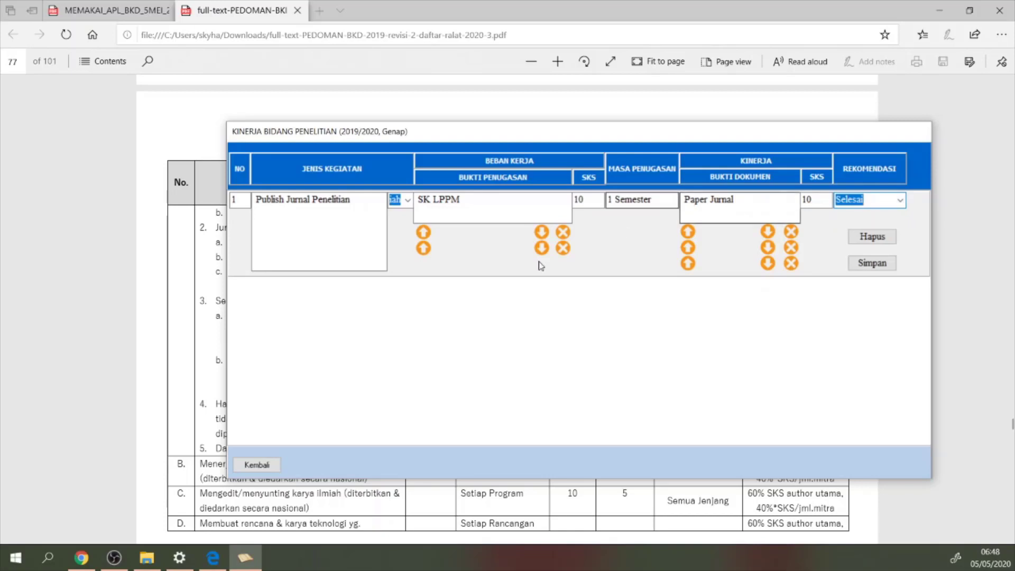
Upload S1-KPI-A.pdf as the research row's assignment evidence
left_click(423, 237)
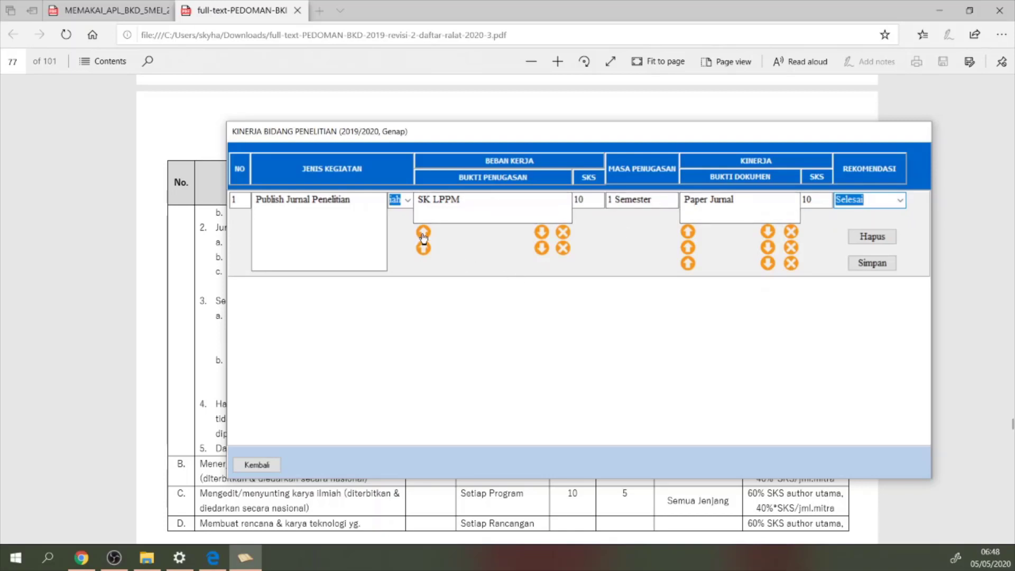
left_click(450, 189)
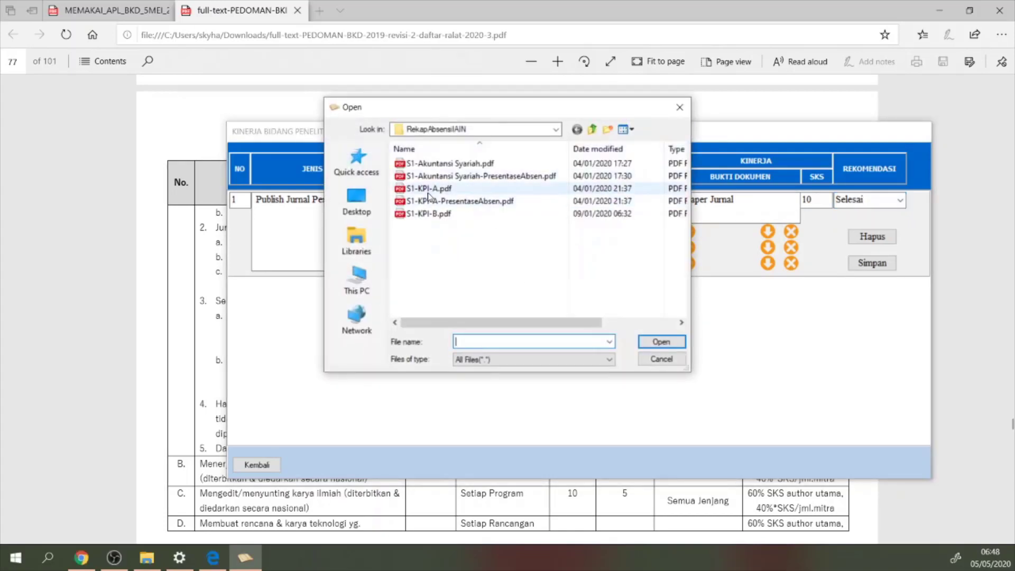
left_click(662, 342)
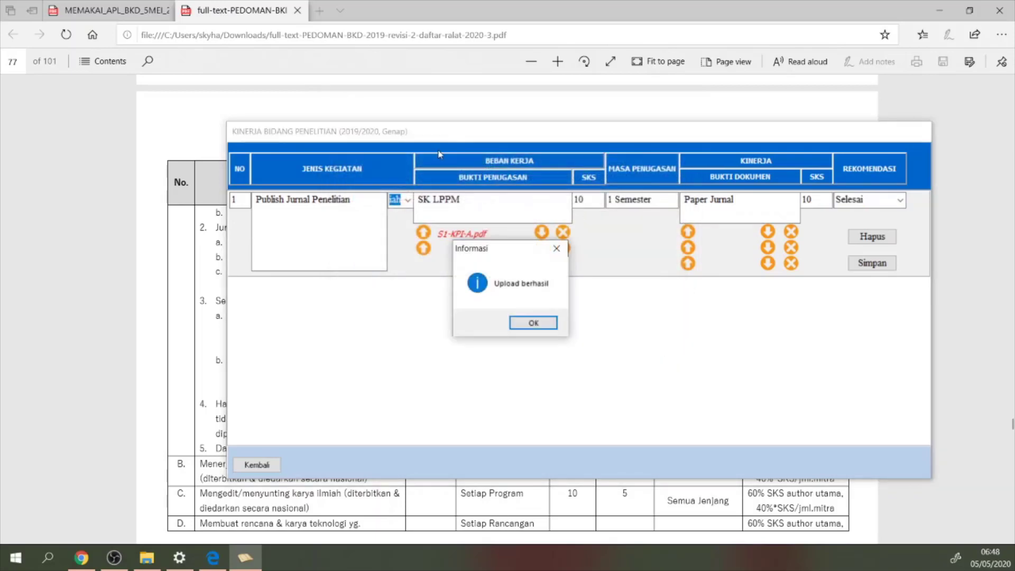
left_click(529, 324)
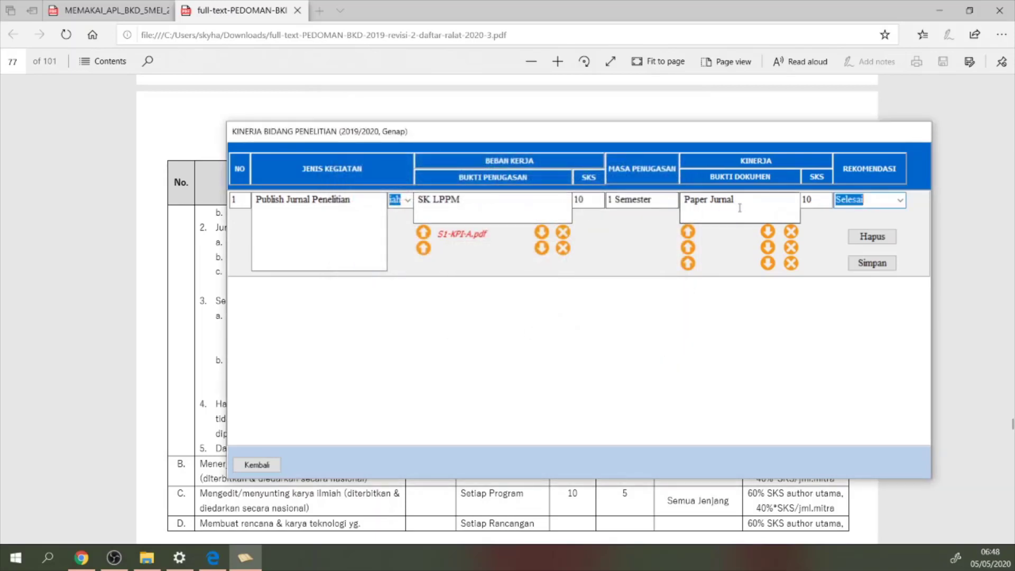
Upload S1-KPI-A.pdf as performance evidence and save the Publish Jurnal Penelitian row
left_click(688, 231)
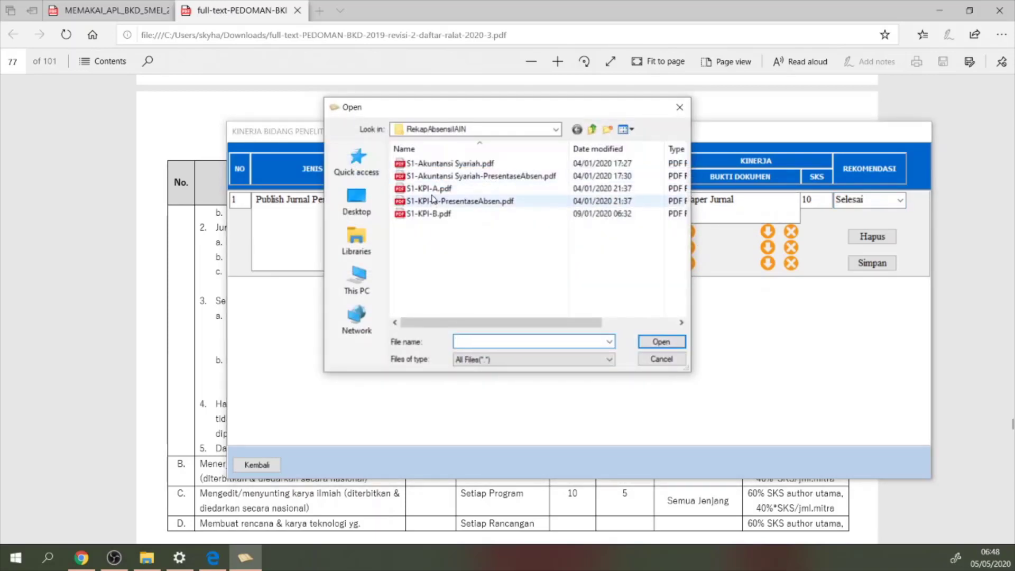
left_click(529, 189)
left_click(662, 342)
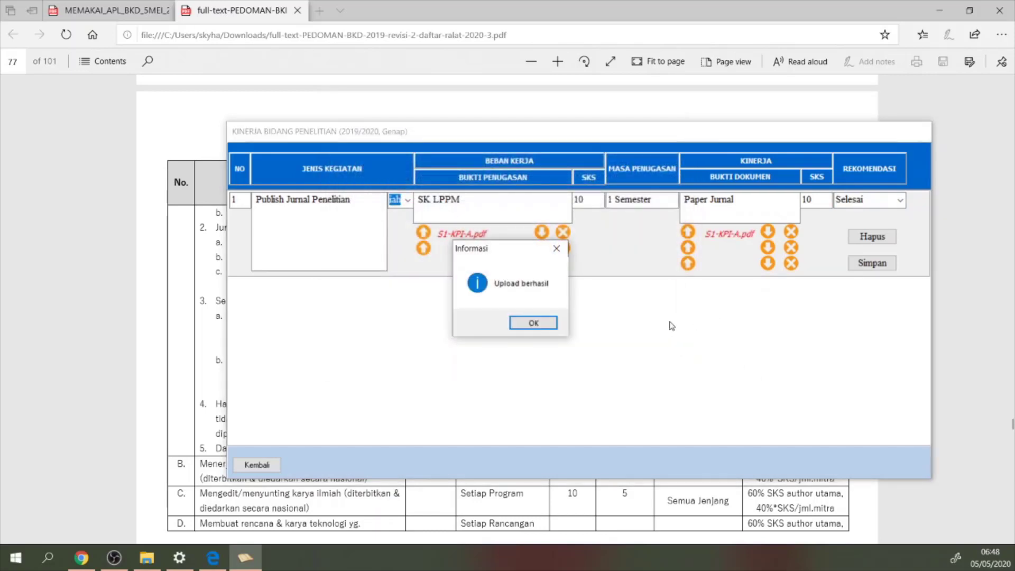
left_click(531, 325)
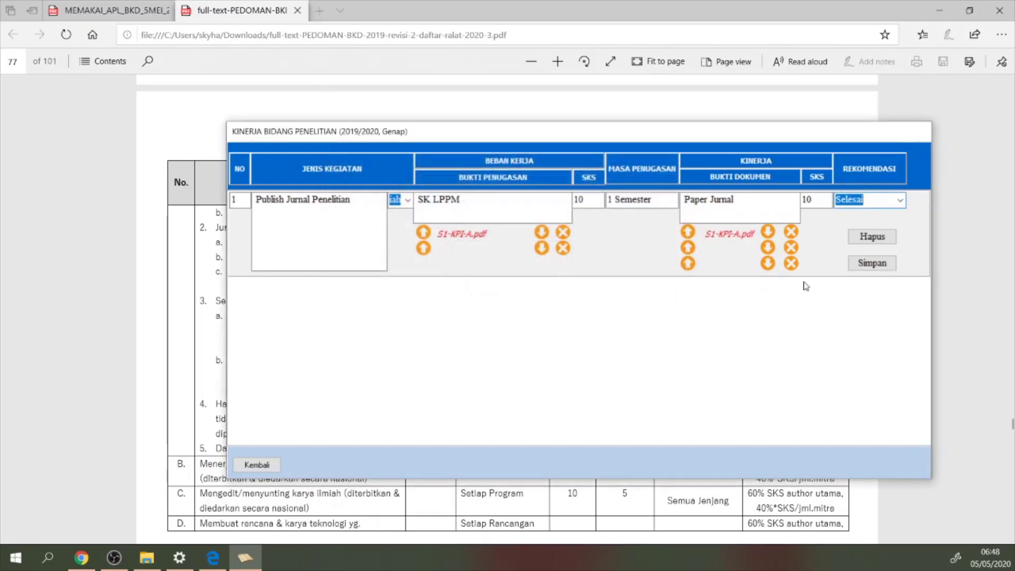
left_click(866, 264)
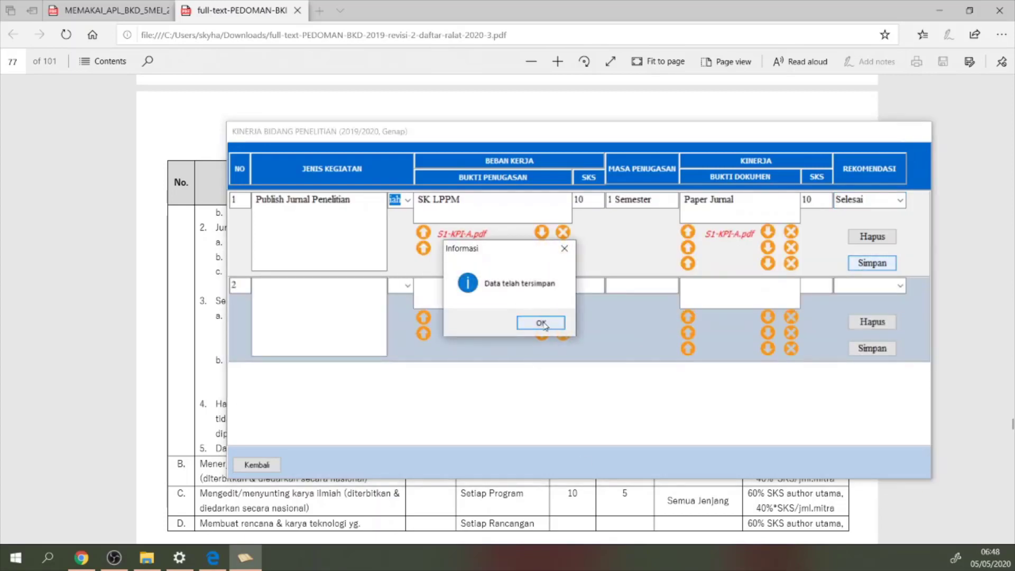
left_click(542, 323)
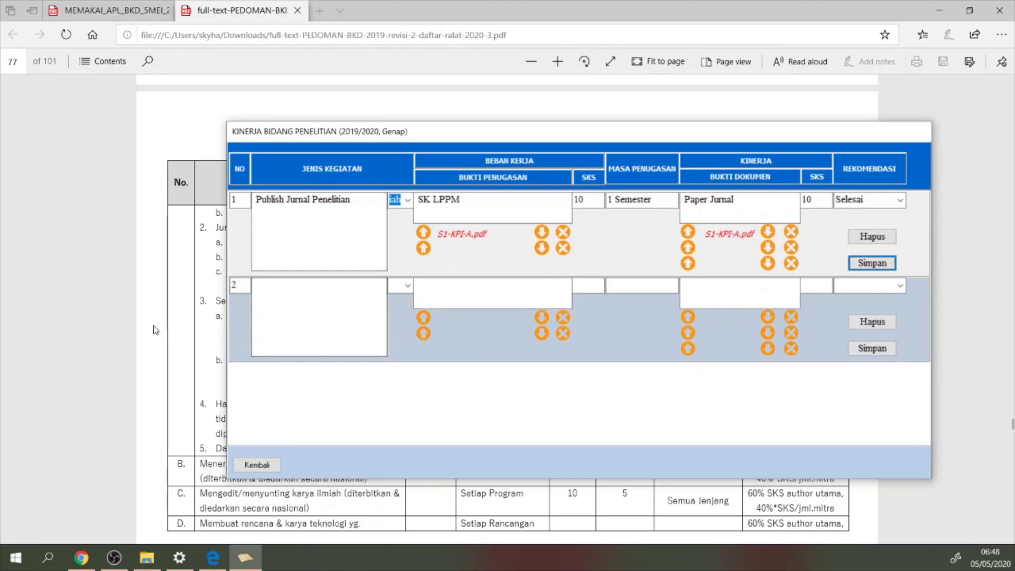
Scroll the guideline to page 77 and mark Seminar credits: 8 SKS international, 5 national
scroll(357, 319, "up", 7)
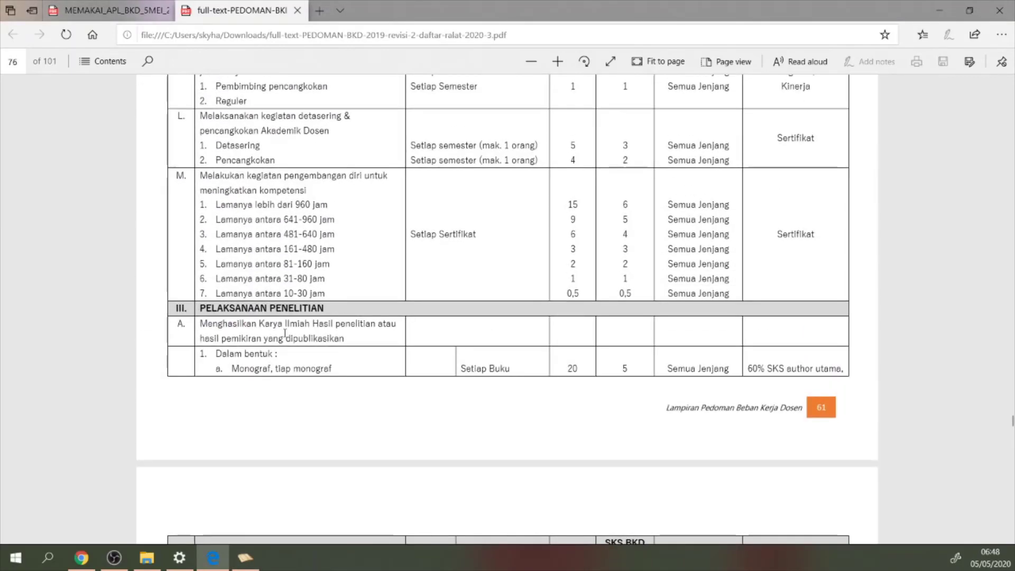
scroll(285, 333, "up", 4)
scroll(296, 326, "up", 12)
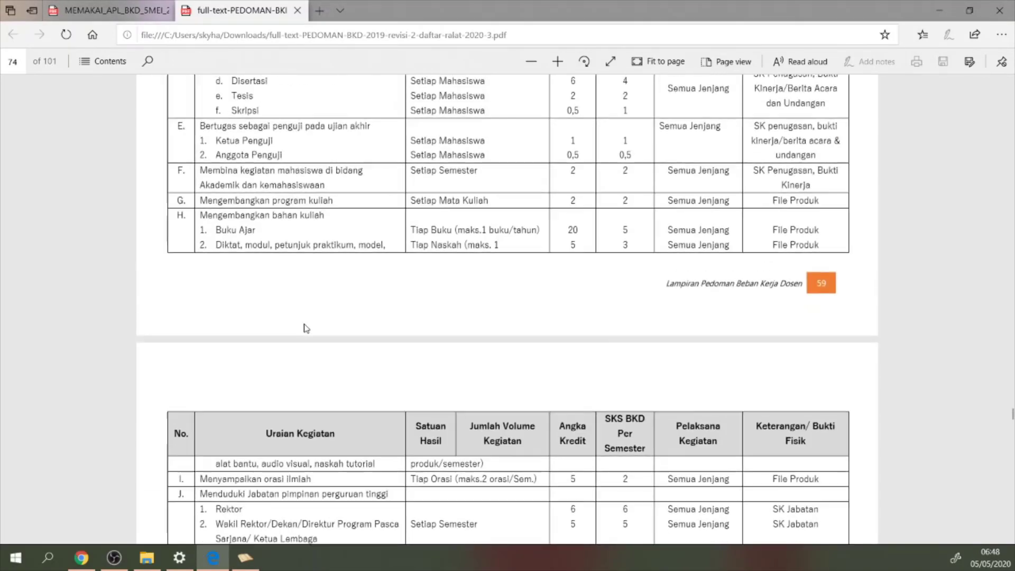
scroll(311, 322, "up", 7)
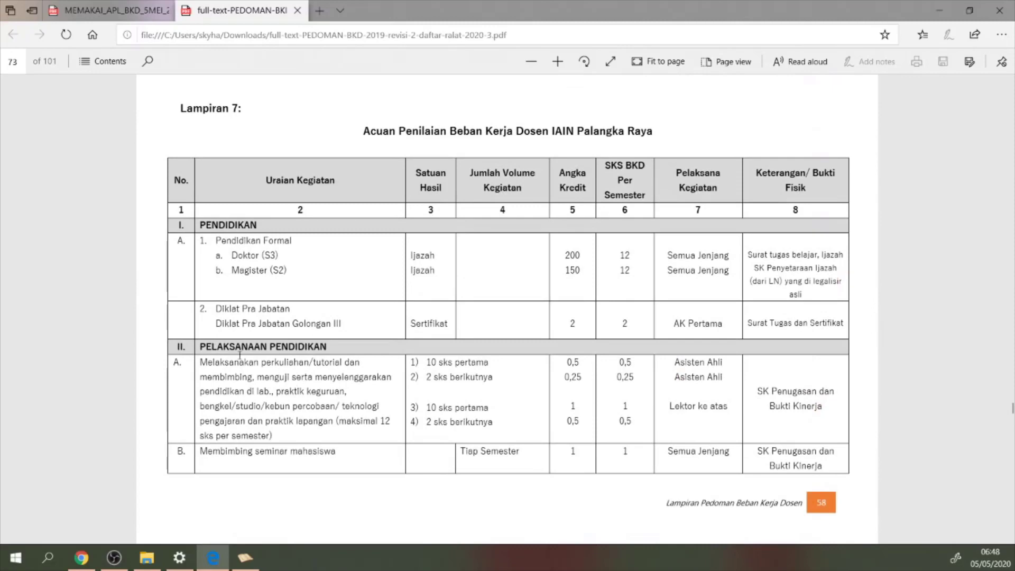
scroll(349, 375, "down", 18)
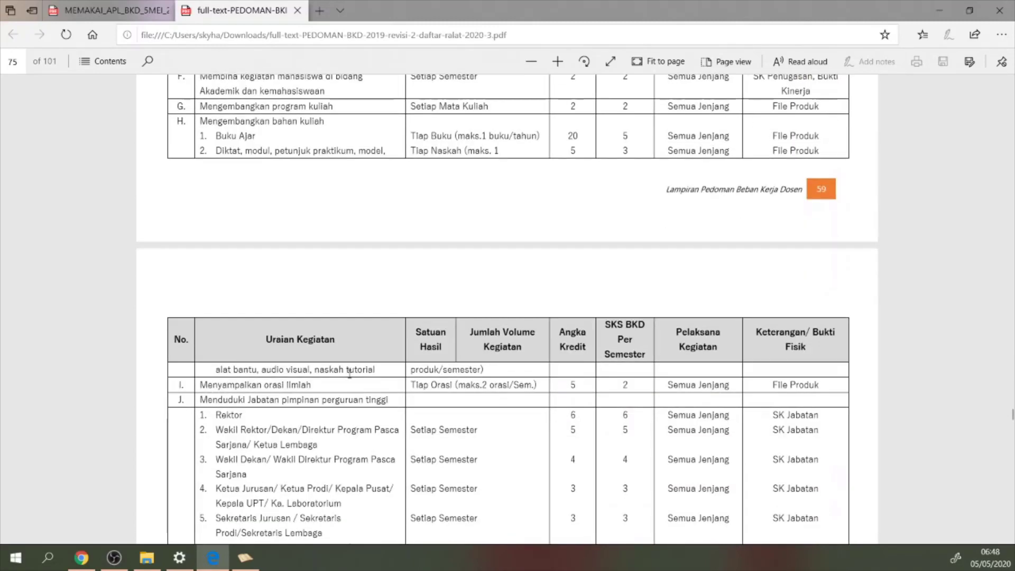
scroll(367, 349, "down", 18)
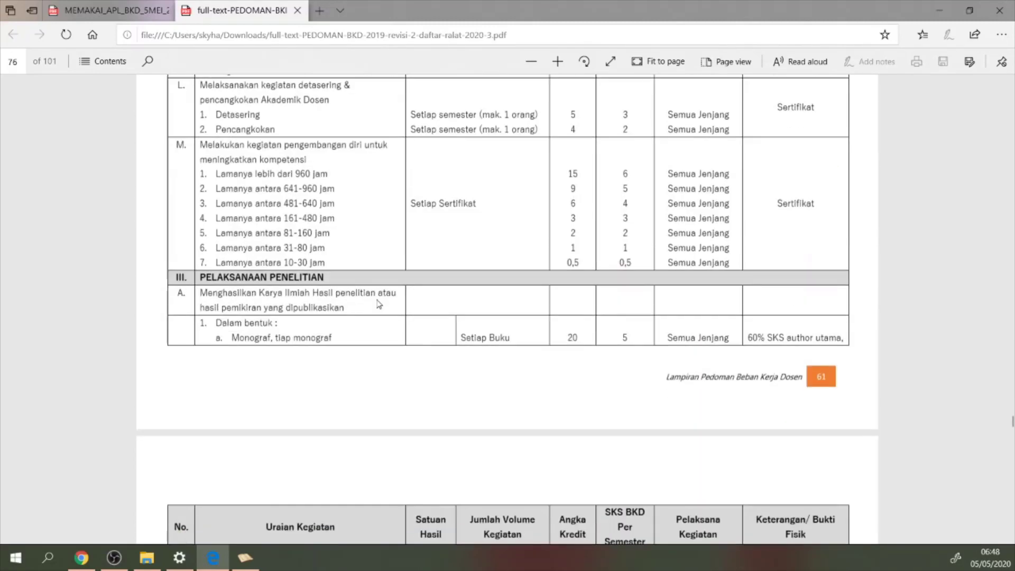
left_click(114, 558)
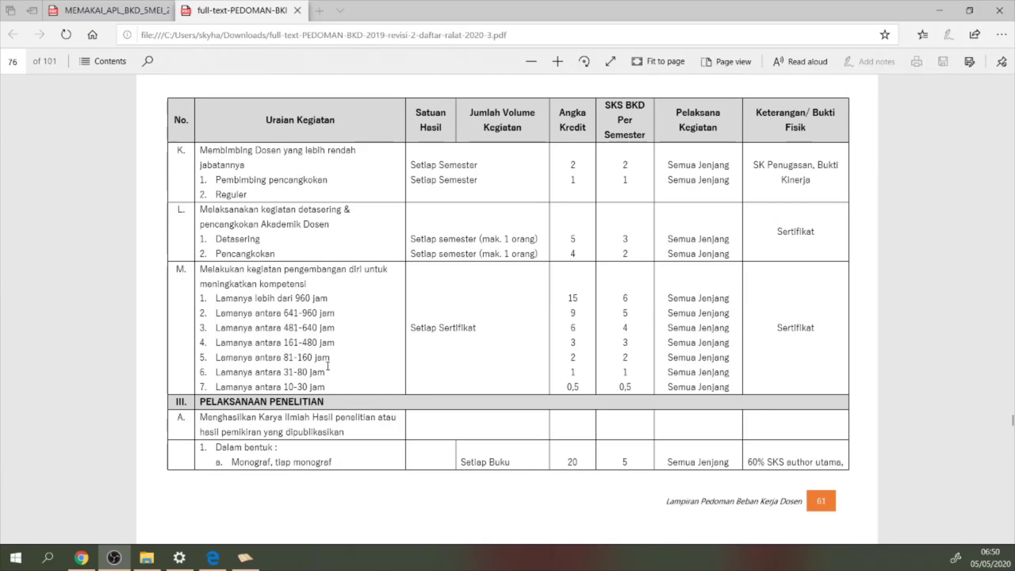
scroll(347, 365, "down", 4)
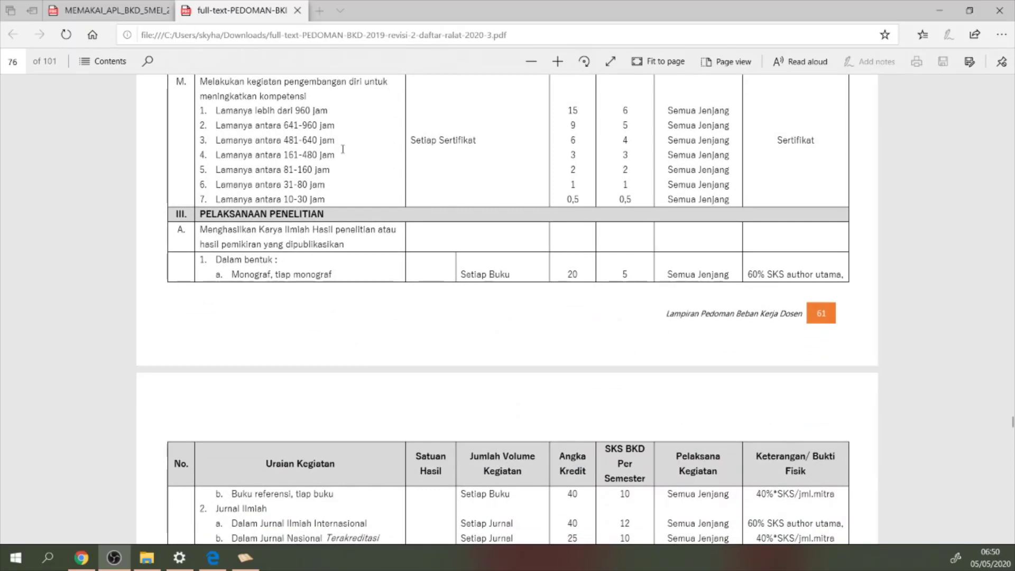
scroll(306, 203, "down", 2)
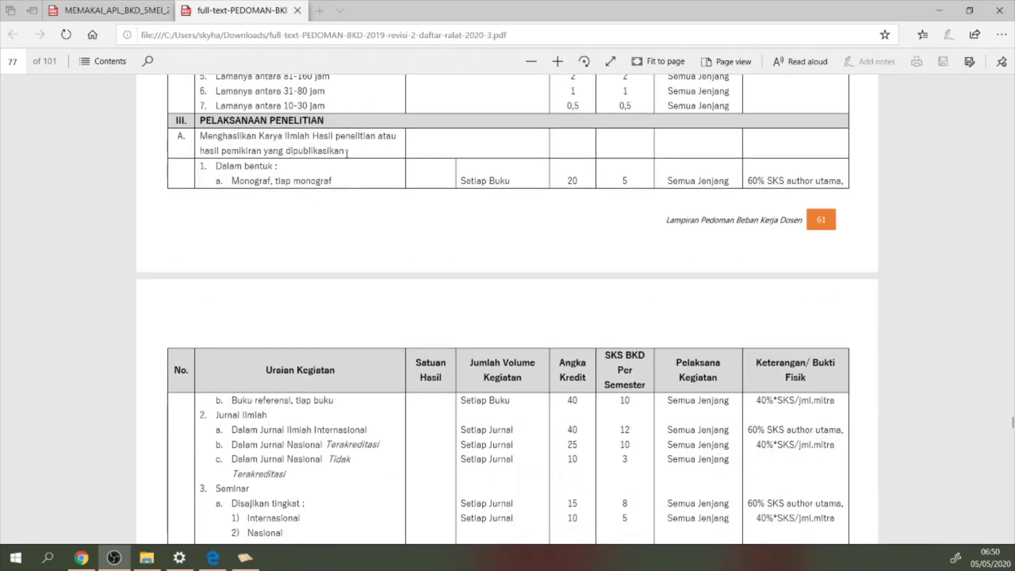
scroll(234, 157, "down", 2)
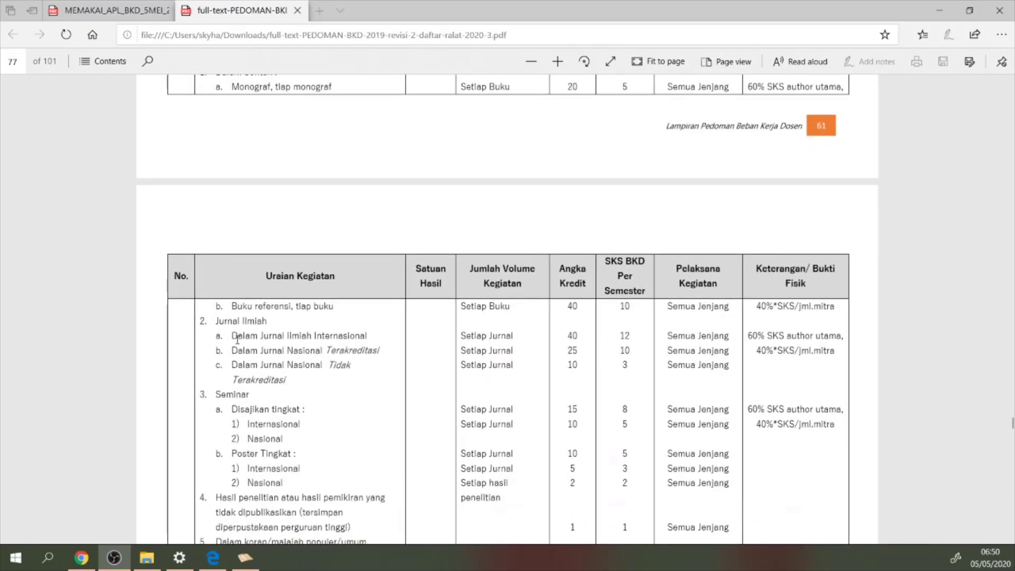
mouse_move(218, 392)
left_mouse_down()
mouse_move(251, 396)
mouse_move(216, 395)
left_mouse_up()
left_click(259, 400)
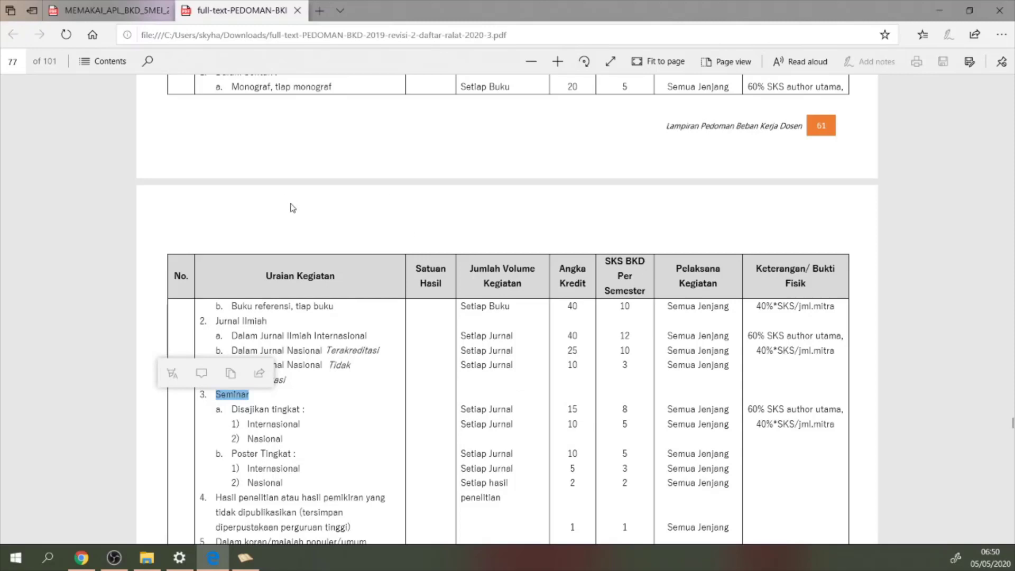
Re-save the first research activity row and return to the BKD main menu
left_click(247, 562)
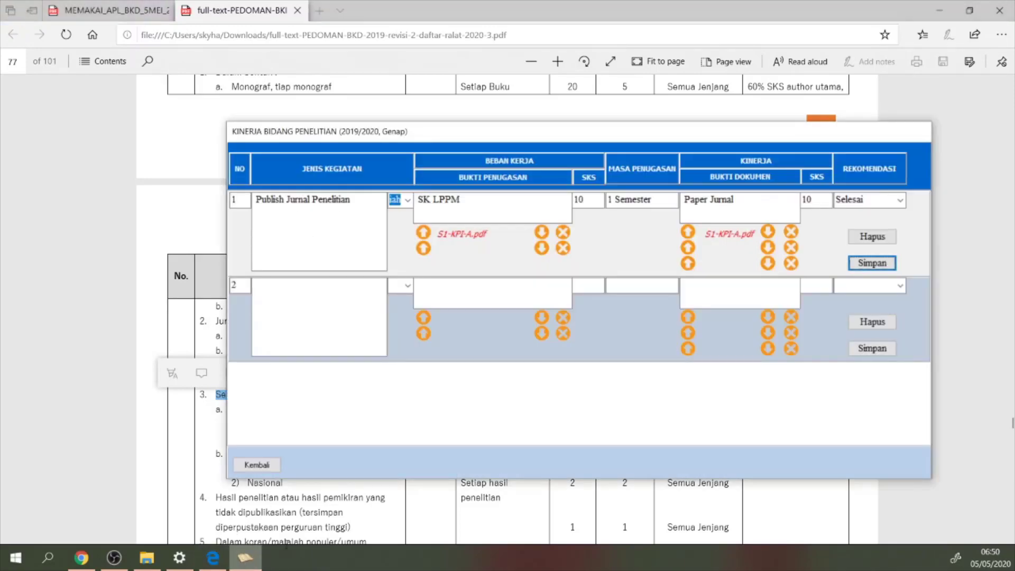
left_click(892, 263)
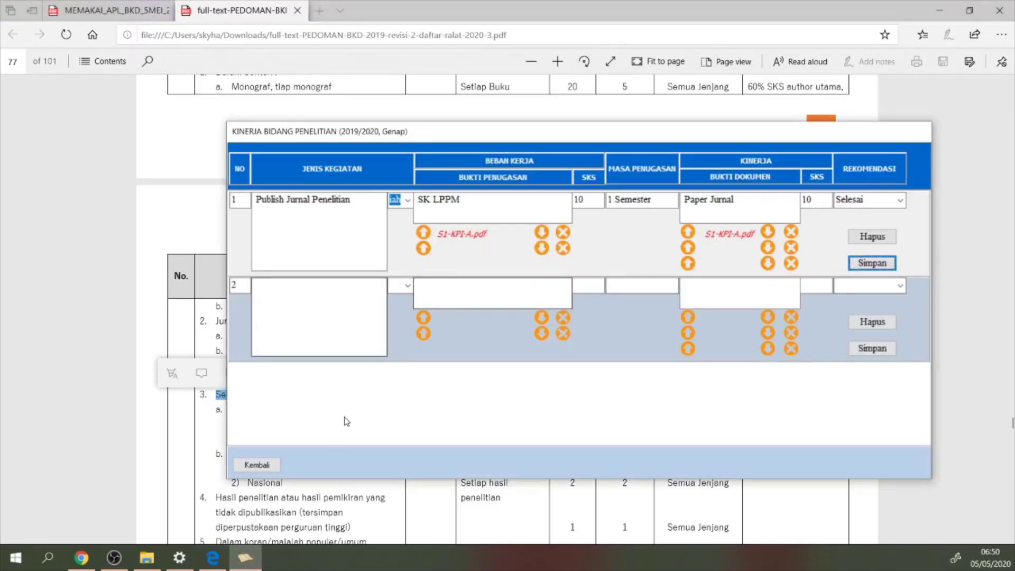
left_click(252, 466)
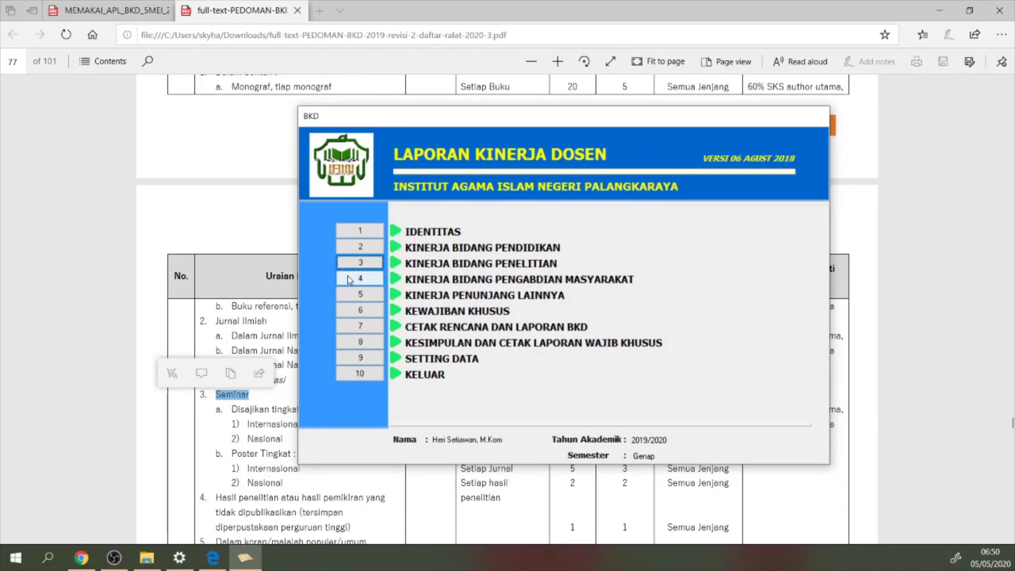
Open the Pengabdian Masyarakat form and enter 'Pelatihan MiS Office Pada Kantor Klurahan Pahandut' as the first activity
left_click(356, 282)
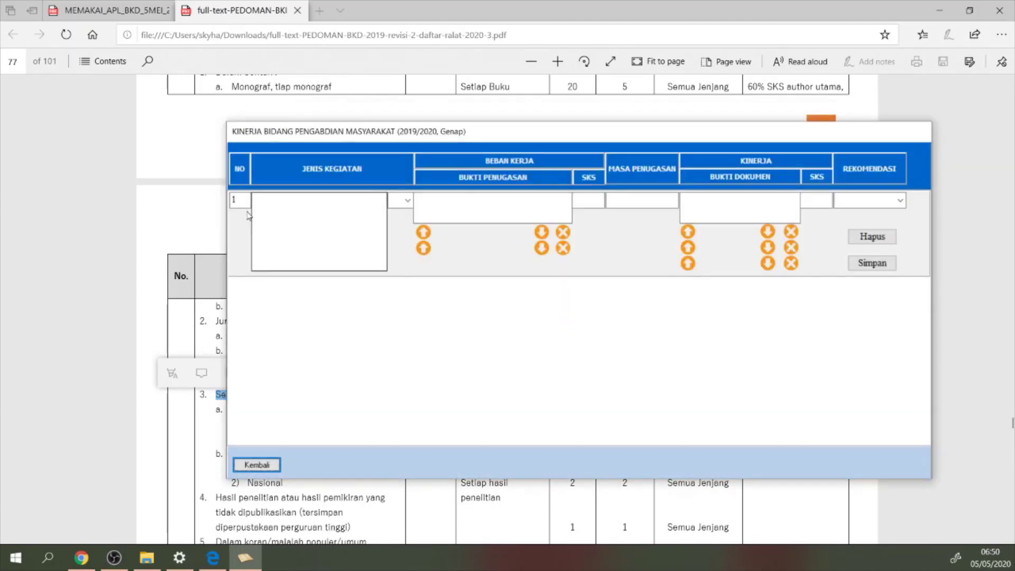
left_click(279, 200)
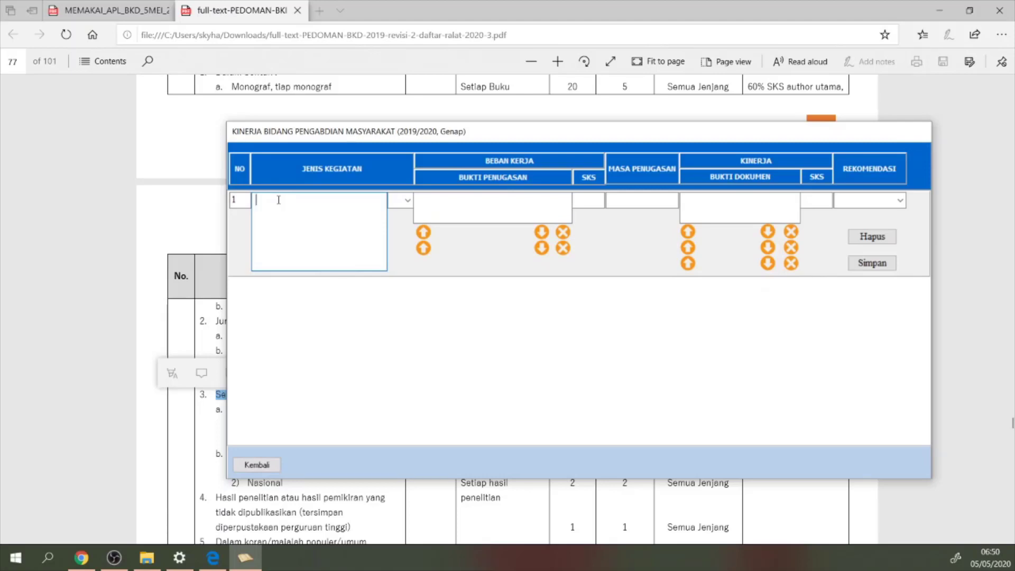
type("Pelatihan MiS Office Pada ")
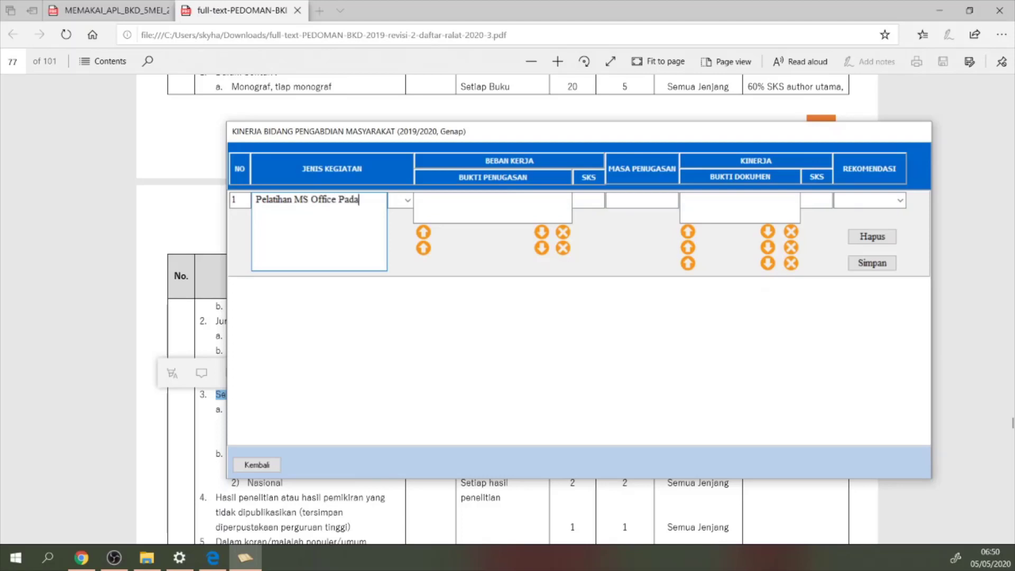
type("Kantor Klurahan")
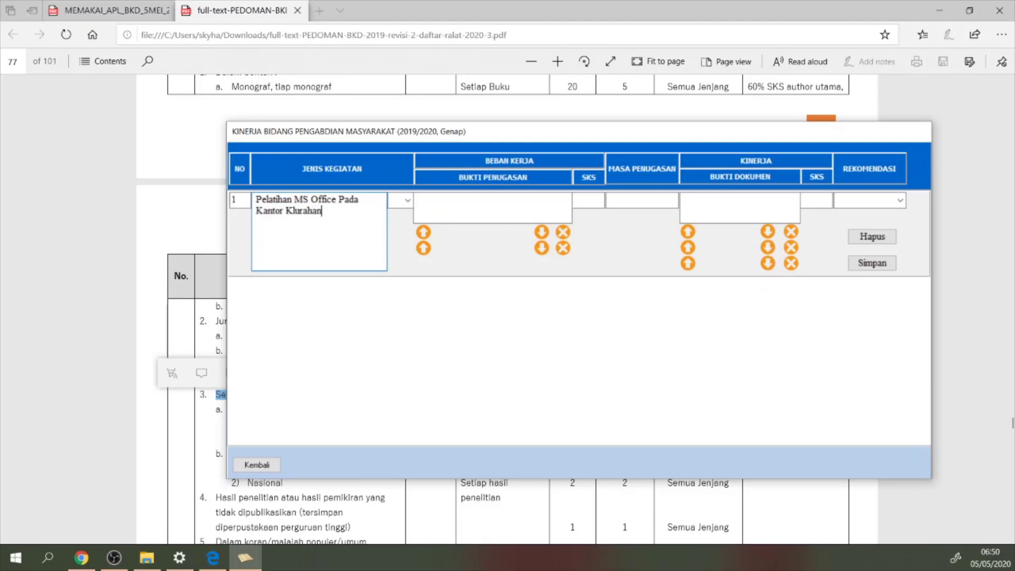
type(" Pahandut")
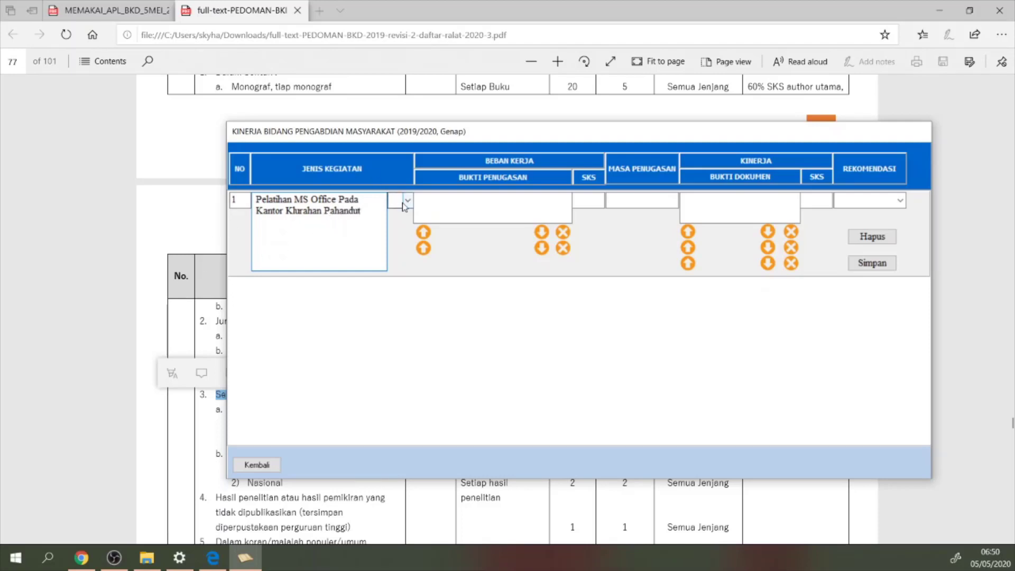
left_click(141, 215)
Scroll the guideline to pages 78–79 and highlight the 1,5 SKS for expertise-based service
scroll(163, 217, "down", 10)
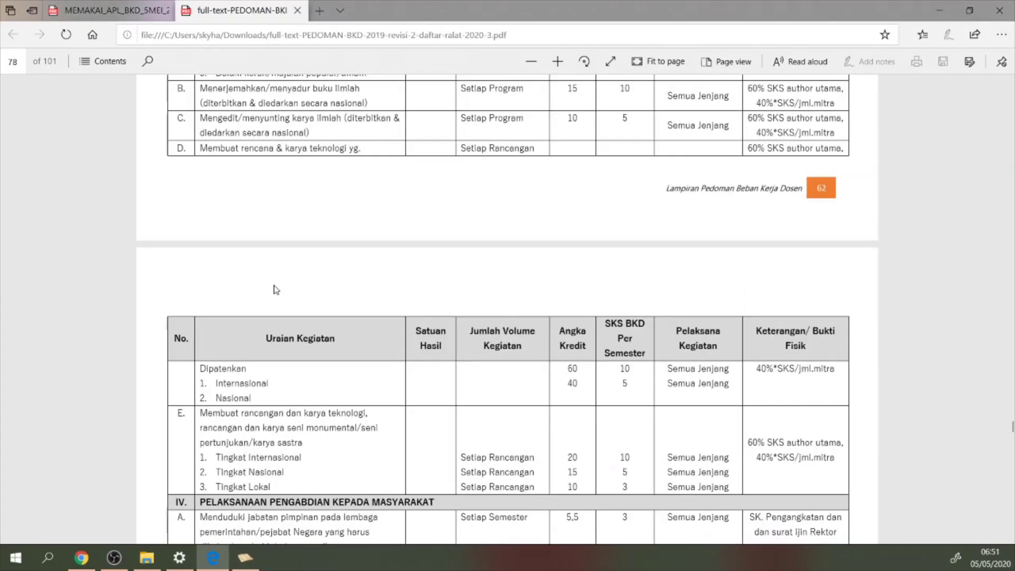
scroll(277, 290, "down", 8)
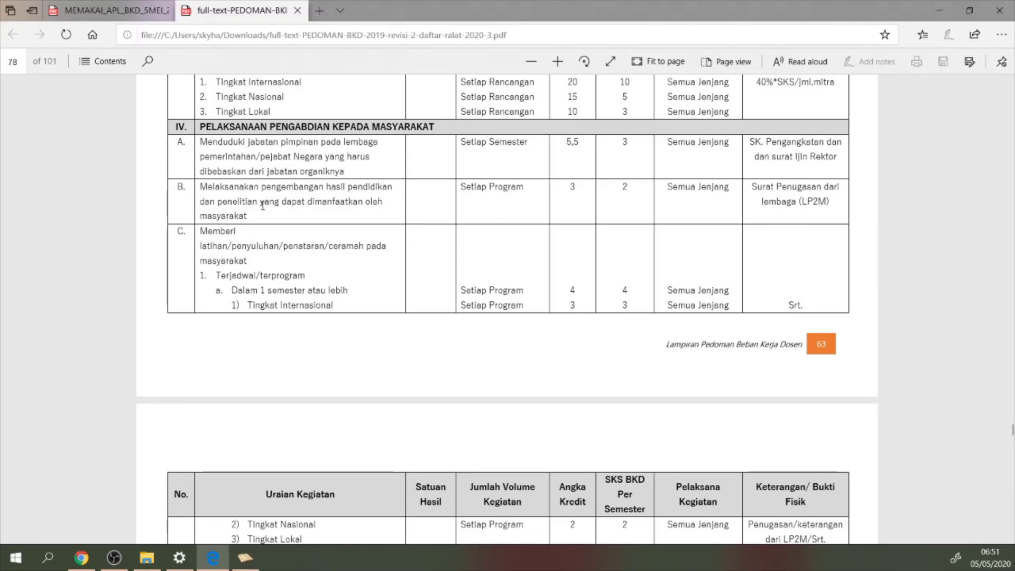
scroll(262, 206, "down", 4)
scroll(273, 212, "up", 4)
scroll(624, 222, "up", 4)
scroll(640, 233, "down", 1)
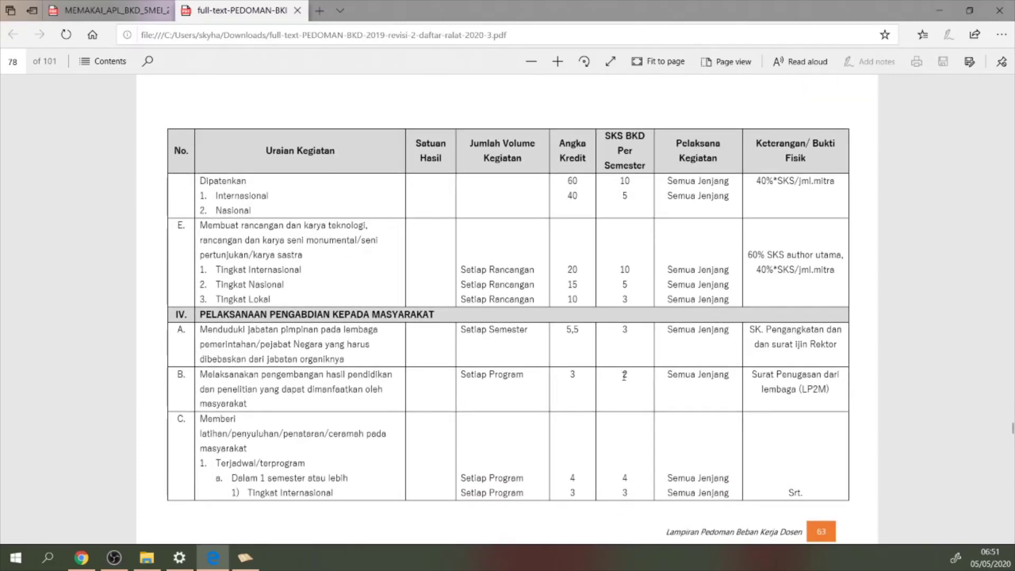
scroll(625, 375, "down", 4)
scroll(623, 229, "up", 4)
scroll(312, 340, "down", 10)
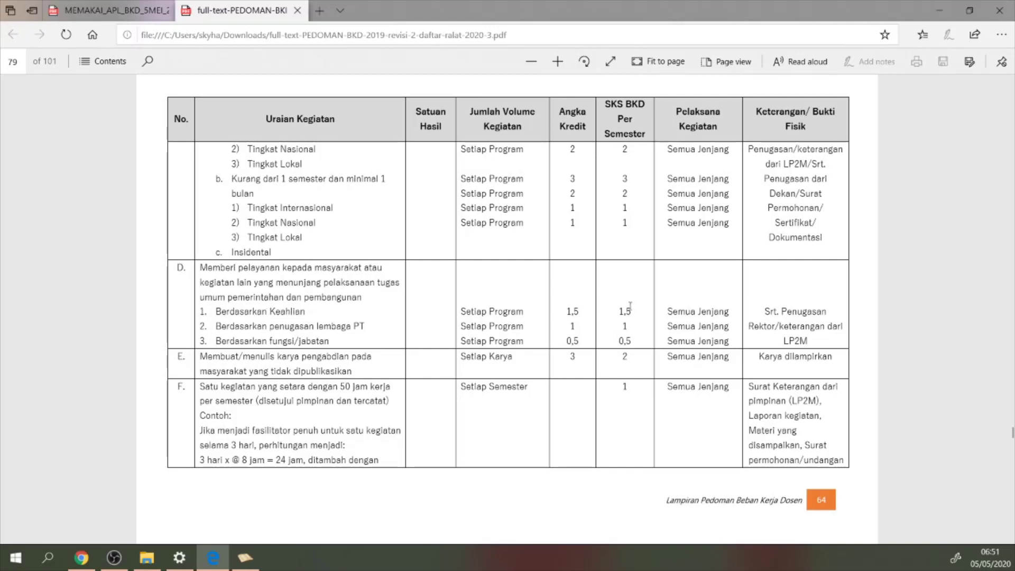
left_click_drag(633, 312, 619, 312)
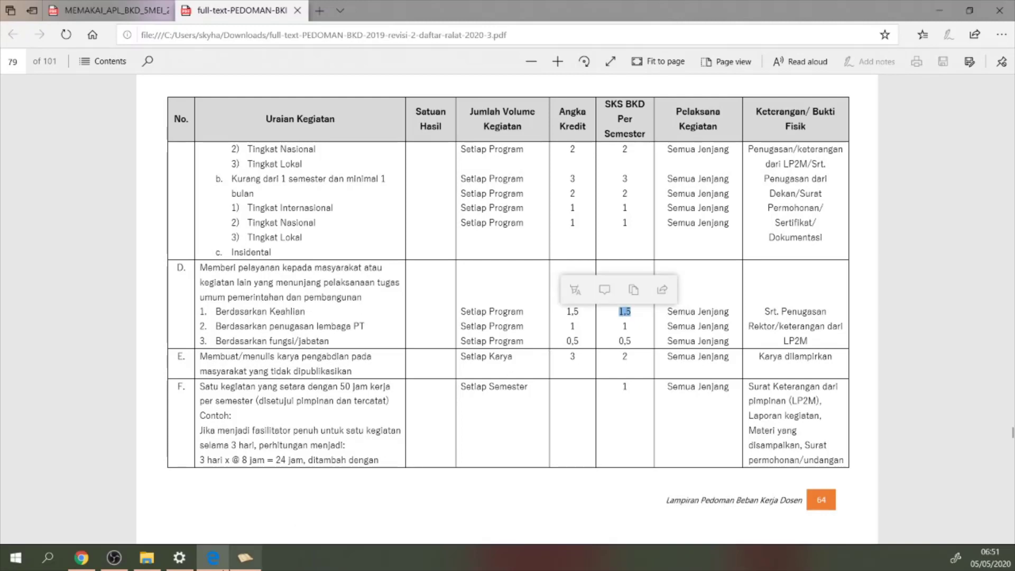
left_click(233, 566)
Enter 1.5 as row 1's workload SKS
left_click(589, 200)
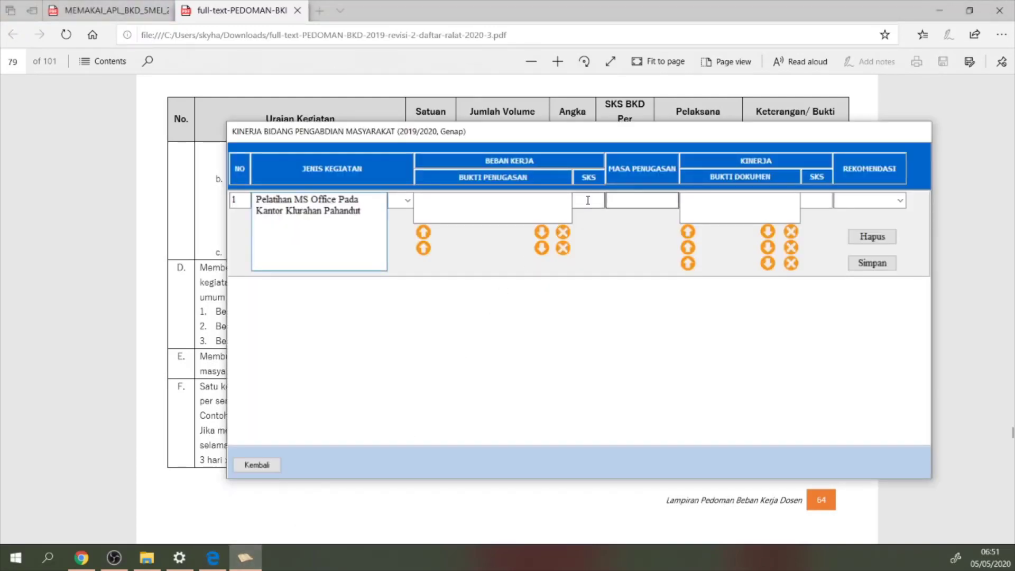
type("1,5")
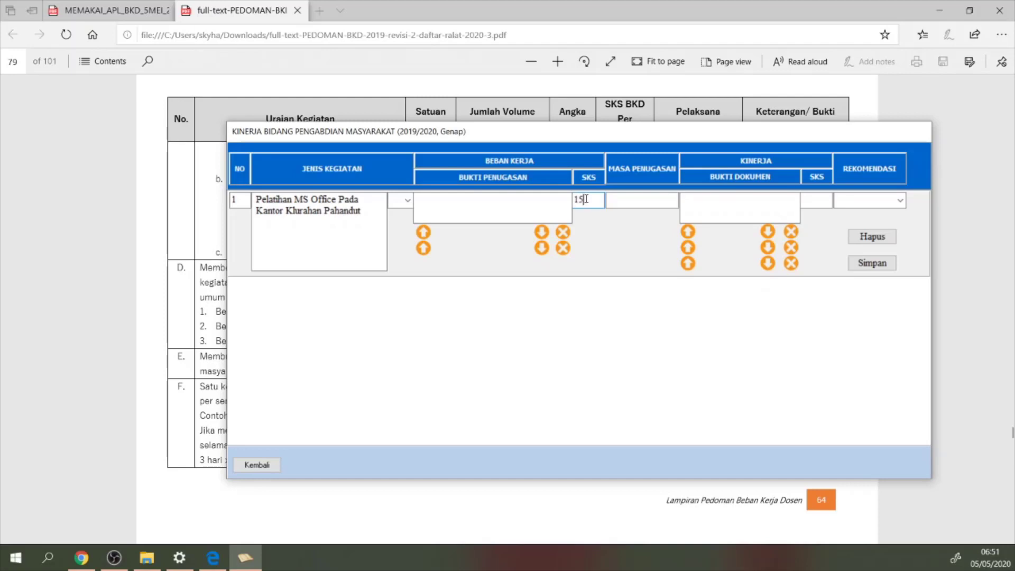
key("BackSpace")
type(".5")
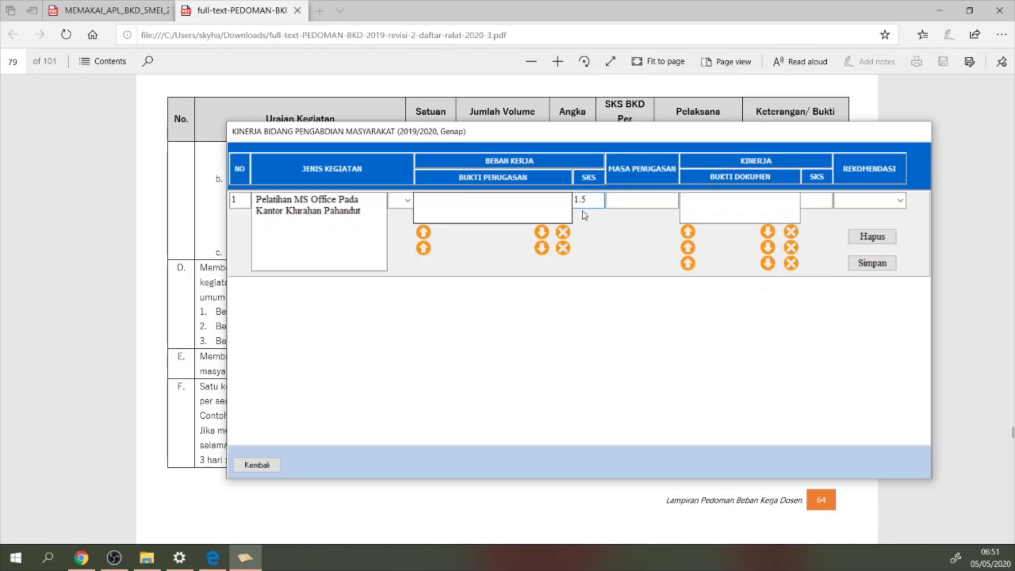
key("BackSpace")
key("BackSpace")
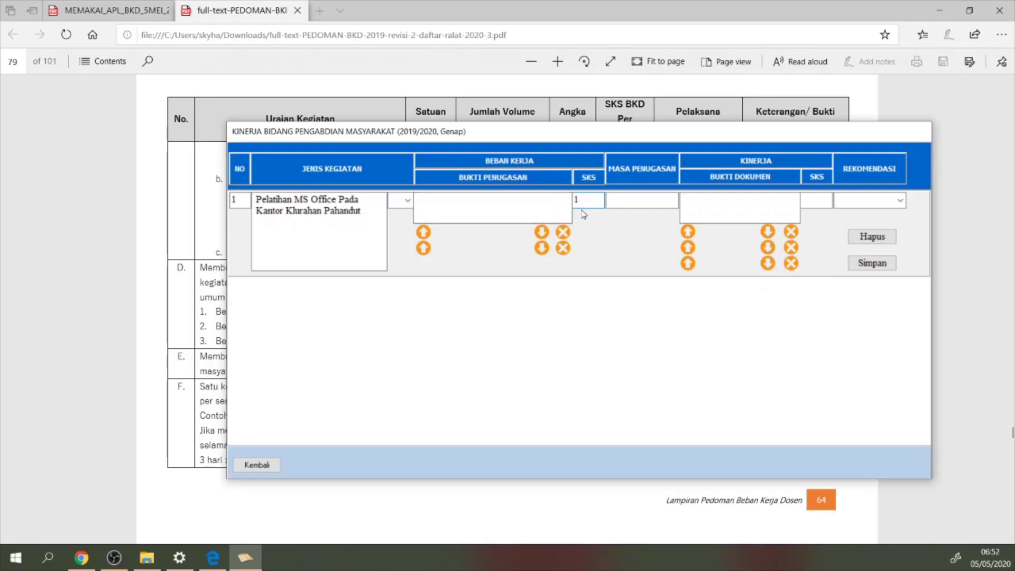
type(".5")
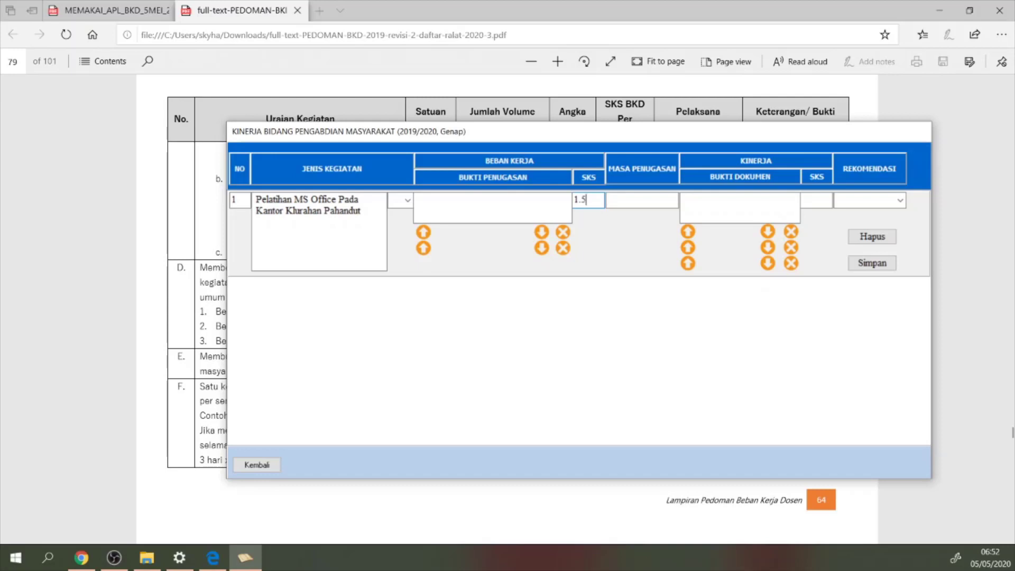
Record SK LPPM as assignment proof and upload S1-KPI-B.pdf as its file
left_click(514, 208)
type("SK")
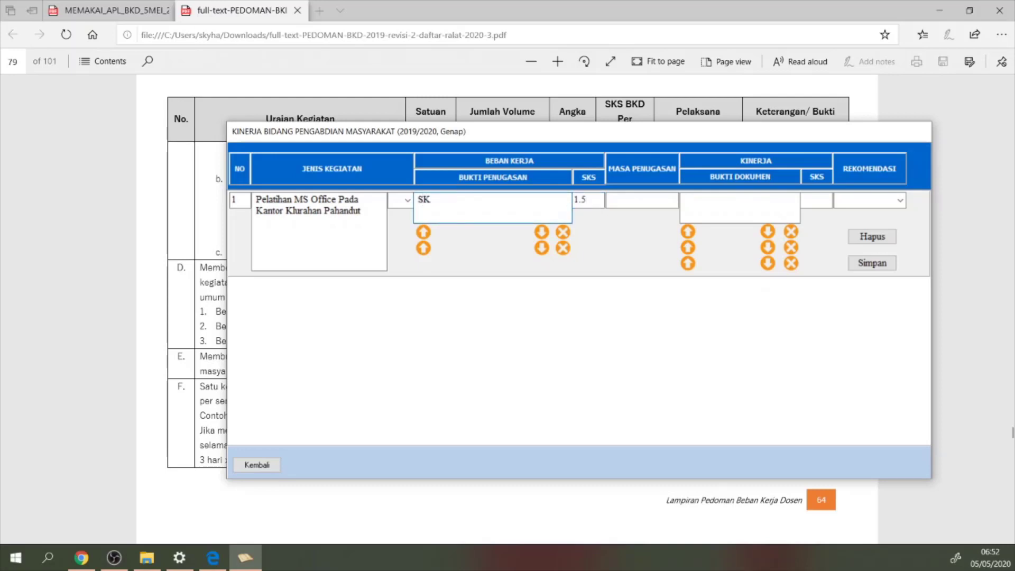
type(" LPPM")
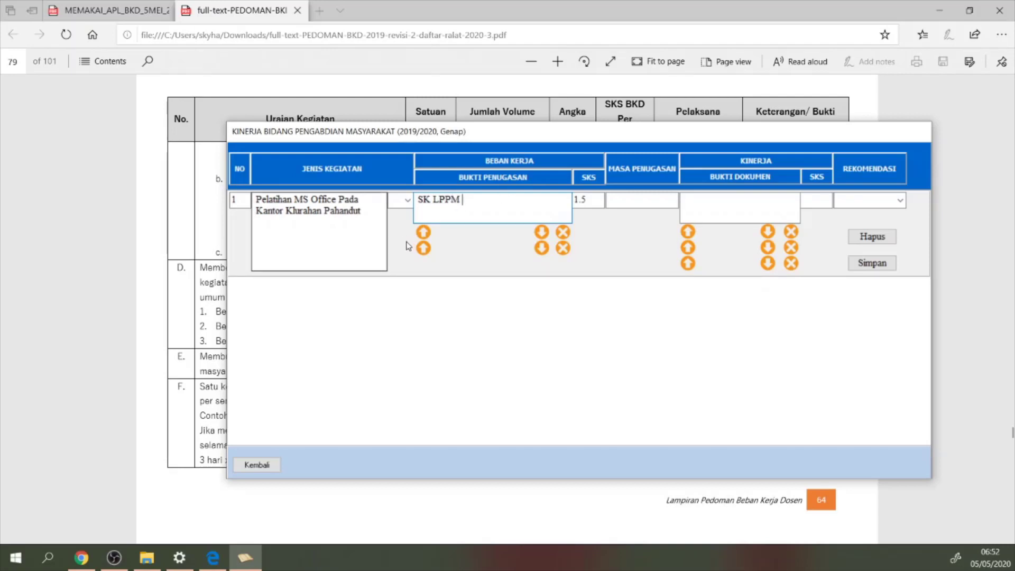
left_click(423, 231)
left_click(433, 216)
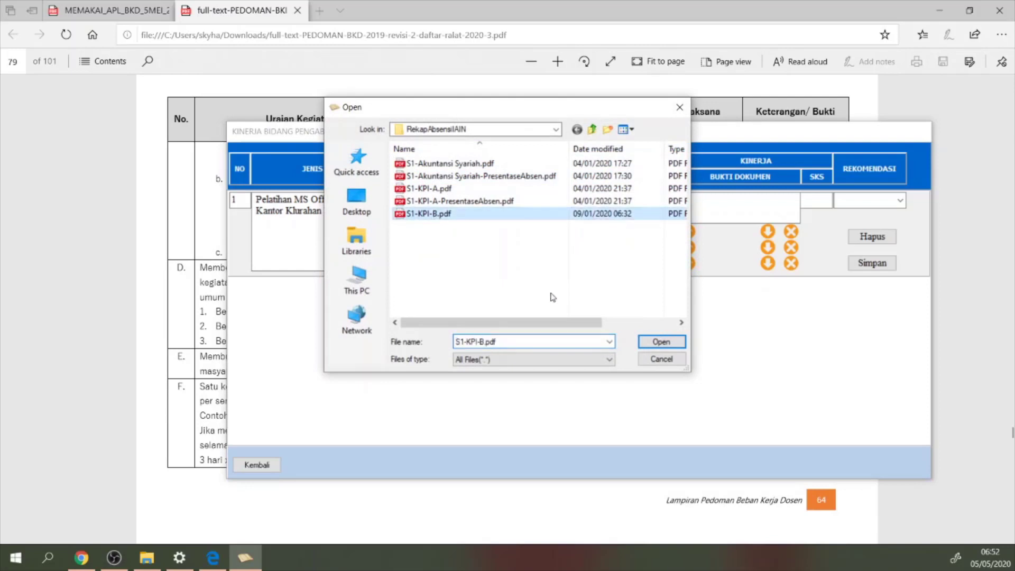
left_click(661, 342)
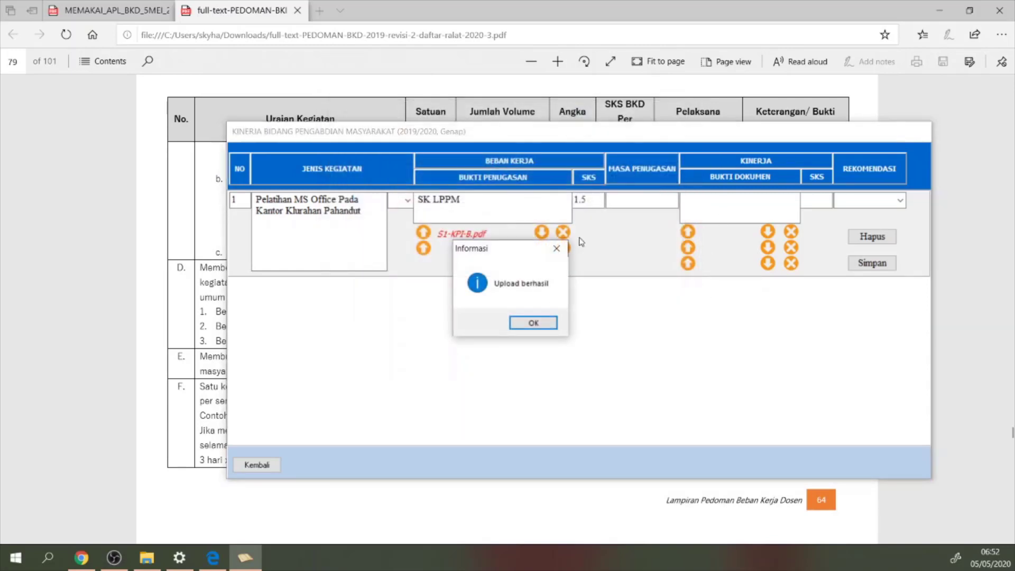
left_click(540, 323)
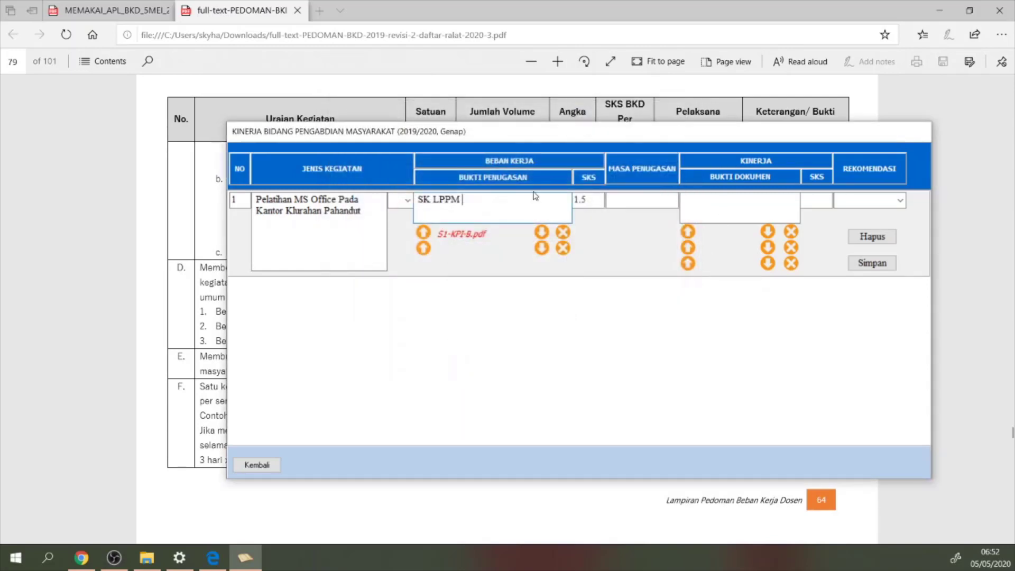
Enter 2 Bulan as the assignment period and Laporan Kegiatan Pengabdian as document evidence
left_click(623, 204)
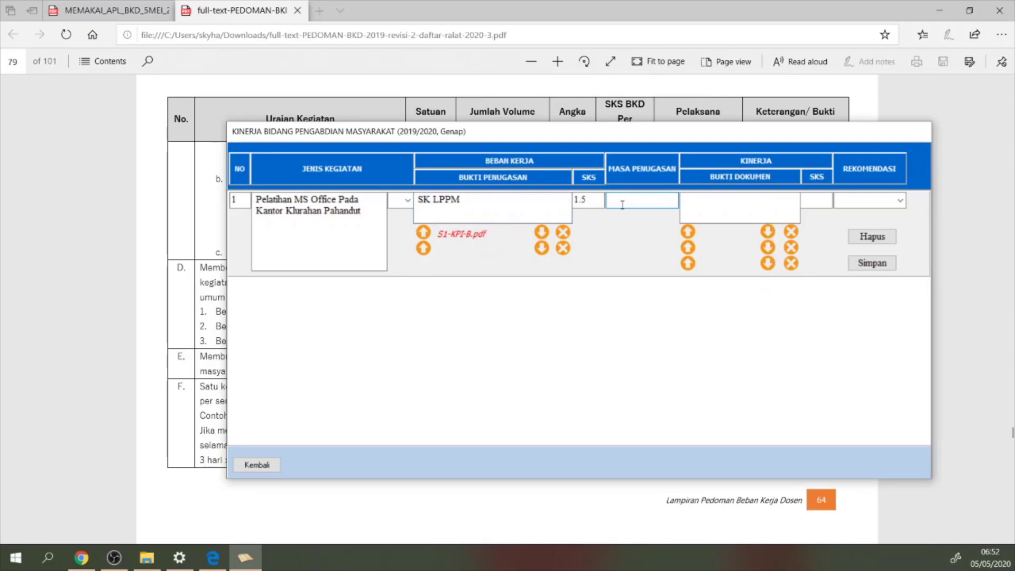
type("2 Bulan")
key("Tab")
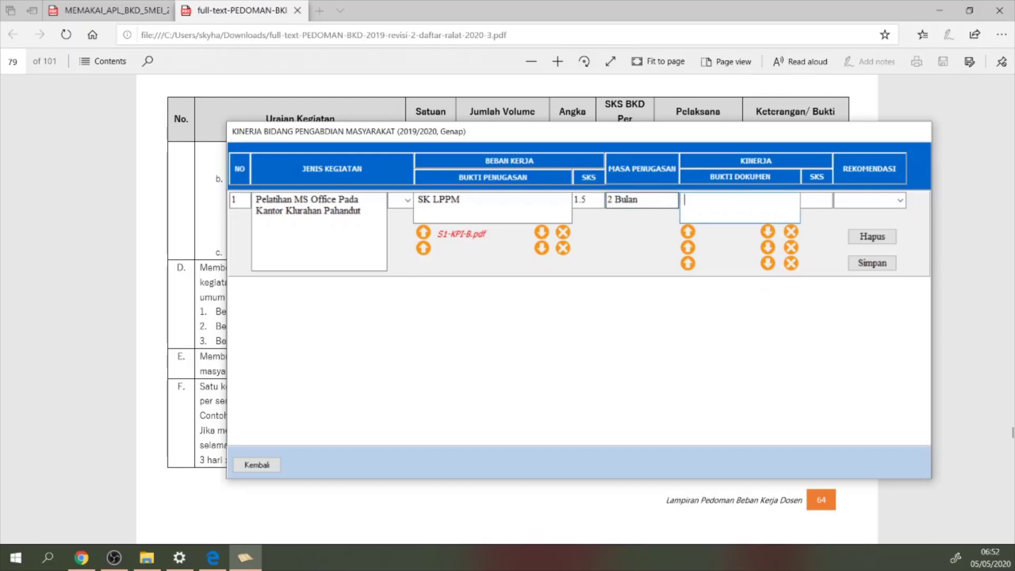
type("Laporan Kegiatan Pengam")
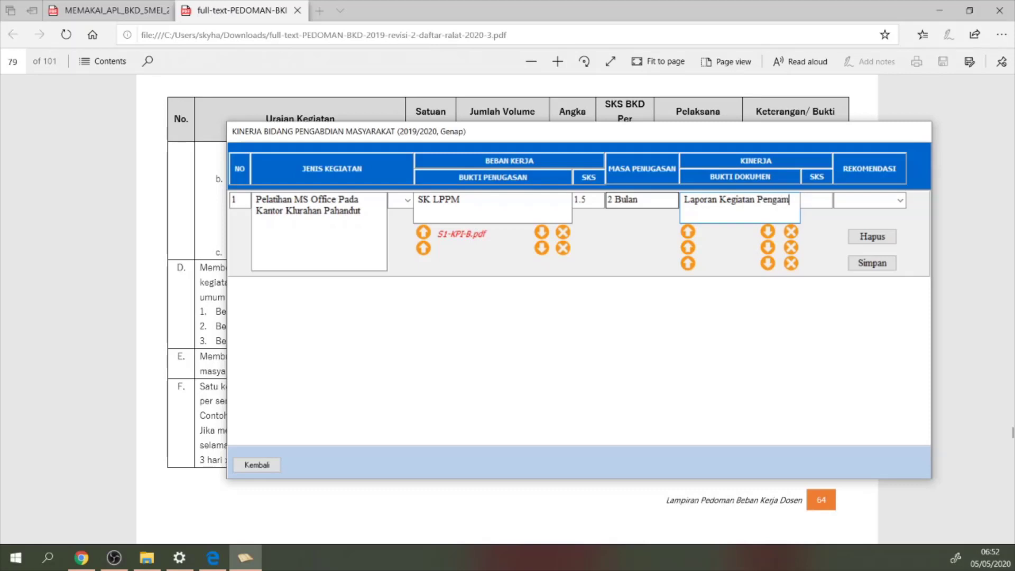
key("BackSpace")
type("bdian")
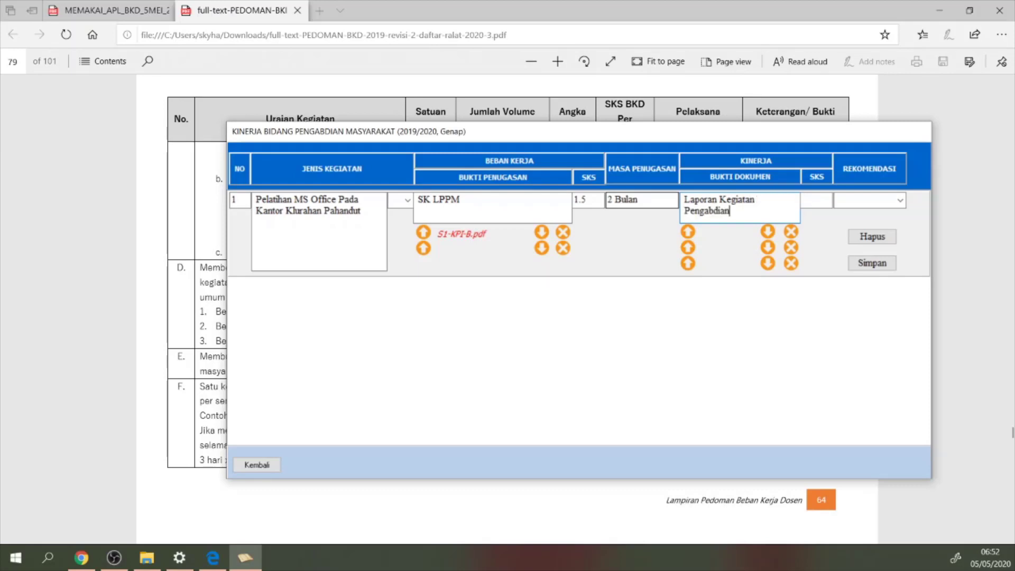
Set the performance SKS to 1.5 and the recommendation to Selesai
left_click(818, 202)
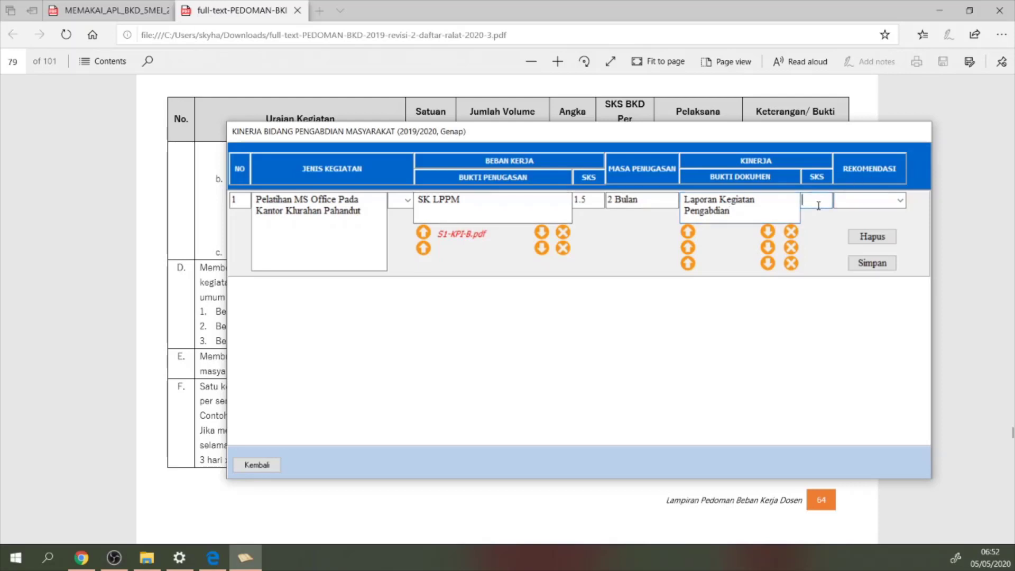
type("1.5")
left_click(867, 200)
left_click(901, 201)
left_click(889, 214)
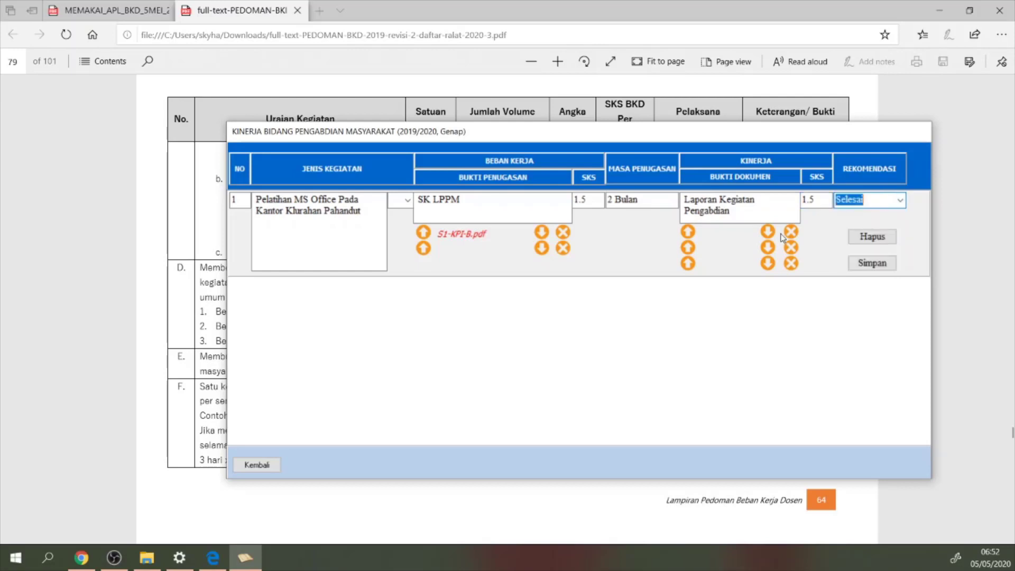
Upload S1-KPI-A-PresentaseAbsen.pdf as performance evidence, save the row, and return to the main menu
left_click(690, 233)
left_click(460, 201)
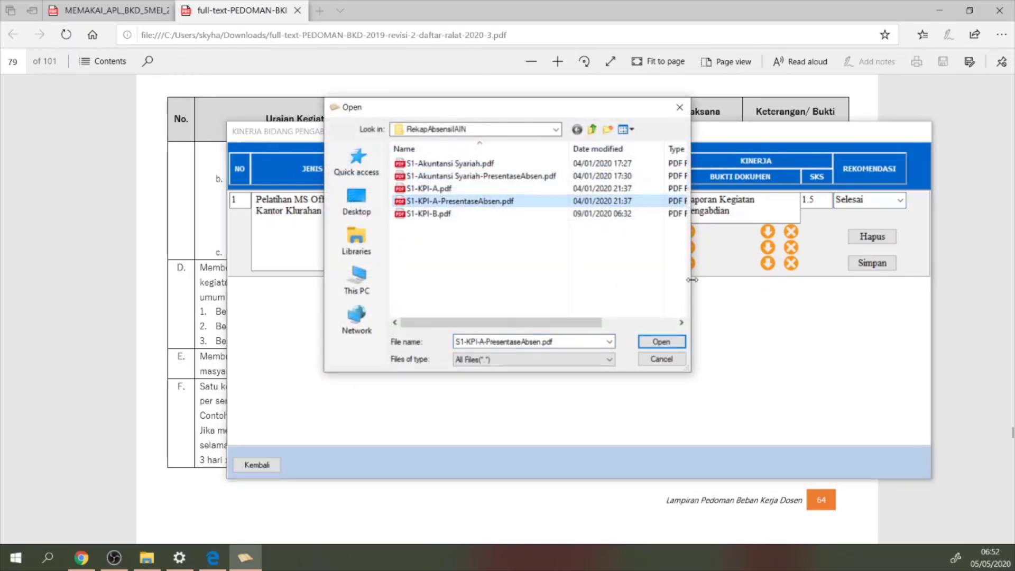
left_click(661, 343)
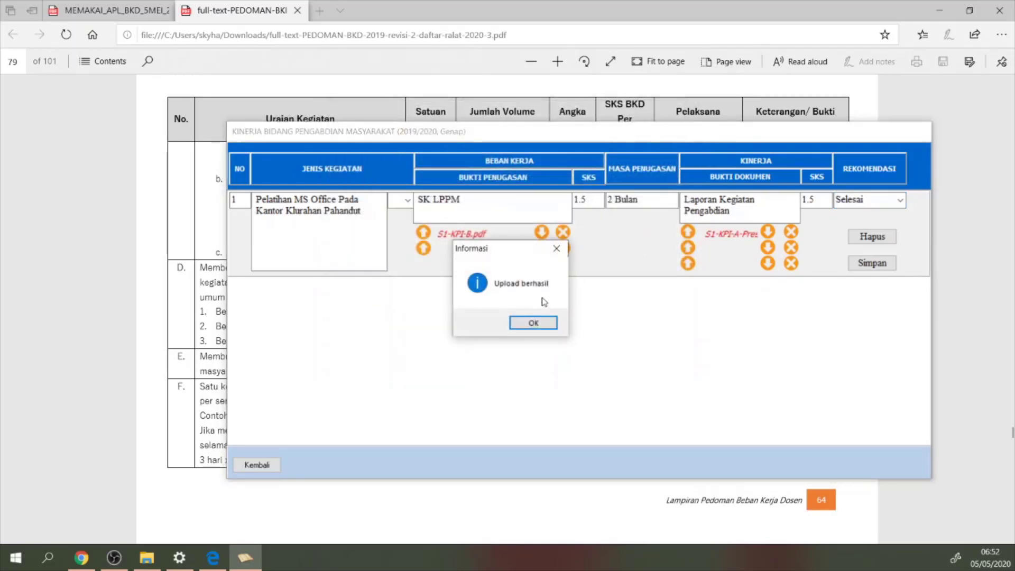
left_click(534, 323)
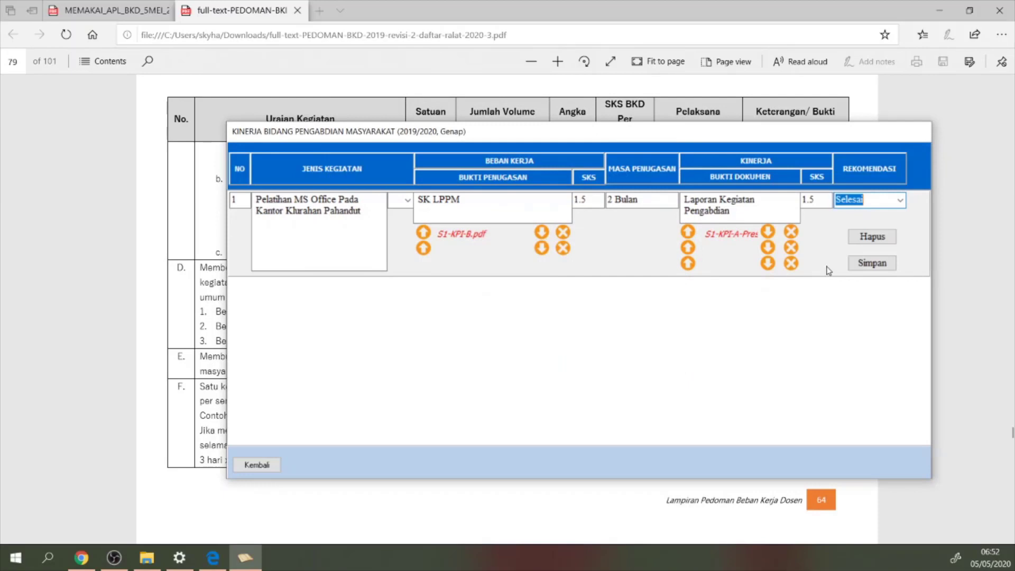
left_click(869, 265)
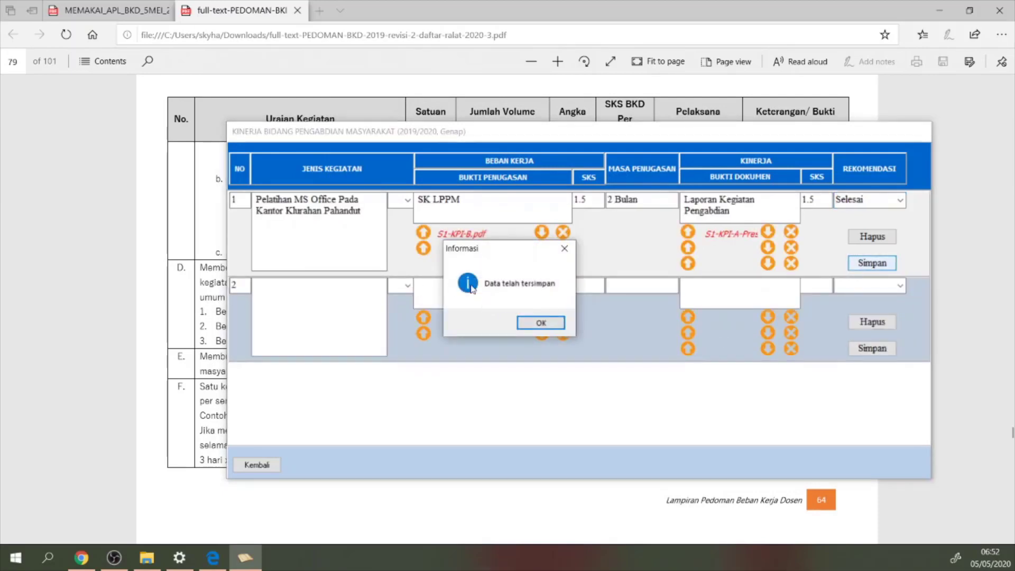
left_click(541, 324)
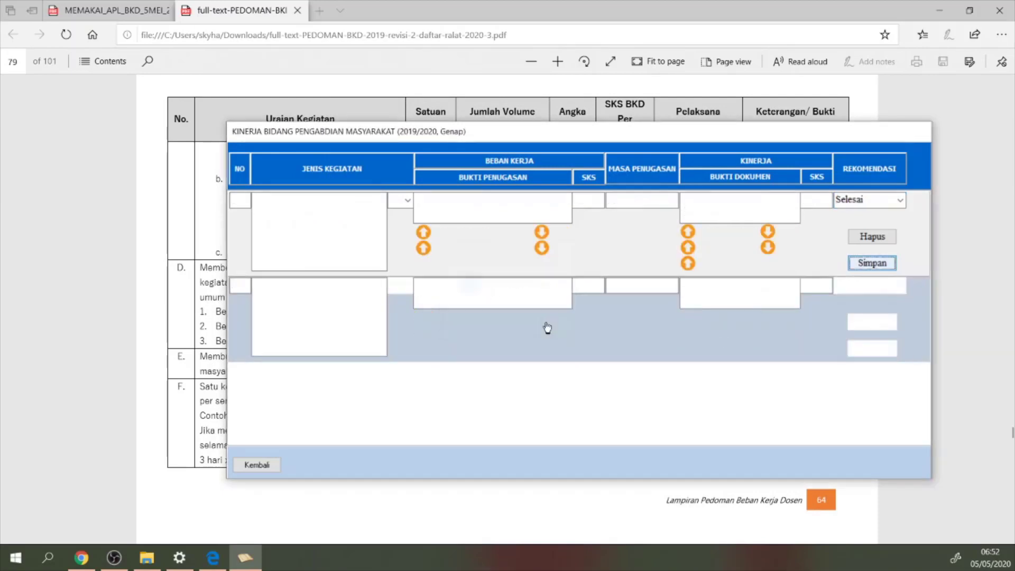
left_click(257, 466)
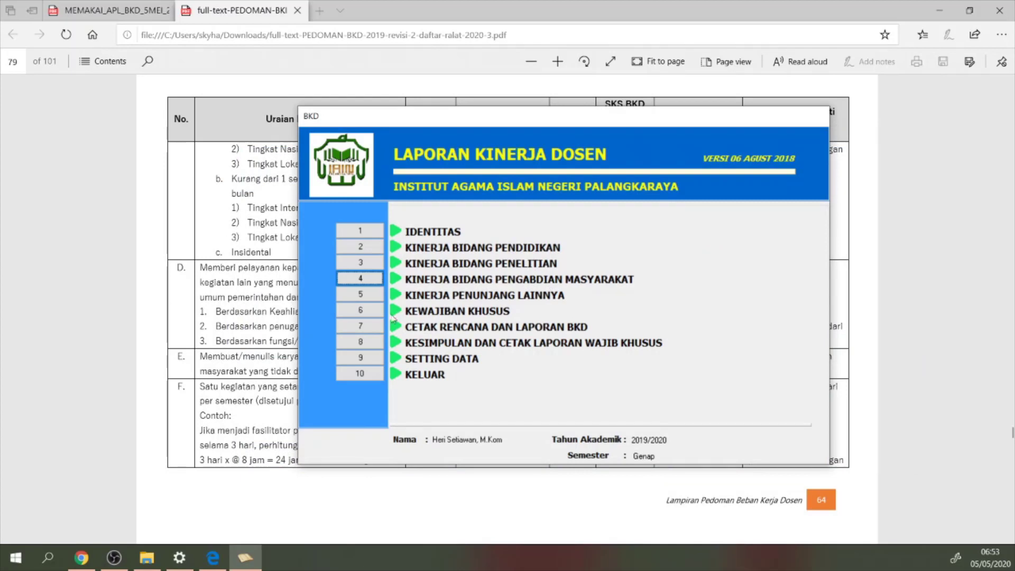
Open the Kinerja Penunjang Lainnya form from menu button 5
left_click(364, 295)
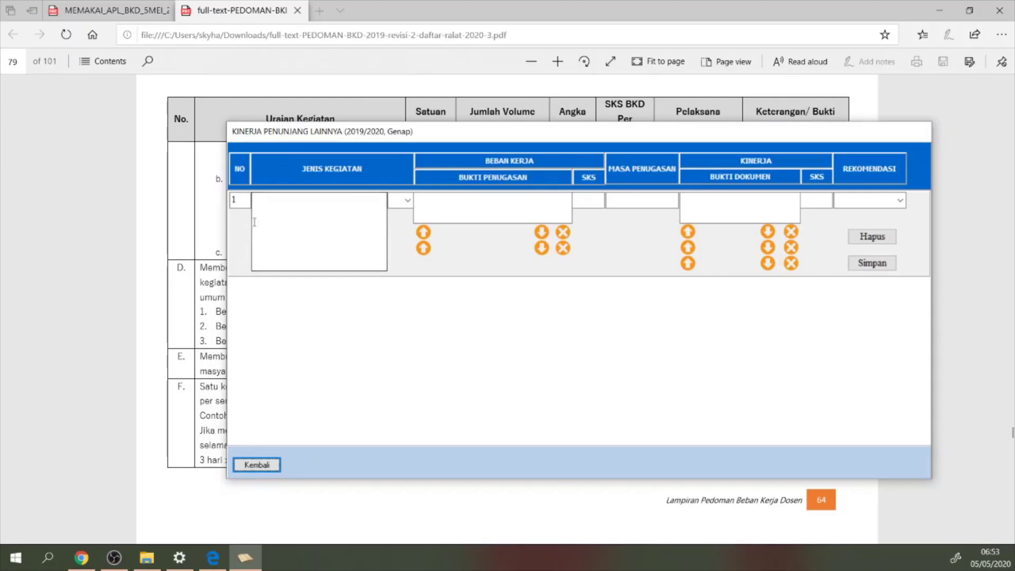
Open the bid_penunjang_lainnya supporting-documents folder in File Explorer
mouse_move(158, 567)
left_click(157, 512)
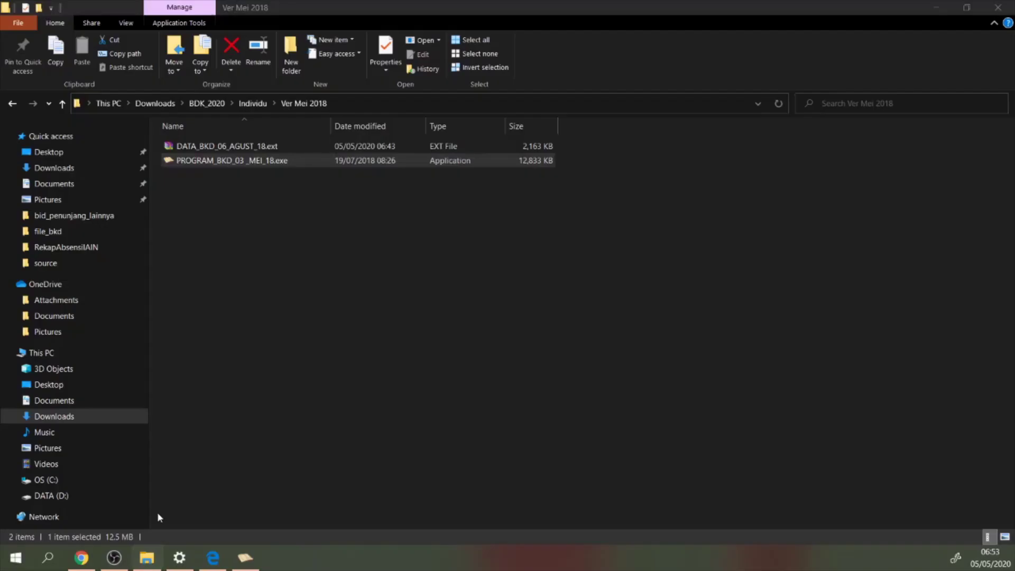
left_click(117, 217)
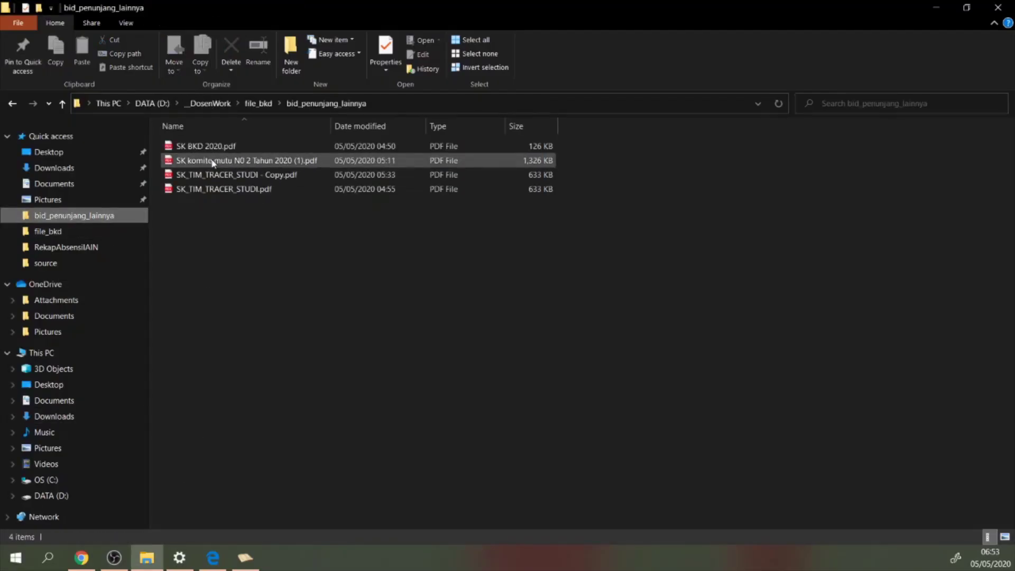
Scroll the guideline PDF to section V's supporting-activity credits on page 81
left_click(245, 558)
left_click(213, 558)
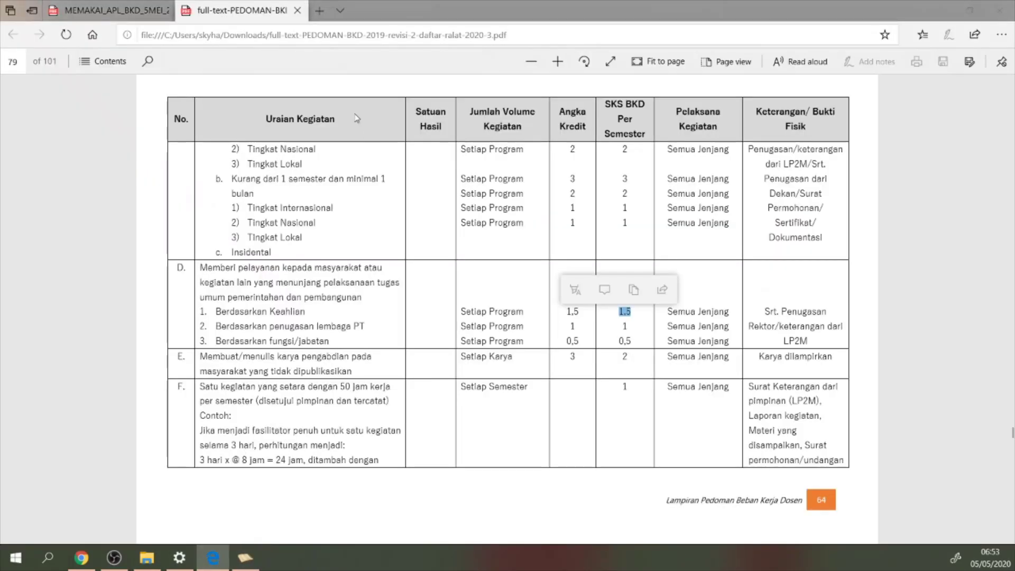
scroll(298, 289, "down", 8)
scroll(302, 278, "down", 4)
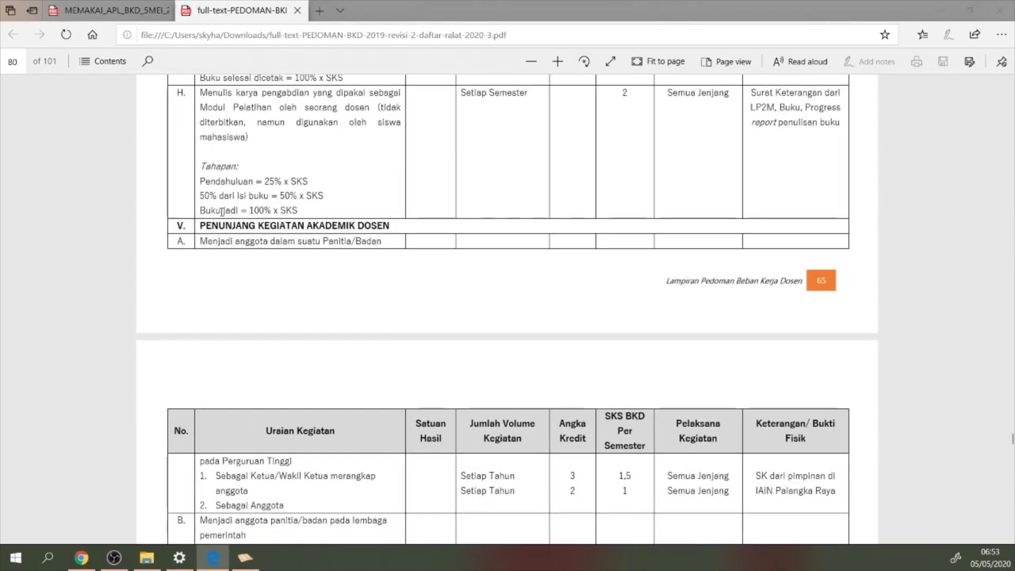
scroll(370, 233, "down", 2)
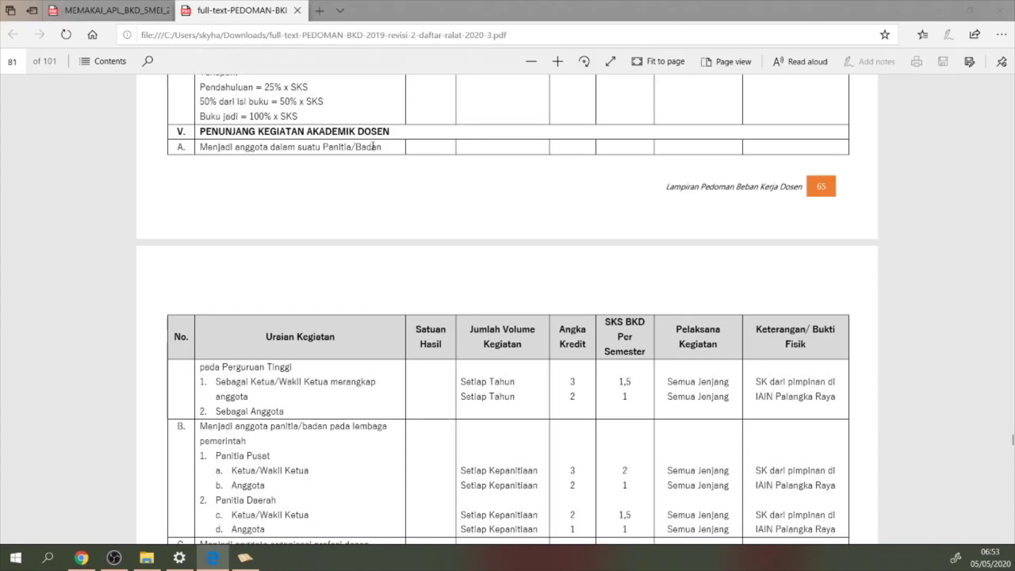
scroll(370, 149, "down", 2)
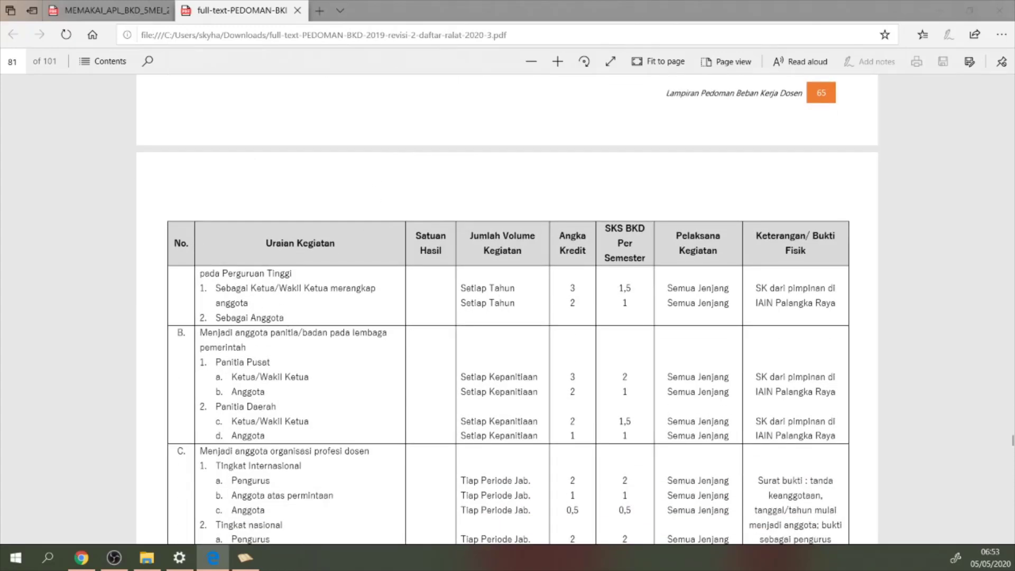
left_click(247, 568)
Open SK BKD 2020.pdf from the folder and select its Perihal subject text on page 3
left_click(292, 211)
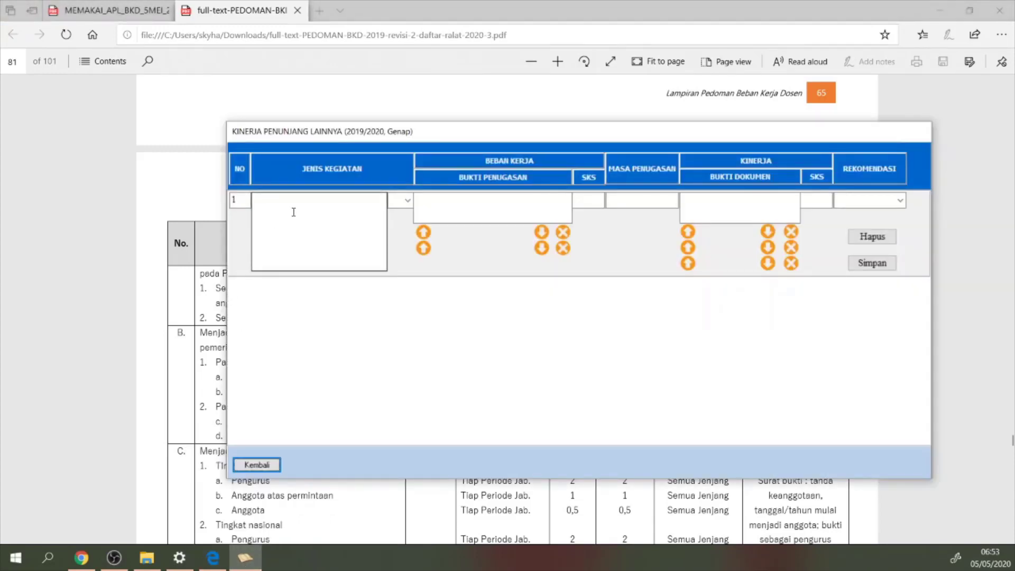
left_click(146, 558)
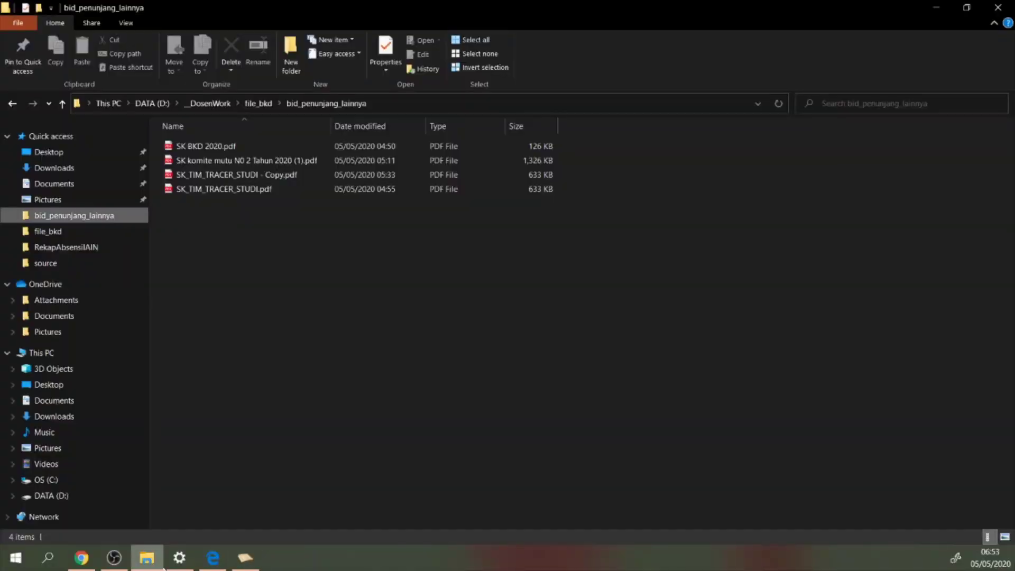
double_click(200, 147)
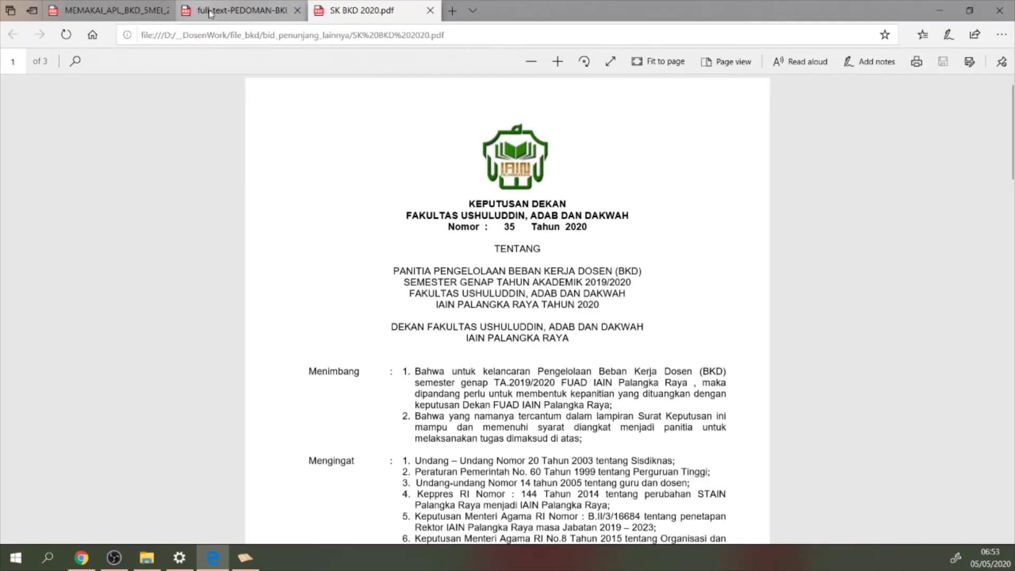
scroll(438, 272, "down", 20)
scroll(479, 289, "up", 5)
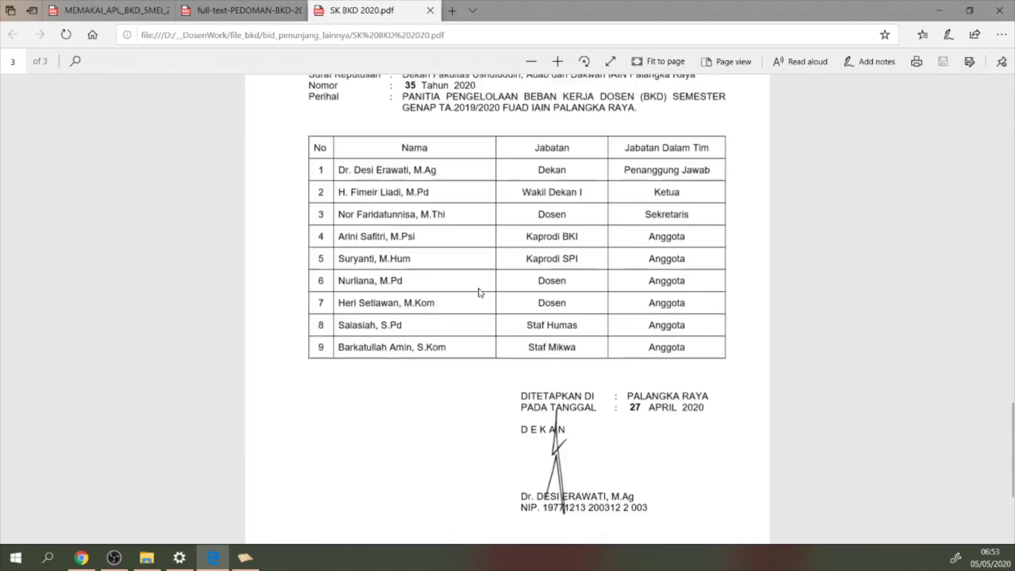
scroll(480, 289, "down", 1)
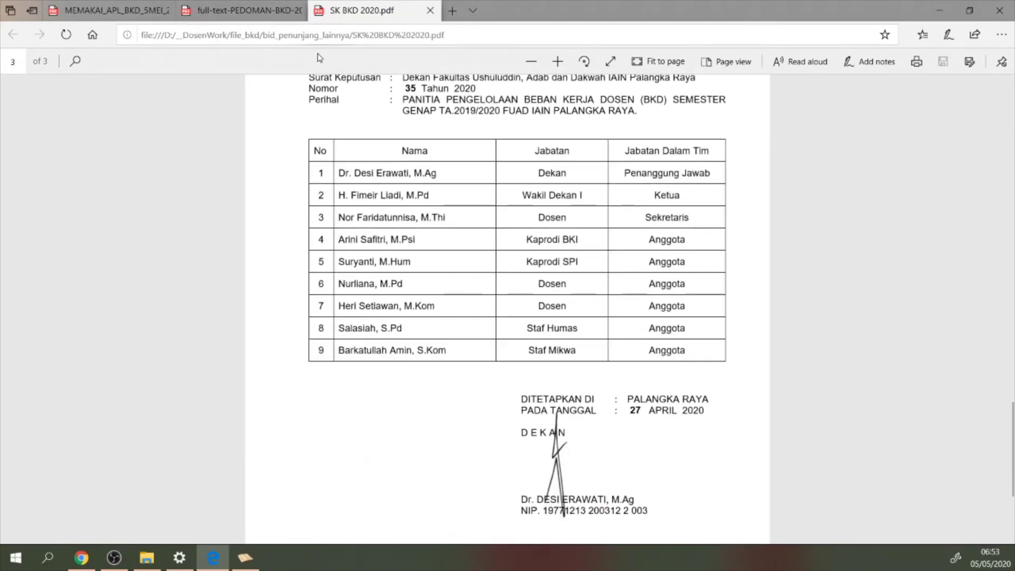
left_click(248, 563)
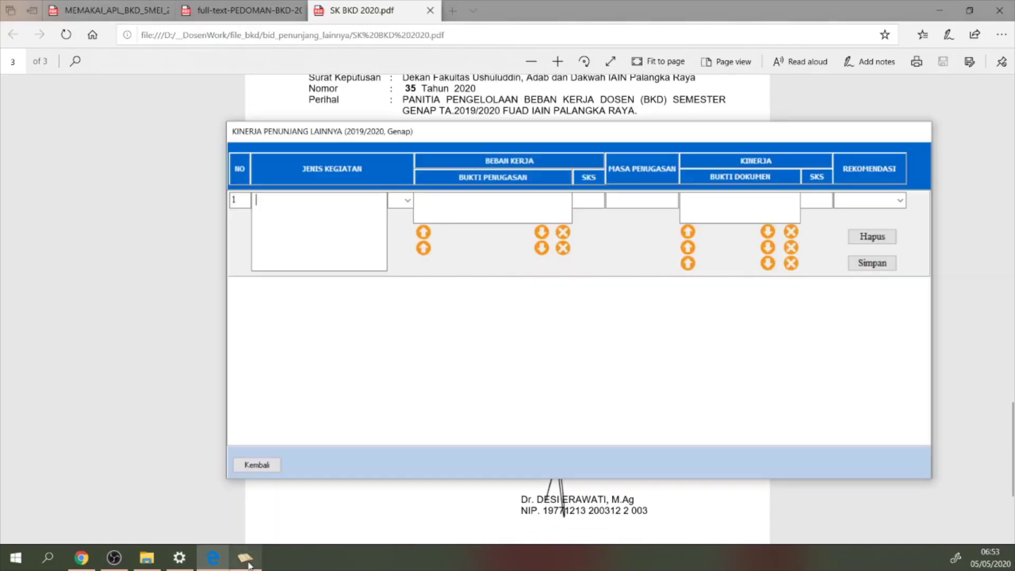
left_click(298, 205)
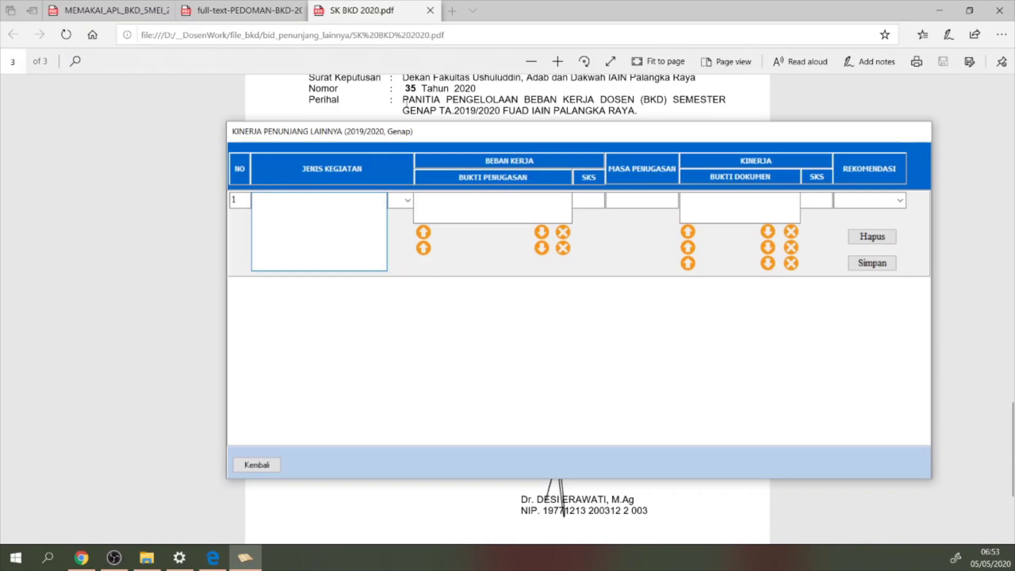
left_click_drag(404, 103, 620, 118)
Paste 'Panitia Pengelolaan Beban Kerja Dosen (BKD) Semester Genap TA.2019/2020' into Jenis Kegiatan
left_click(246, 558)
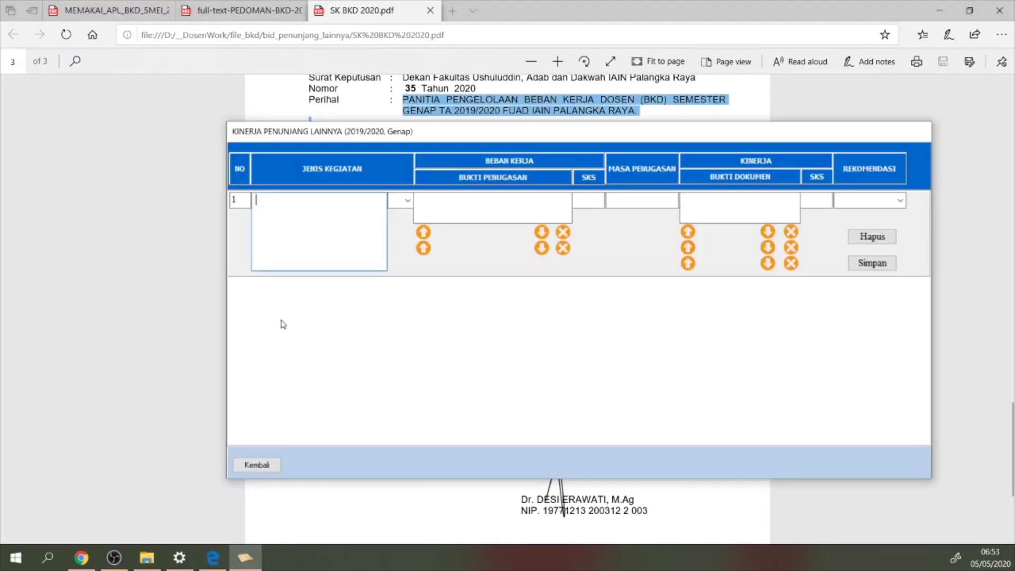
type("BEBAN KERJA DOSEN (BKD) SEMESTER GENAP TA.2019/2020 FUAD IAIN PALANGKA RAYA.")
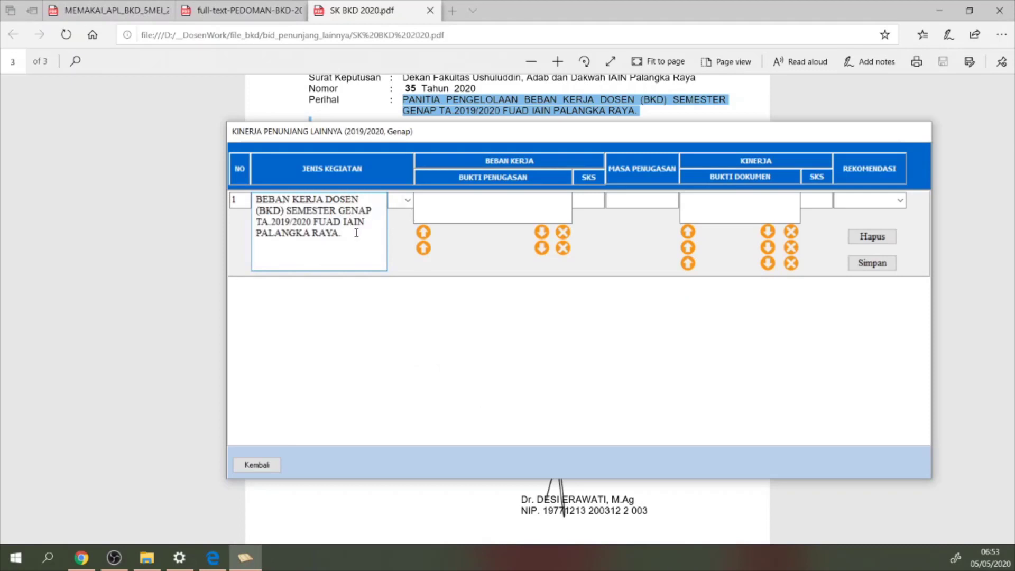
key("BackSpace")
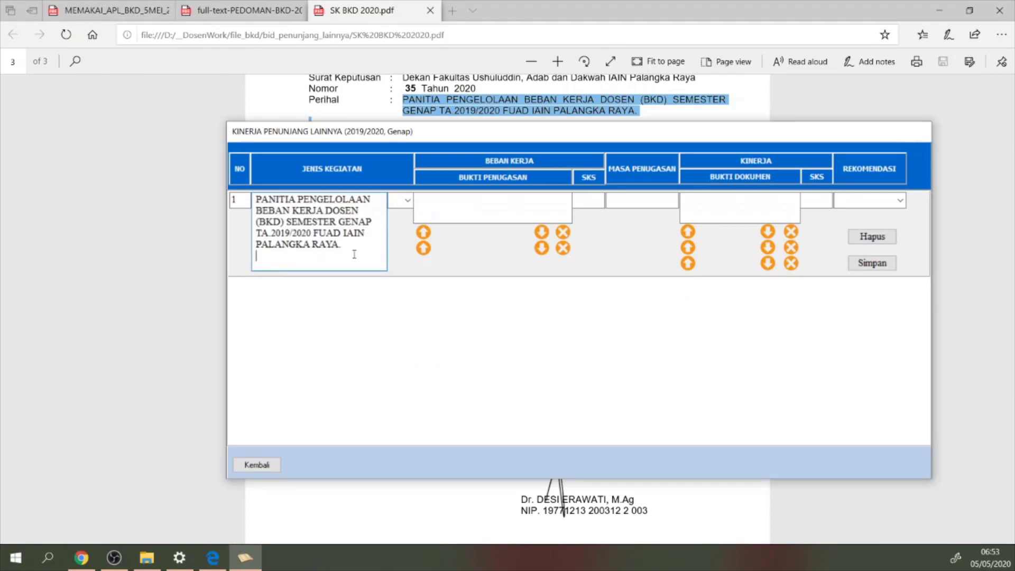
Enter Sk Dekan as the row's assignment evidence
left_click(394, 103)
scroll(419, 170, "up", 3)
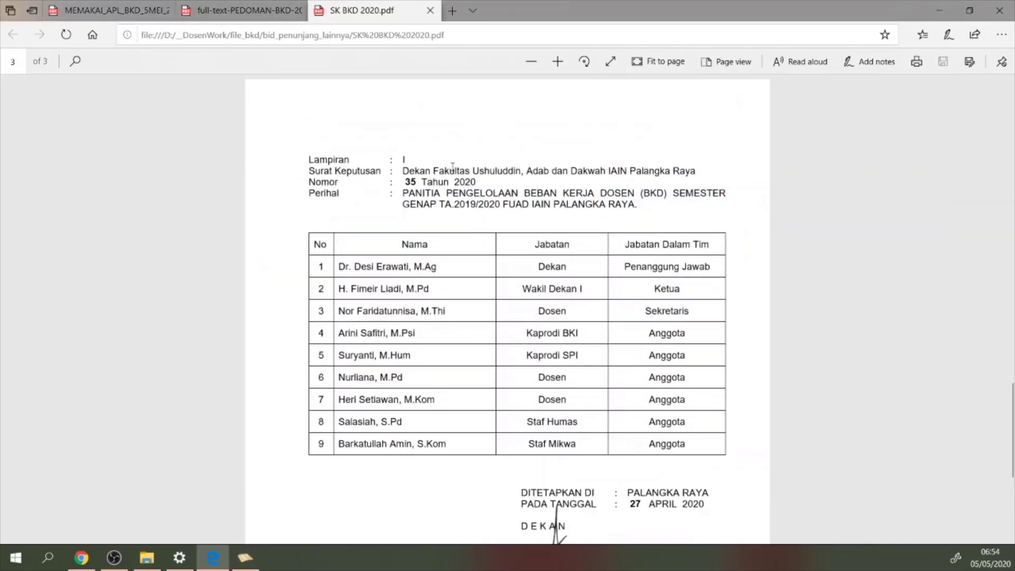
scroll(420, 169, "up", 15)
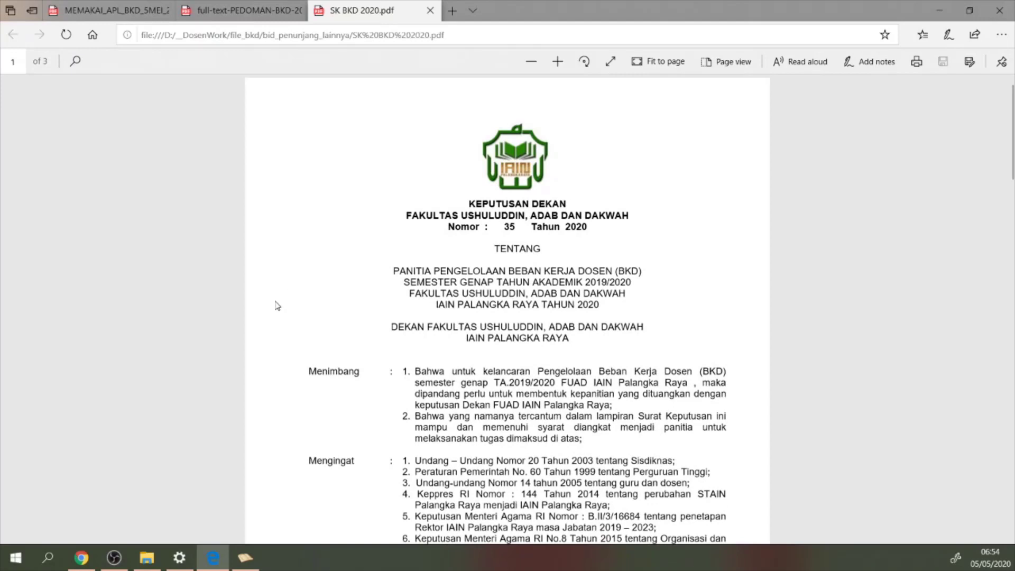
key("alt+Tab")
left_click(434, 212)
type("Sk Dekan")
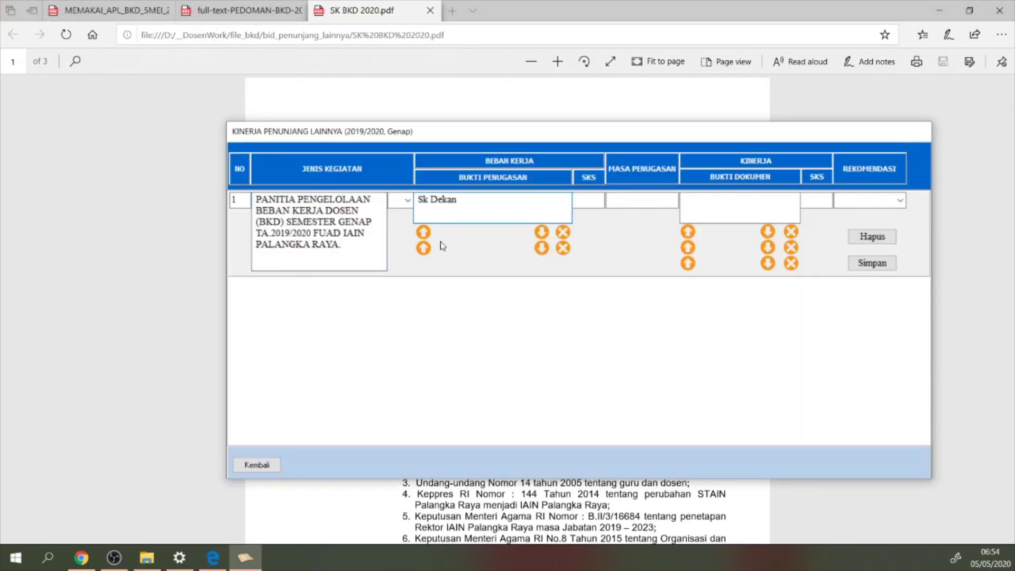
Attach SK BKD 2020.pdf from D:\__DosenWork\file_bkd\bid_penunjang_lainnya as assignment evidence
left_click(423, 232)
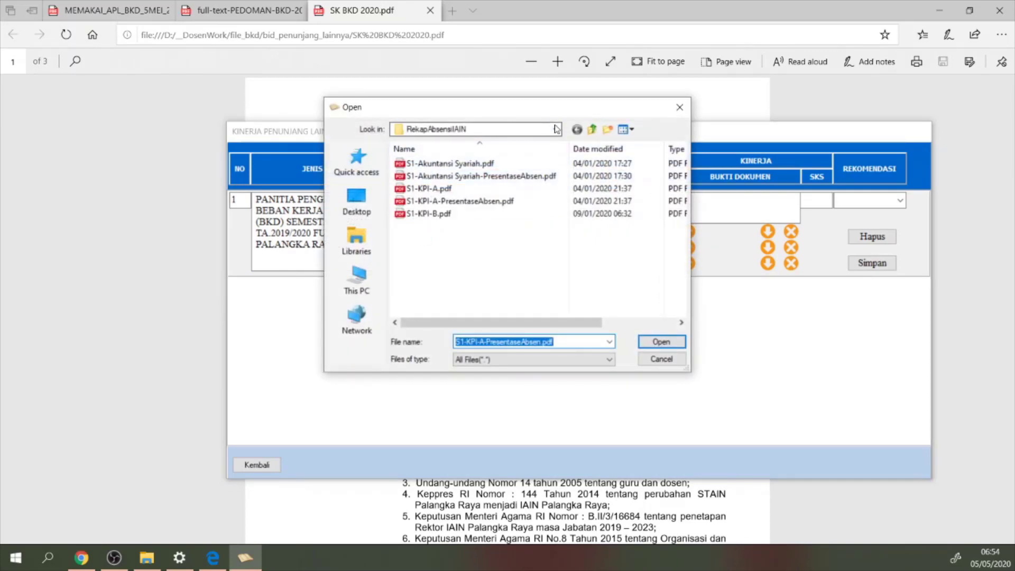
left_click(558, 130)
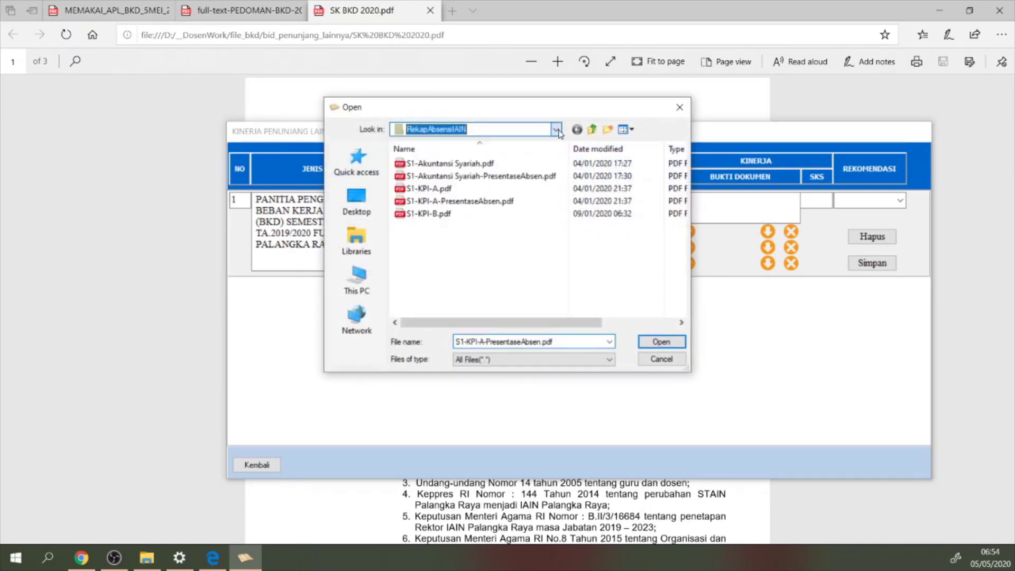
left_click(557, 130)
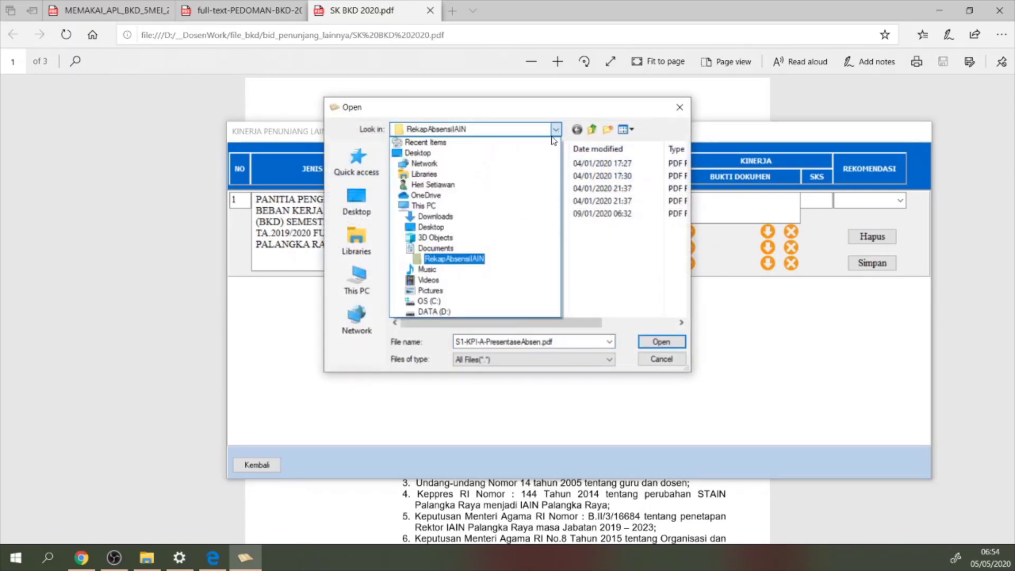
left_click(432, 312)
double_click(447, 179)
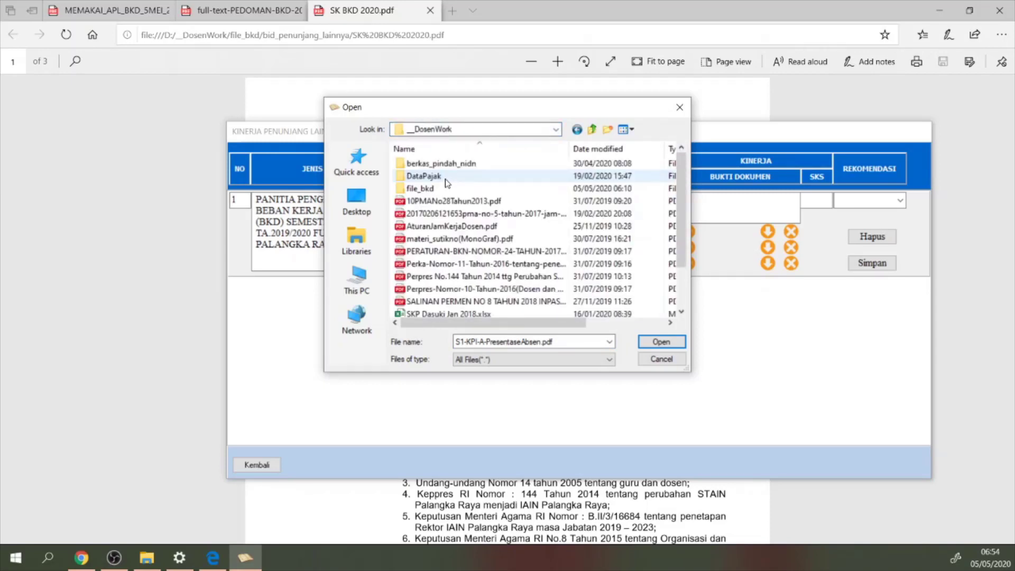
double_click(430, 188)
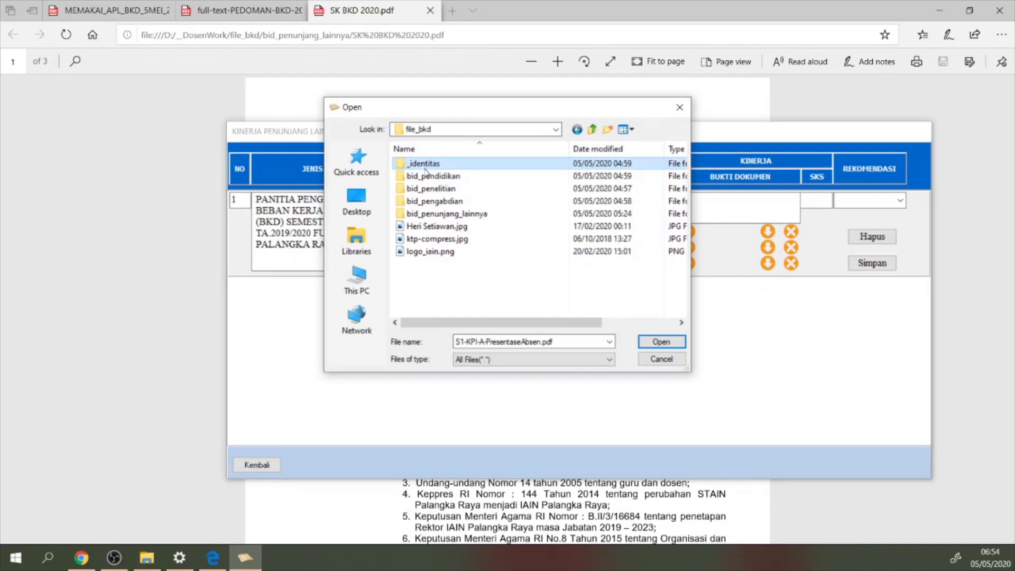
double_click(436, 214)
left_click(433, 165)
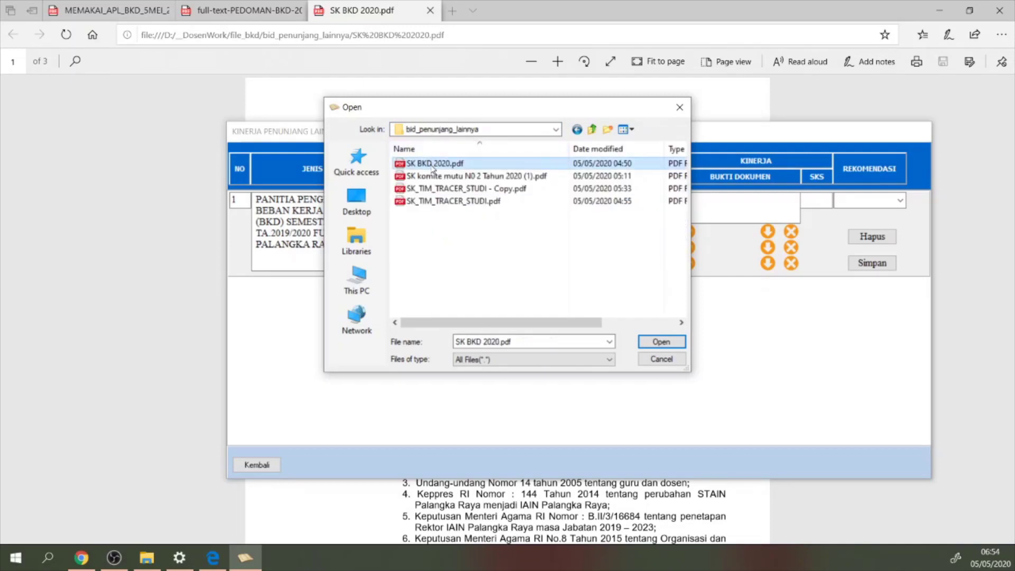
double_click(433, 164)
left_click(531, 322)
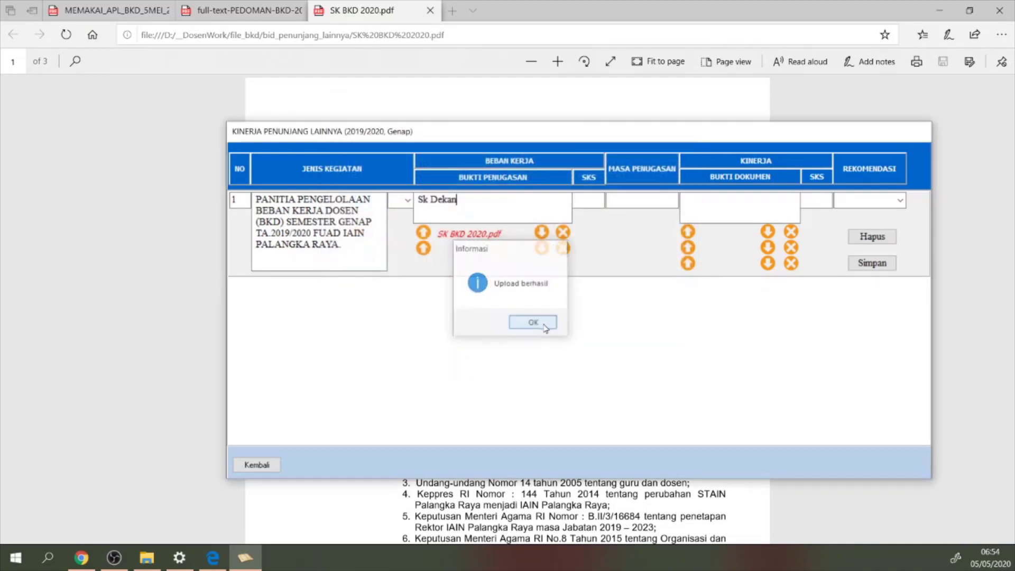
Check the guideline table showing committee members earn 1 SKS
left_click(588, 203)
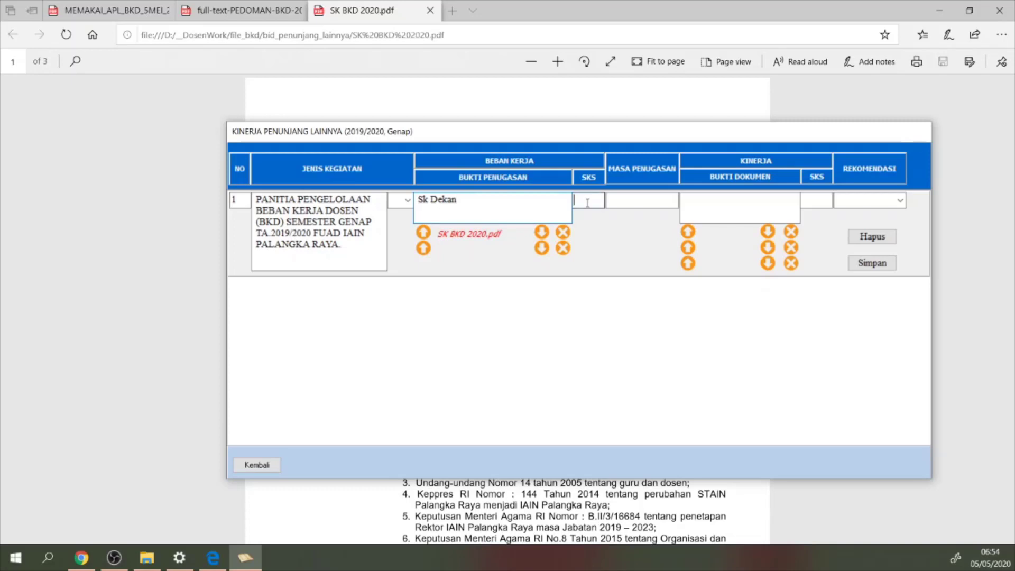
left_click(214, 11)
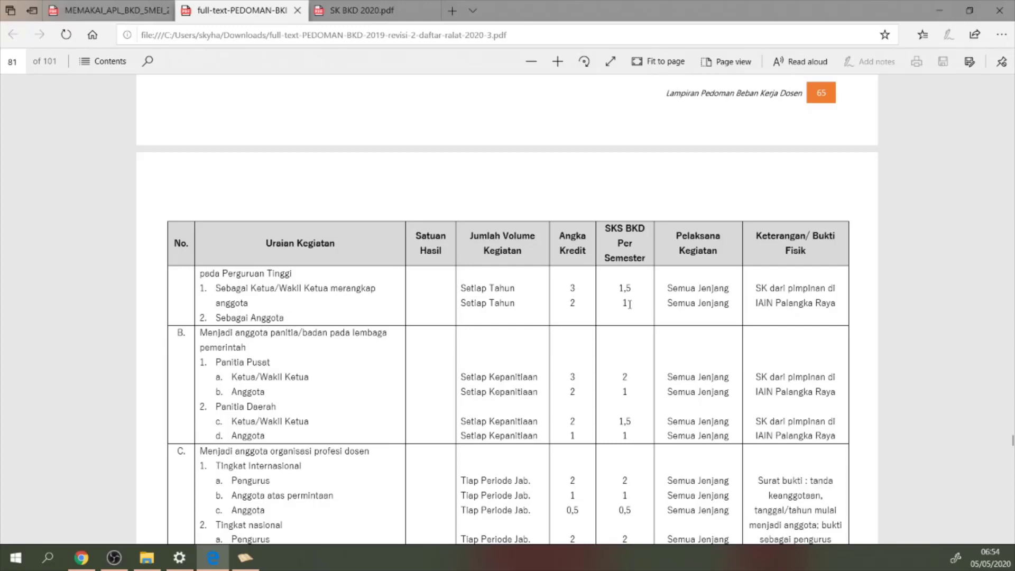
left_click(629, 303)
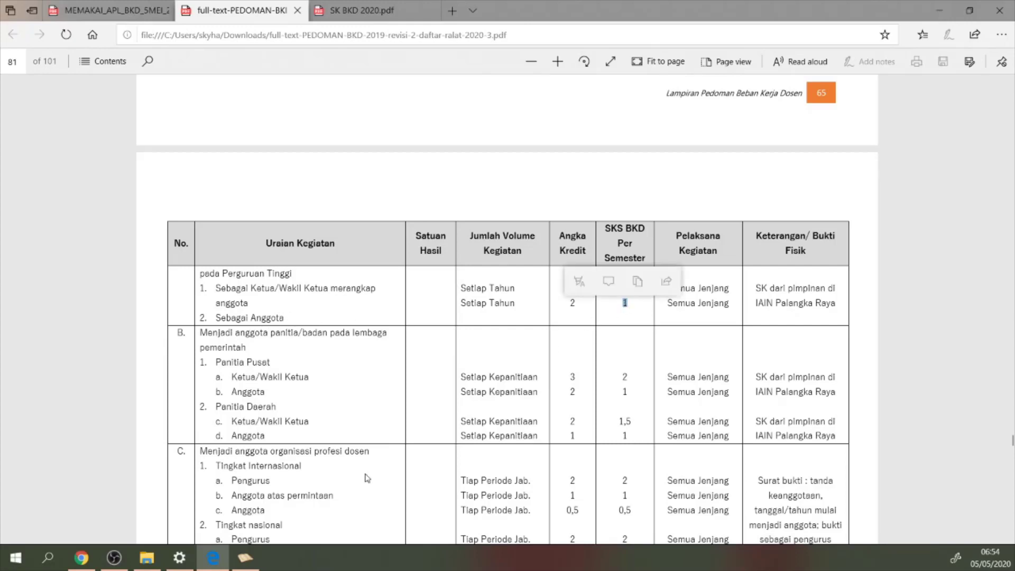
Enter 1 SKS, 1Semester assignment period, Laporan as performance evidence, and 1 performance SKS
left_click(245, 558)
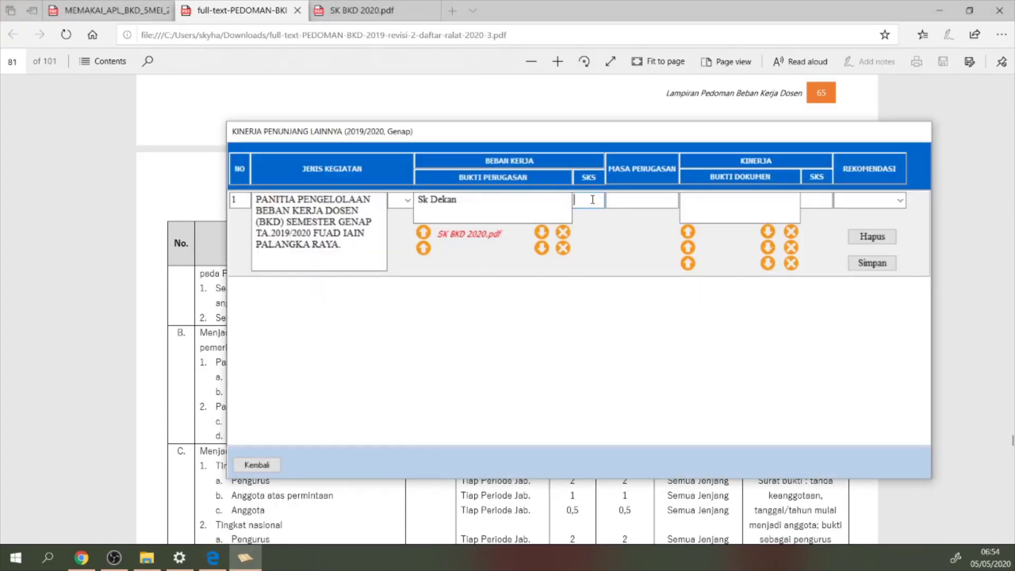
type("1")
left_click(631, 205)
type("1Semester")
key("Tab")
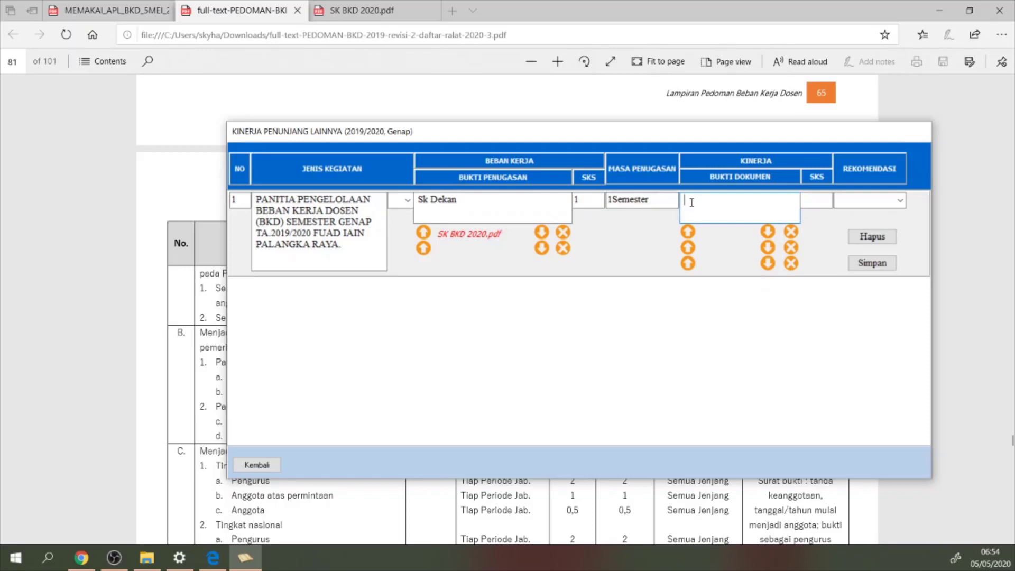
type("Laporan Kegiatan")
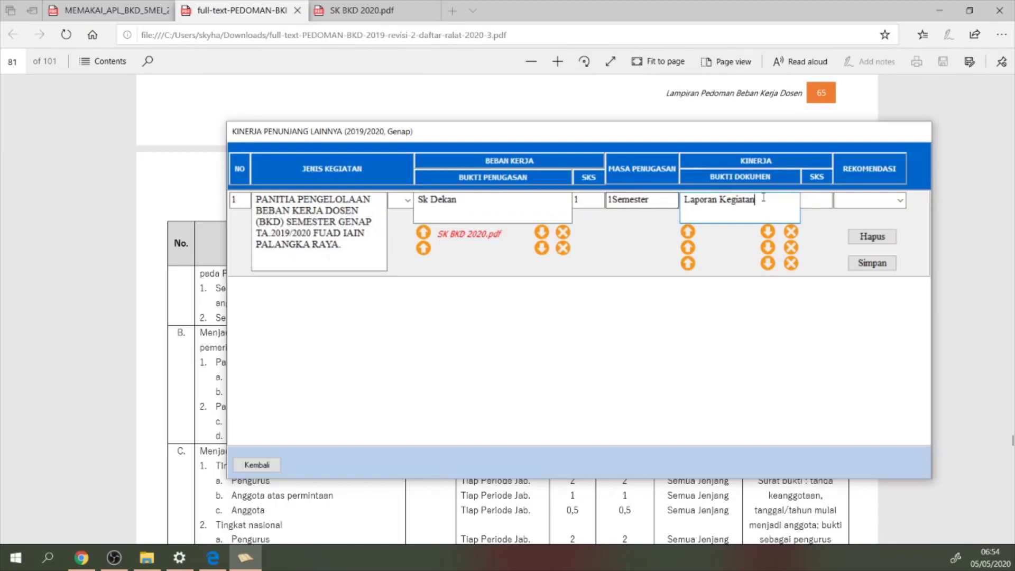
left_click(815, 204)
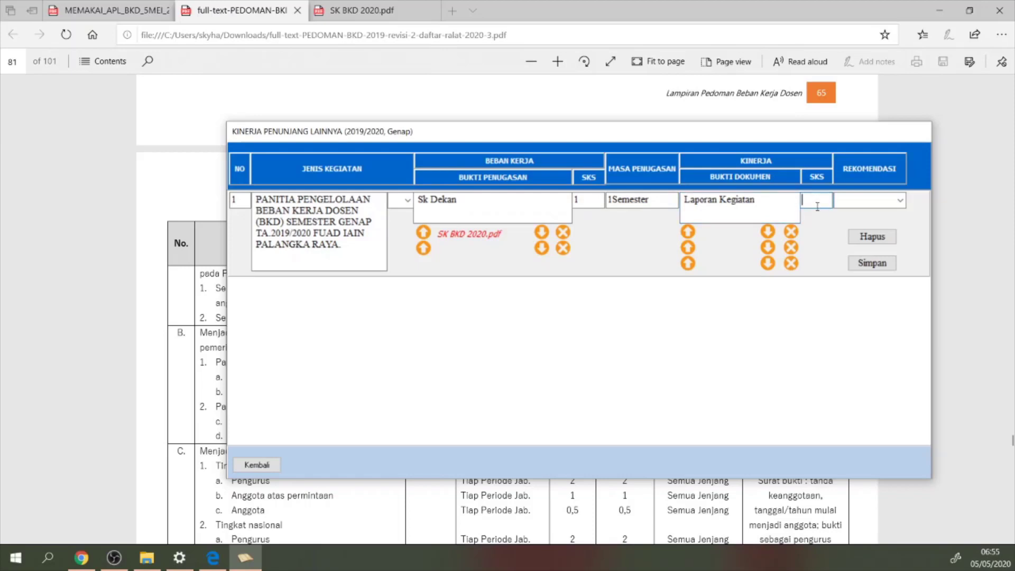
type("1")
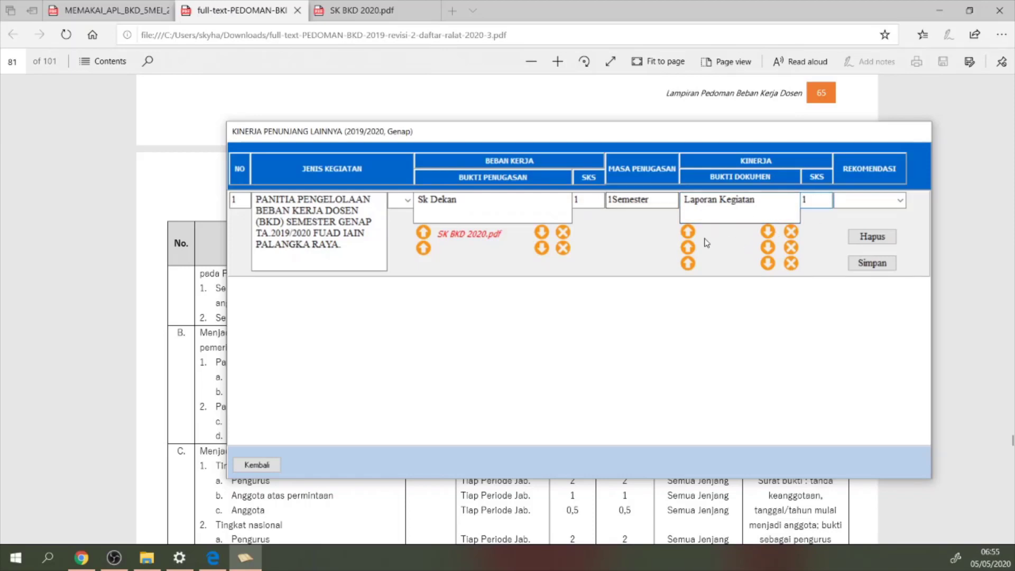
Upload SK BKD 2020.pdf as performance evidence, save the row, and return to the main menu
left_click(687, 231)
left_click(422, 165)
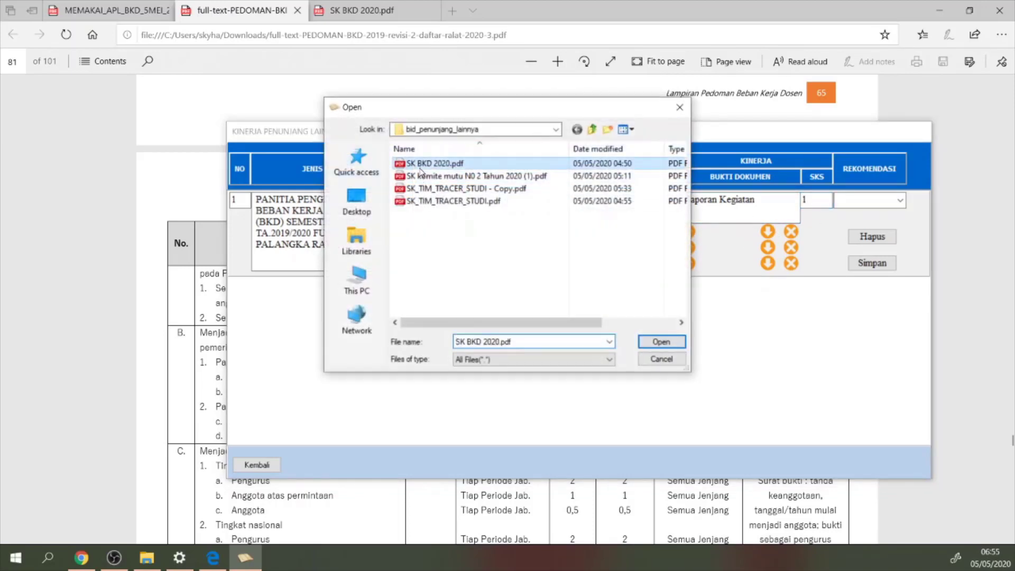
double_click(422, 165)
left_click(531, 324)
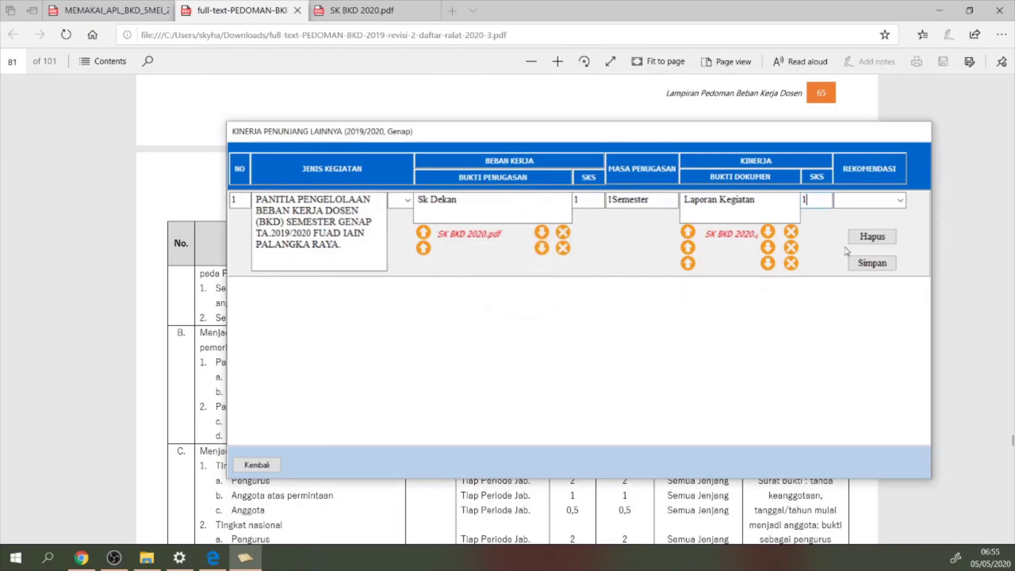
left_click(872, 263)
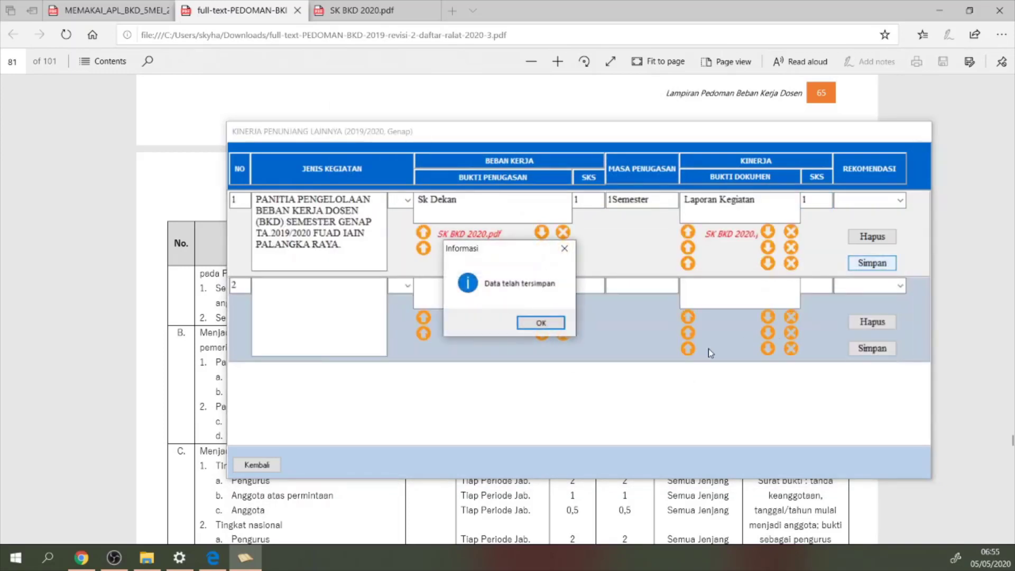
left_click(546, 332)
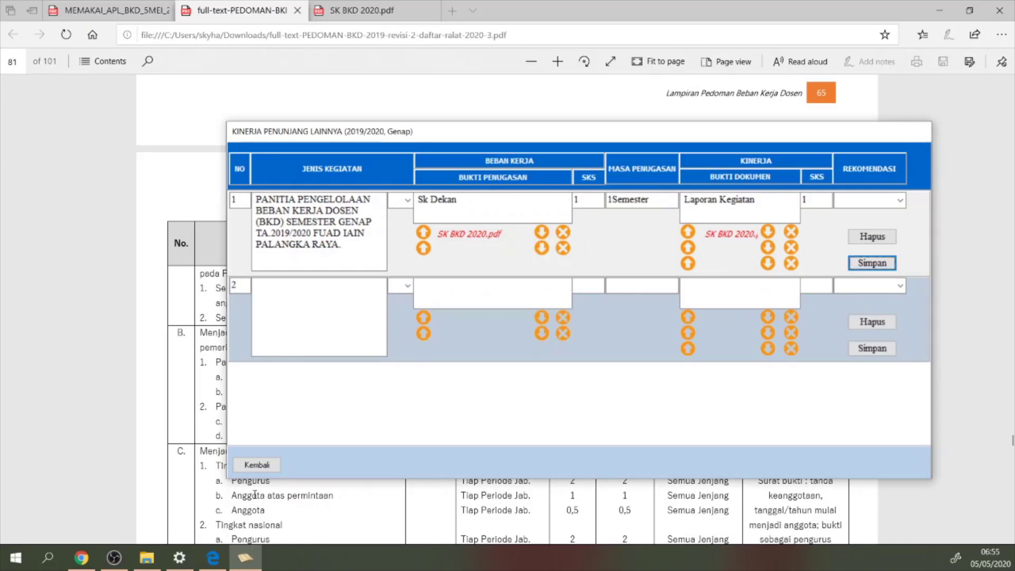
left_click(272, 465)
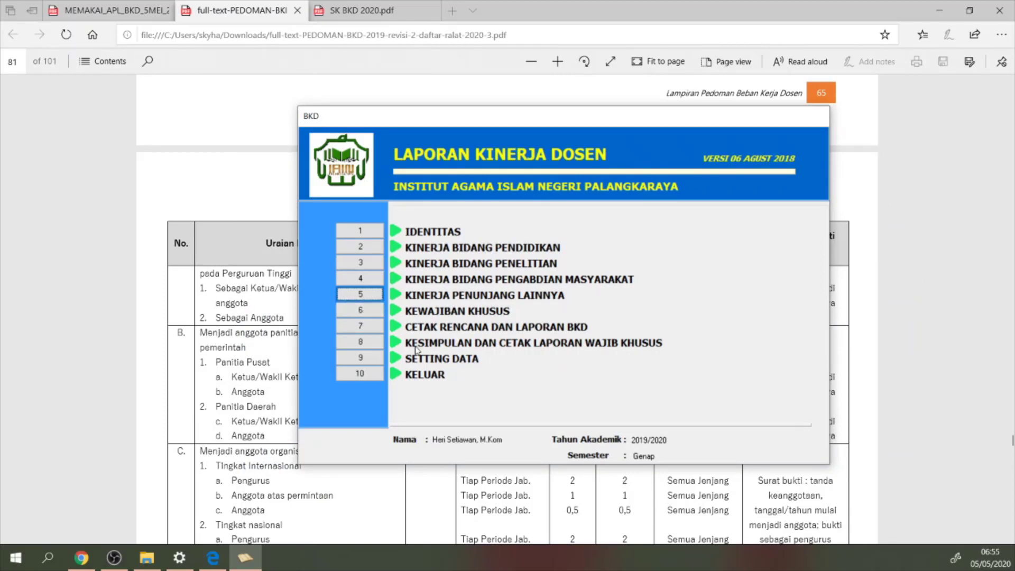
Dismiss the special-duties access message and open Cetak Rencana dan Laporan BKD
left_click(359, 316)
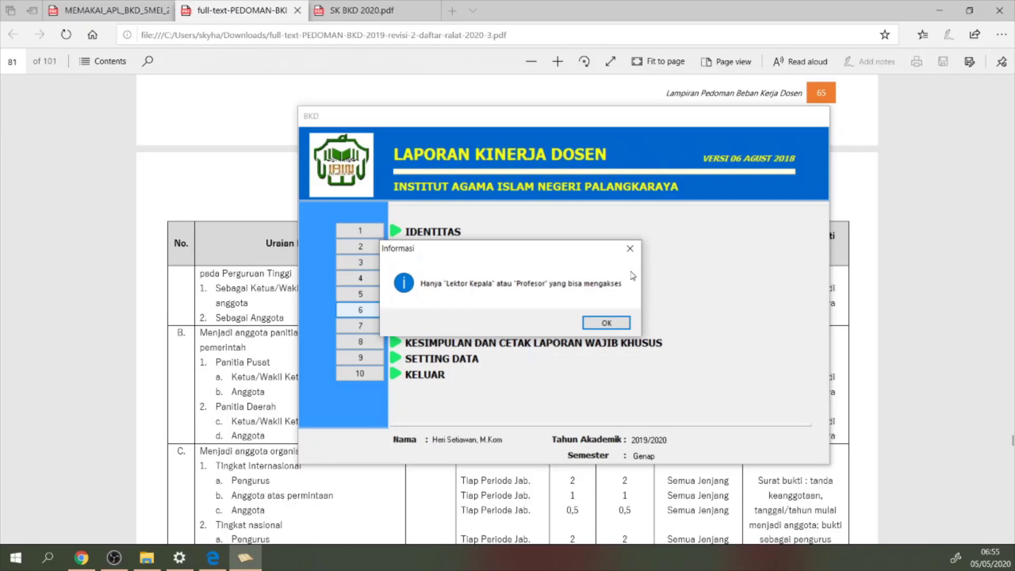
left_click(630, 248)
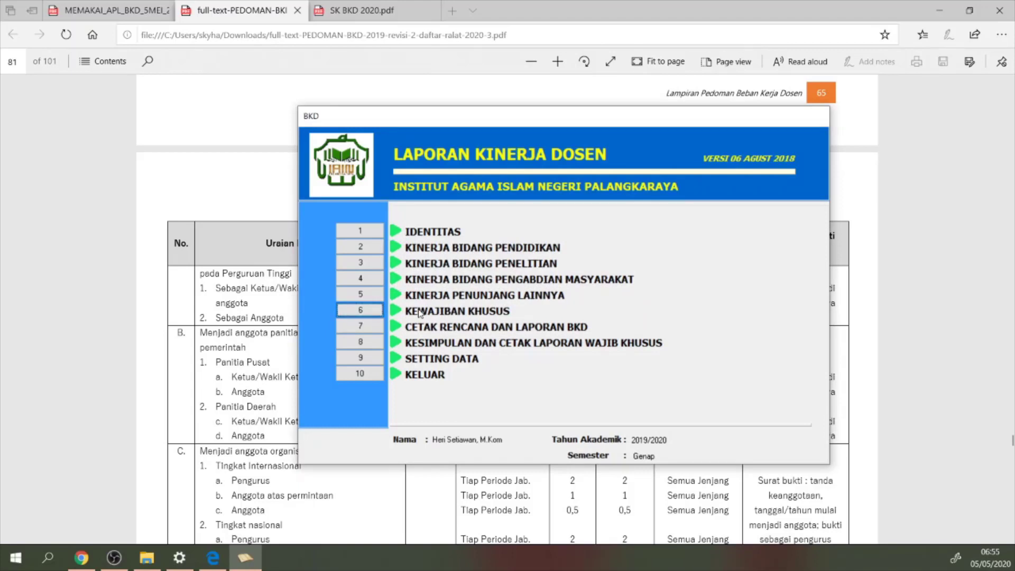
left_click(354, 332)
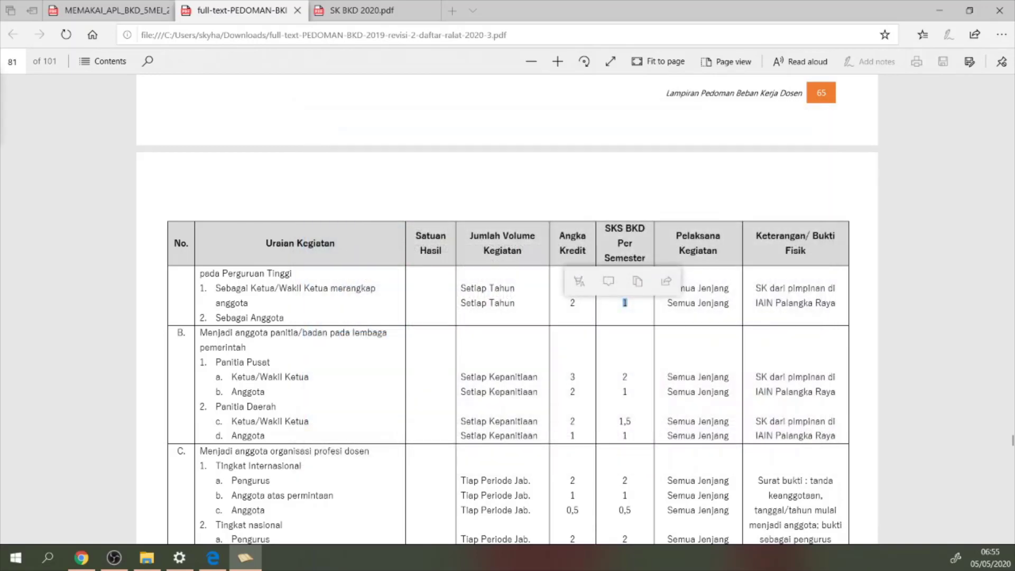
Close the PDF viewer and reopen the Cetak Laporan report chooser from the main menu
left_click(942, 10)
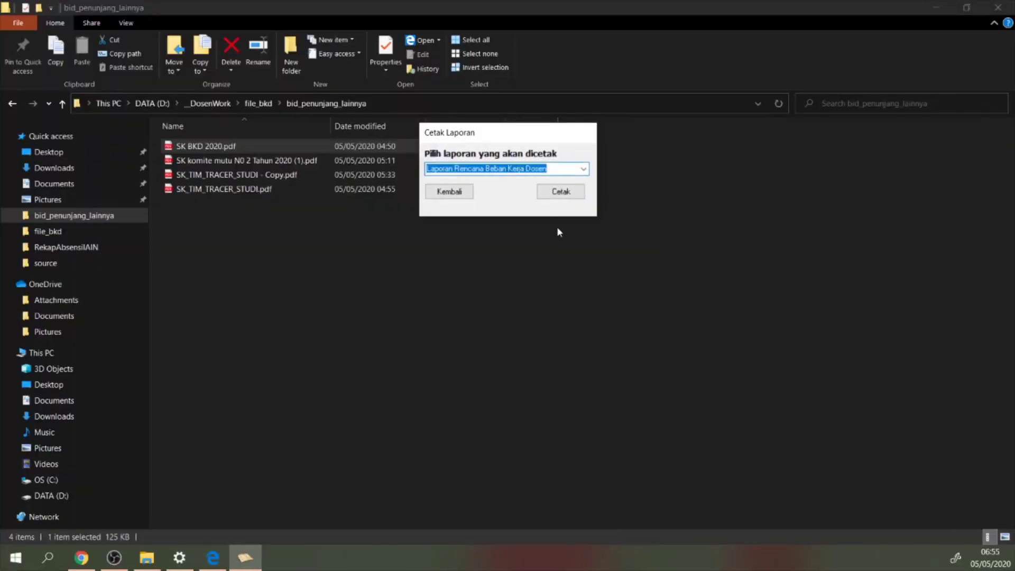
left_click(450, 192)
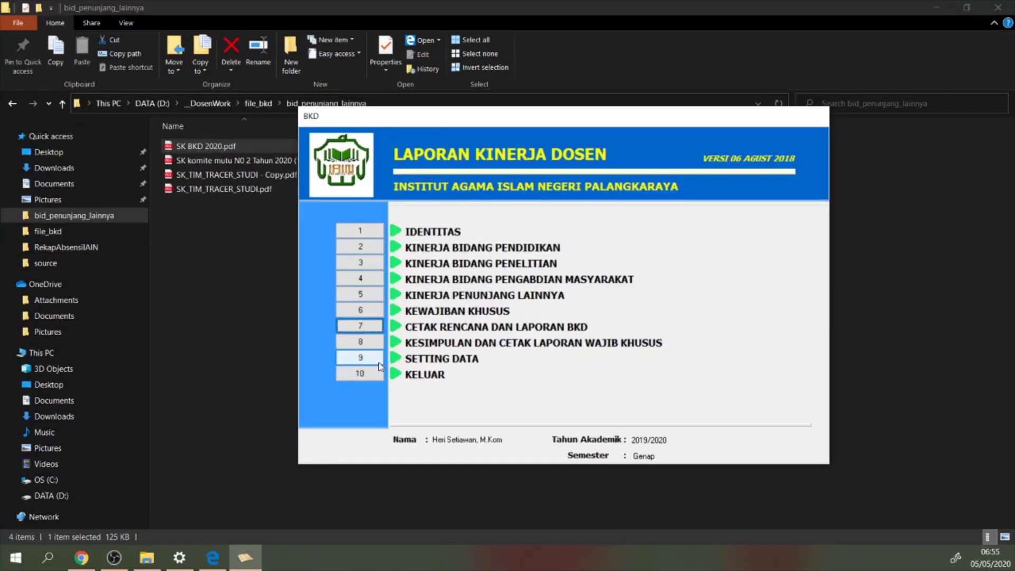
left_click(360, 327)
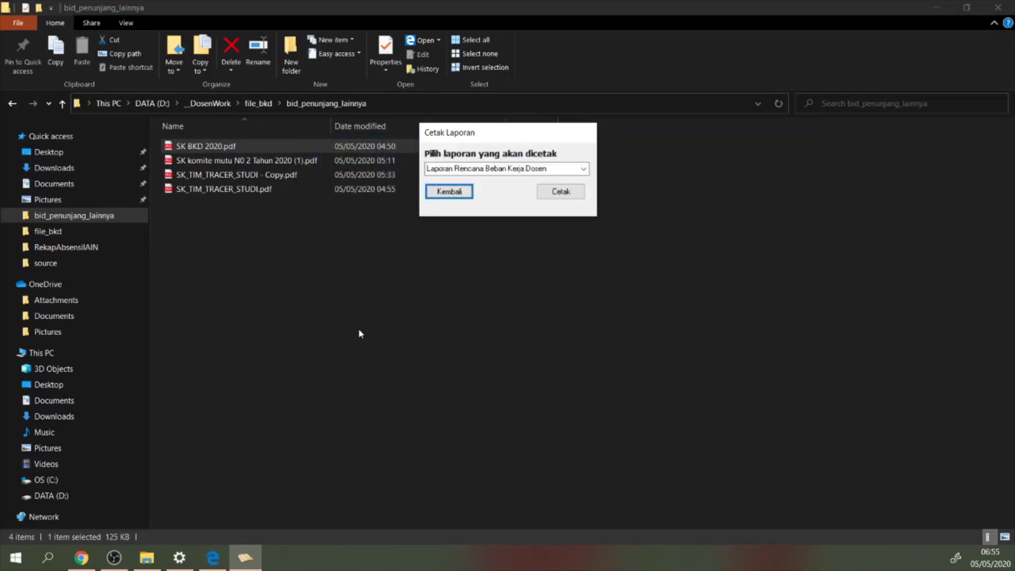
Preview Laporan Rencana Beban Kerja Dosen and scroll to its page-2 activity table and signatures
left_click(584, 169)
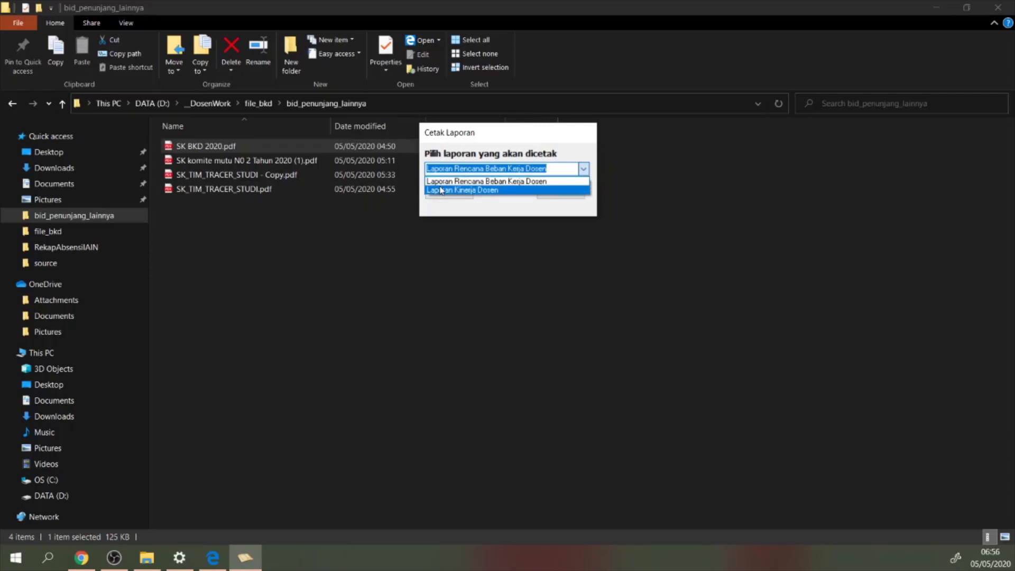
left_click(482, 181)
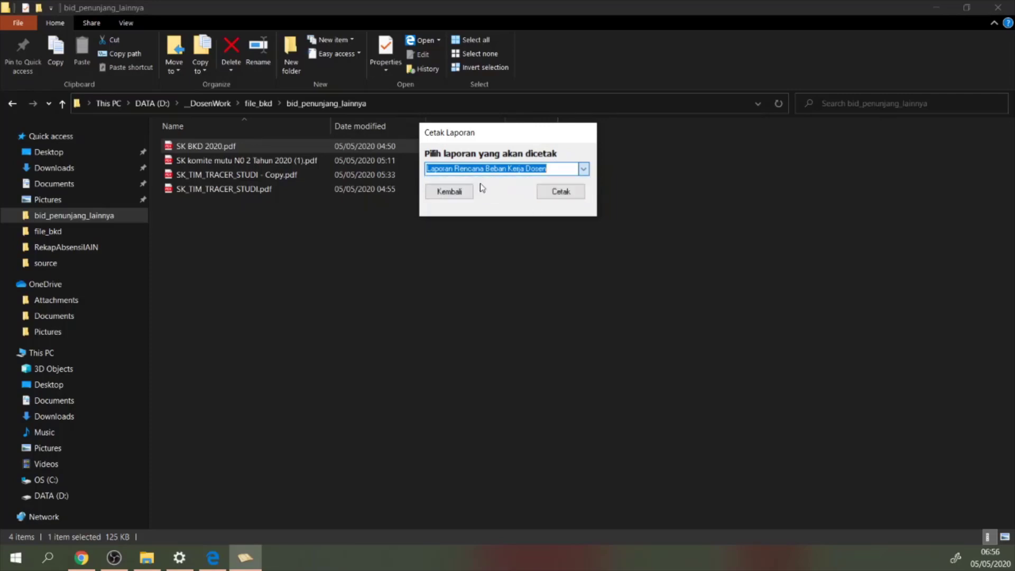
left_click(562, 191)
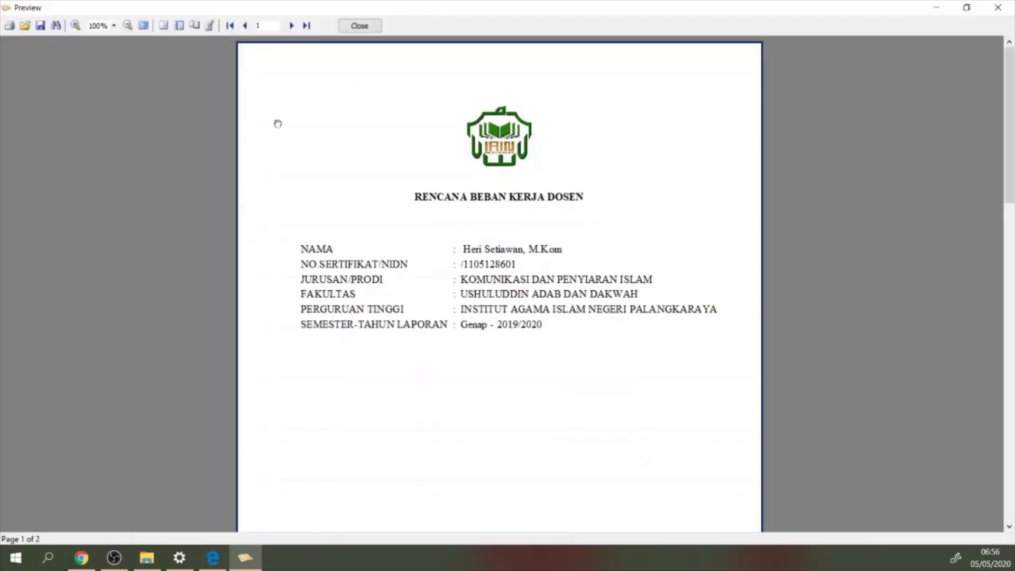
scroll(454, 222, "down", 3)
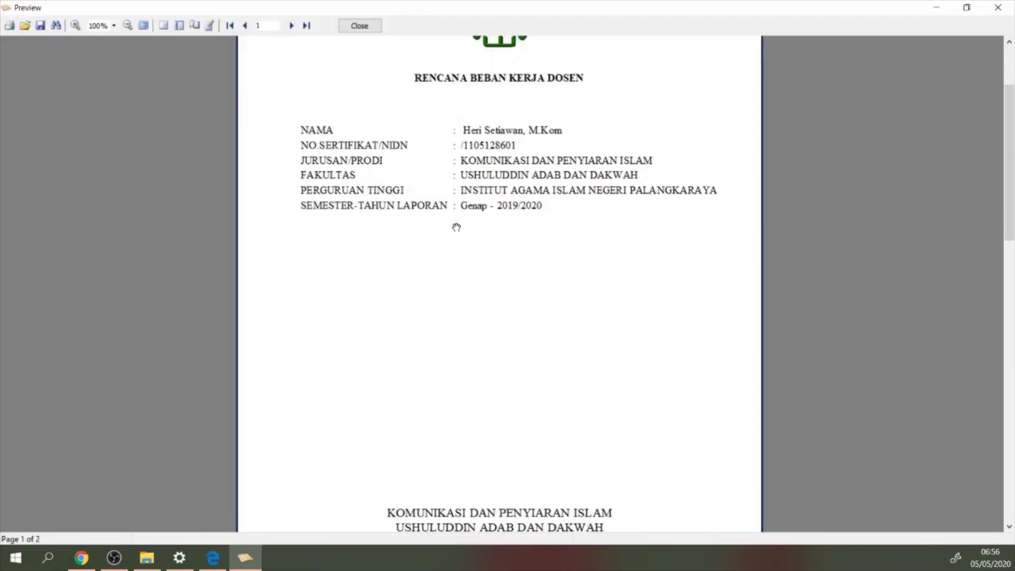
scroll(492, 159, "down", 7)
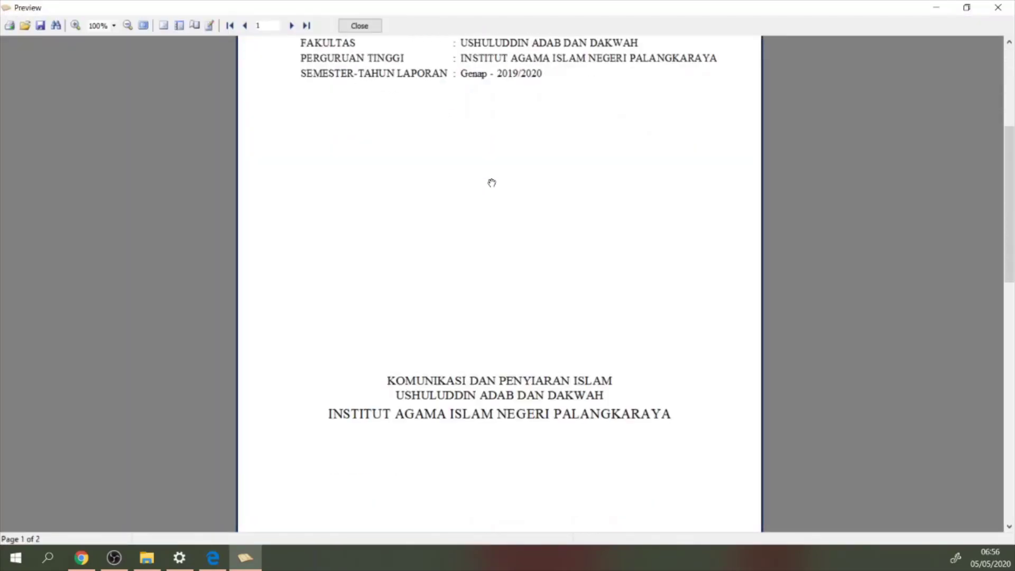
scroll(503, 197, "down", 11)
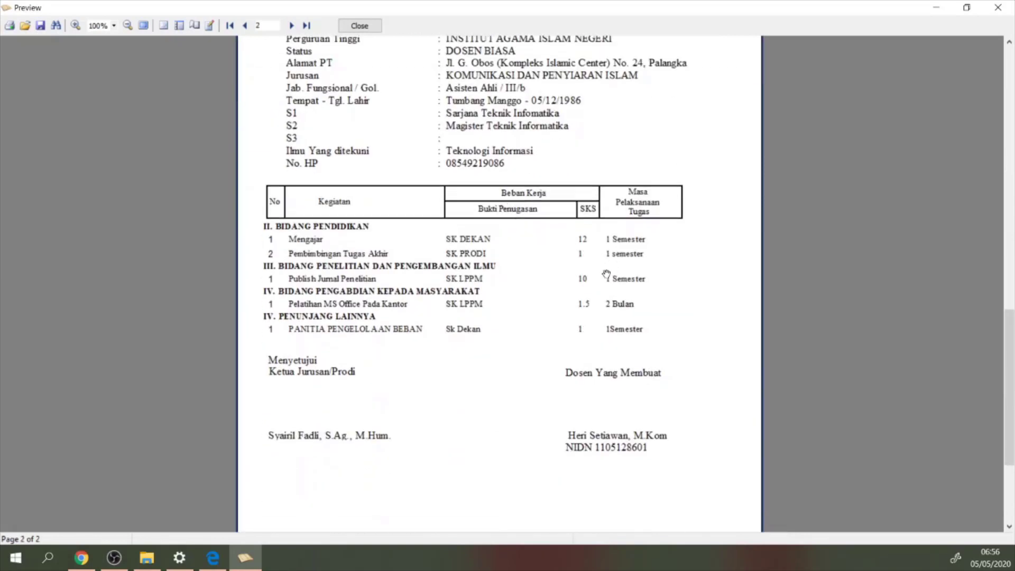
scroll(673, 267, "down", 4)
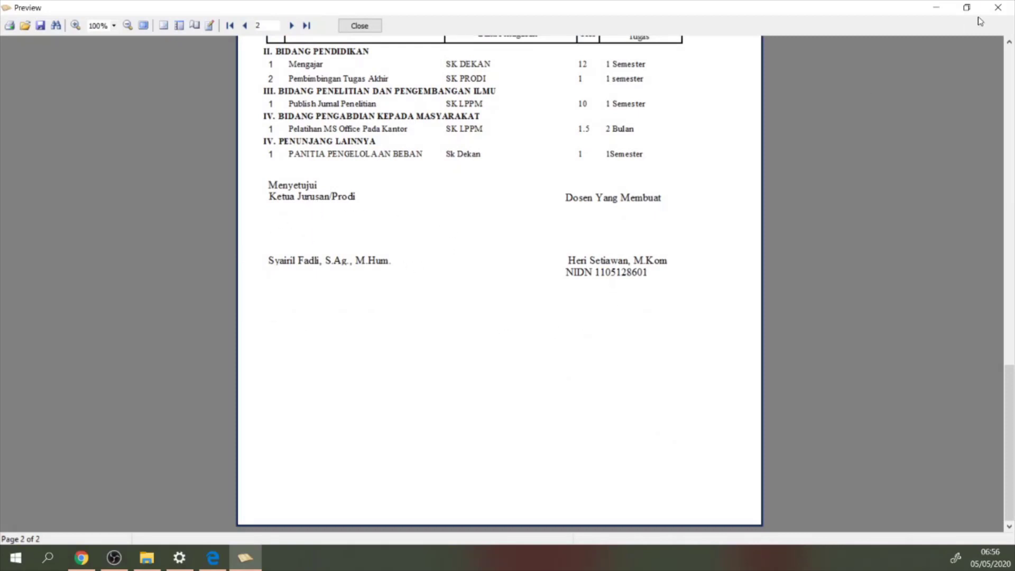
Preview Laporan Kinerja Dosen without printing, scroll to page 2, then close the preview
left_click(1001, 10)
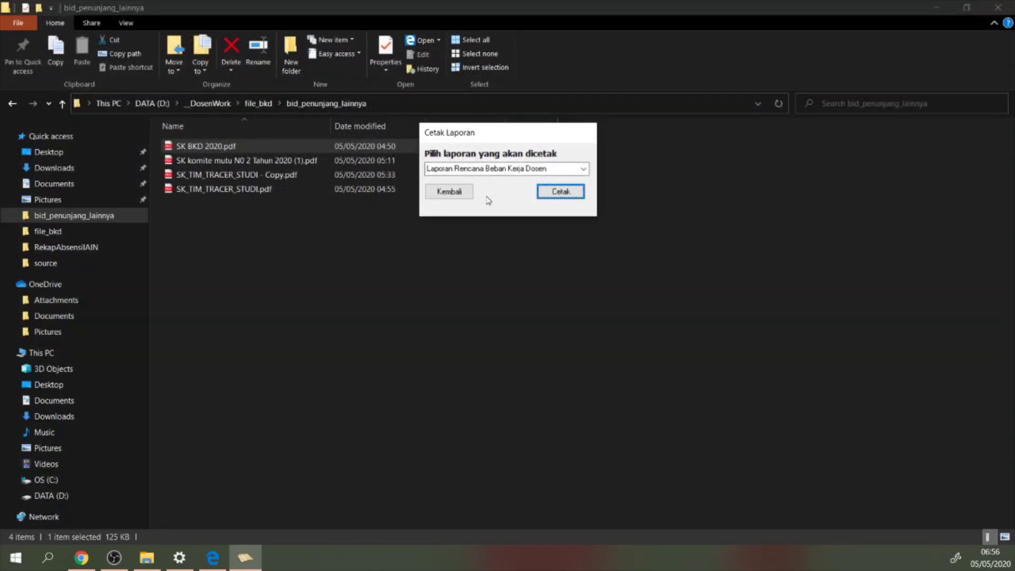
left_click(583, 169)
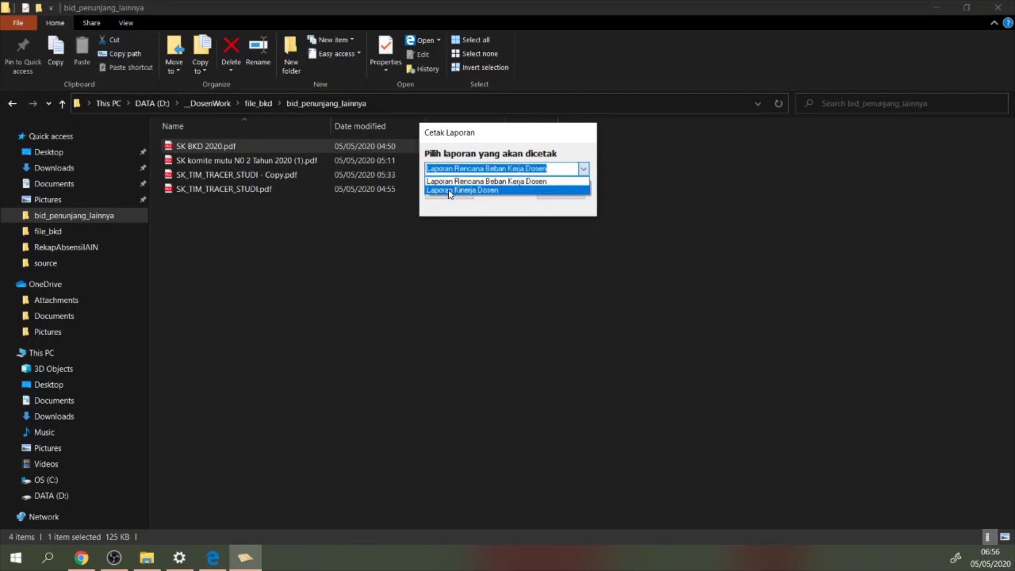
left_click(450, 190)
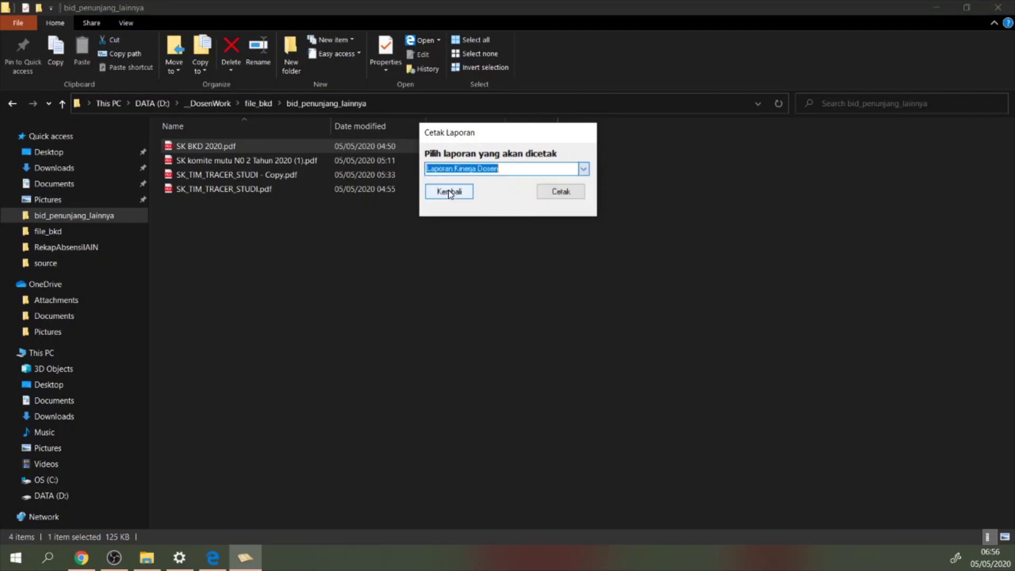
left_click(566, 193)
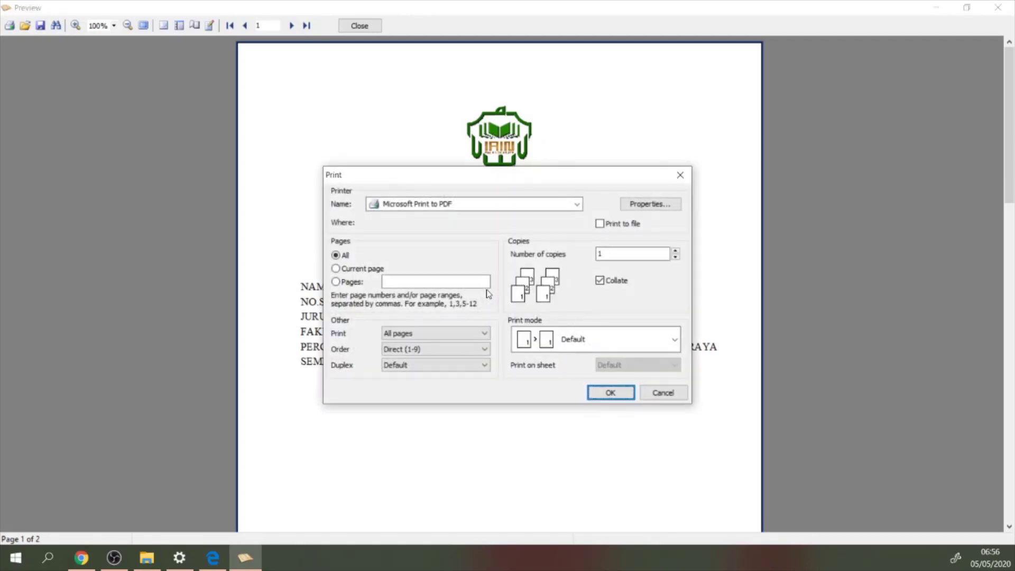
left_click(681, 397)
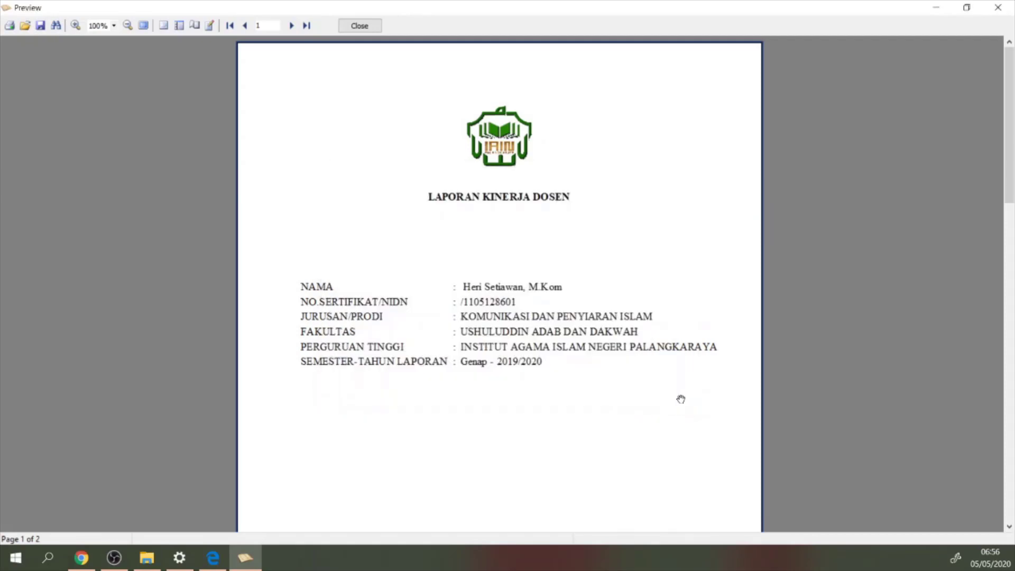
scroll(533, 328, "down", 12)
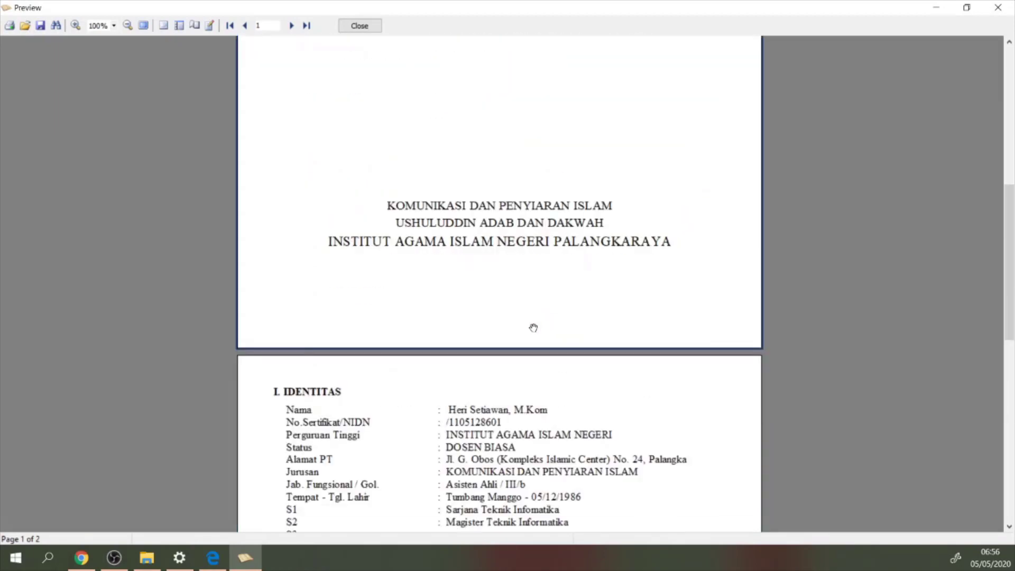
scroll(533, 326, "down", 7)
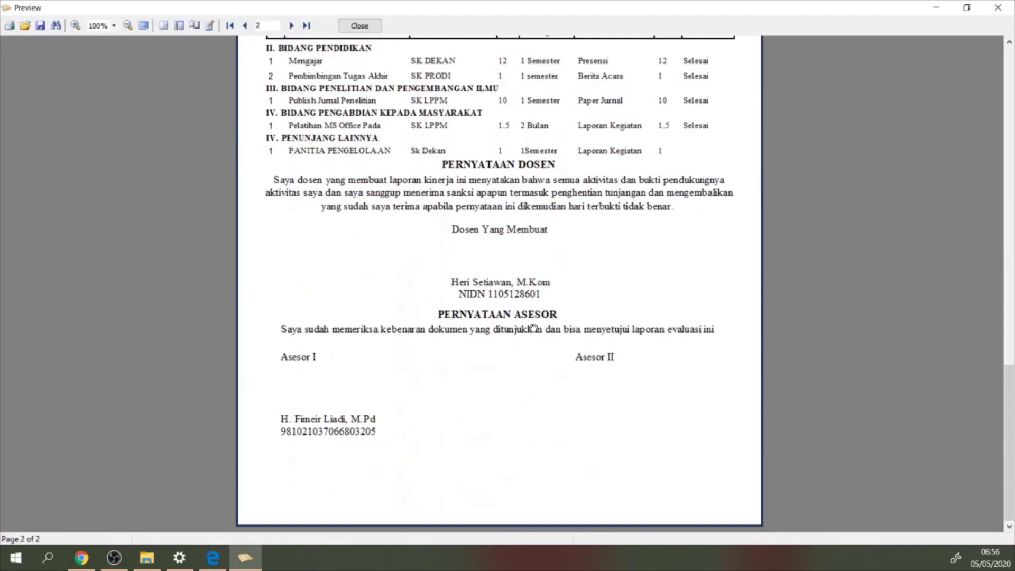
left_click(997, 8)
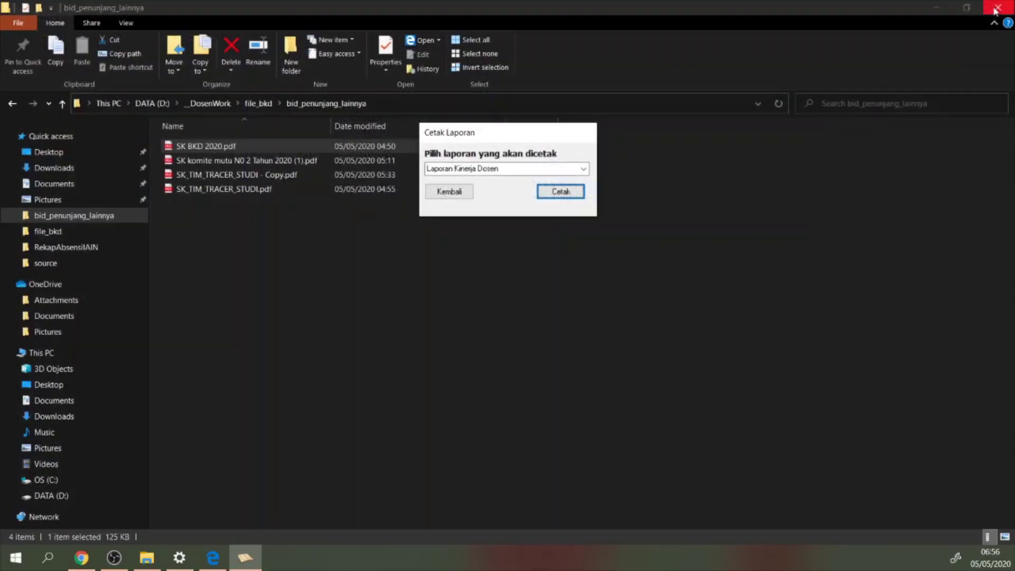
Generate and save the Kesimpulan Kinerja Dosen summary totalling 24.5 SKS, then return to the main menu
left_click(470, 192)
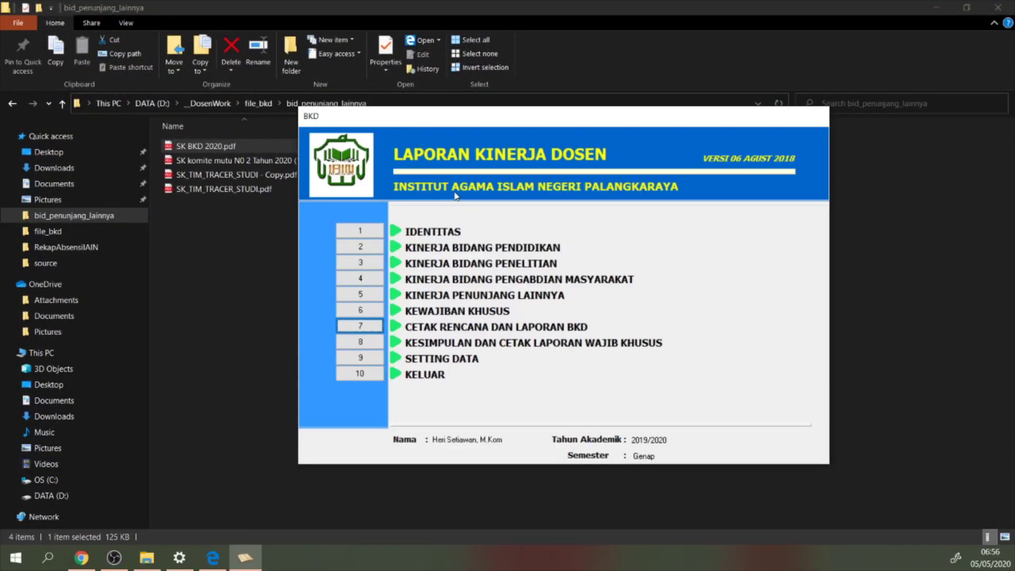
left_click(361, 342)
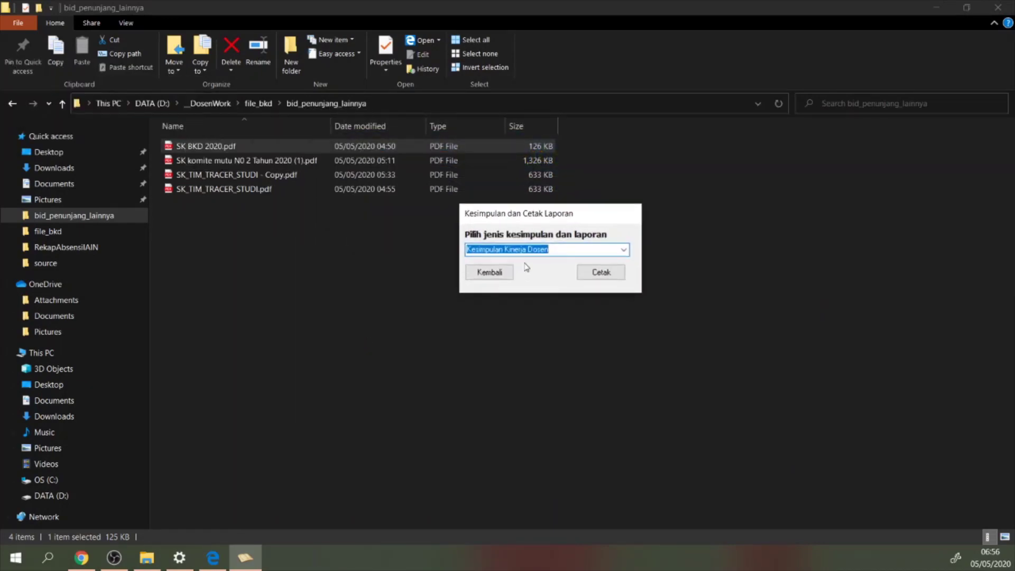
left_click(623, 250)
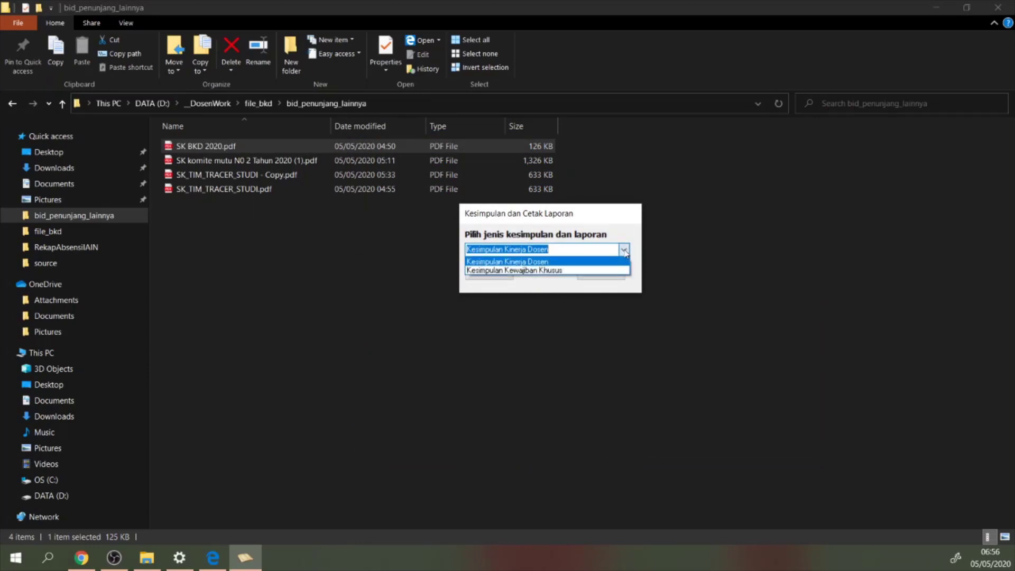
left_click(523, 259)
left_click(596, 272)
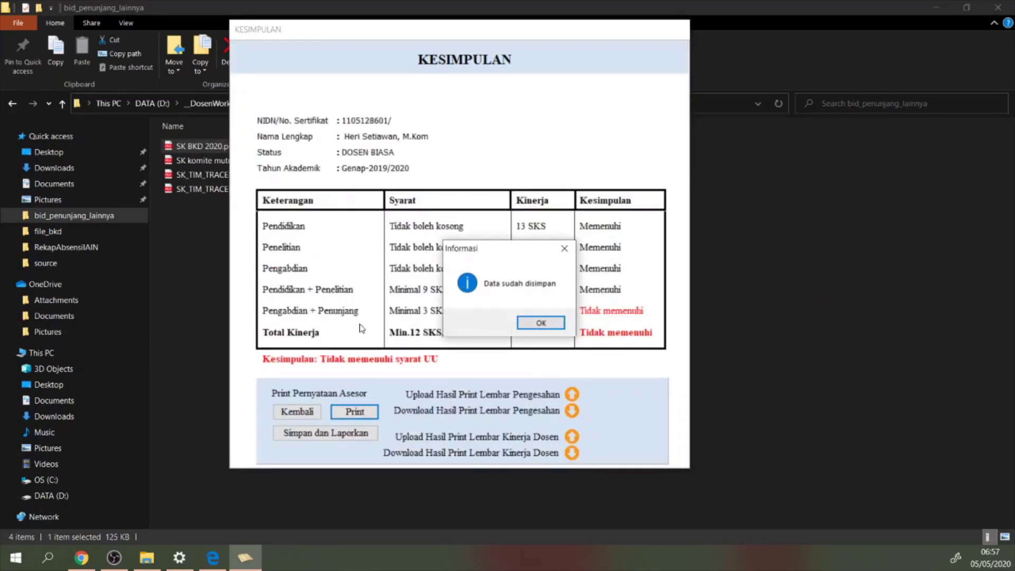
left_click(543, 325)
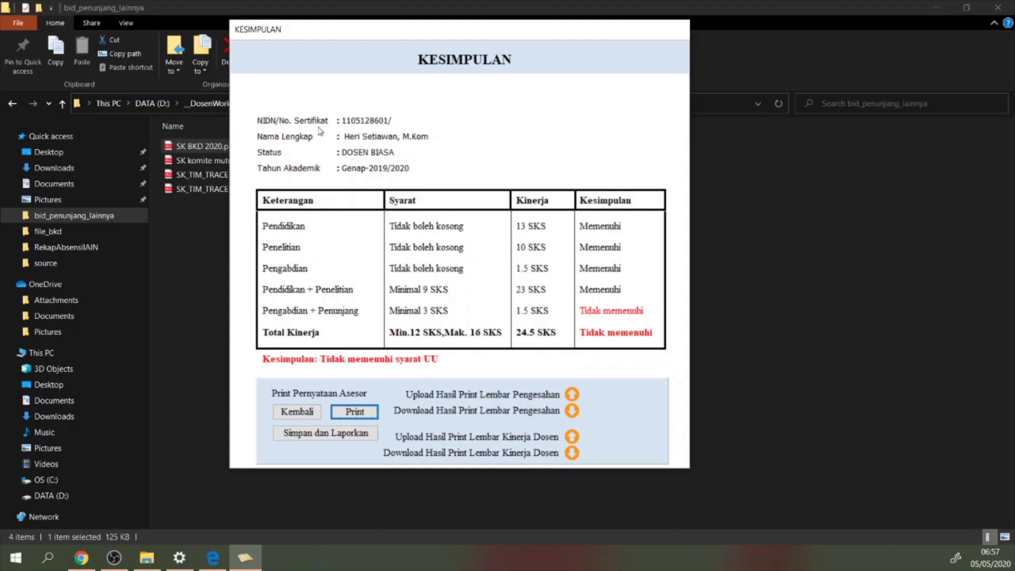
left_click(319, 413)
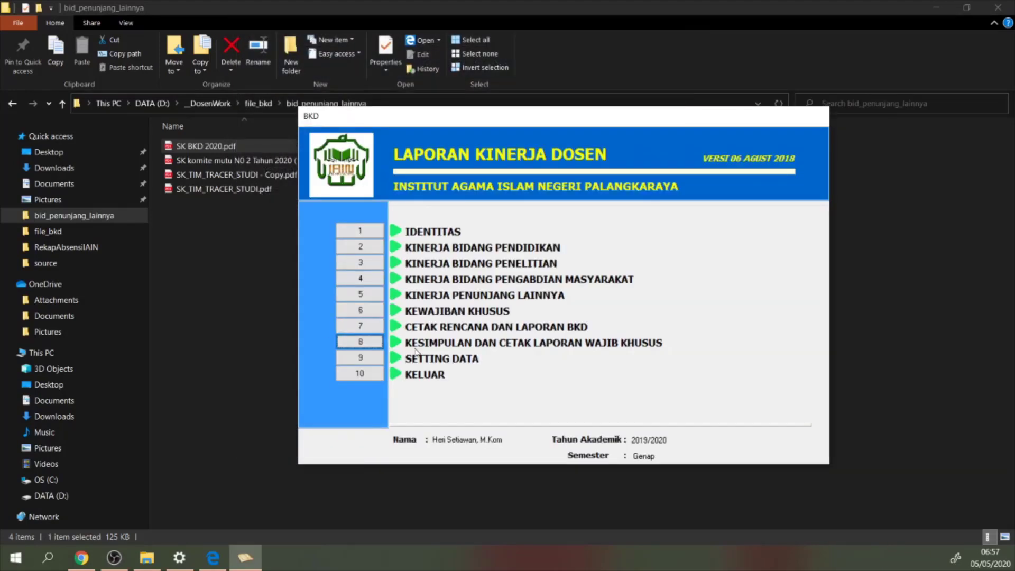
left_click(362, 343)
Regenerate the Kesimpulan Kinerja Dosen summary (24.5 SKS, Tidak memenuhi) and confirm it saved
left_click(361, 343)
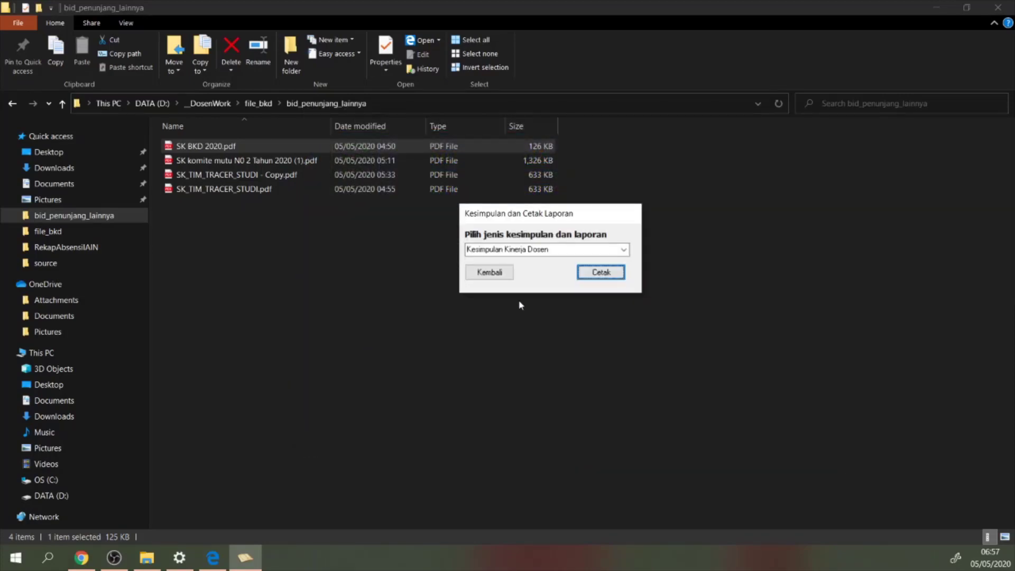
left_click(624, 250)
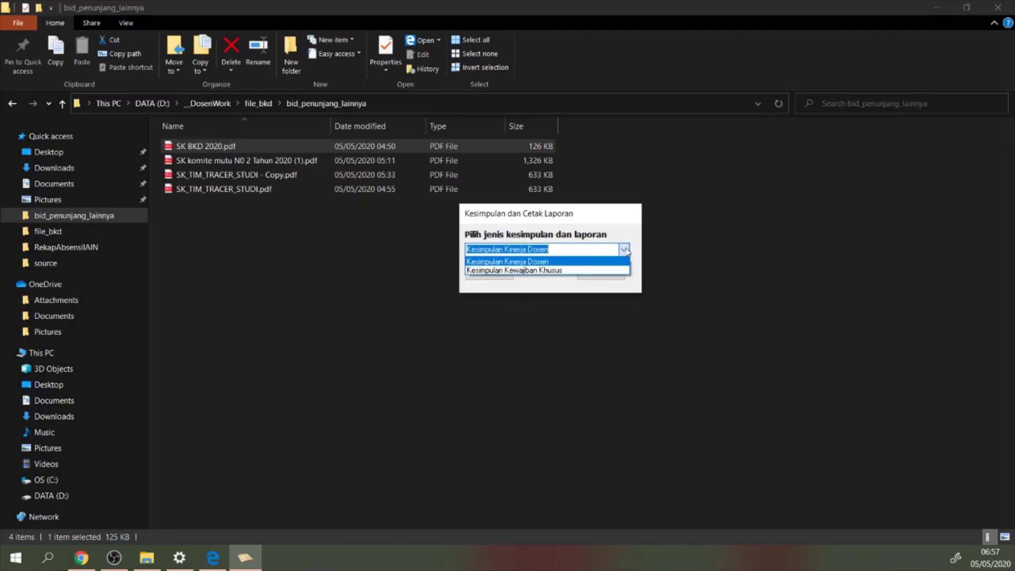
left_click(492, 262)
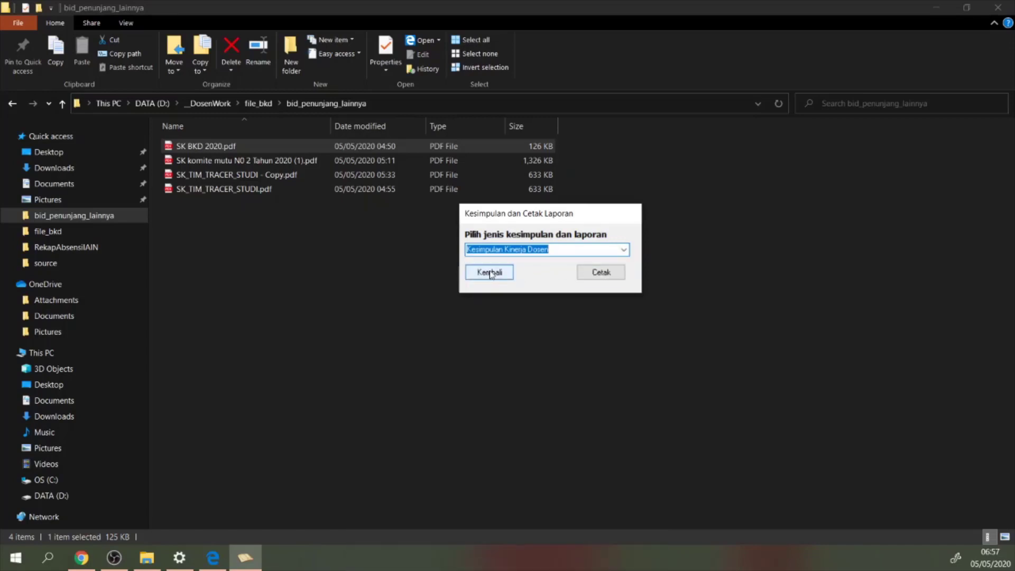
left_click(489, 273)
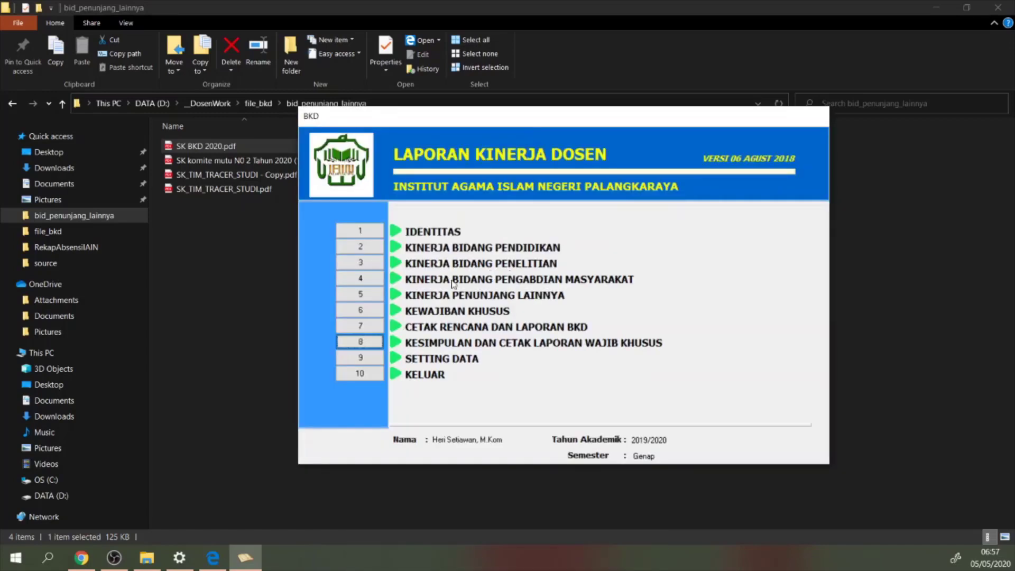
left_click(378, 342)
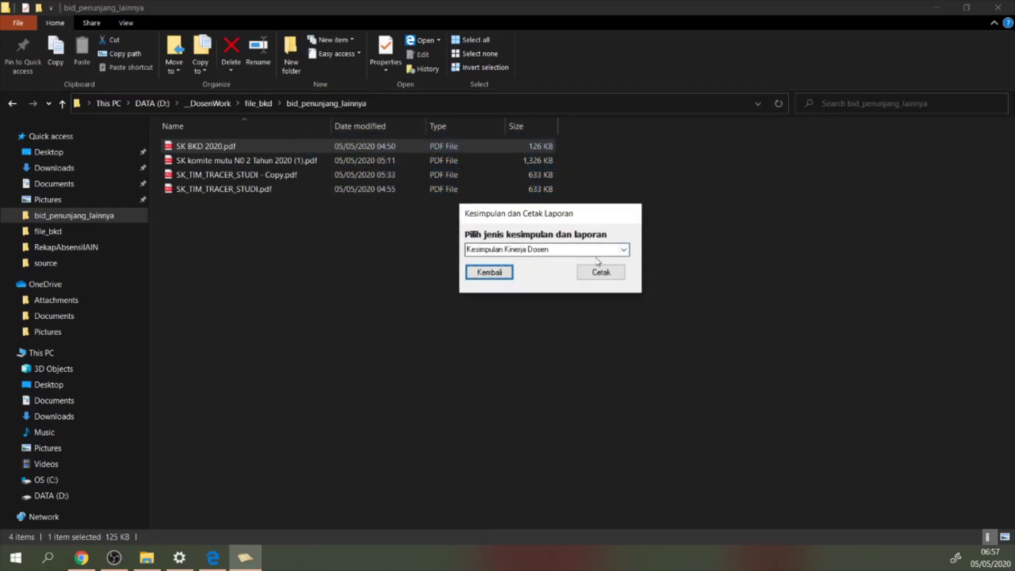
left_click(601, 272)
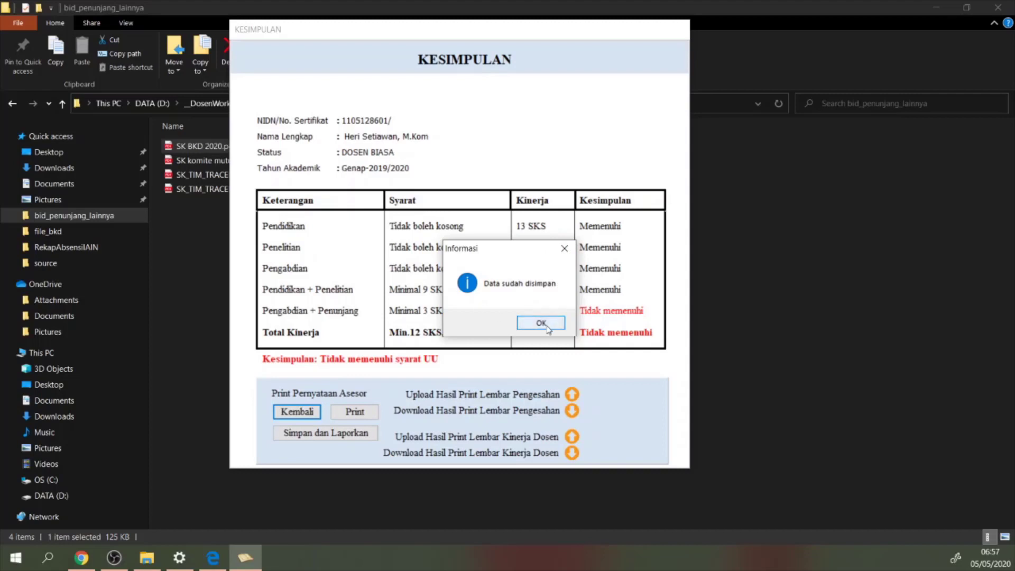
left_click(526, 322)
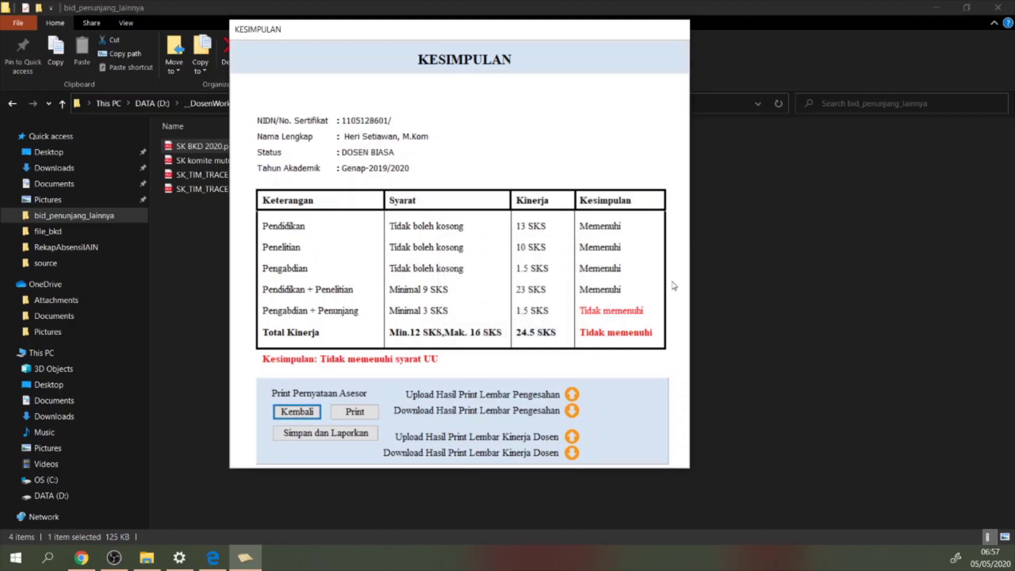